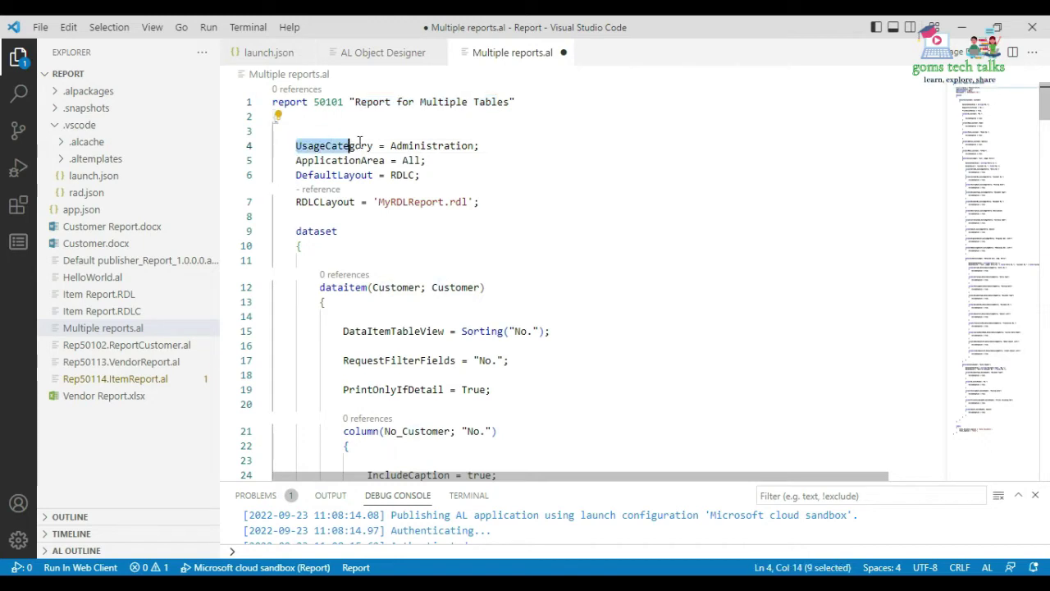
# Review the report's ApplicationArea, DefaultLayout and RDLCLayout properties above the dataset.
pyautogui.moveTo(294, 160); pyautogui.dragTo(383, 160)
pyautogui.moveTo(311, 174); pyautogui.dragTo(372, 175)
pyautogui.moveTo(296, 202); pyautogui.dragTo(356, 202)
pyautogui.click(375, 228)
pyautogui.scroll(-1, 316, 190)
pyautogui.scroll(-1, 316, 189)
# Examine the first dataitem declaration in the dataset, comparing its name with its Customer source table.
pyautogui.moveTo(373, 210); pyautogui.dragTo(481, 210)
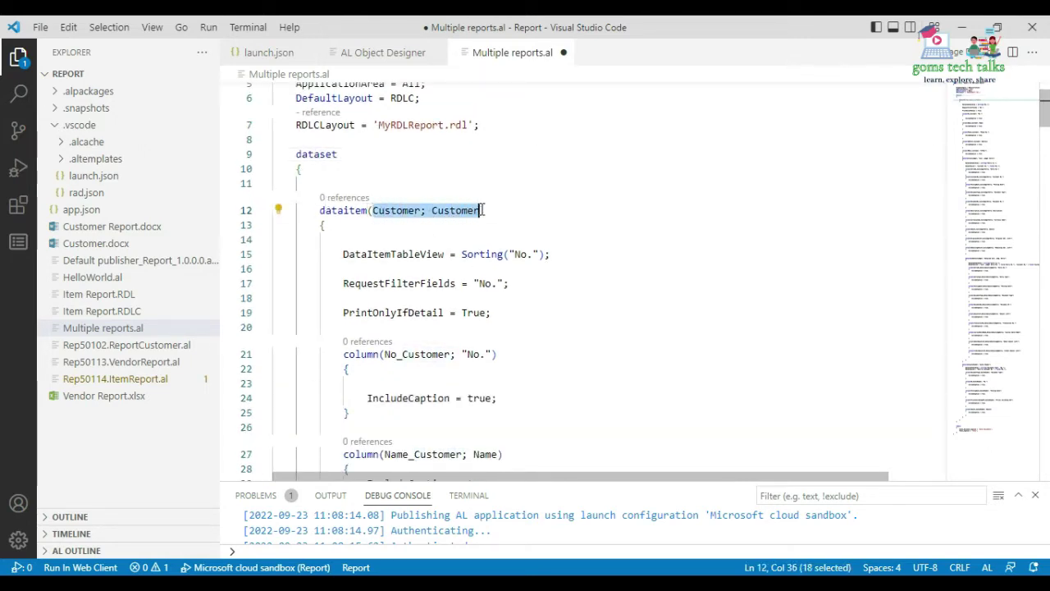
pyautogui.moveTo(321, 210); pyautogui.dragTo(368, 210)
pyautogui.click(369, 210)
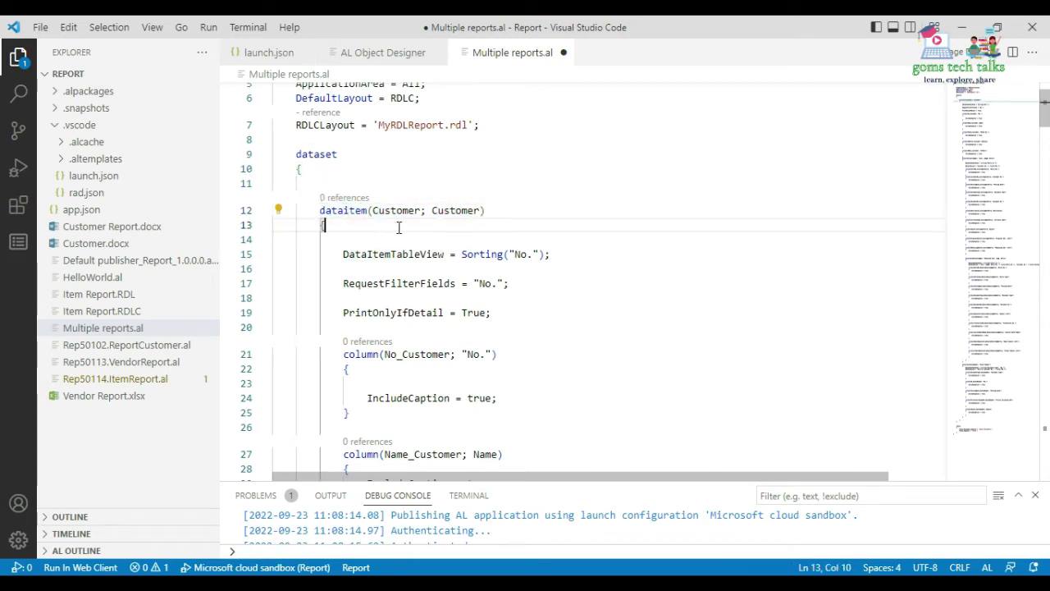
pyautogui.moveTo(431, 210); pyautogui.dragTo(482, 210)
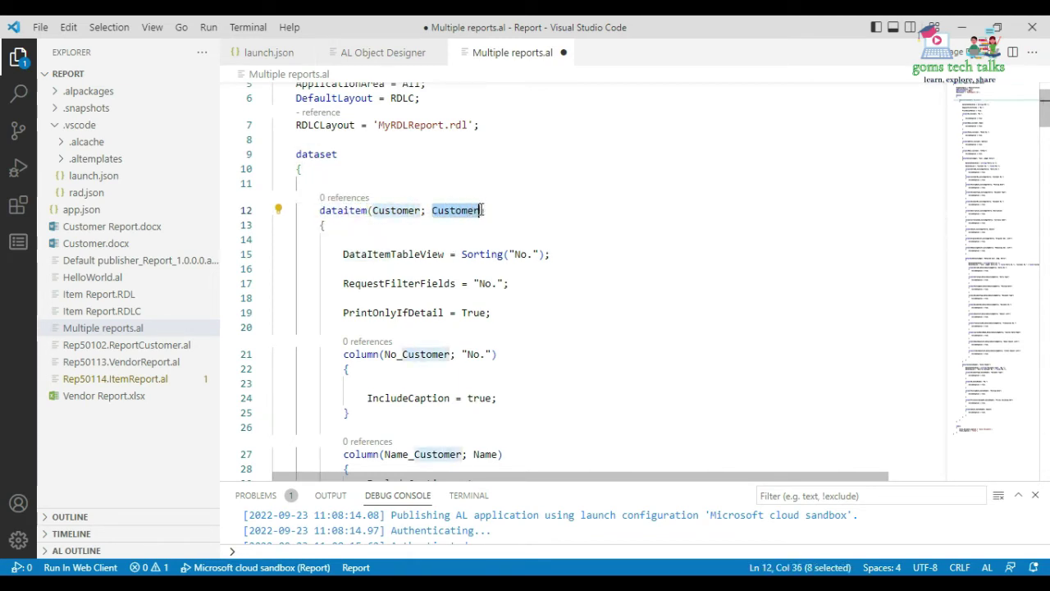
pyautogui.click(373, 210)
pyautogui.moveTo(373, 210); pyautogui.dragTo(420, 210)
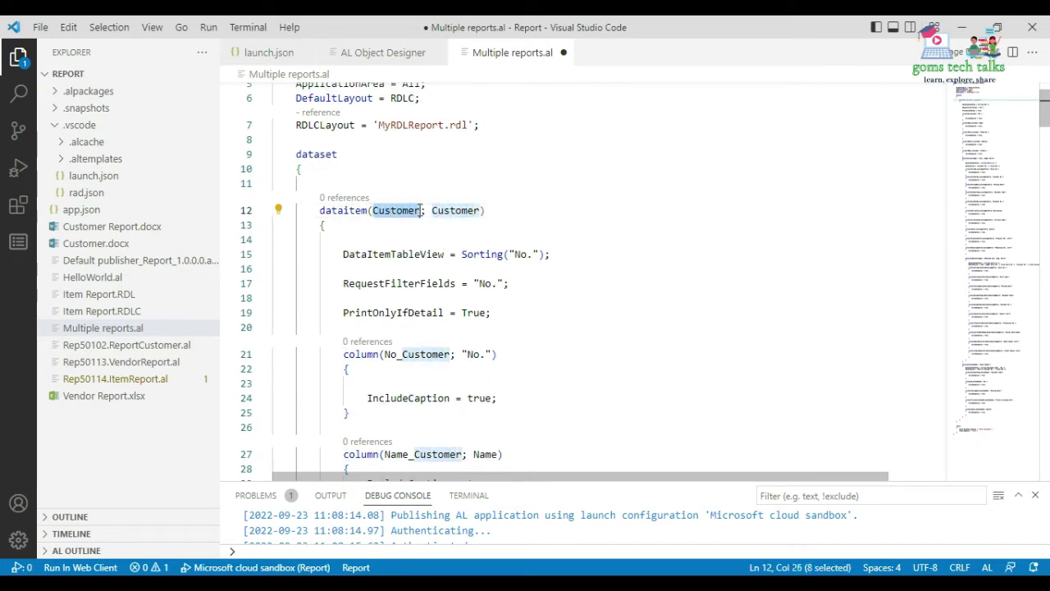
pyautogui.click(420, 210)
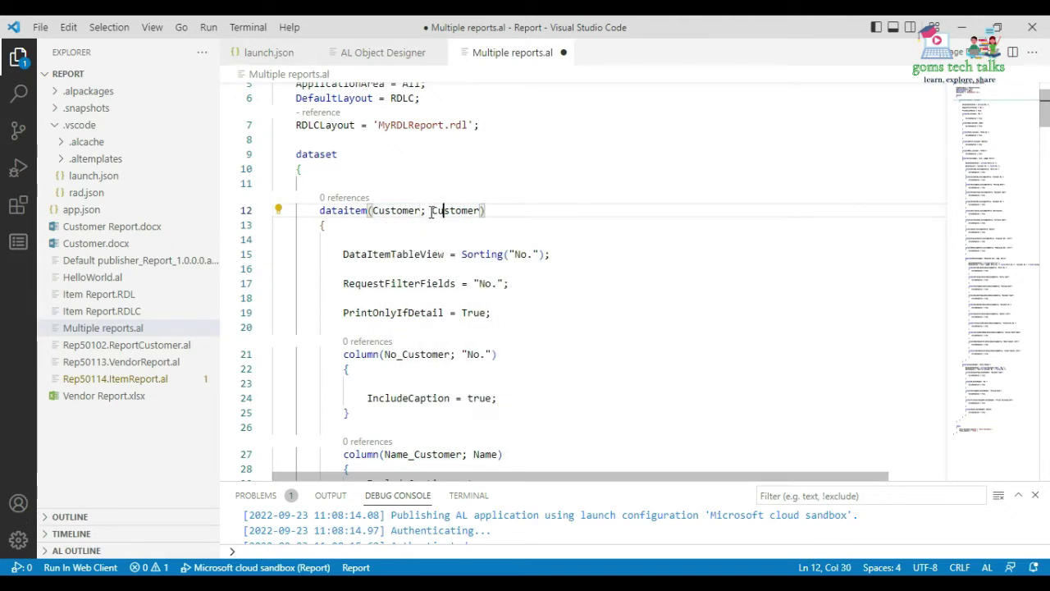
pyautogui.moveTo(431, 210); pyautogui.dragTo(480, 210)
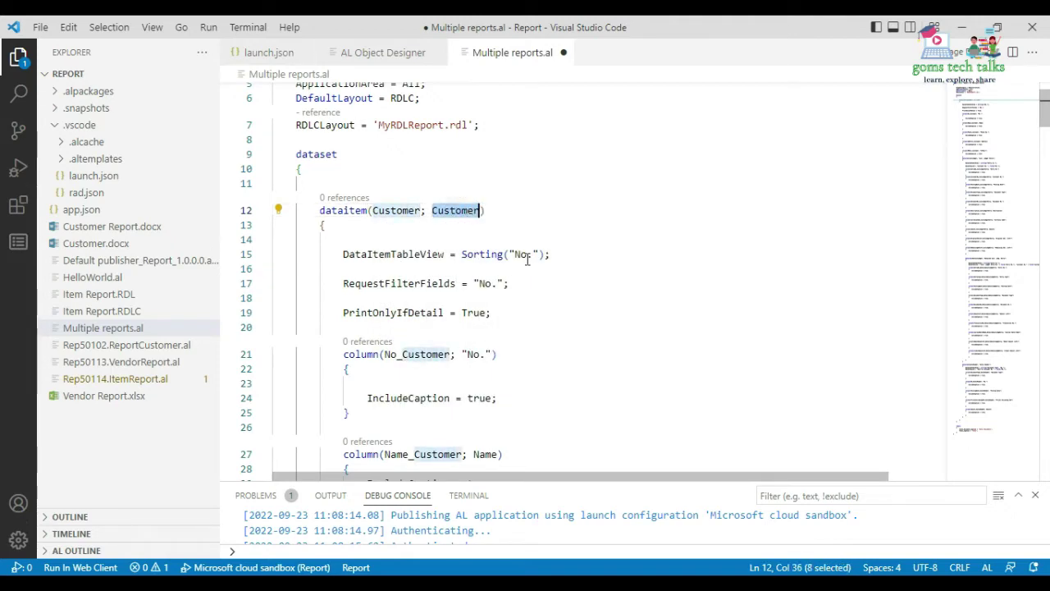
# Examine the Customer dataitem's DataItemTableView sorting, RequestFilterFields and PrintOnlyIfDetail properties.
pyautogui.scroll(-1, 544, 283)
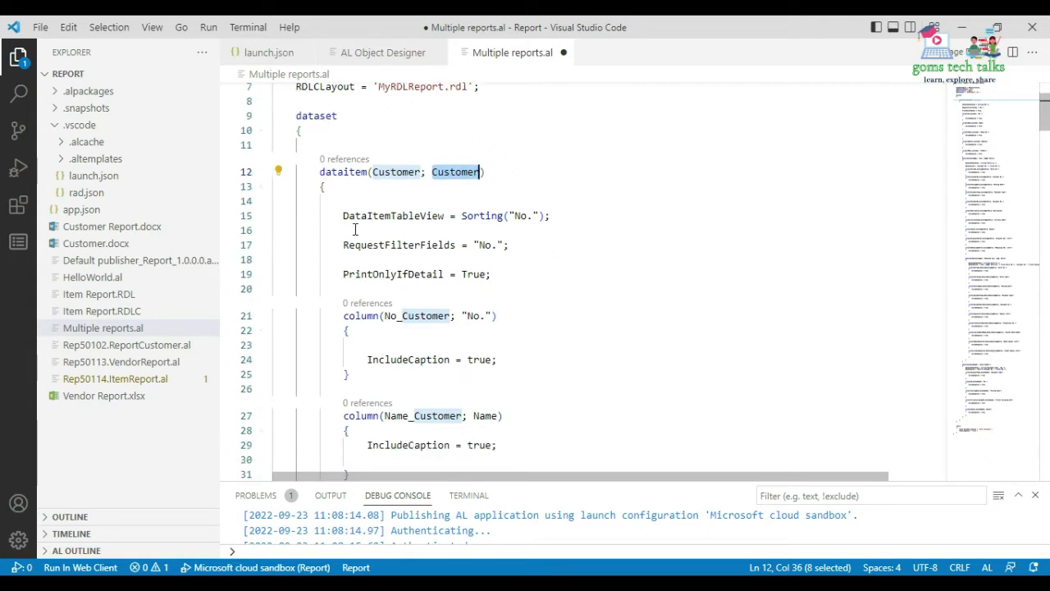
pyautogui.moveTo(342, 215)
pyautogui.moveTo(343, 215); pyautogui.dragTo(445, 216)
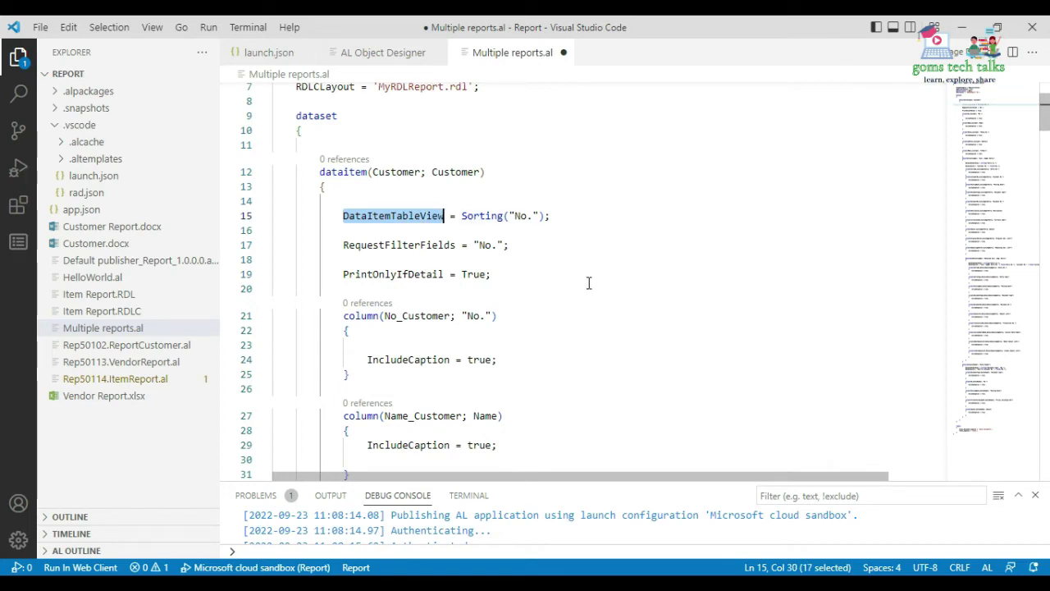
pyautogui.scroll(1, 588, 283)
pyautogui.moveTo(517, 257); pyautogui.dragTo(557, 256)
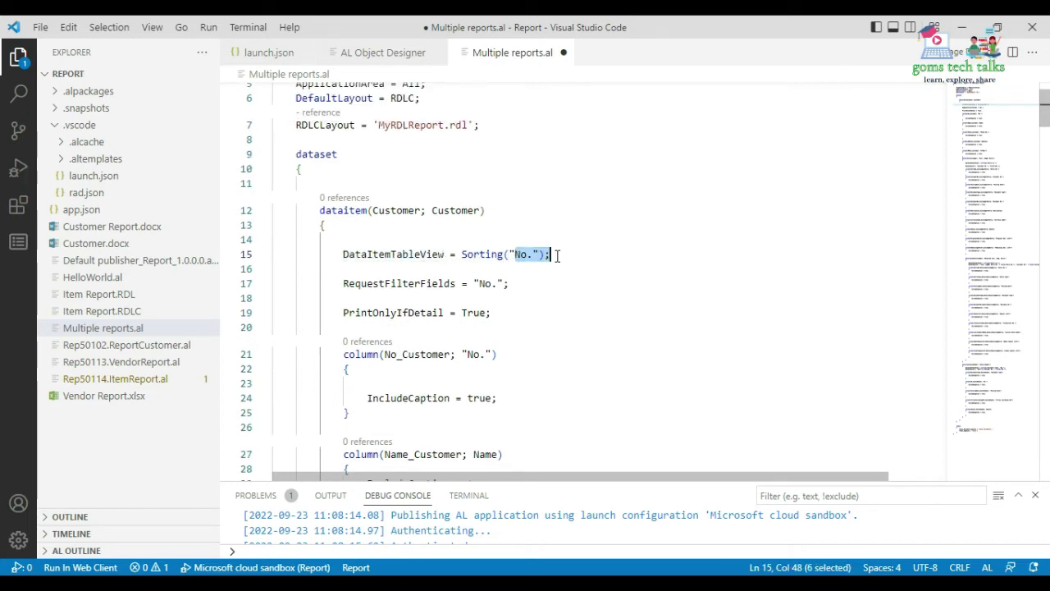
pyautogui.click(539, 285)
pyautogui.scroll(-1, 539, 287)
pyautogui.moveTo(332, 245); pyautogui.dragTo(506, 245)
pyautogui.click(474, 244)
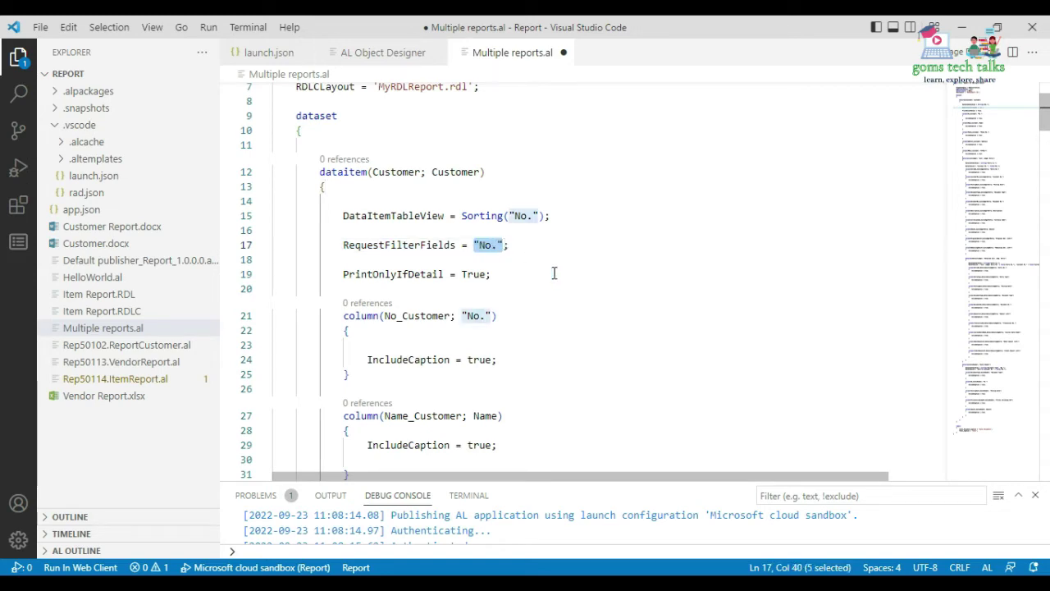
pyautogui.moveTo(339, 274); pyautogui.dragTo(415, 275)
pyautogui.click(479, 274)
# Review the Customer dataitem's column definitions and their IncludeCaption settings, through the E-Mail column.
pyautogui.scroll(-2, 558, 297)
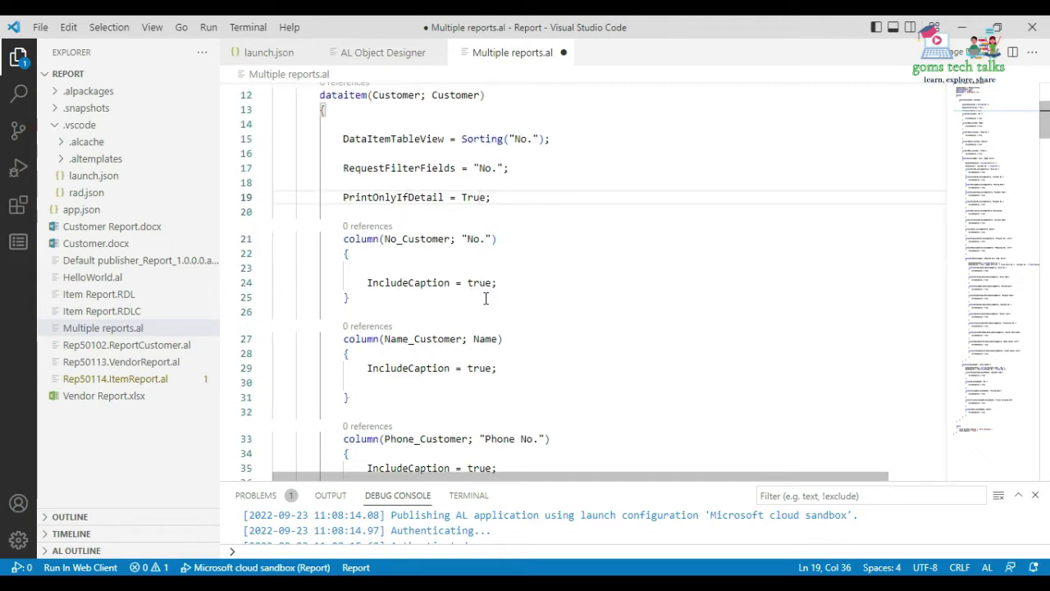
pyautogui.scroll(-1, 485, 279)
pyautogui.click(366, 244)
pyautogui.moveTo(366, 243); pyautogui.dragTo(497, 244)
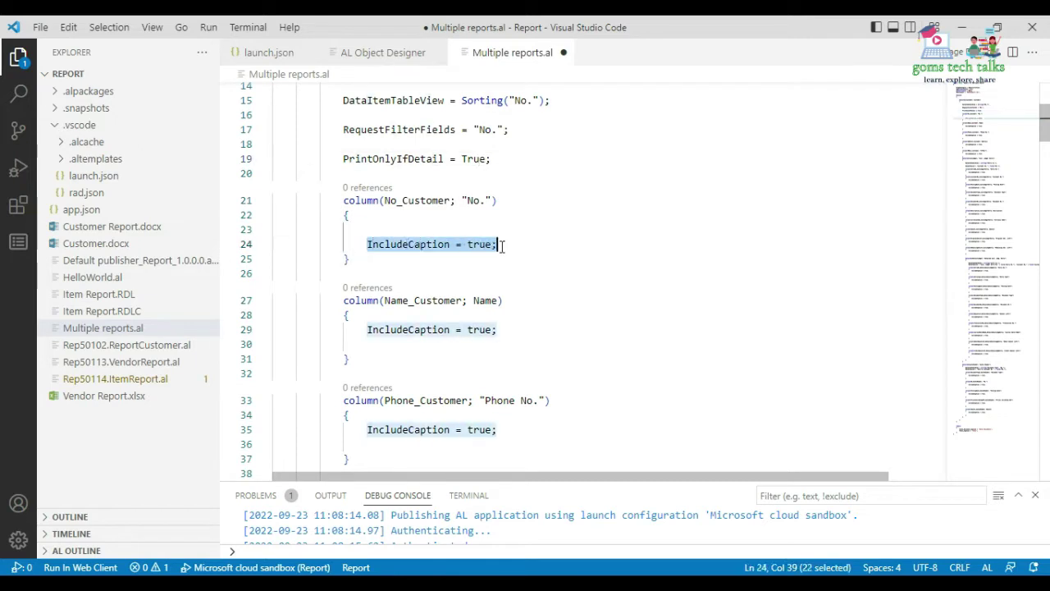
pyautogui.moveTo(469, 301); pyautogui.dragTo(548, 323)
pyautogui.scroll(-2, 492, 303)
pyautogui.scroll(-3, 544, 319)
pyautogui.click(514, 322)
pyautogui.scroll(-4, 514, 322)
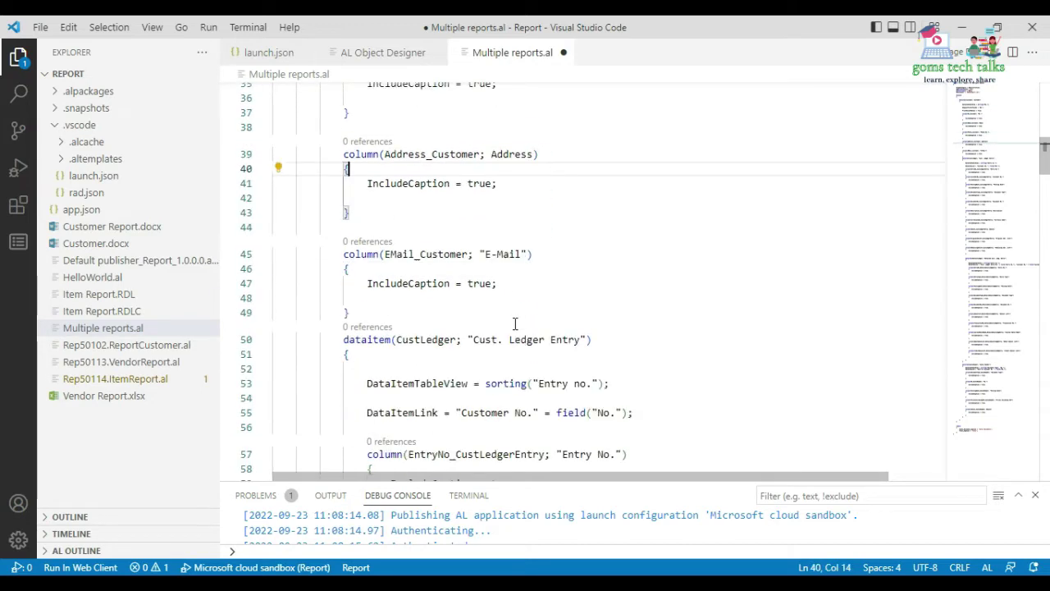
pyautogui.scroll(1, 355, 315)
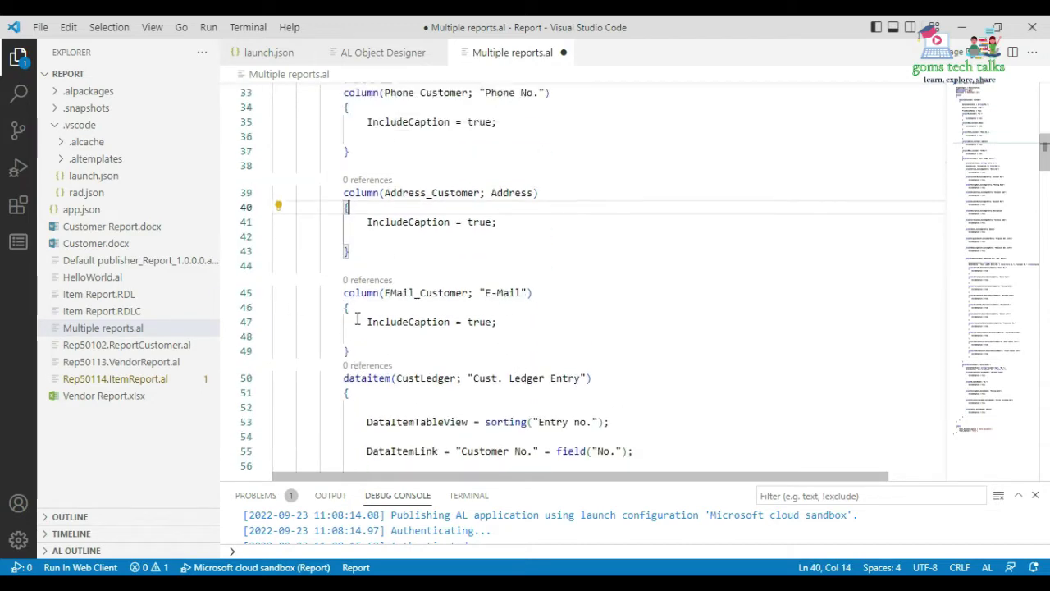
# Trace the Customer dataitem block from its opening brace through its properties and columns to the nested dataitem.
pyautogui.moveTo(356, 353); pyautogui.dragTo(352, 304)
pyautogui.scroll(11, 353, 305)
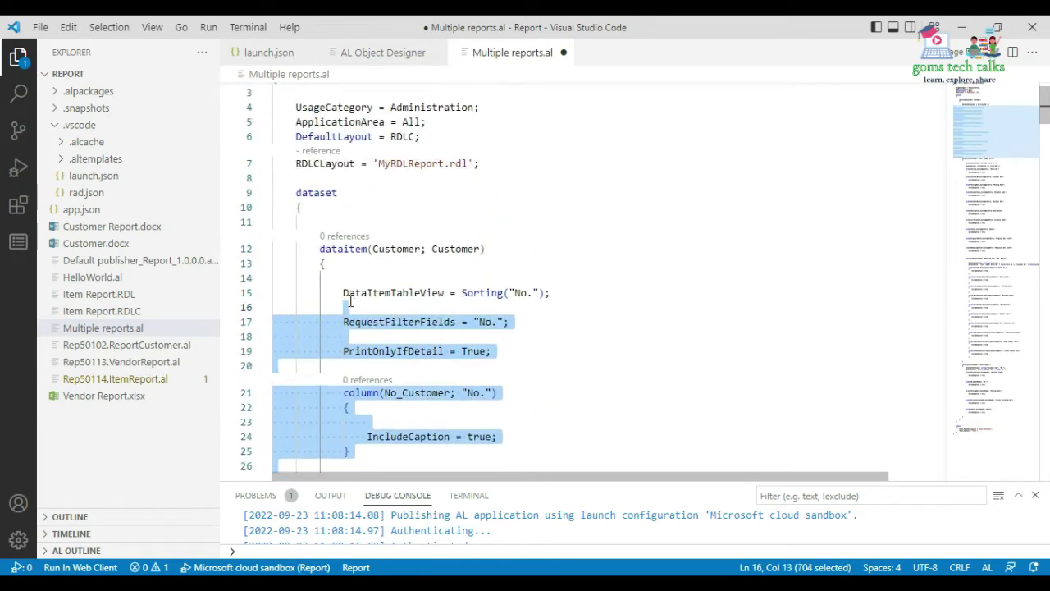
pyautogui.moveTo(320, 249); pyautogui.dragTo(438, 248)
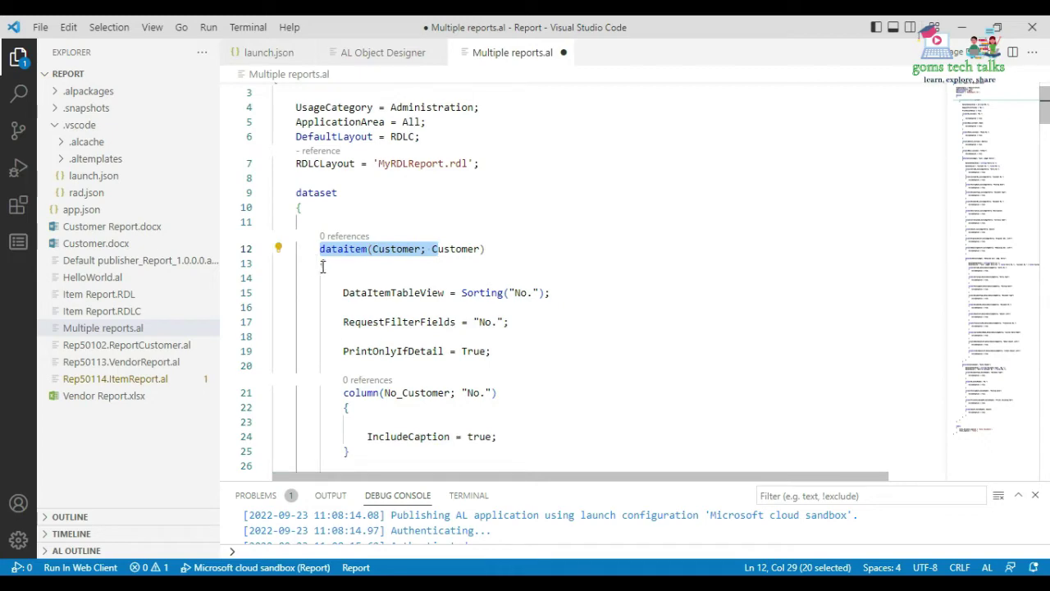
pyautogui.moveTo(343, 292); pyautogui.dragTo(381, 315)
pyautogui.scroll(-3, 380, 315)
pyautogui.scroll(-8, 380, 315)
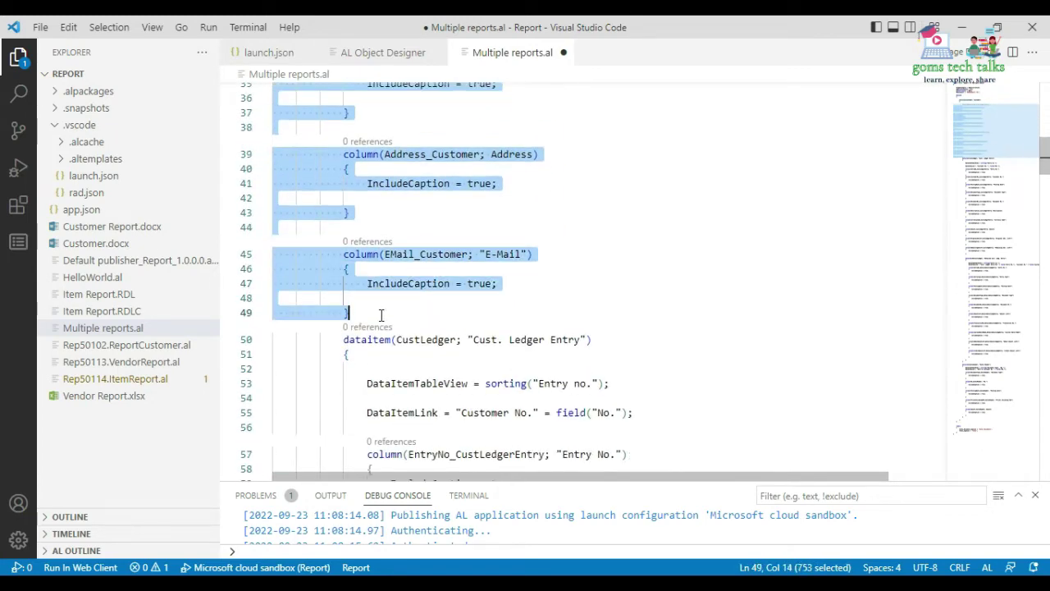
pyautogui.scroll(10, 381, 315)
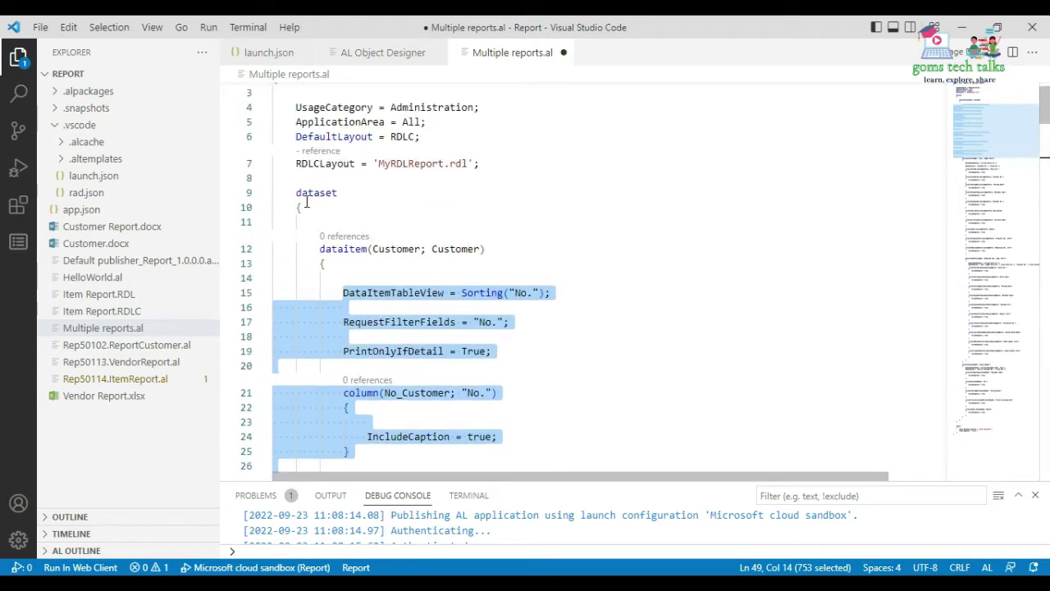
pyautogui.click(298, 208)
pyautogui.moveTo(325, 264); pyautogui.dragTo(321, 262)
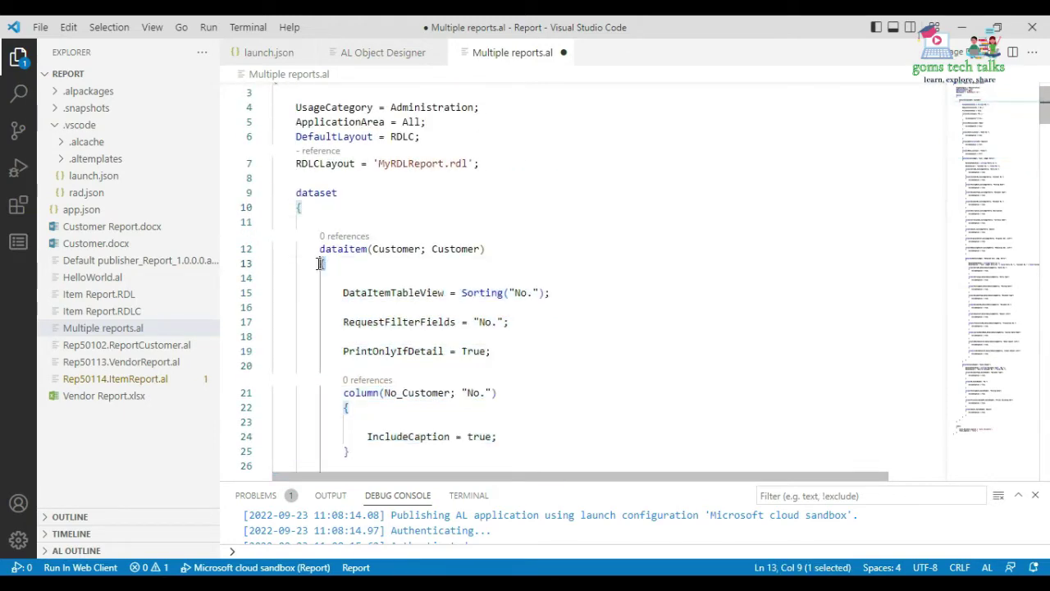
pyautogui.click(343, 269)
# Examine the nested CustLedger dataitem's DataItemTableView sorting and its DataItemLink to the Customer table.
pyautogui.scroll(-12, 381, 307)
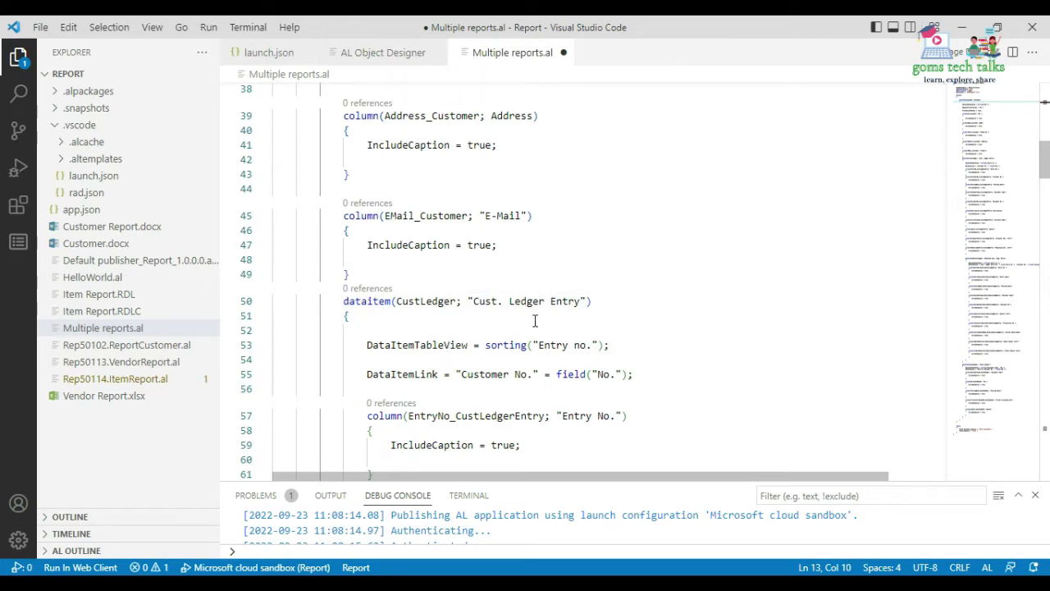
pyautogui.moveTo(365, 344); pyautogui.dragTo(604, 345)
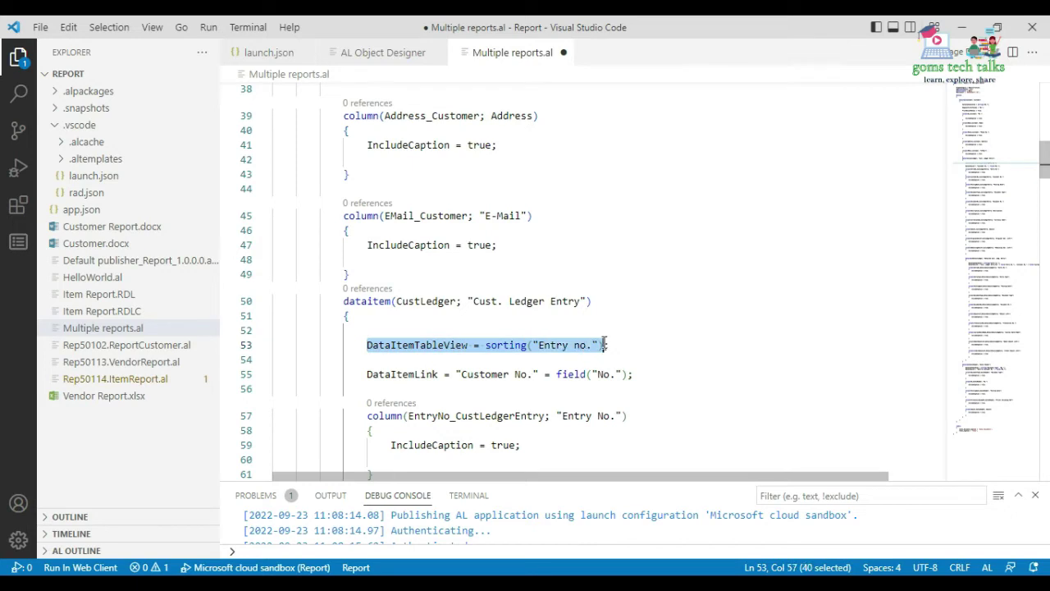
pyautogui.click(504, 345)
pyautogui.scroll(-1, 515, 370)
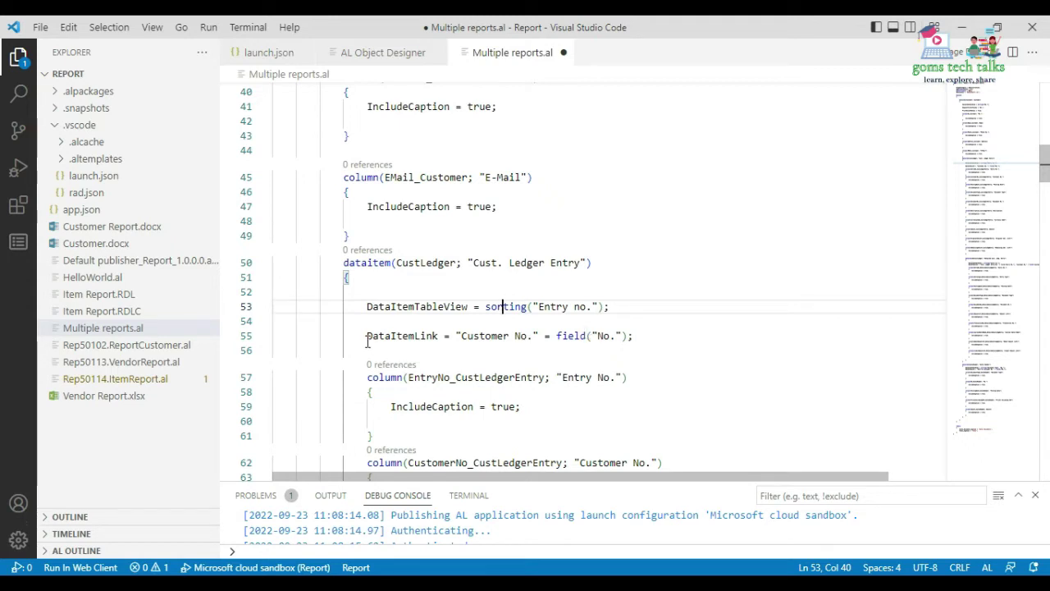
pyautogui.moveTo(367, 336); pyautogui.dragTo(439, 337)
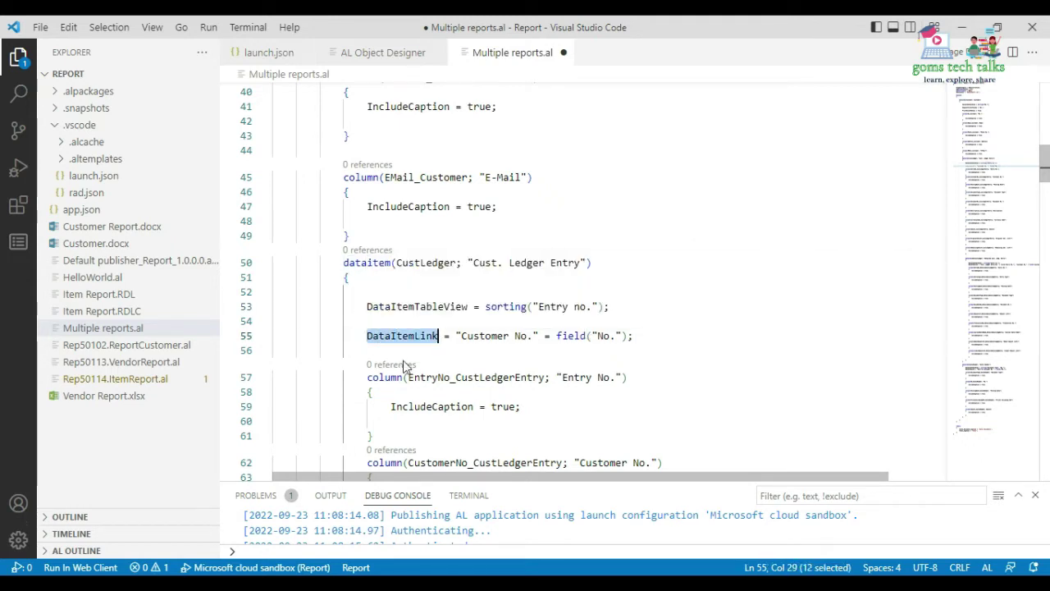
pyautogui.click(366, 306)
pyautogui.moveTo(367, 307); pyautogui.dragTo(615, 307)
pyautogui.click(410, 335)
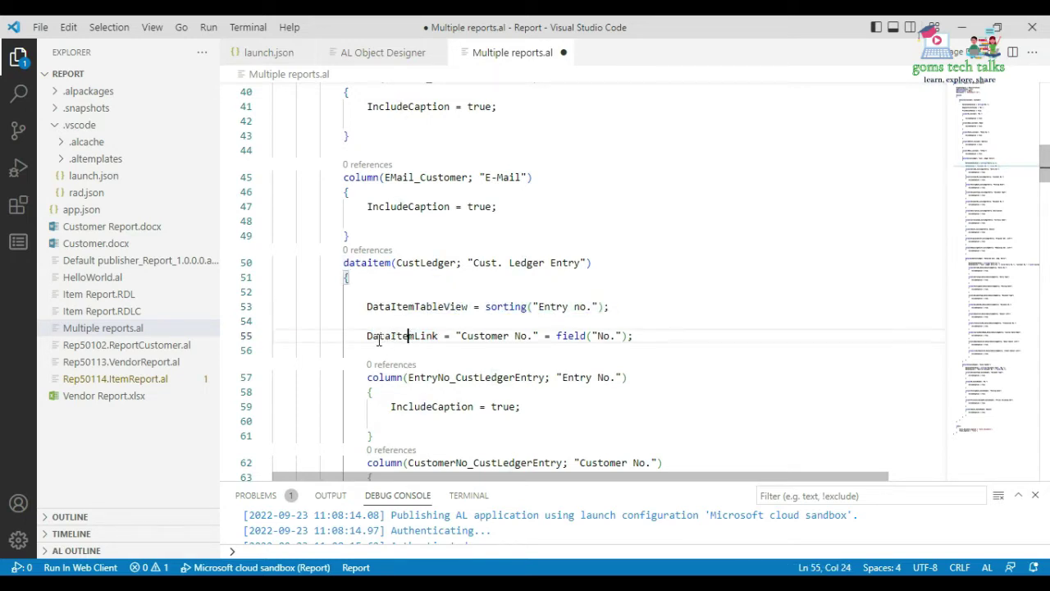
pyautogui.moveTo(366, 335); pyautogui.dragTo(633, 335)
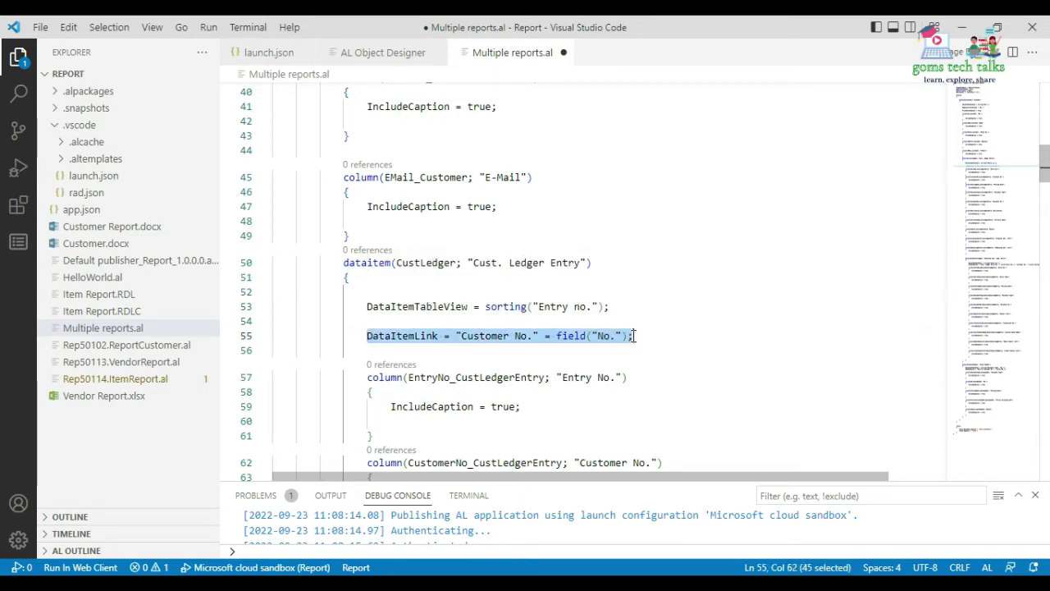
# Comment out the CustLedger dataitem's DataItemLink line with // and save the file.
pyautogui.click(367, 335)
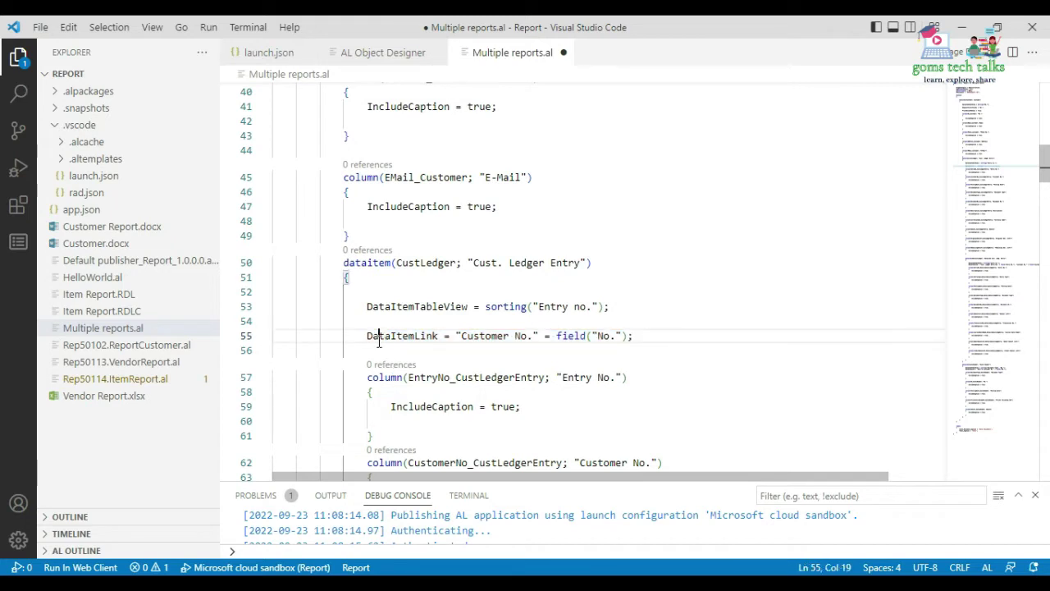
pyautogui.write('//')
pyautogui.click(440, 361)
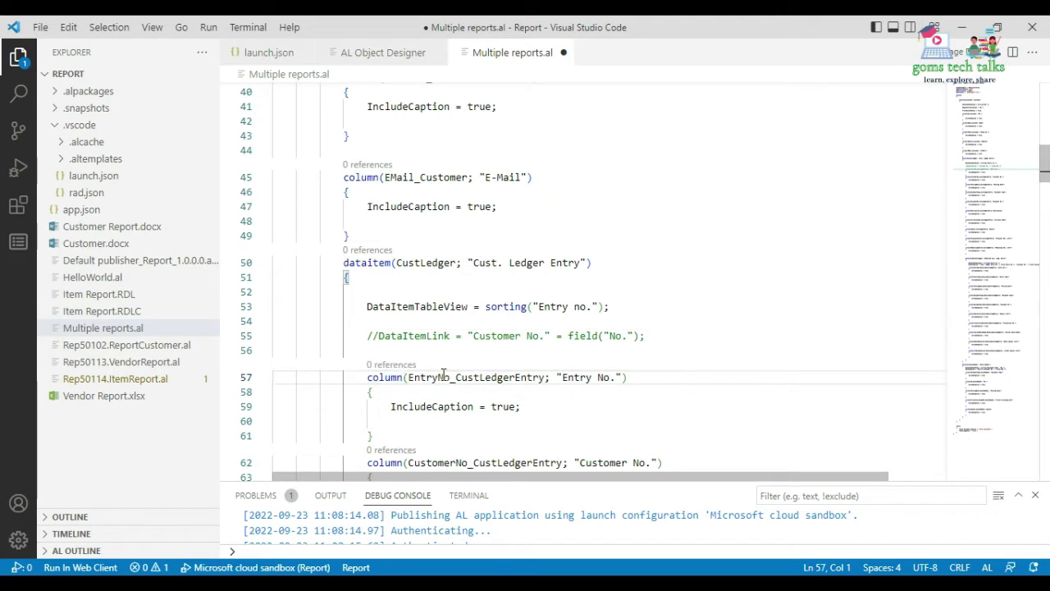
pyautogui.hotkey('ctrl', 's')
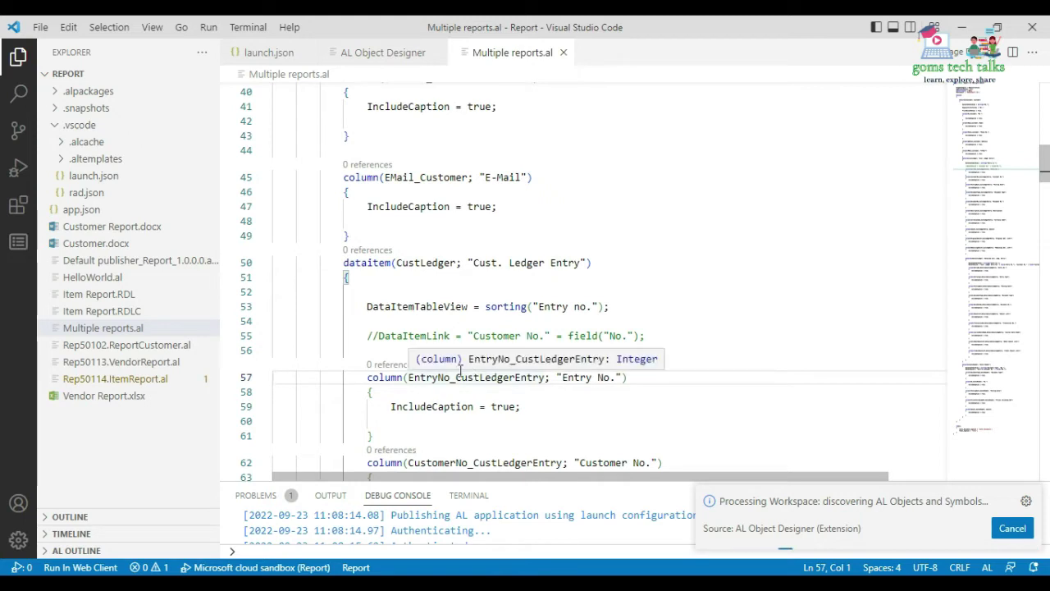
# Remove the // comment marks from the CustLedger dataitem's DataItemLink line.
pyautogui.click(376, 337)
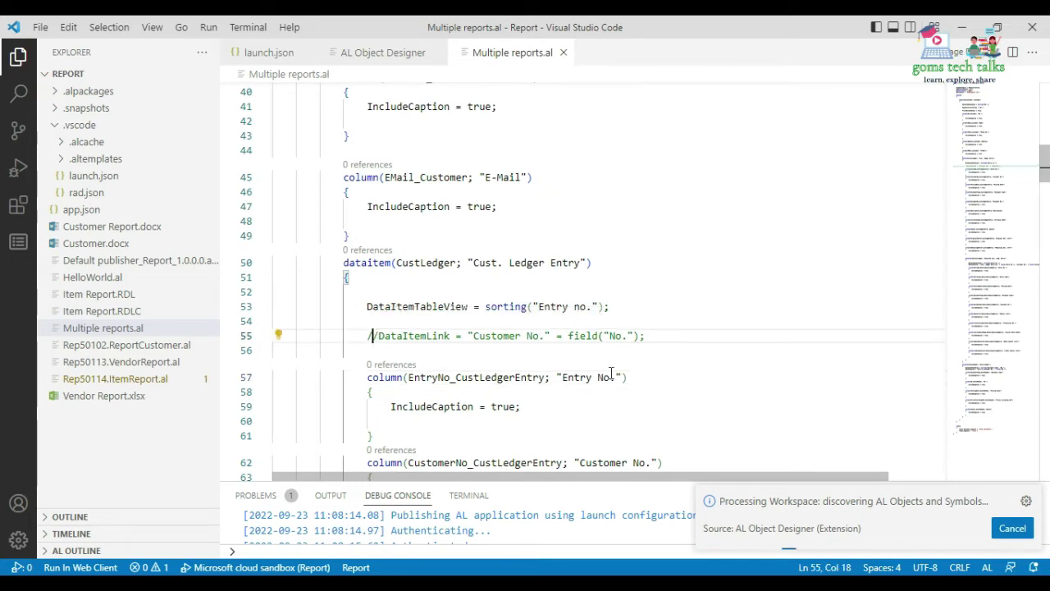
pyautogui.press('BackSpace')
pyautogui.press('BackSpace')
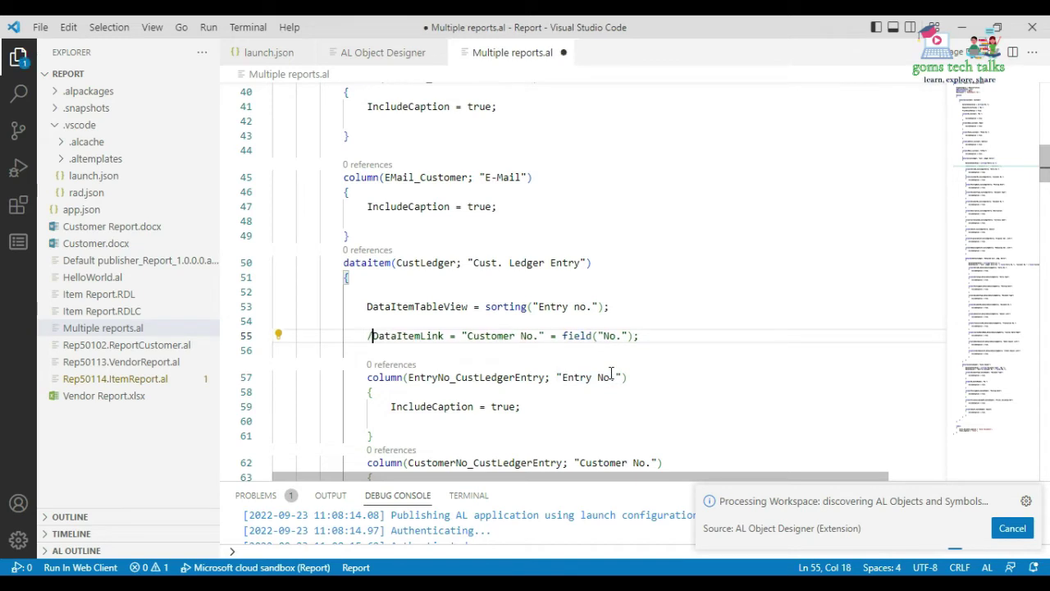
# Examine the "Customer No." link field in DataItemLink and the CustLedger columns for Entry No. and Customer No.
pyautogui.click(456, 336)
pyautogui.moveTo(456, 335); pyautogui.dragTo(534, 337)
pyautogui.click(492, 338)
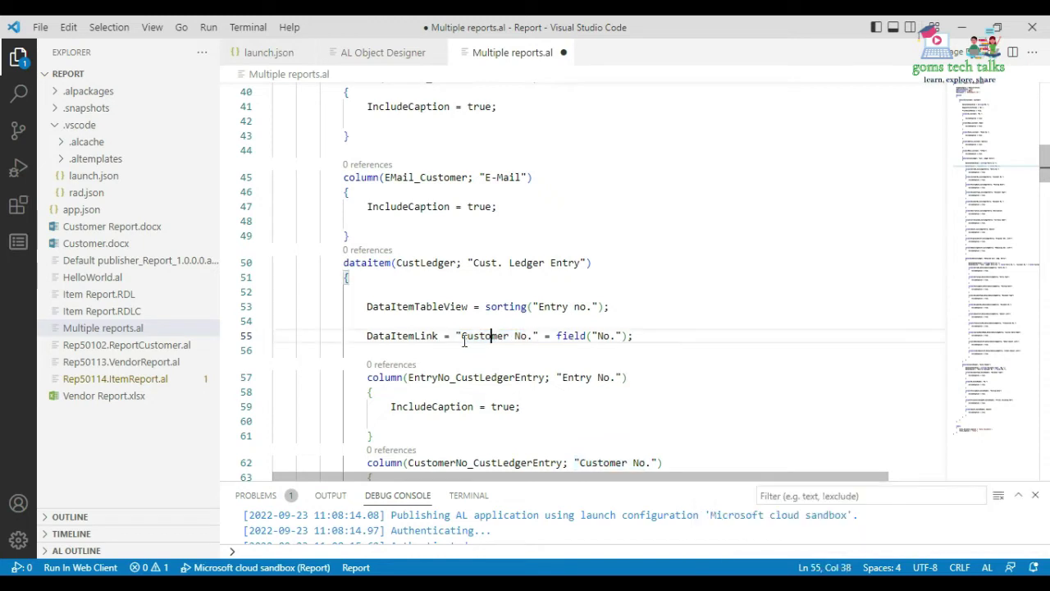
pyautogui.moveTo(456, 337); pyautogui.dragTo(528, 337)
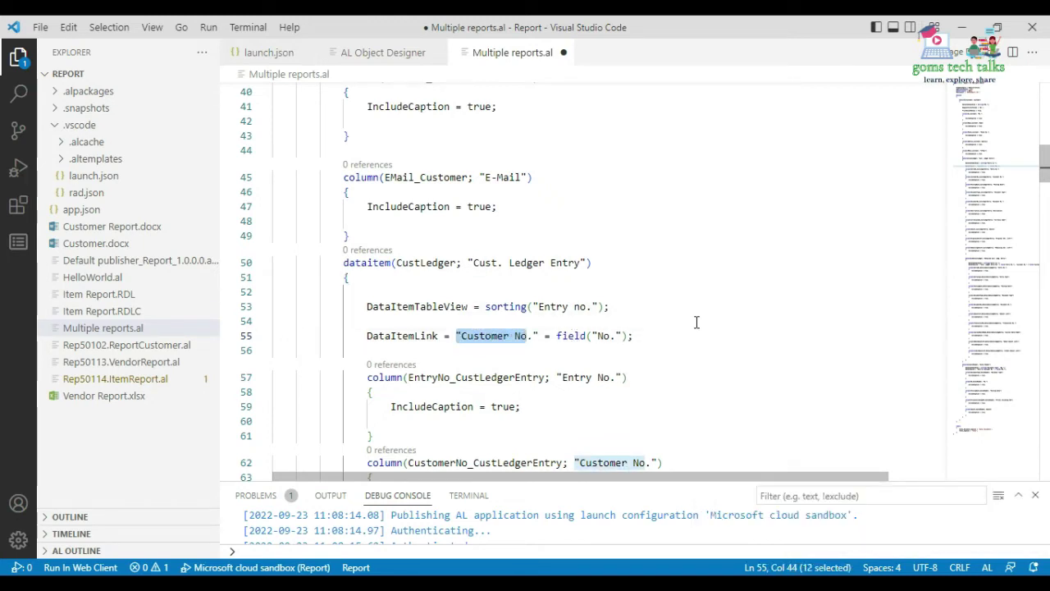
pyautogui.scroll(-1, 603, 347)
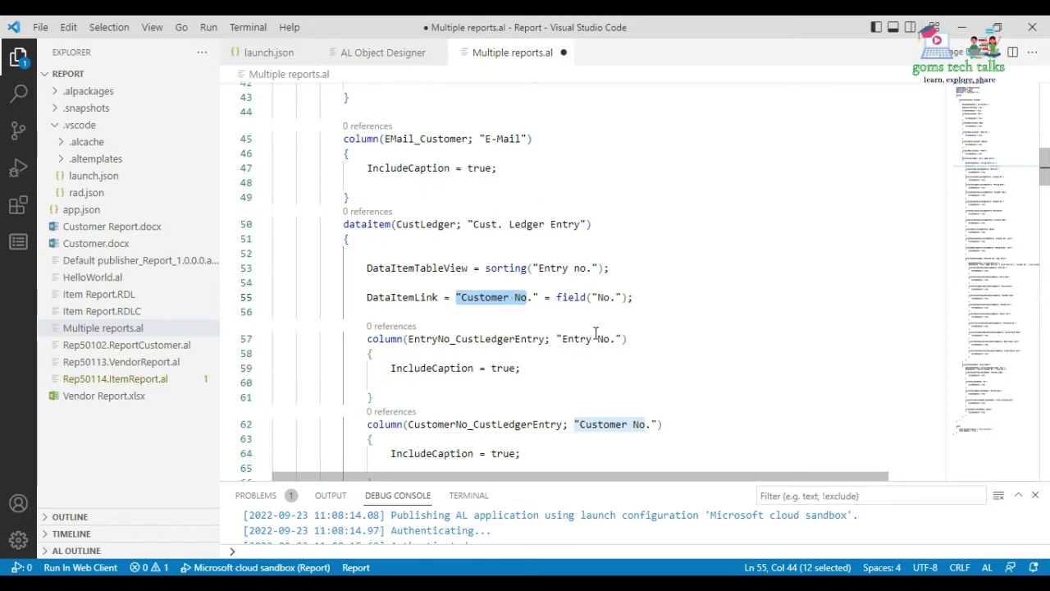
pyautogui.scroll(-1, 595, 333)
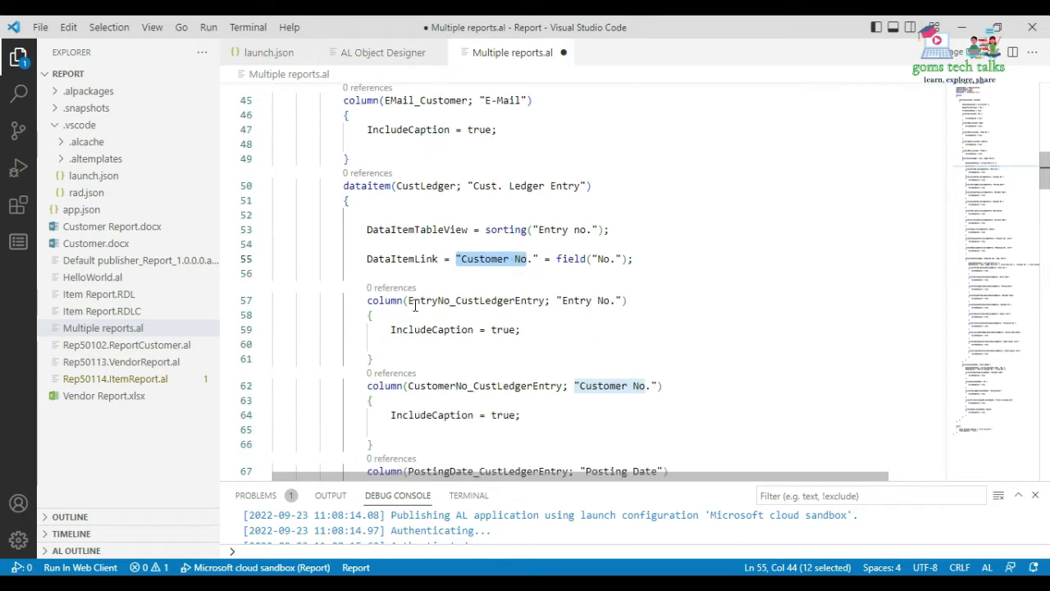
pyautogui.moveTo(408, 300); pyautogui.dragTo(604, 300)
pyautogui.scroll(-1, 610, 320)
pyautogui.moveTo(581, 351); pyautogui.dragTo(656, 351)
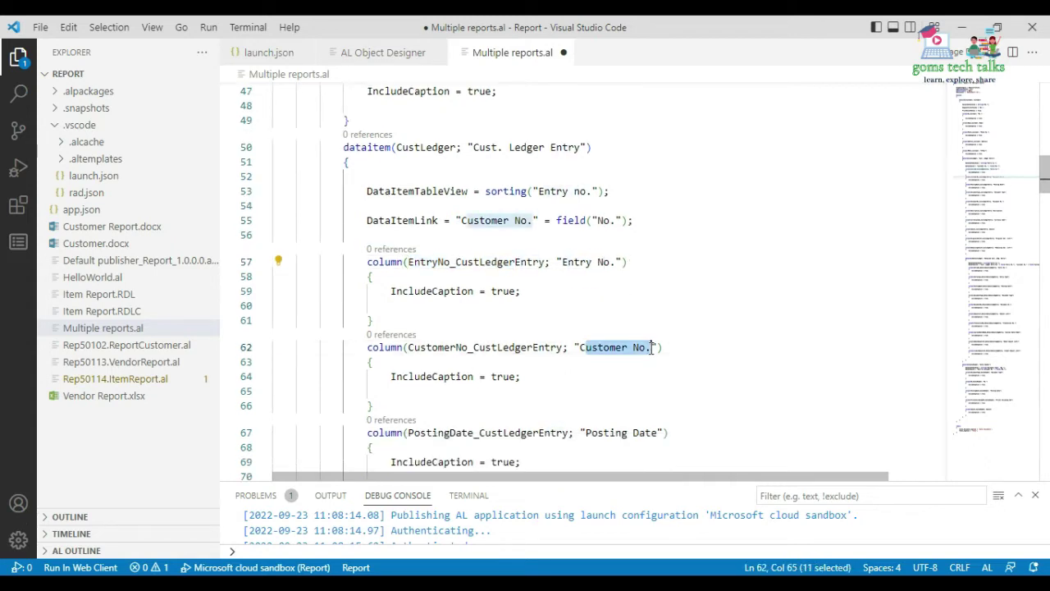
# Examine how the CustLedger dataitem's source table and "No." link field relate back to the parent Customer dataitem.
pyautogui.click(485, 234)
pyautogui.moveTo(473, 147); pyautogui.dragTo(581, 147)
pyautogui.moveTo(592, 220); pyautogui.dragTo(618, 220)
pyautogui.scroll(15, 591, 291)
pyautogui.moveTo(431, 287); pyautogui.dragTo(488, 288)
pyautogui.scroll(-13, 681, 308)
pyautogui.scroll(-3, 699, 310)
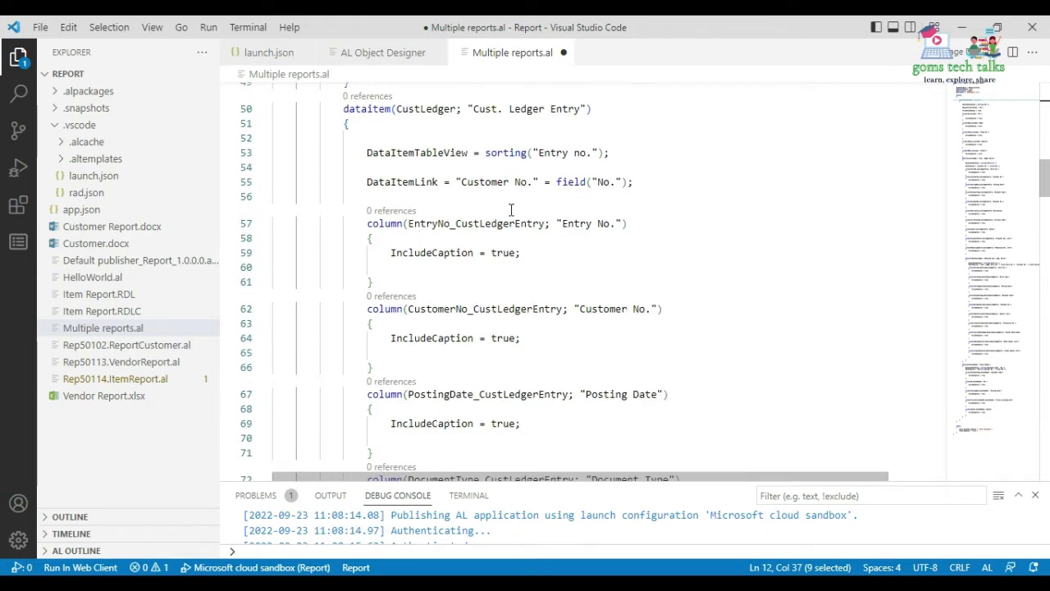
pyautogui.scroll(1, 442, 167)
pyautogui.moveTo(475, 147); pyautogui.dragTo(579, 146)
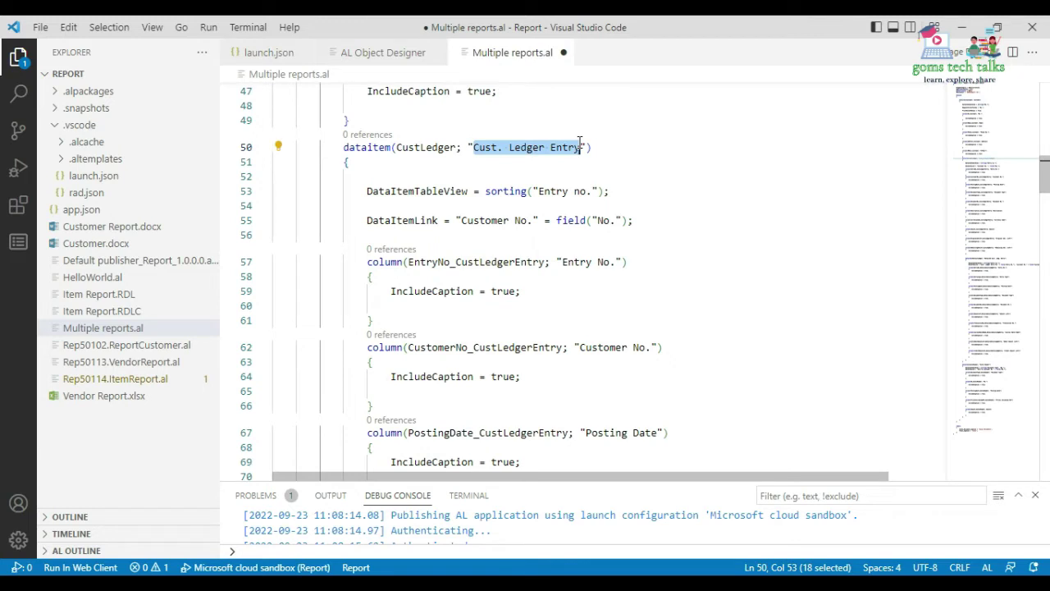
# Examine the CustLedger dataitem's columns from Entry No. through Remaining Amt. (LCY).
pyautogui.click(383, 262)
pyautogui.moveTo(408, 261); pyautogui.dragTo(605, 263)
pyautogui.scroll(-1, 604, 262)
pyautogui.moveTo(520, 308); pyautogui.dragTo(617, 308)
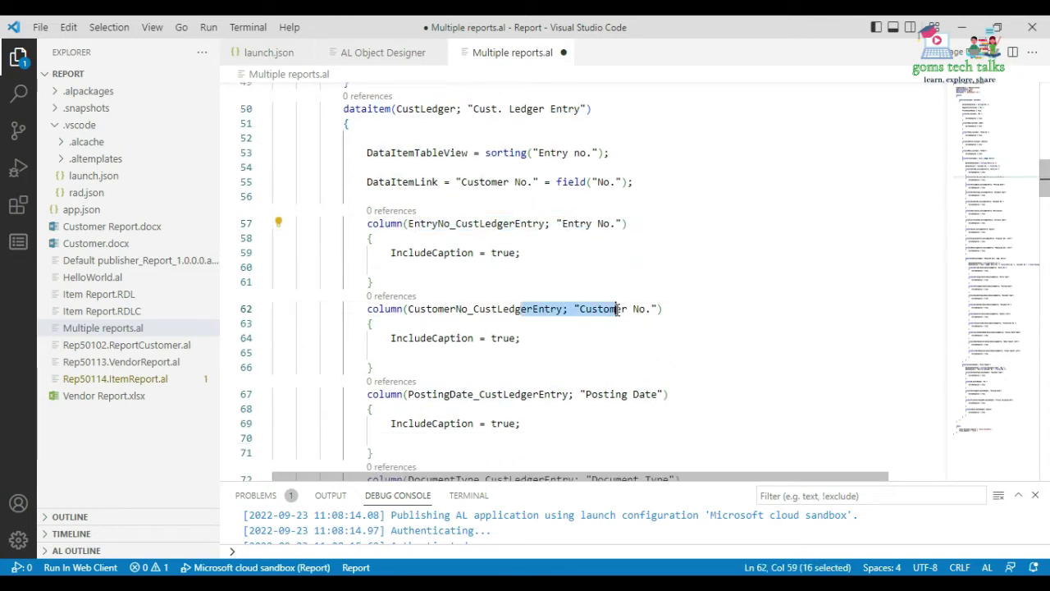
pyautogui.scroll(-2, 574, 310)
pyautogui.moveTo(274, 311); pyautogui.dragTo(633, 312)
pyautogui.scroll(-3, 635, 320)
pyautogui.scroll(-10, 644, 329)
pyautogui.scroll(-6, 645, 328)
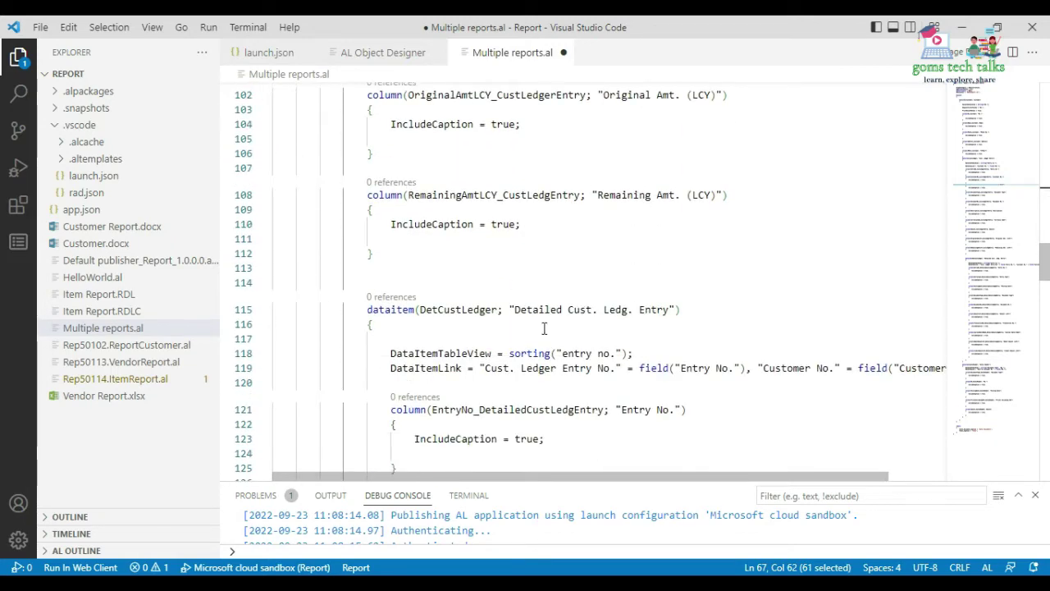
# Examine the nested DetCustLedger dataitem's source table and the "Cust. Ledger Entry No." field in its DataItemLink.
pyautogui.click(361, 309)
pyautogui.click(420, 309)
pyautogui.scroll(-1, 496, 357)
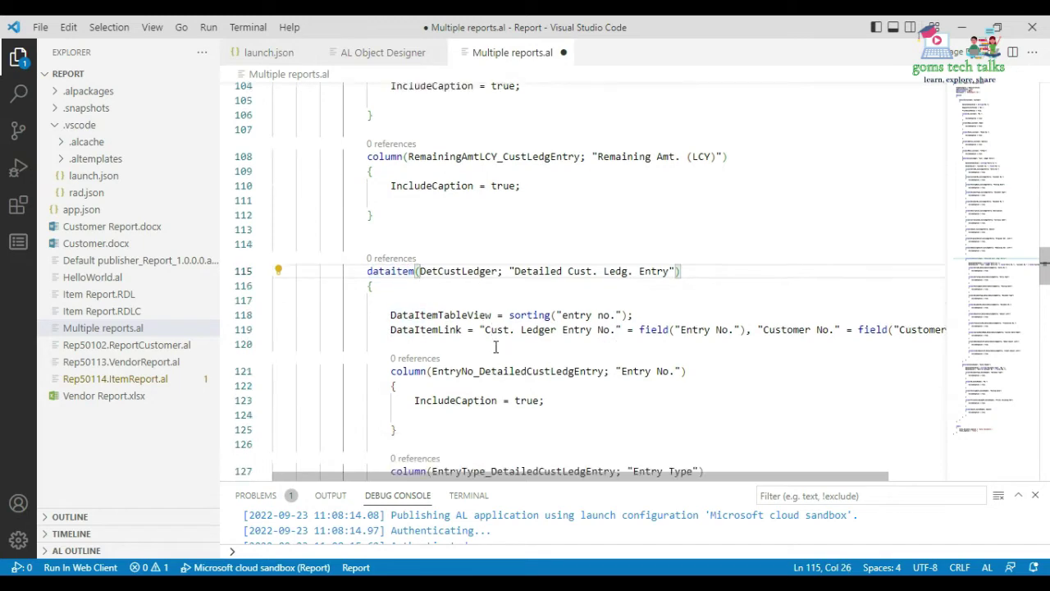
pyautogui.moveTo(510, 271); pyautogui.dragTo(630, 280)
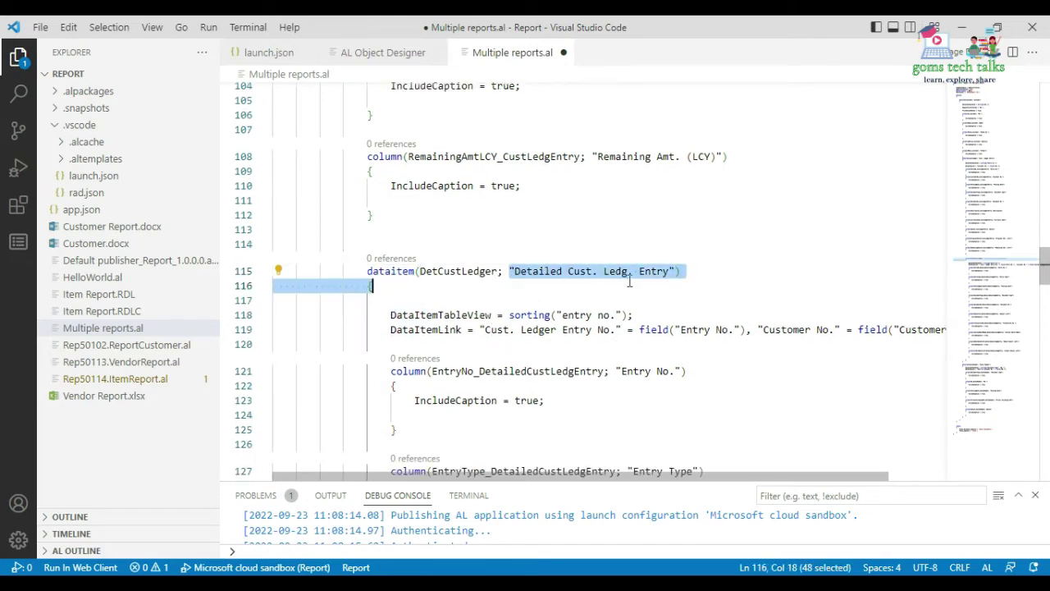
pyautogui.click(611, 329)
pyautogui.moveTo(382, 334); pyautogui.dragTo(623, 334)
pyautogui.click(474, 329)
pyautogui.scroll(5, 629, 343)
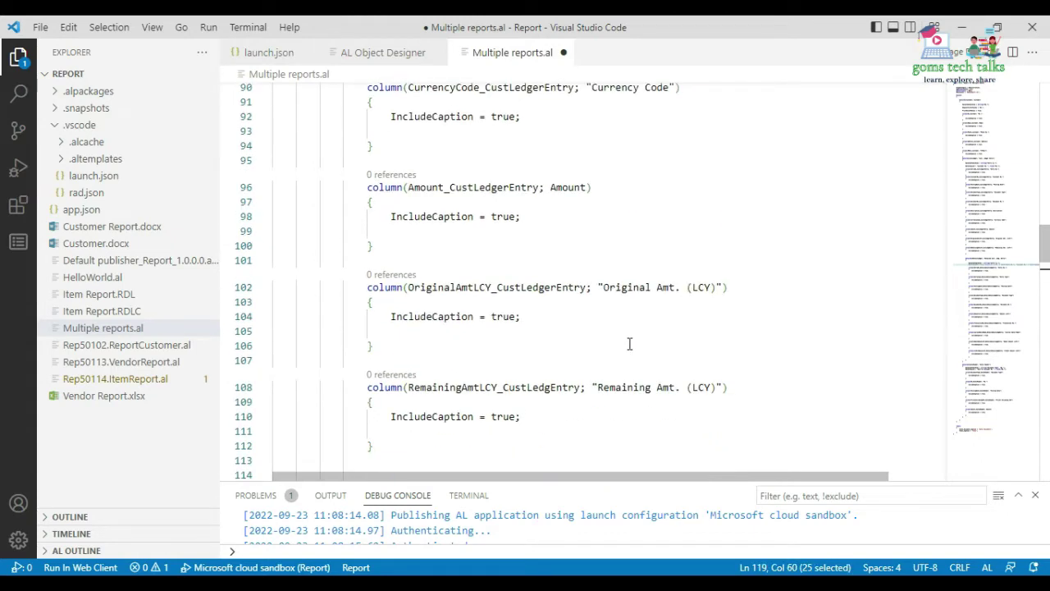
pyautogui.scroll(-3, 629, 344)
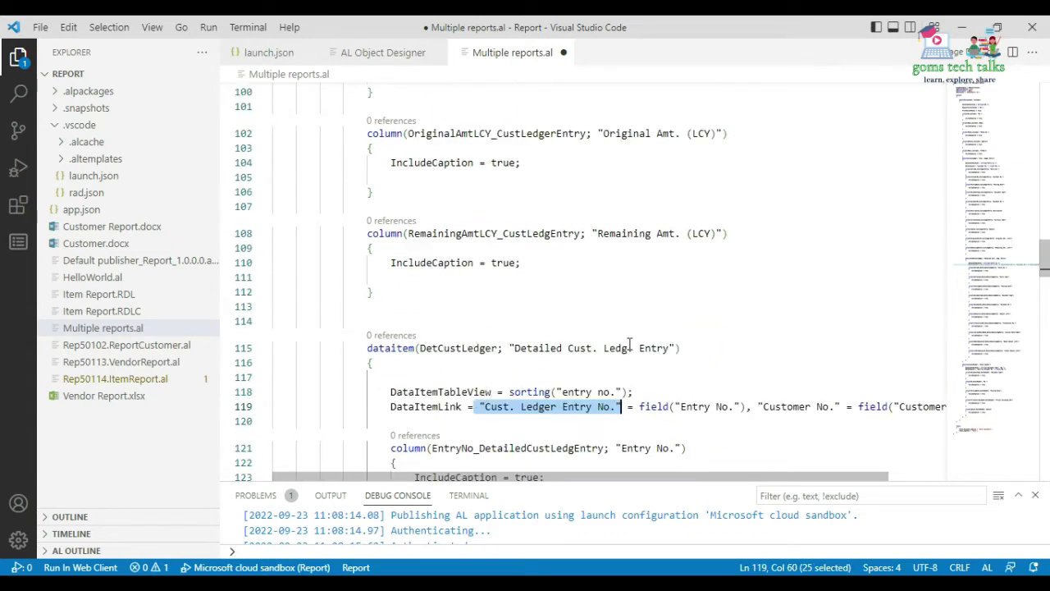
# Examine both field pairs in DetCustLedger's DataItemLink, linking on "Entry No." and on "Customer No.".
pyautogui.scroll(-1, 630, 343)
pyautogui.moveTo(638, 368); pyautogui.dragTo(745, 369)
pyautogui.moveTo(485, 368); pyautogui.dragTo(747, 369)
pyautogui.moveTo(582, 483); pyautogui.dragTo(730, 482)
pyautogui.moveTo(693, 367); pyautogui.dragTo(776, 367)
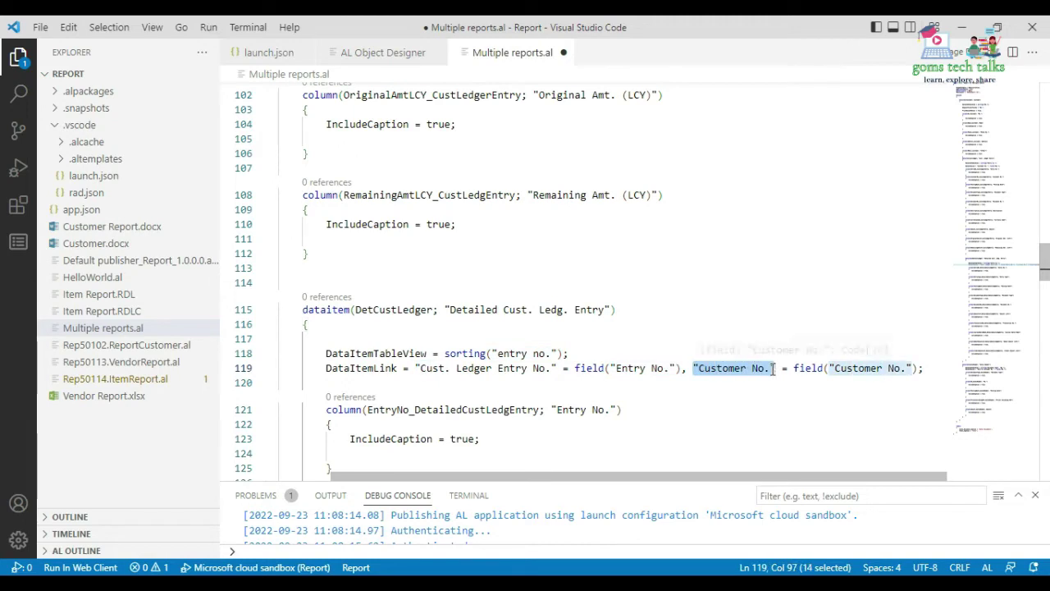
pyautogui.click(833, 368)
pyautogui.scroll(-1, 743, 402)
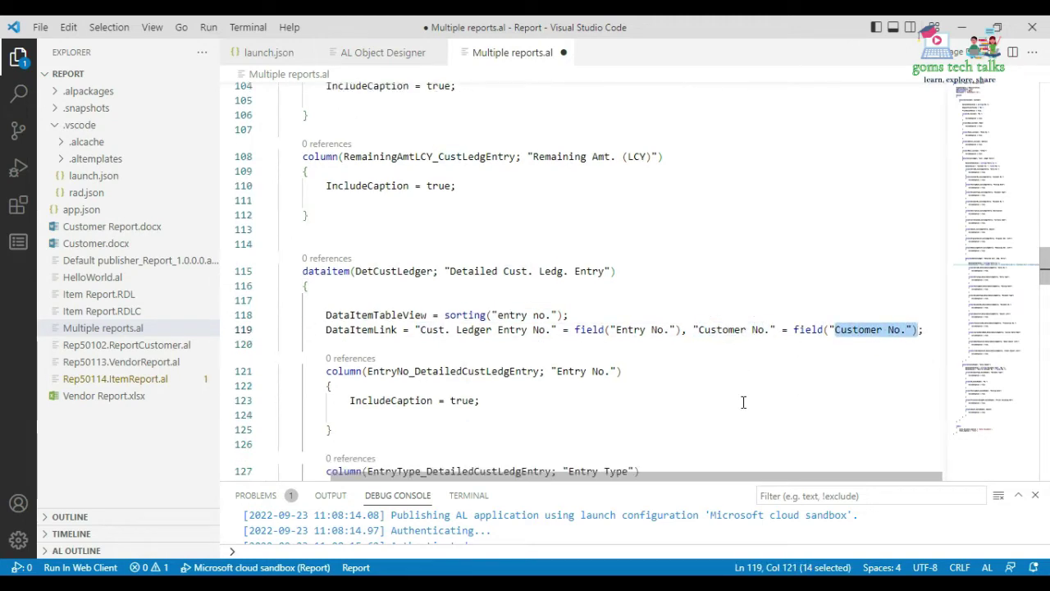
pyautogui.moveTo(322, 329); pyautogui.dragTo(834, 347)
pyautogui.click(766, 361)
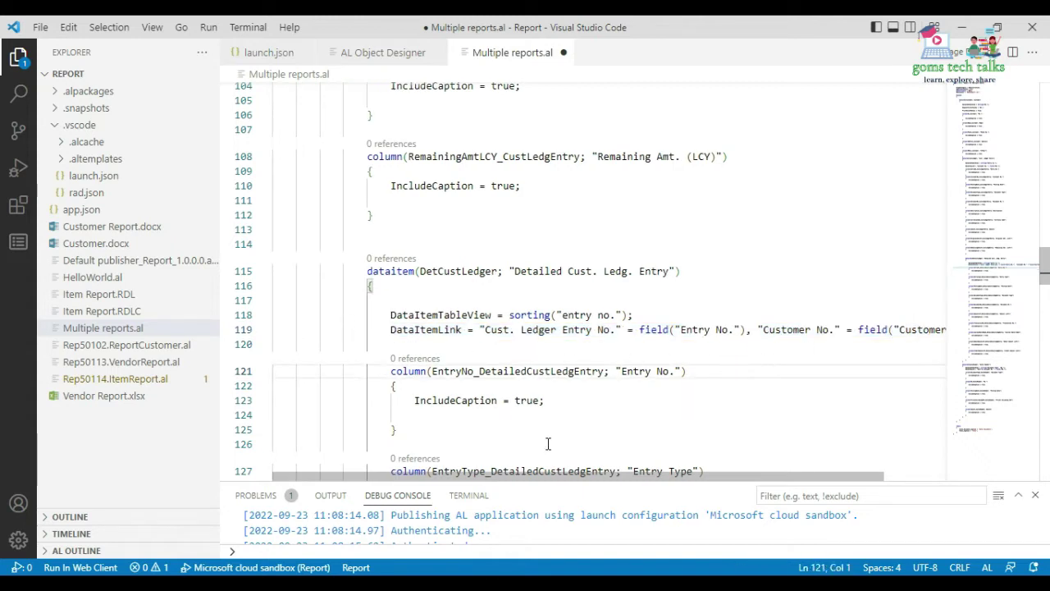
# Examine the DetCustLedger dataitem's columns, starting with Entry No. and Entry Type.
pyautogui.scroll(-1, 546, 441)
pyautogui.moveTo(431, 332); pyautogui.dragTo(680, 332)
pyautogui.moveTo(514, 233); pyautogui.dragTo(671, 233)
pyautogui.scroll(-2, 602, 401)
pyautogui.moveTo(563, 371); pyautogui.dragTo(660, 328)
pyautogui.scroll(-4, 664, 352)
pyautogui.scroll(-9, 663, 353)
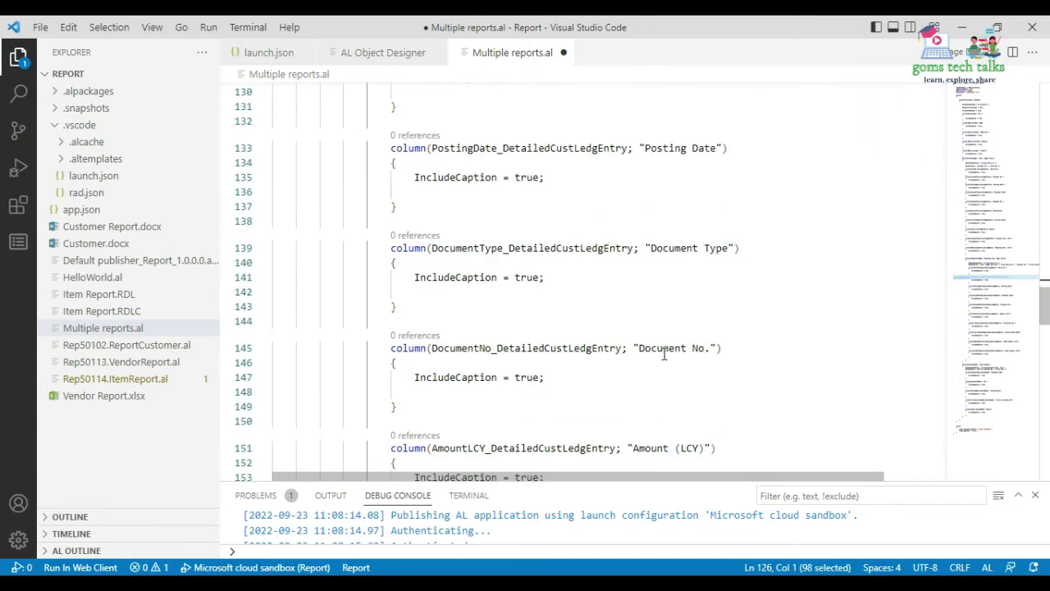
# Examine the SalesHeader dataitem's source table and its DataItemLink from "Sell-to Customer No." to the Customer "No." field.
pyautogui.scroll(-8, 664, 352)
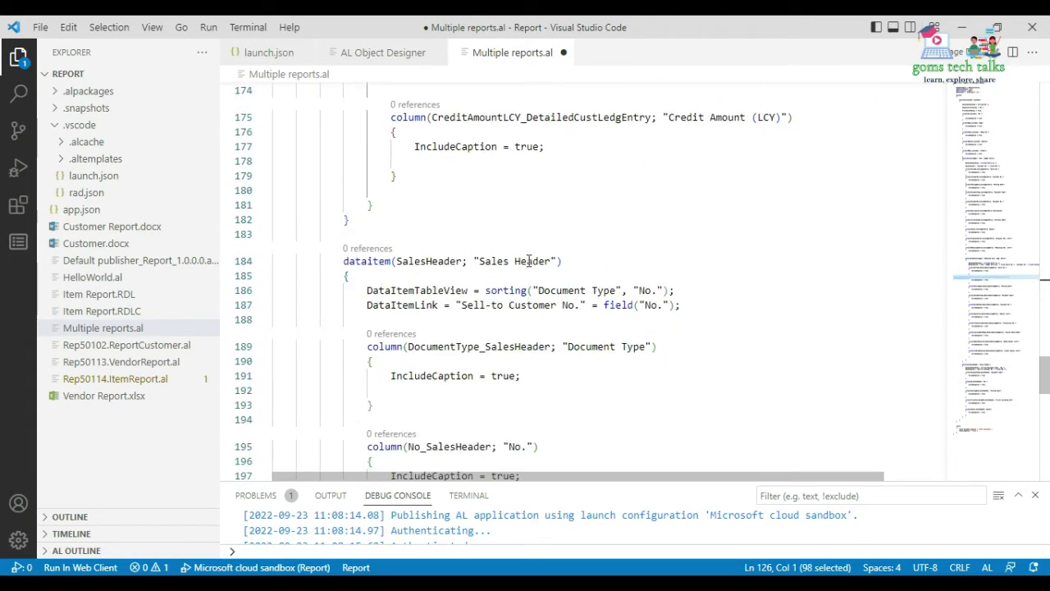
pyautogui.moveTo(479, 261); pyautogui.dragTo(552, 259)
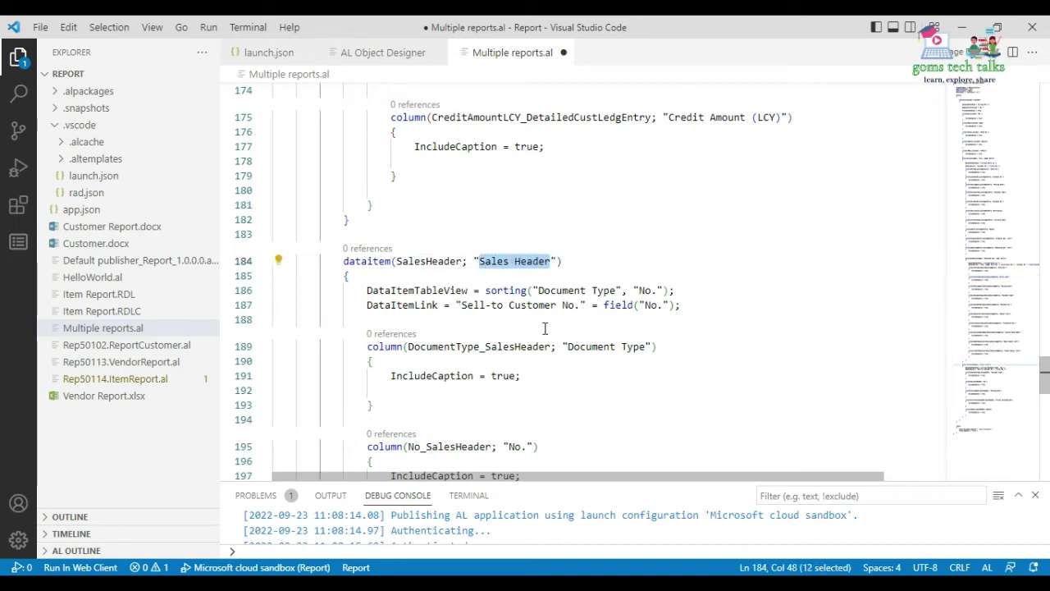
pyautogui.moveTo(468, 307); pyautogui.dragTo(679, 306)
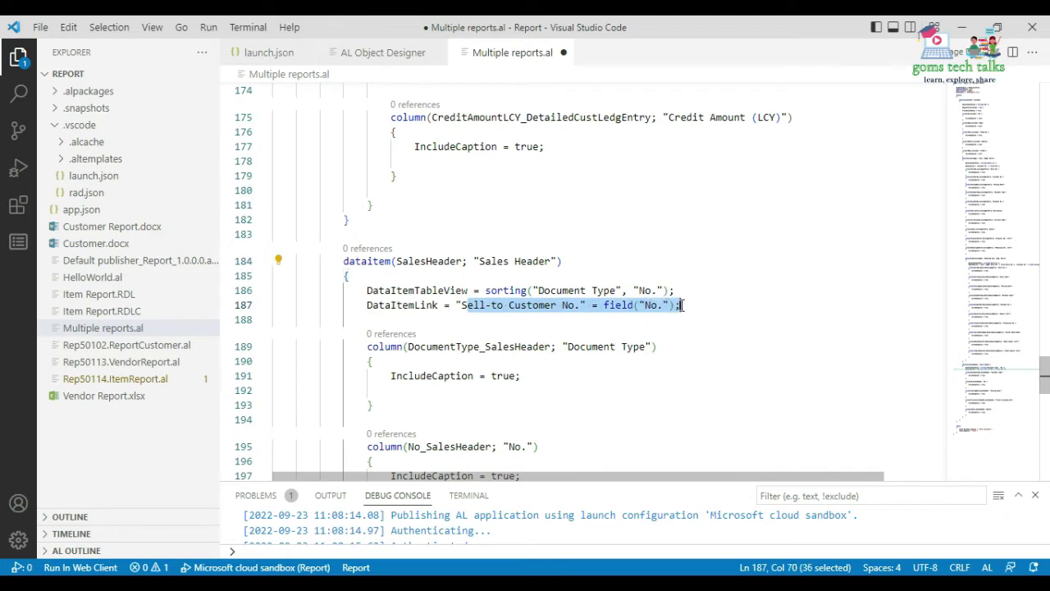
pyautogui.click(523, 320)
pyautogui.moveTo(456, 305); pyautogui.dragTo(680, 305)
pyautogui.scroll(-1, 689, 378)
pyautogui.scroll(-1, 692, 378)
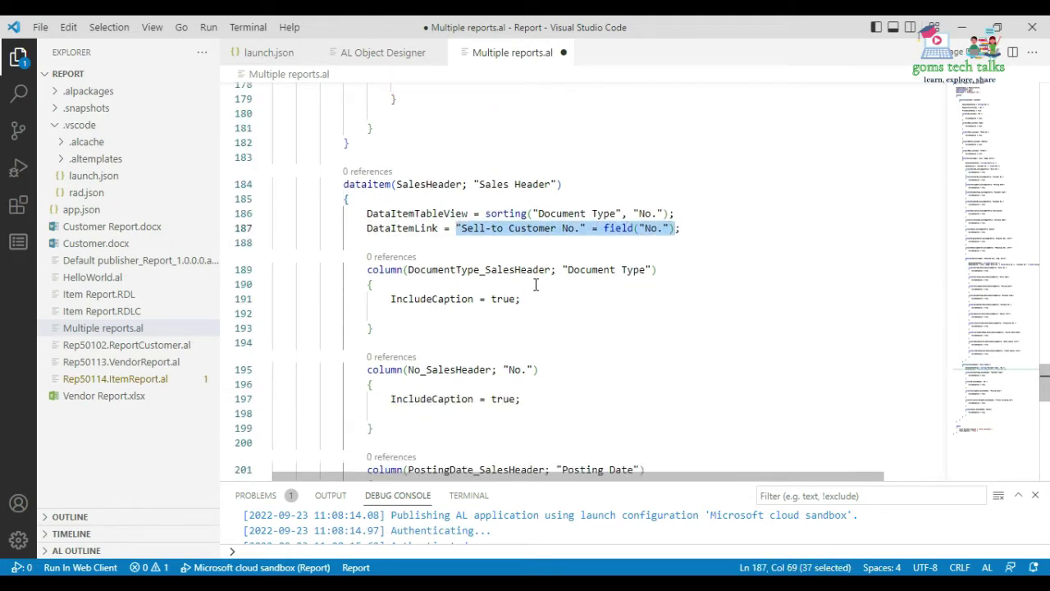
# Examine the SalesHeader dataitem's columns, beginning with Document Type.
pyautogui.moveTo(404, 271); pyautogui.dragTo(607, 271)
pyautogui.click(443, 298)
pyautogui.scroll(-1, 533, 325)
pyautogui.scroll(-8, 644, 306)
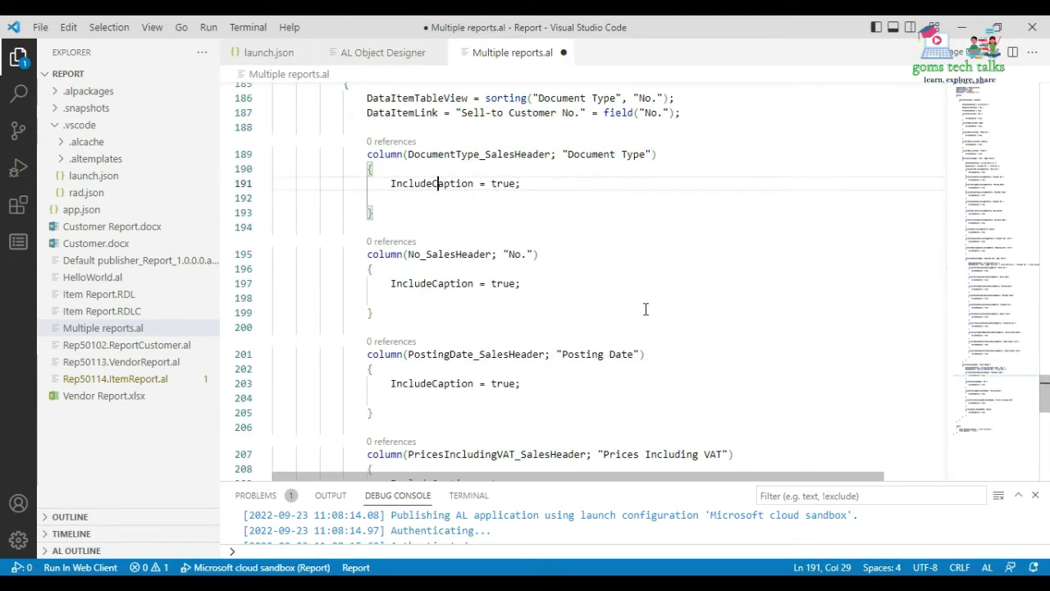
pyautogui.moveTo(312, 404); pyautogui.dragTo(292, 388)
# Examine the report's overall structure, from the dataset block at the start to the labels section at the end of the file.
pyautogui.scroll(11, 283, 386)
pyautogui.scroll(20, 291, 395)
pyautogui.scroll(12, 291, 395)
pyautogui.moveTo(397, 376); pyautogui.dragTo(403, 373)
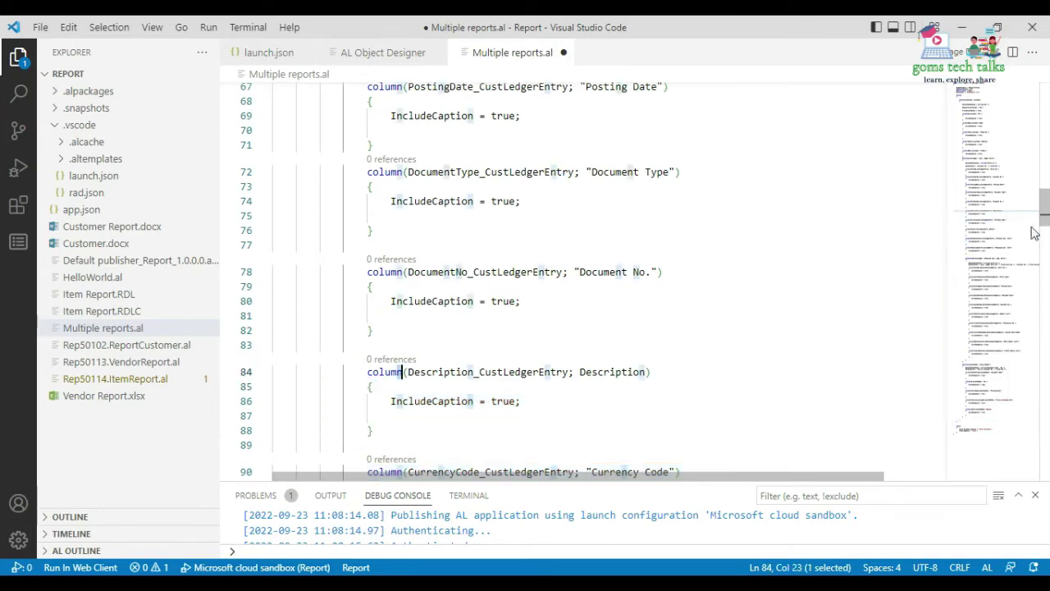
pyautogui.moveTo(1044, 209); pyautogui.dragTo(1048, 439)
pyautogui.click(335, 289)
pyautogui.scroll(6, 1048, 170)
pyautogui.moveTo(1046, 409); pyautogui.dragTo(1047, 100)
pyautogui.moveTo(296, 233); pyautogui.dragTo(330, 242)
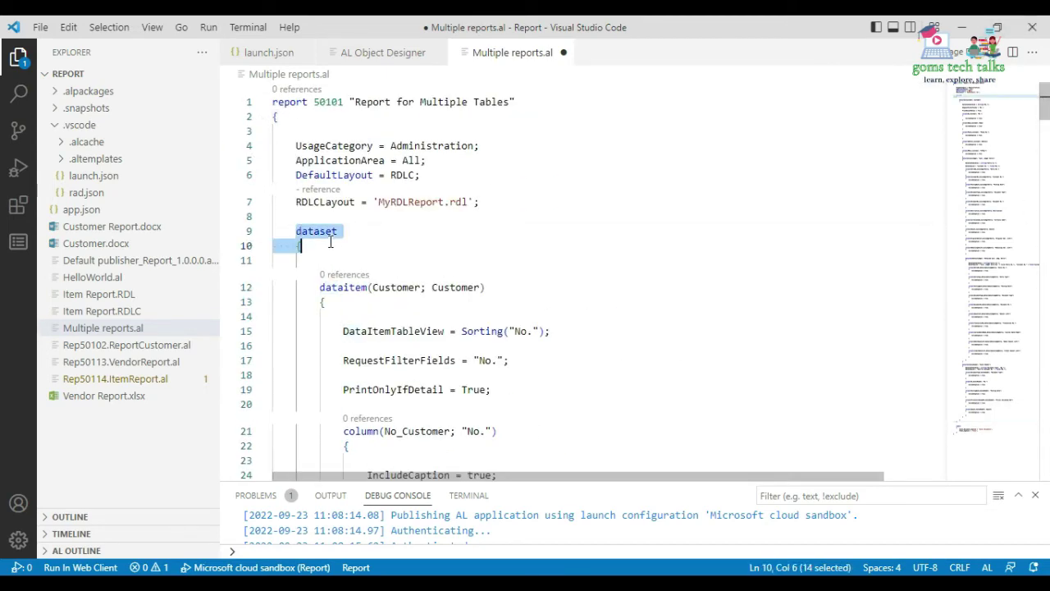
pyautogui.moveTo(1047, 102); pyautogui.dragTo(1048, 441)
pyautogui.rightClick(1047, 486)
pyautogui.click(608, 293)
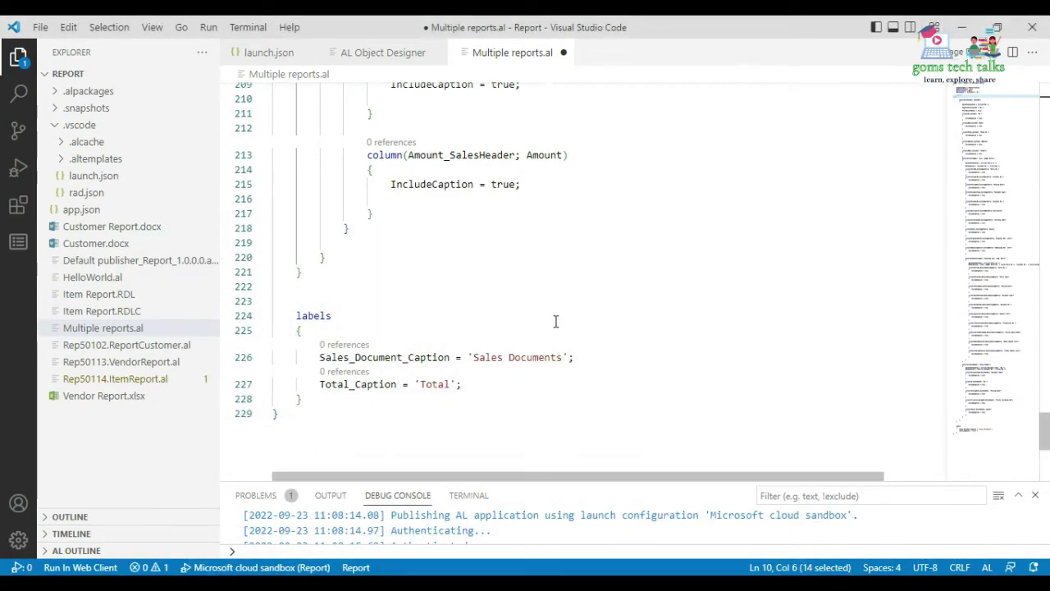
# Save the Multiple reports.al file.
pyautogui.hotkey('ctrl', 's')
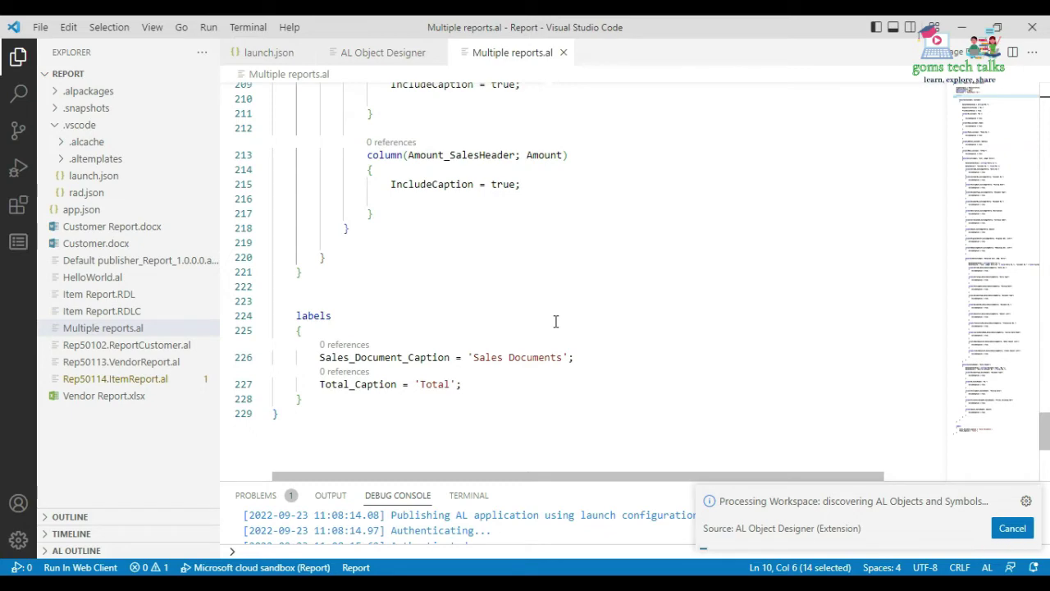
pyautogui.scroll(20, 603, 305)
pyautogui.scroll(20, 601, 305)
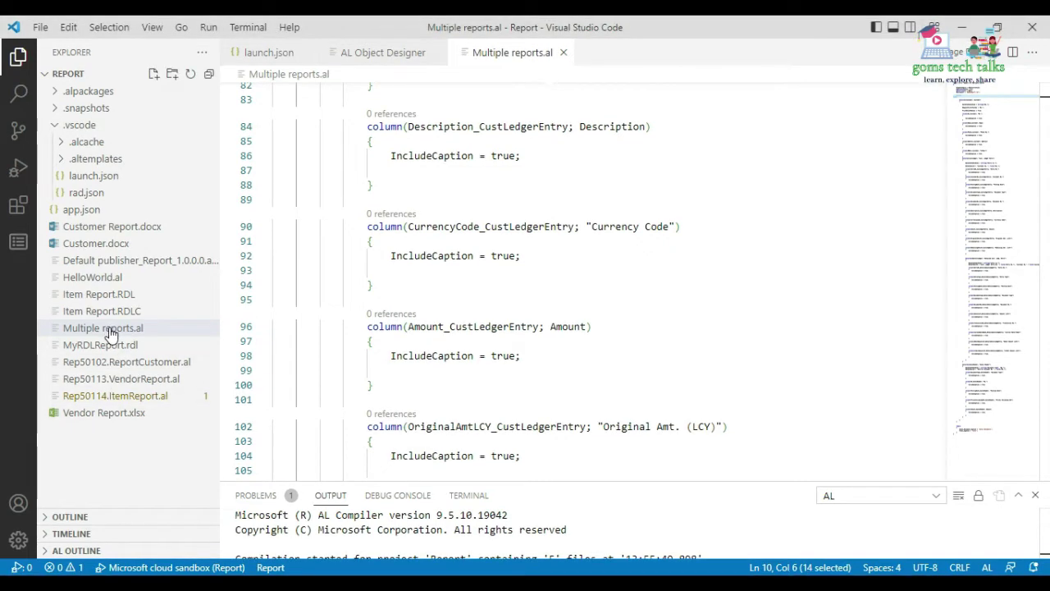
# Open the MyRDLReport.rdl layout file externally in Microsoft Report Builder.
pyautogui.click(109, 335)
pyautogui.rightClick(108, 333)
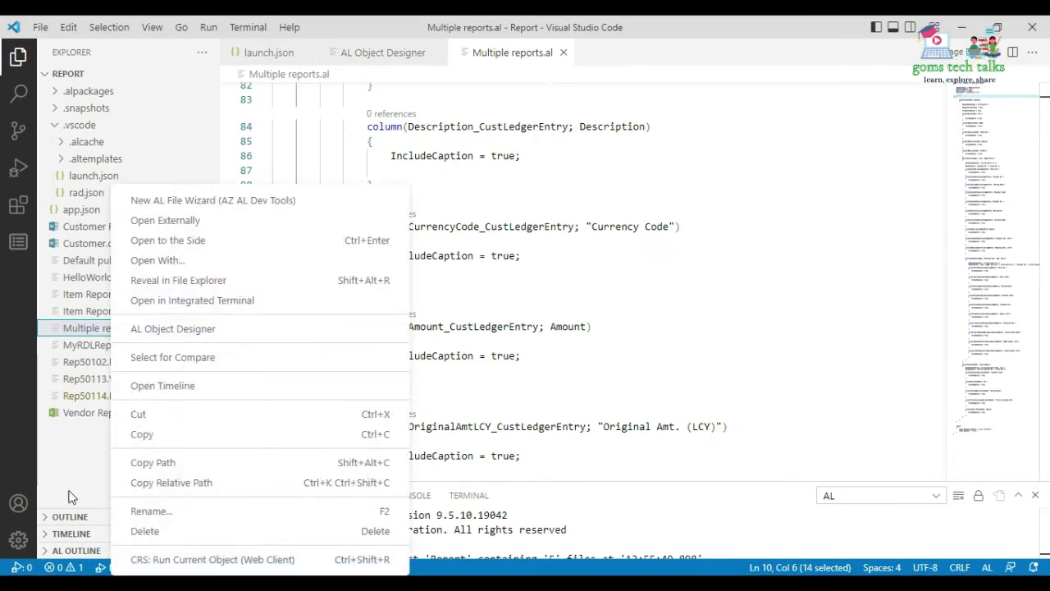
pyautogui.click(69, 497)
pyautogui.rightClick(109, 345)
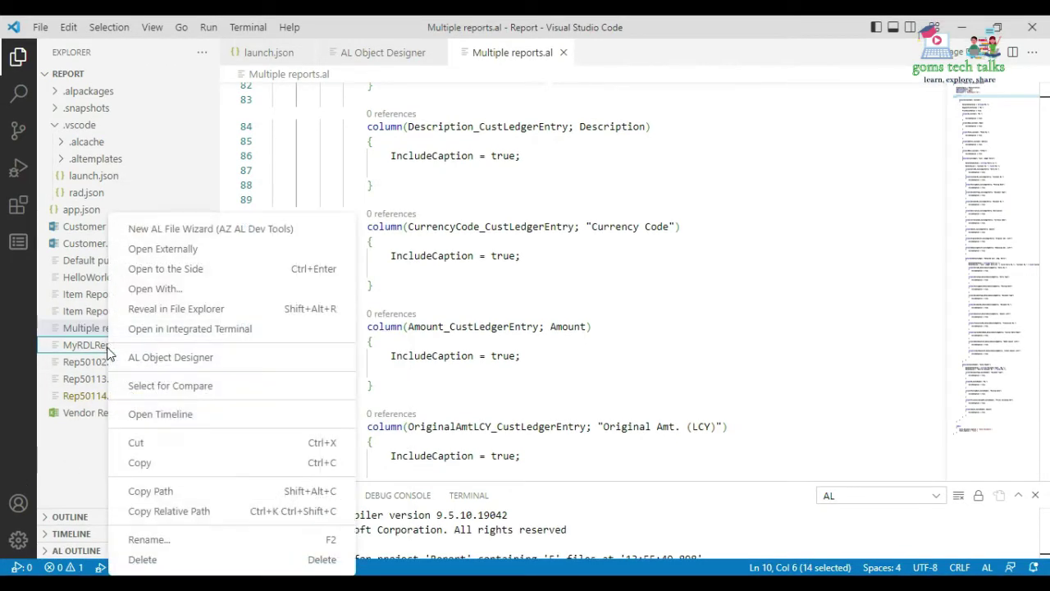
pyautogui.click(172, 254)
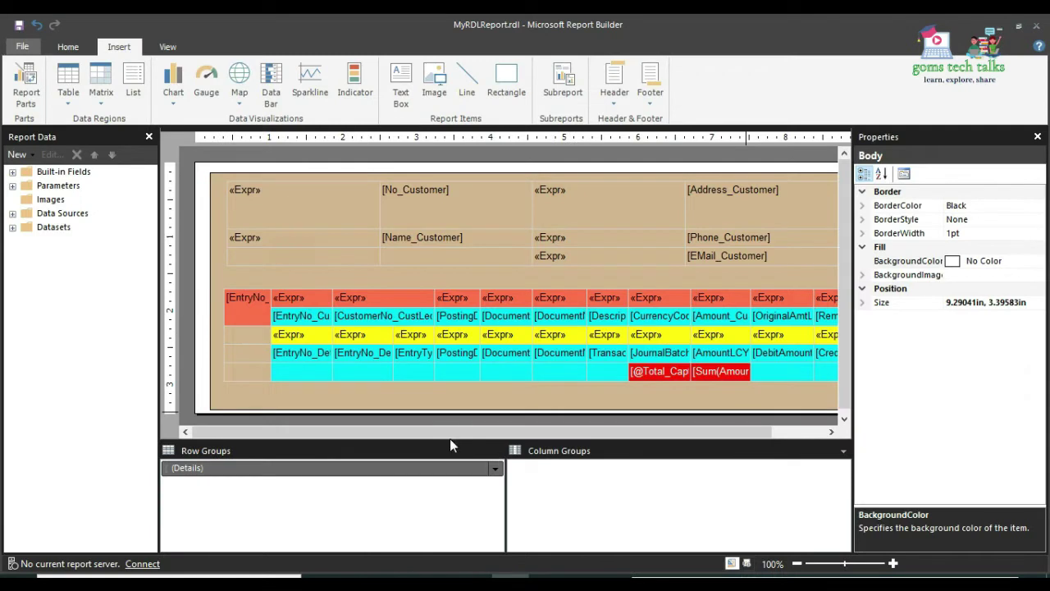
# Examine the full width of the RDL layout, including the customer header fields and the ledger entry table.
pyautogui.moveTo(450, 432); pyautogui.dragTo(607, 432)
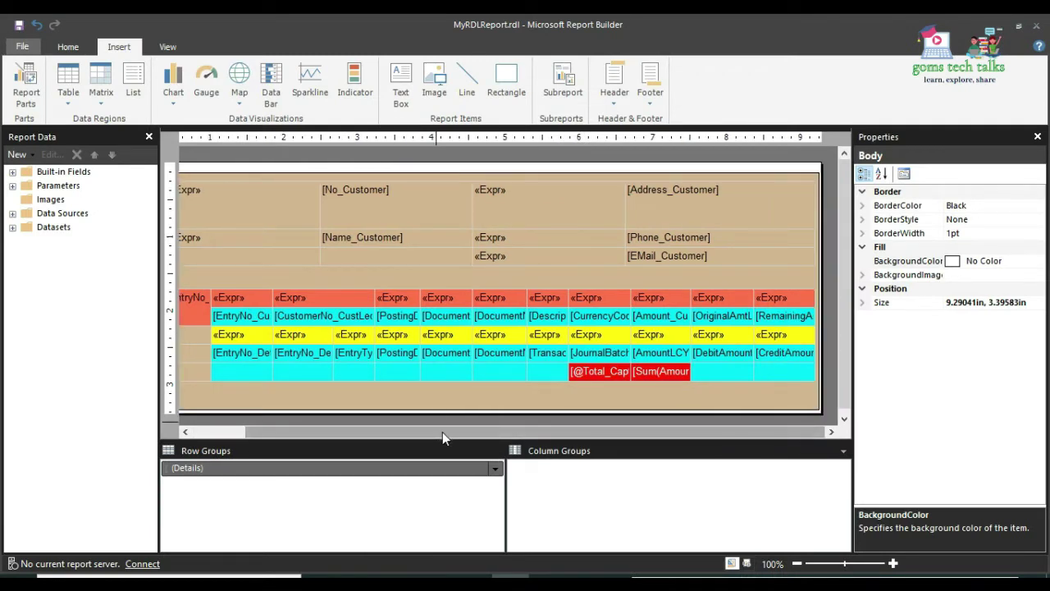
pyautogui.moveTo(443, 433); pyautogui.dragTo(386, 448)
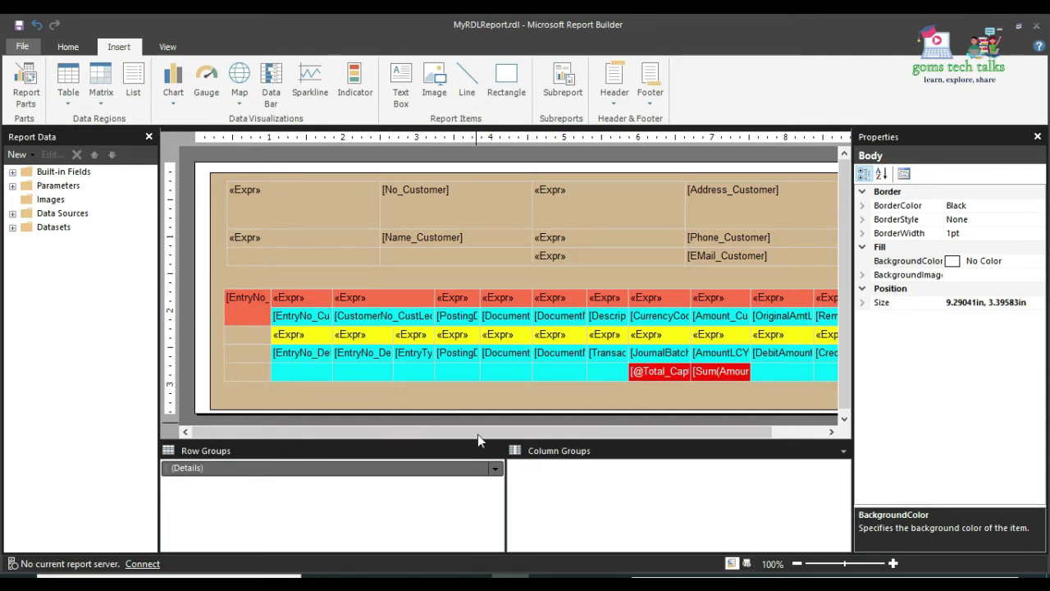
pyautogui.moveTo(466, 434); pyautogui.dragTo(517, 435)
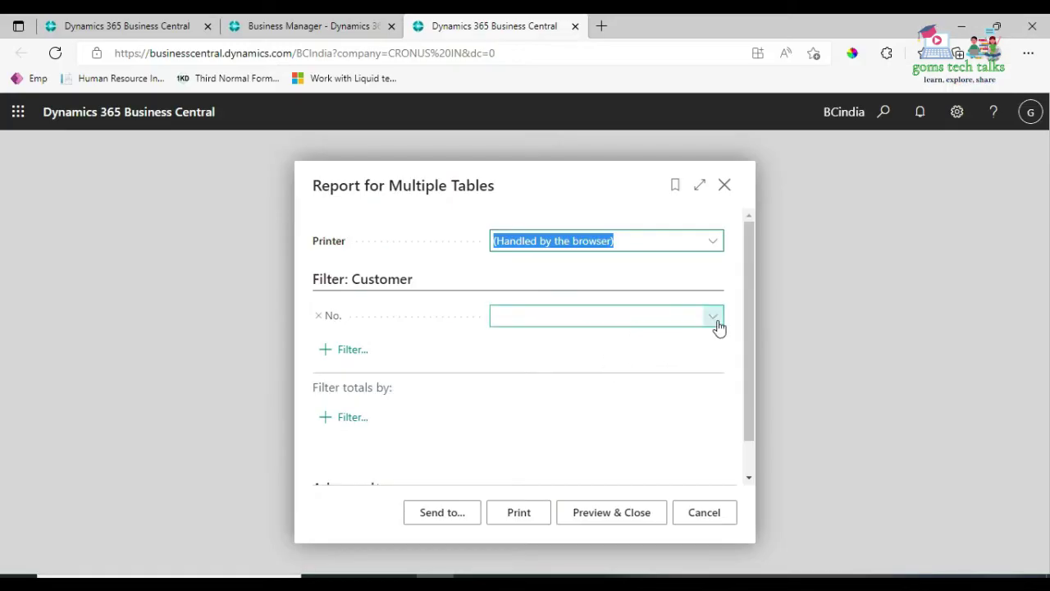
# In Business Central, filter Report for Multiple Tables to the customer Selangorian Ltd. and preview the report.
pyautogui.click(715, 322)
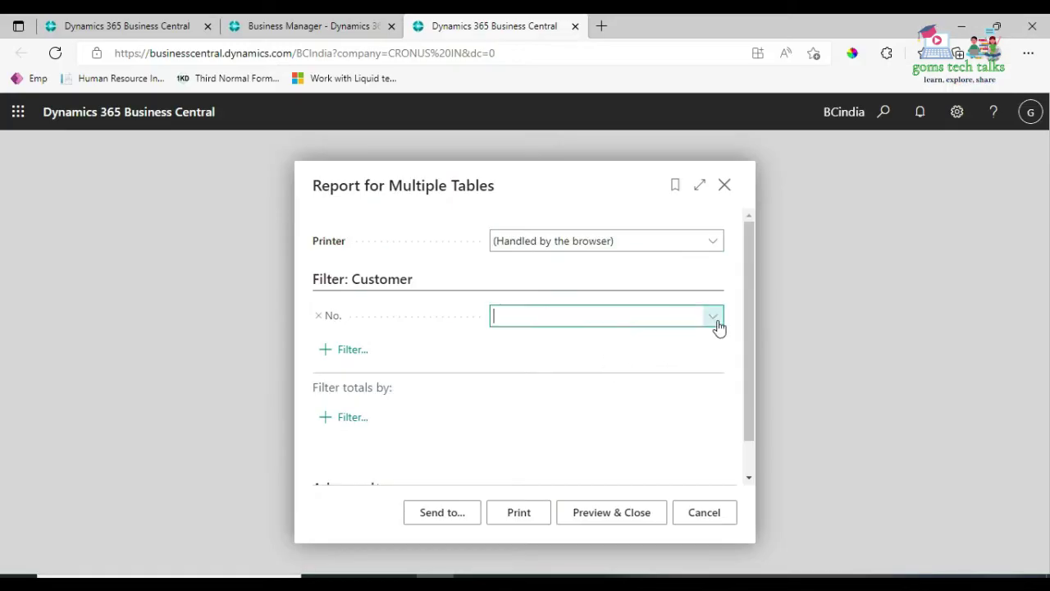
pyautogui.scroll(-1, 607, 399)
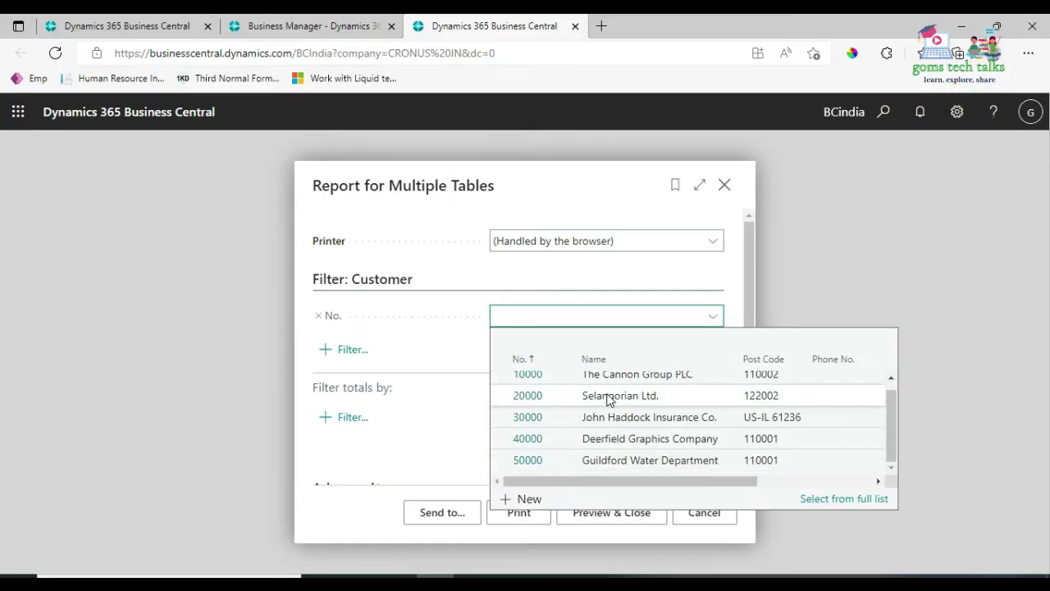
pyautogui.click(612, 271)
pyautogui.click(596, 511)
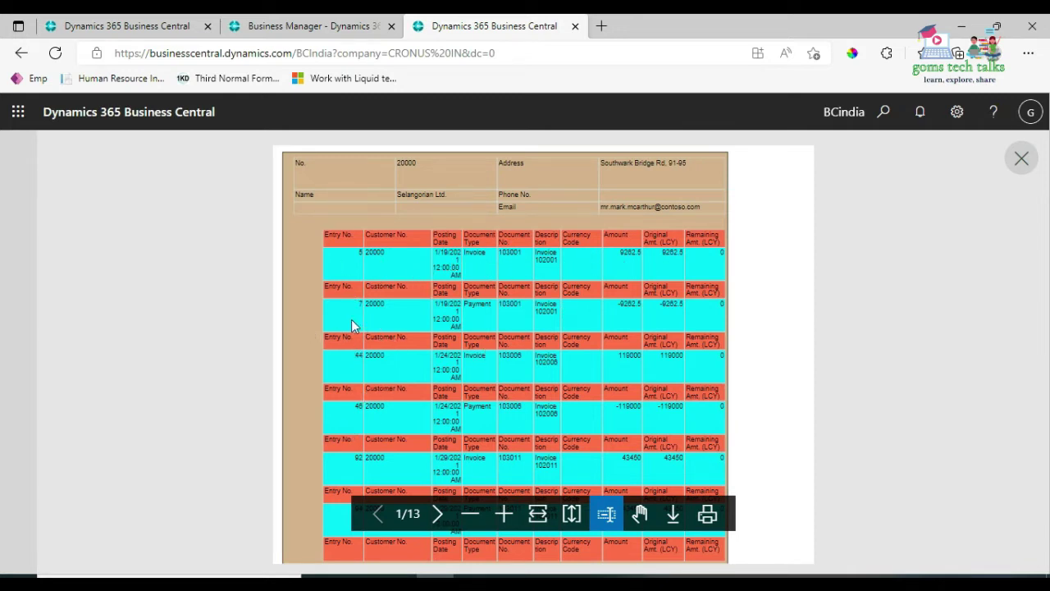
# Review the previewed report's customer header and ledger entries, paging through to the last page.
pyautogui.scroll(-2, 607, 333)
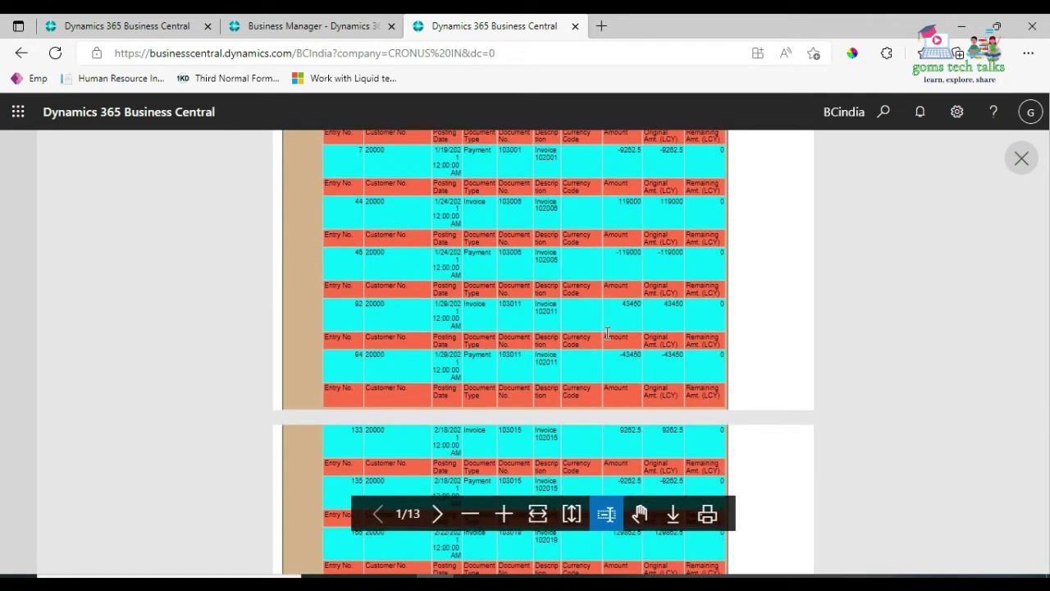
pyautogui.scroll(-3, 607, 332)
pyautogui.scroll(5, 607, 332)
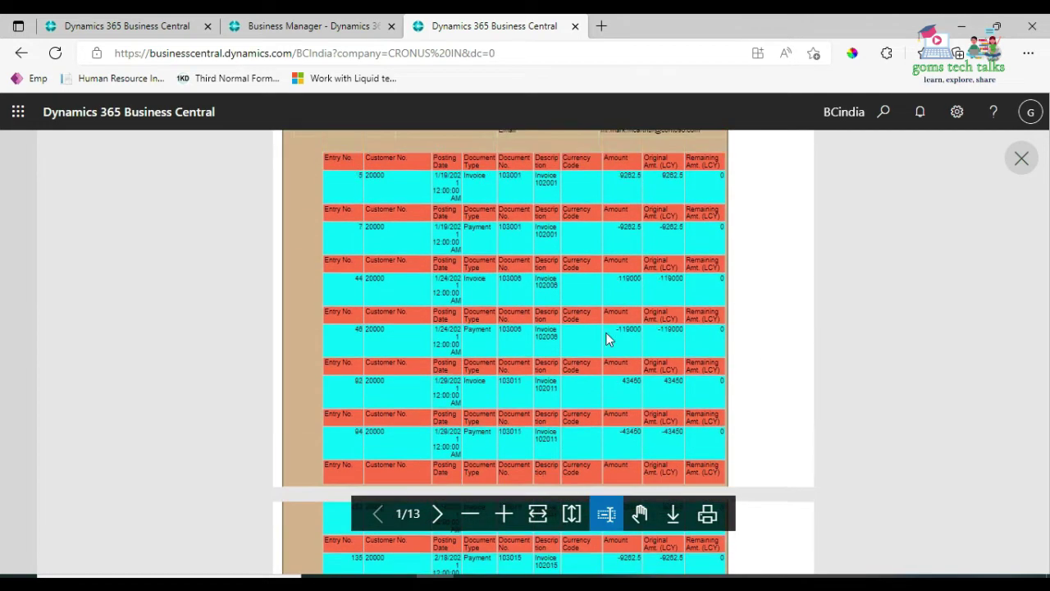
pyautogui.click(438, 514)
pyautogui.click(439, 514)
pyautogui.click(439, 513)
pyautogui.click(439, 513)
pyautogui.click(439, 514)
pyautogui.click(439, 514)
pyautogui.click(439, 513)
pyautogui.click(439, 513)
pyautogui.click(439, 513)
pyautogui.click(439, 513)
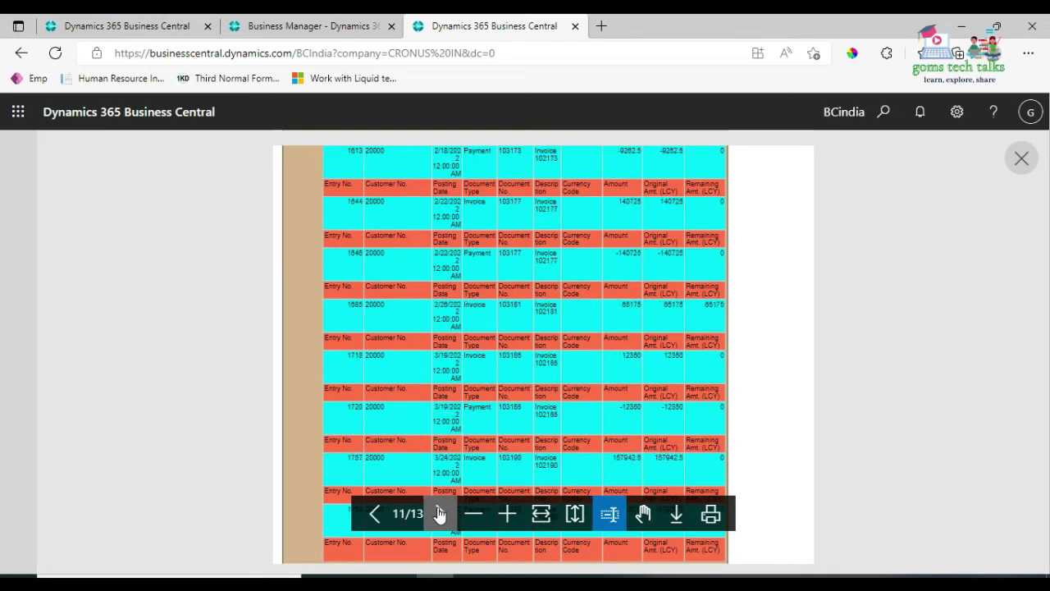
pyautogui.click(439, 514)
pyautogui.click(439, 513)
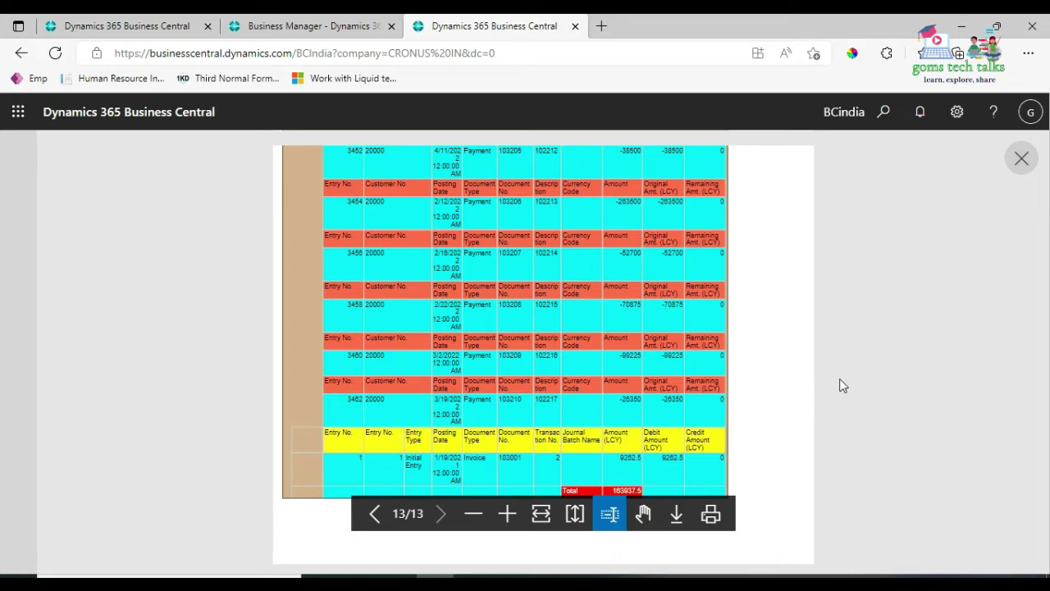
# Close the filtered customer preview and view the start of Multiple reports.al in Visual Studio Code.
pyautogui.scroll(10, 839, 424)
pyautogui.scroll(20, 839, 425)
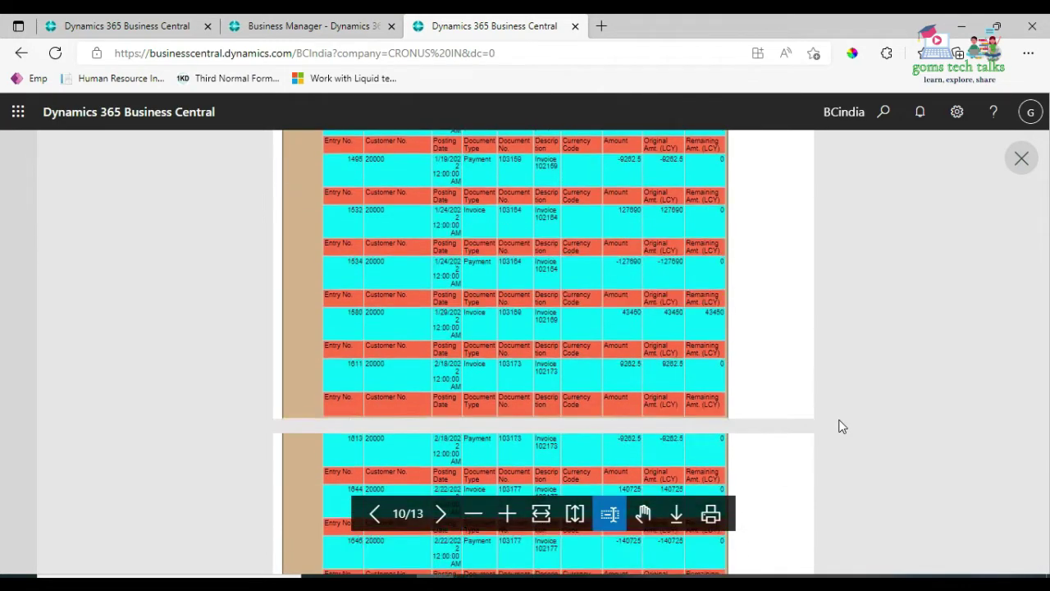
pyautogui.click(1021, 160)
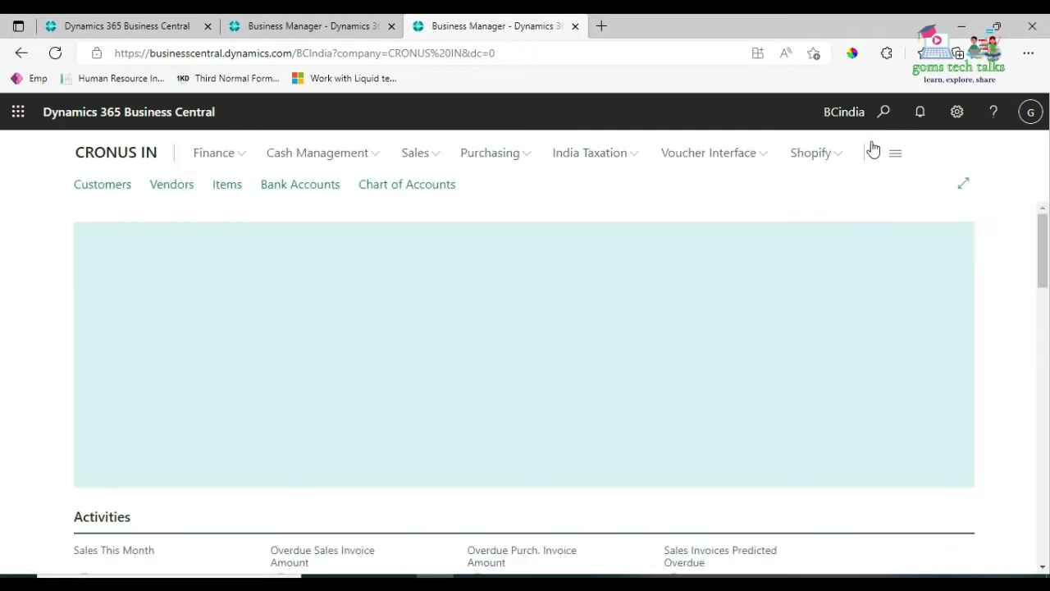
pyautogui.click(472, 583)
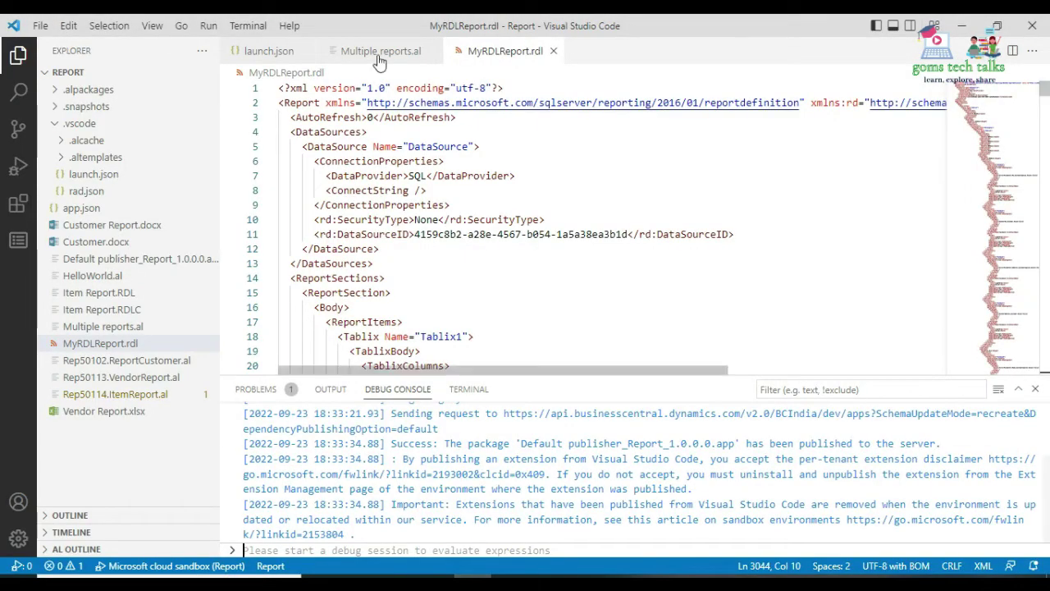
pyautogui.click(370, 55)
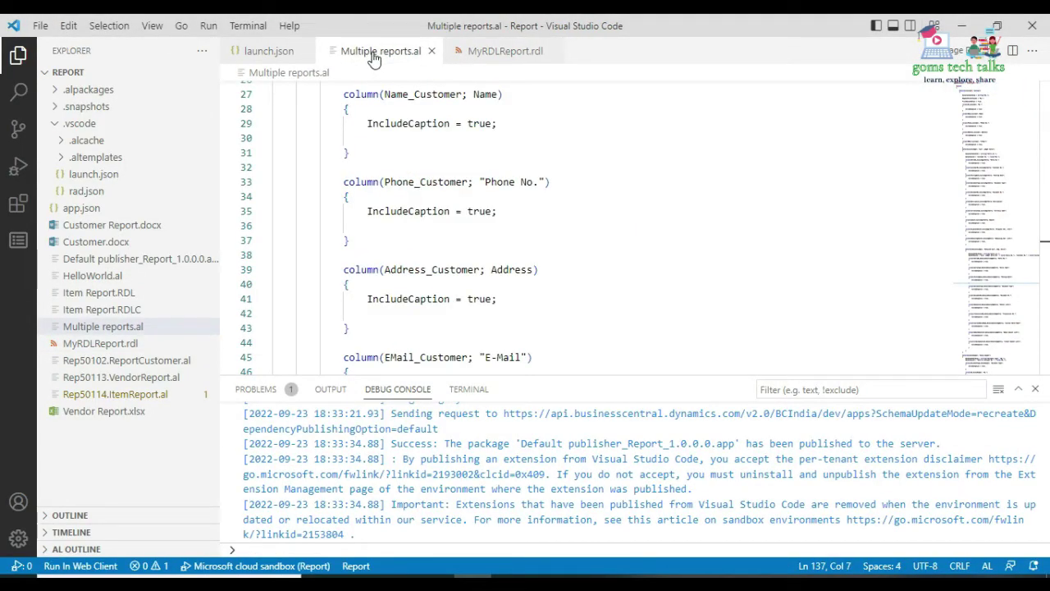
pyautogui.scroll(8, 563, 218)
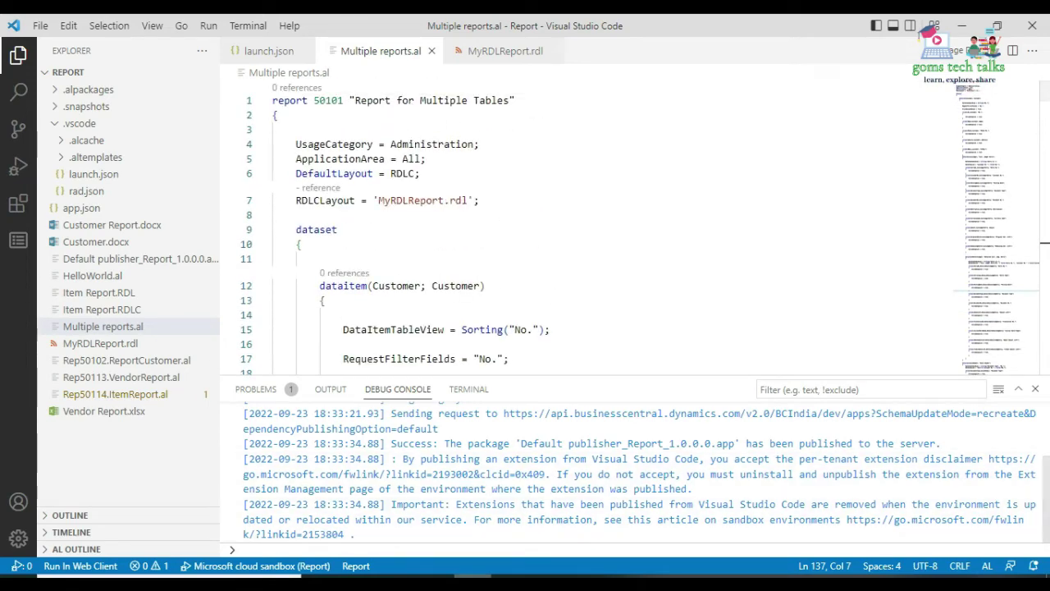
# In Business Central, page through the all-customers report preview from the first customer's entries to the start of the second customer's section.
pyautogui.moveTo(435, 582)
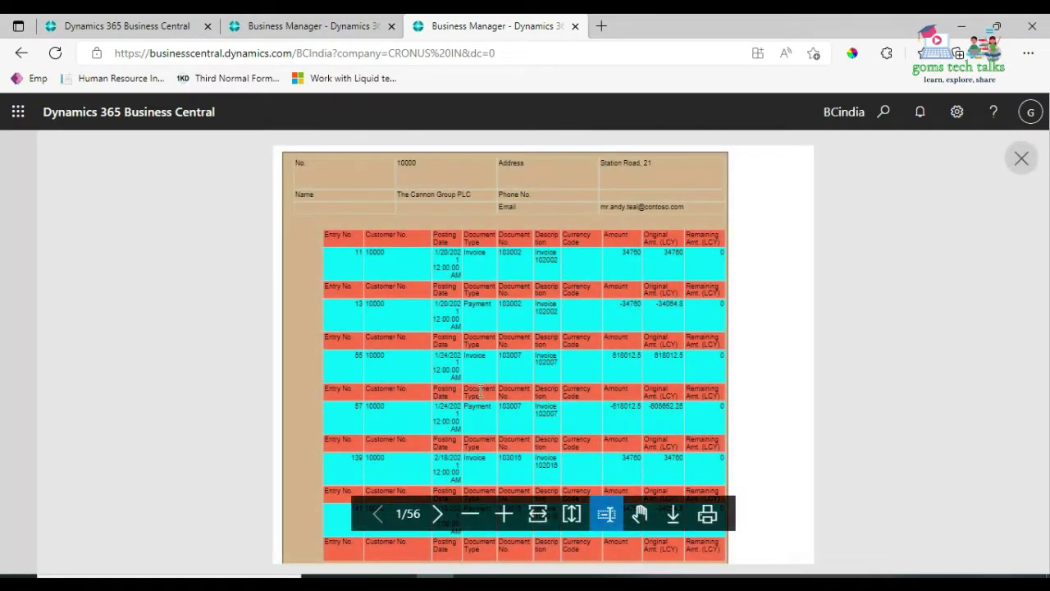
pyautogui.click(438, 514)
pyautogui.click(438, 514)
pyautogui.click(438, 514)
pyautogui.click(438, 515)
pyautogui.click(438, 514)
pyautogui.click(438, 514)
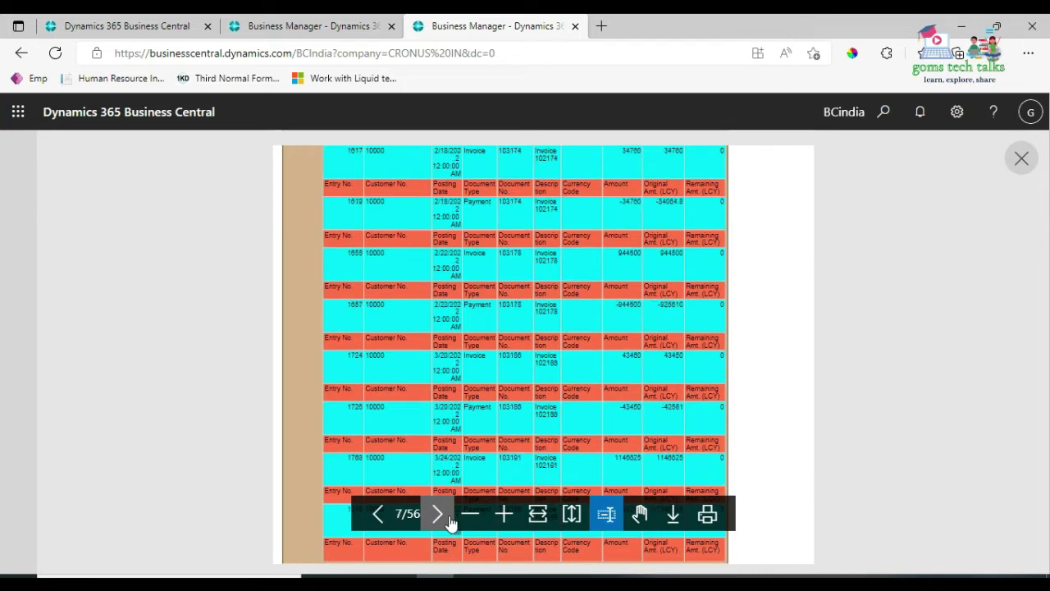
pyautogui.click(438, 515)
pyautogui.click(449, 519)
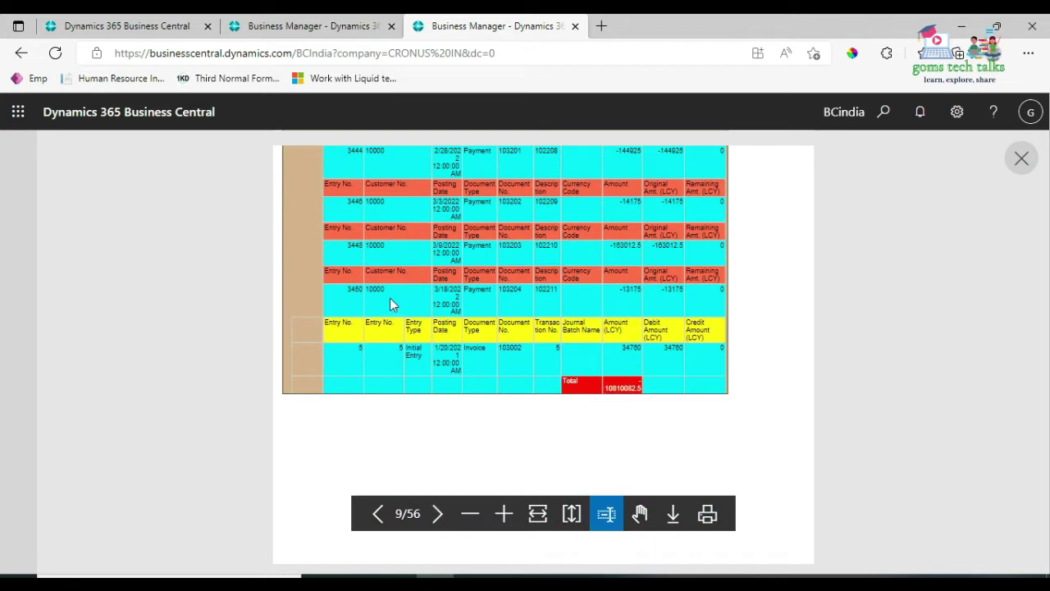
pyautogui.moveTo(399, 302); pyautogui.dragTo(465, 535)
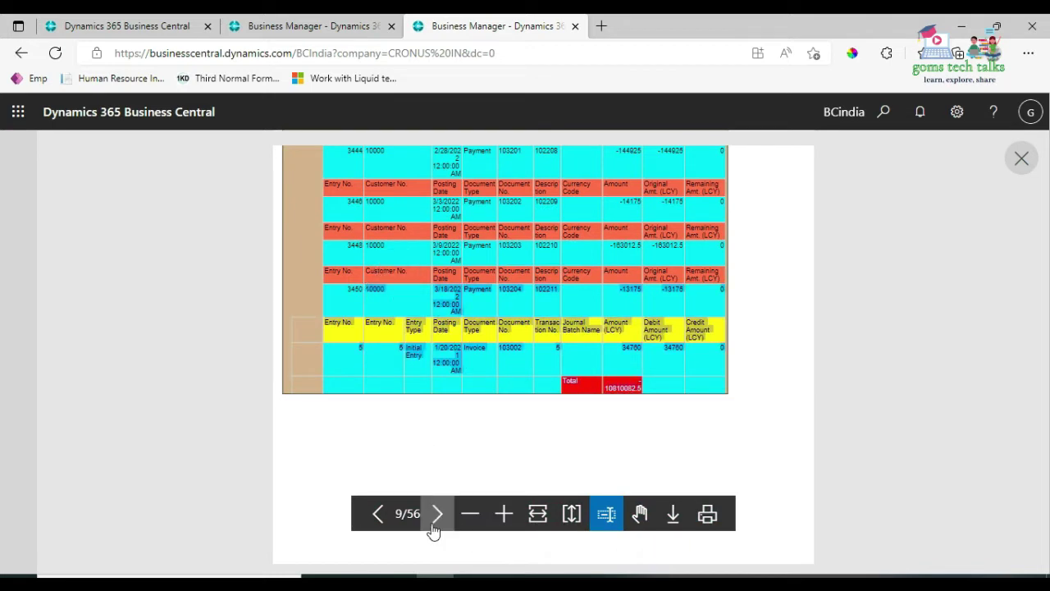
pyautogui.click(432, 517)
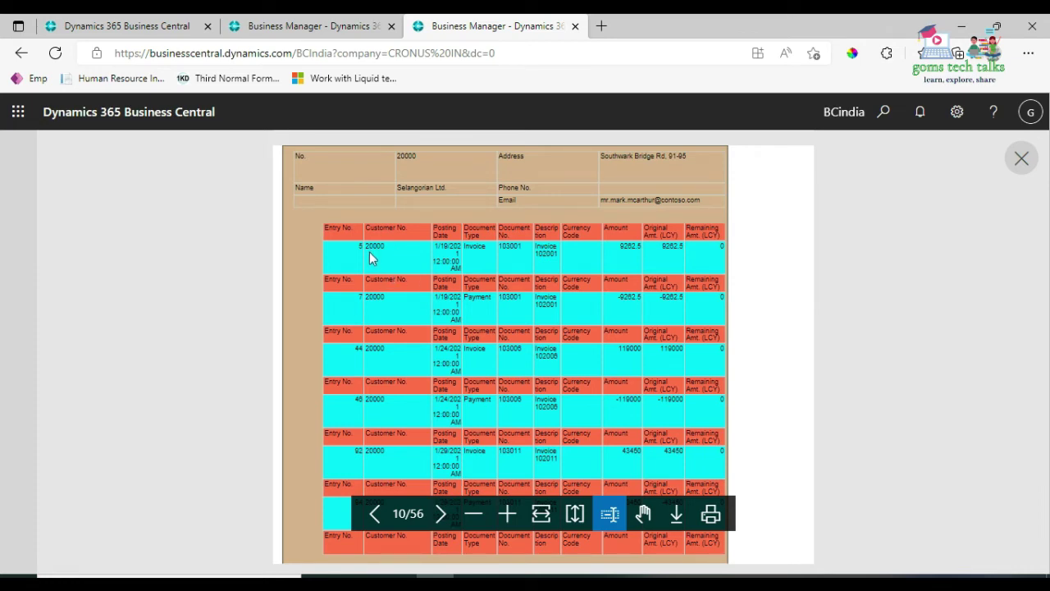
# Return to the first page of the report preview and examine the customer header.
pyautogui.scroll(10, 402, 447)
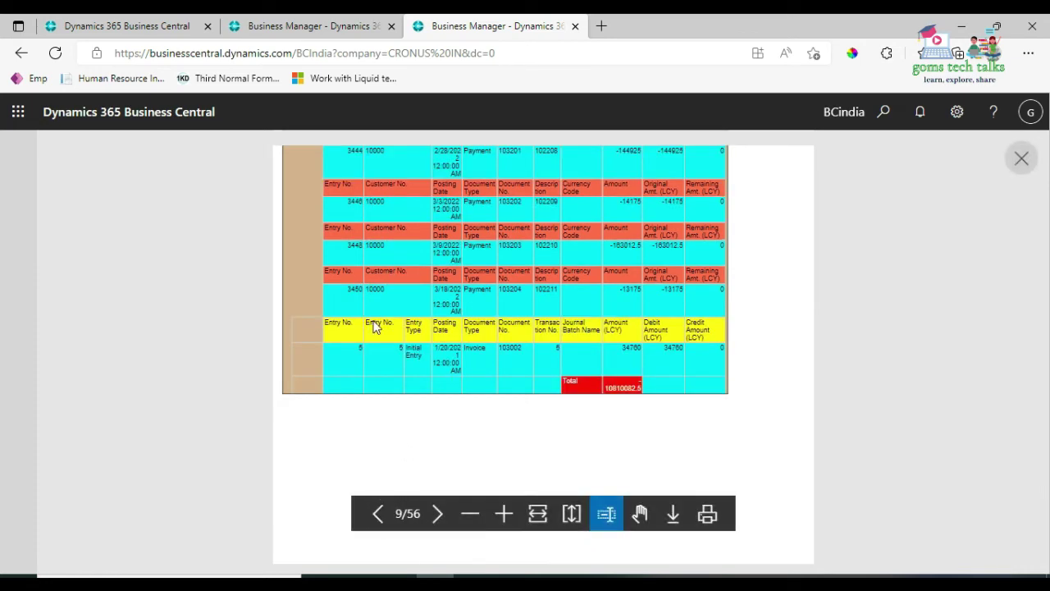
pyautogui.click(383, 519)
pyautogui.click(383, 518)
pyautogui.click(383, 519)
pyautogui.click(383, 519)
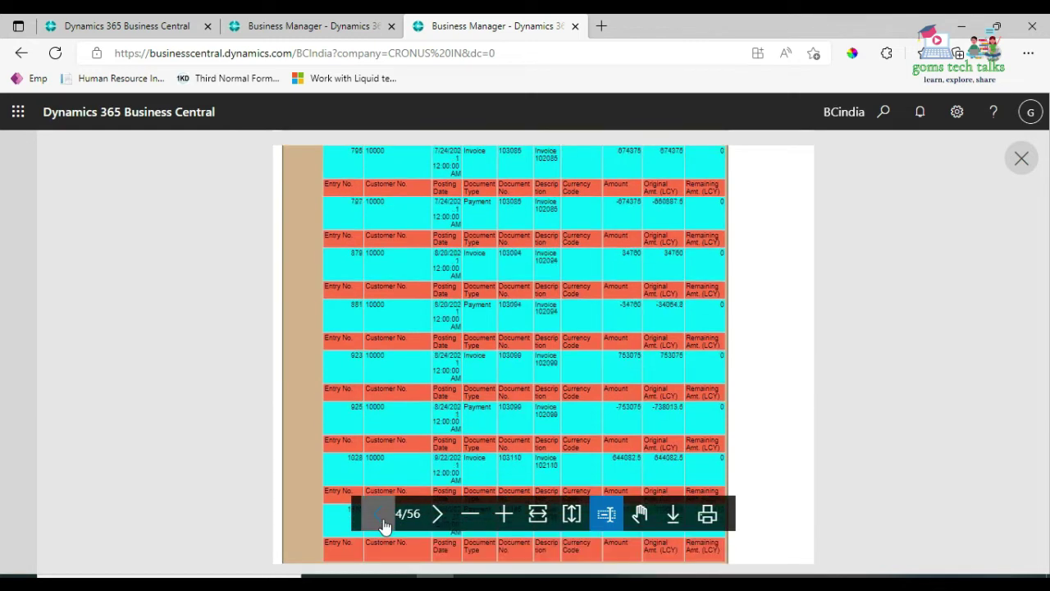
pyautogui.click(383, 519)
pyautogui.click(383, 518)
pyautogui.click(383, 518)
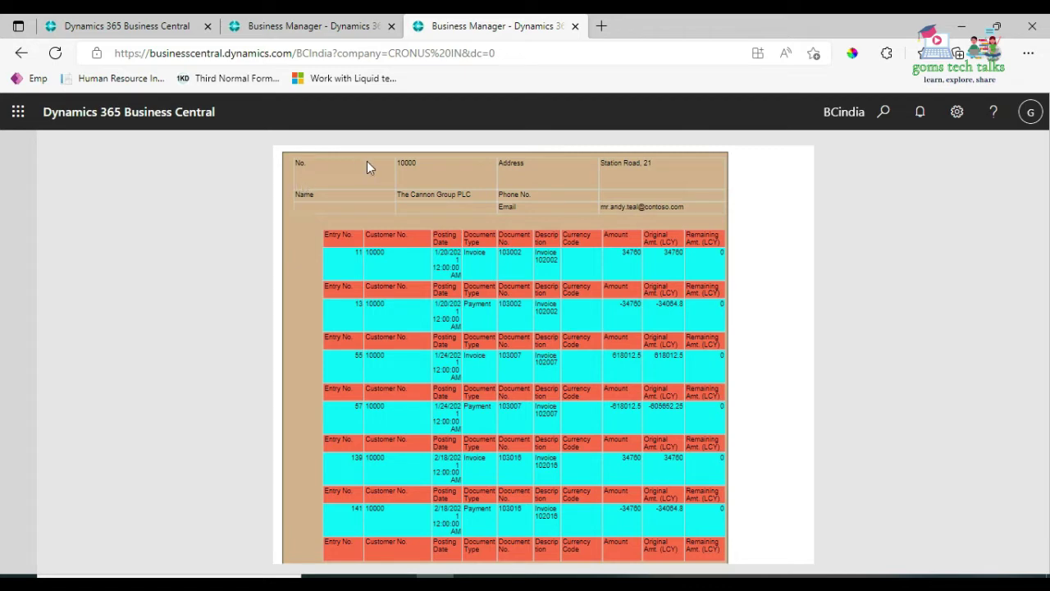
# From Visual Studio Code, open the MyRDLReport.rdl layout externally in Microsoft Report Builder.
pyautogui.click(476, 582)
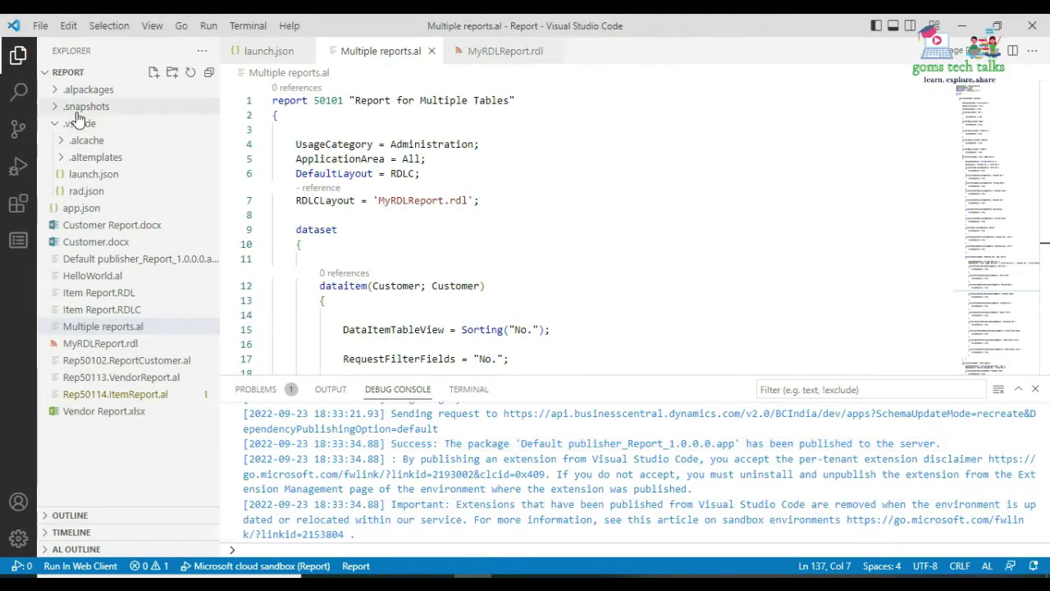
pyautogui.rightClick(121, 345)
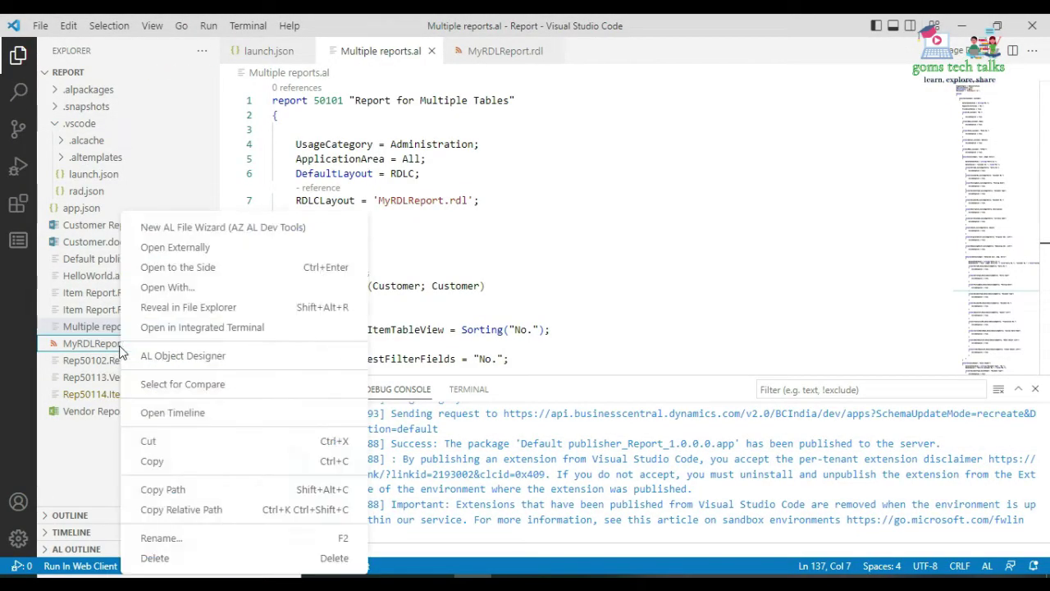
pyautogui.click(164, 247)
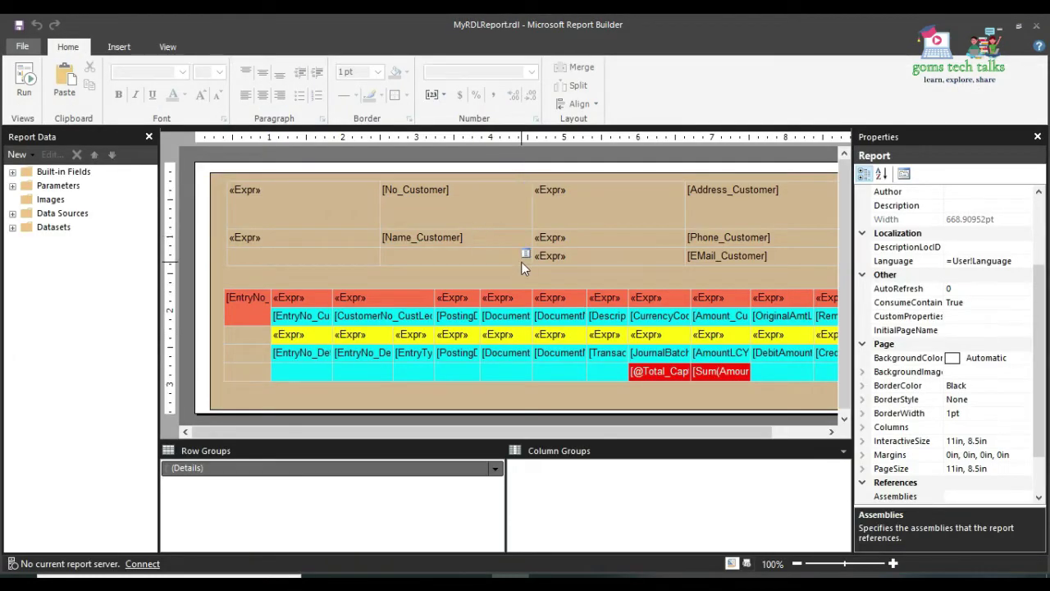
# Make the caption expressions beside the No_Customer and Name_Customer fields in the customer header bold.
pyautogui.click(309, 196)
pyautogui.click(254, 190)
pyautogui.click(246, 189)
pyautogui.click(272, 243)
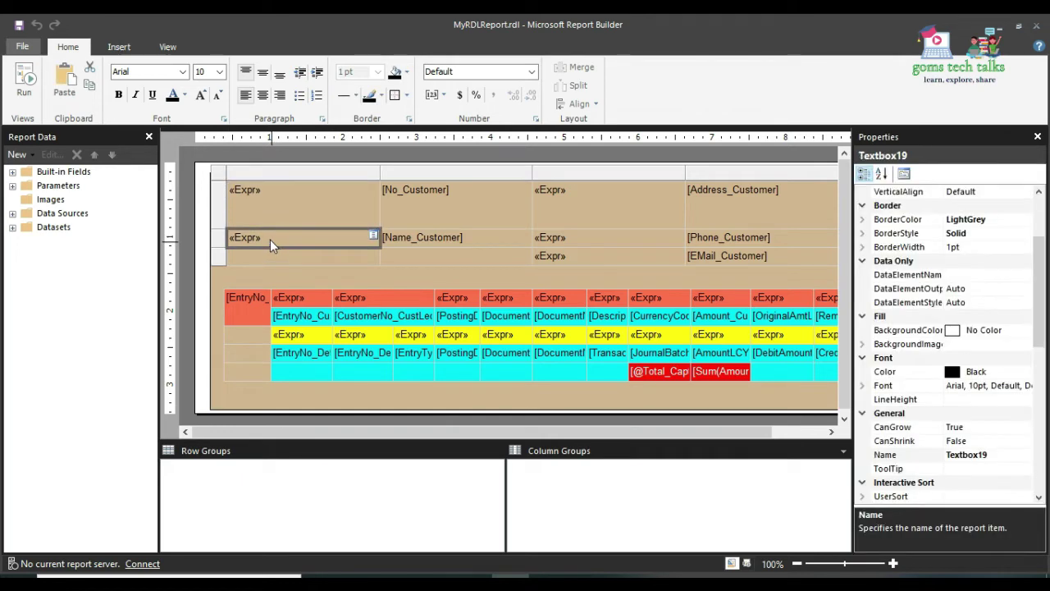
pyautogui.click(268, 215)
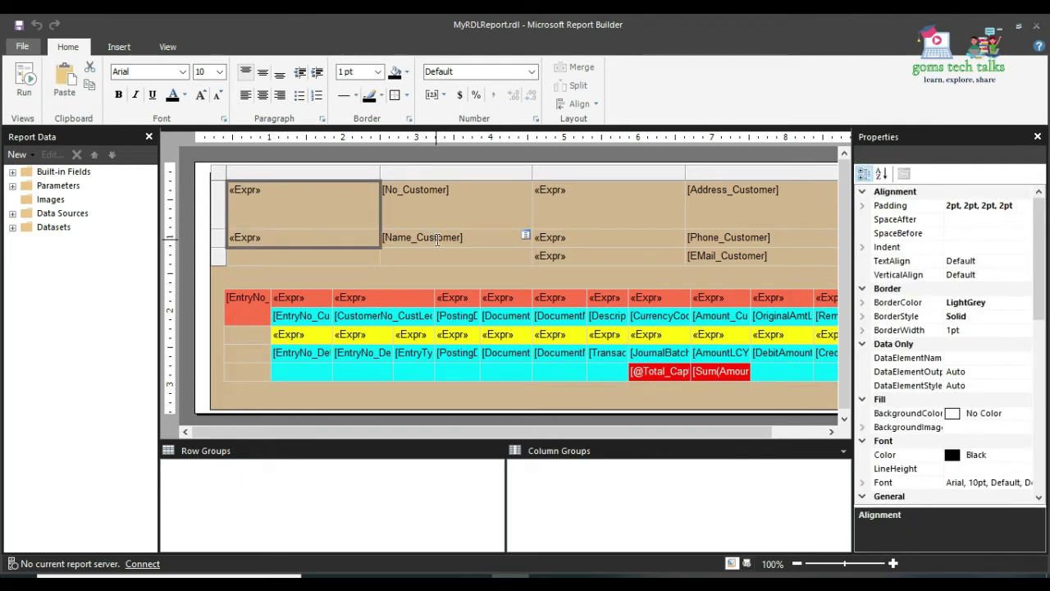
pyautogui.hotkey('ctrl', 'b')
# Make the three caption expressions beside the customer address, phone and e-mail fields bold.
pyautogui.click(560, 206)
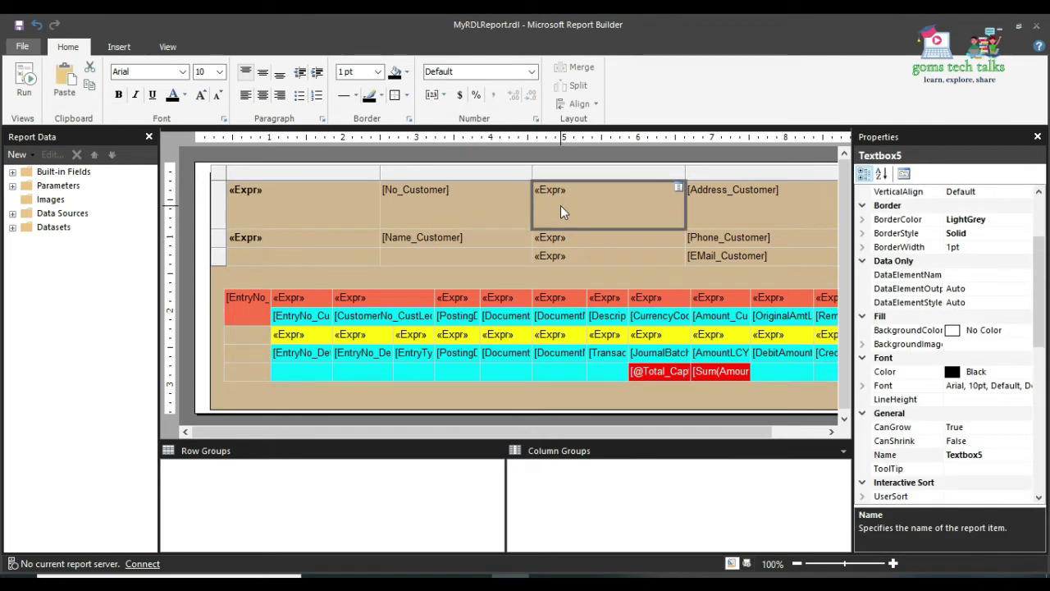
pyautogui.hotkey('shift', 'Down')
pyautogui.hotkey('shift', 'Down')
pyautogui.hotkey('ctrl', 'v')
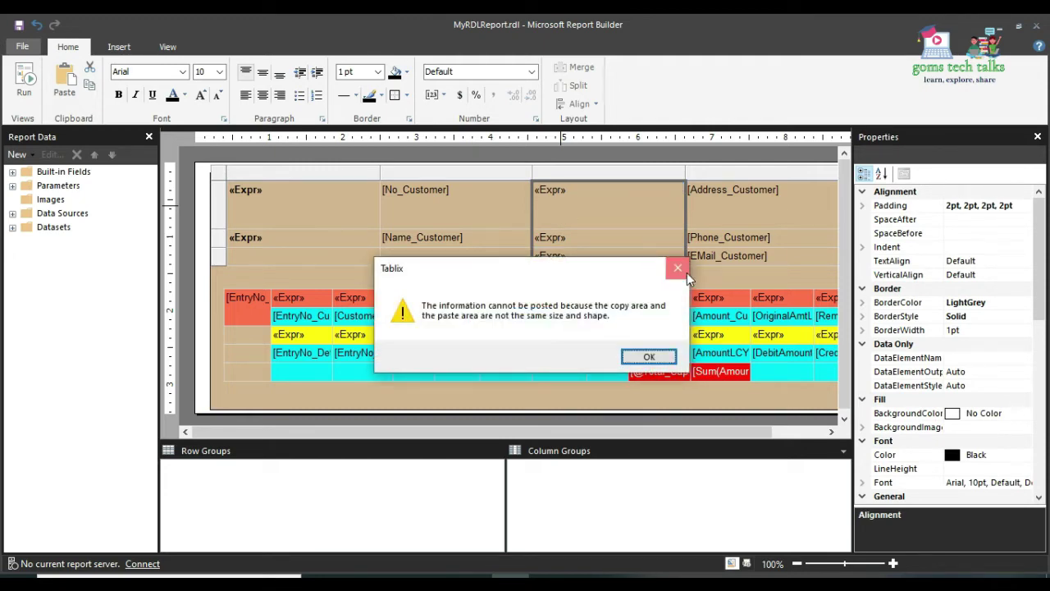
pyautogui.click(679, 270)
pyautogui.hotkey('ctrl', 'b')
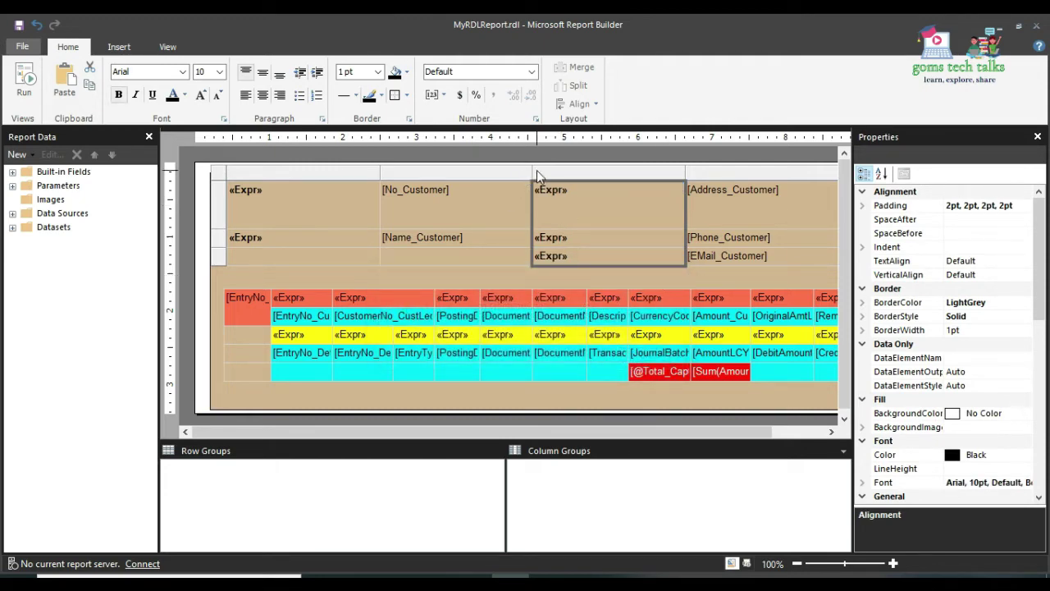
# Narrow the customer header table's second column to about 1.5 in and its third column to about 1.4 in.
pyautogui.moveTo(530, 171); pyautogui.dragTo(492, 171)
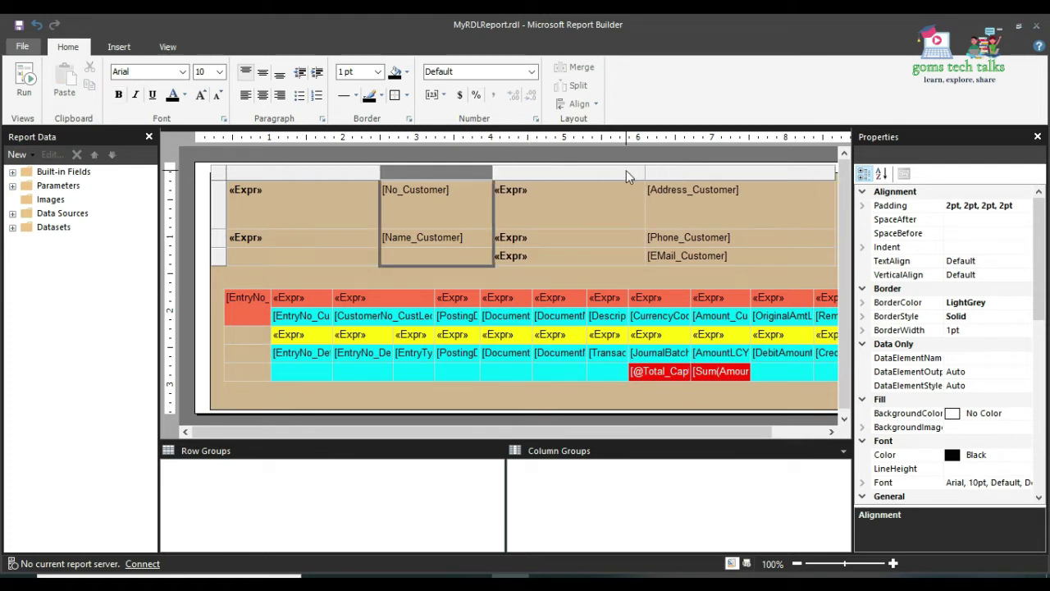
pyautogui.moveTo(645, 171); pyautogui.dragTo(597, 172)
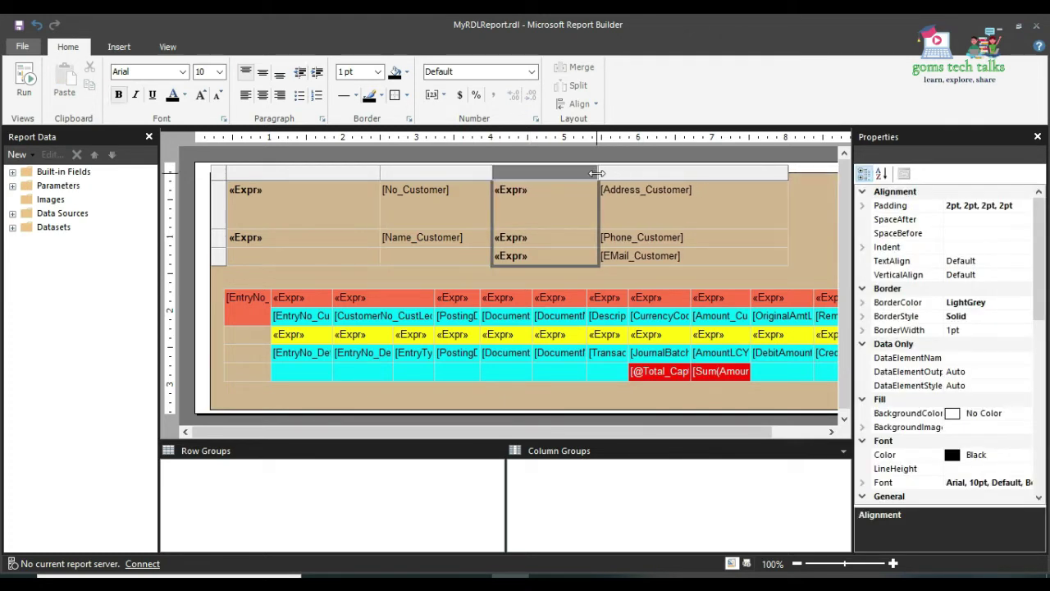
pyautogui.click(414, 204)
pyautogui.click(216, 181)
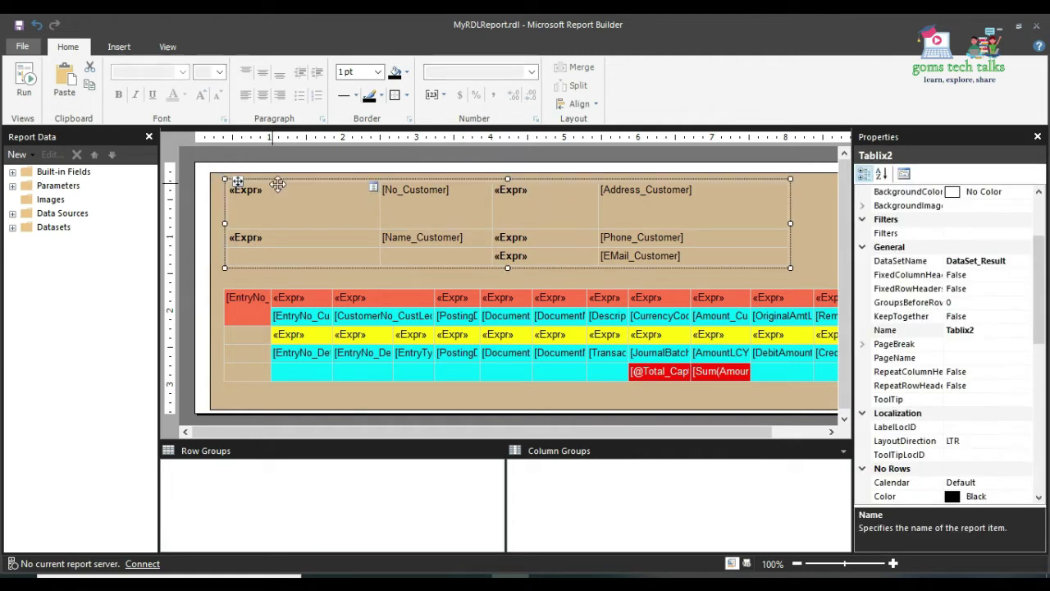
pyautogui.click(580, 228)
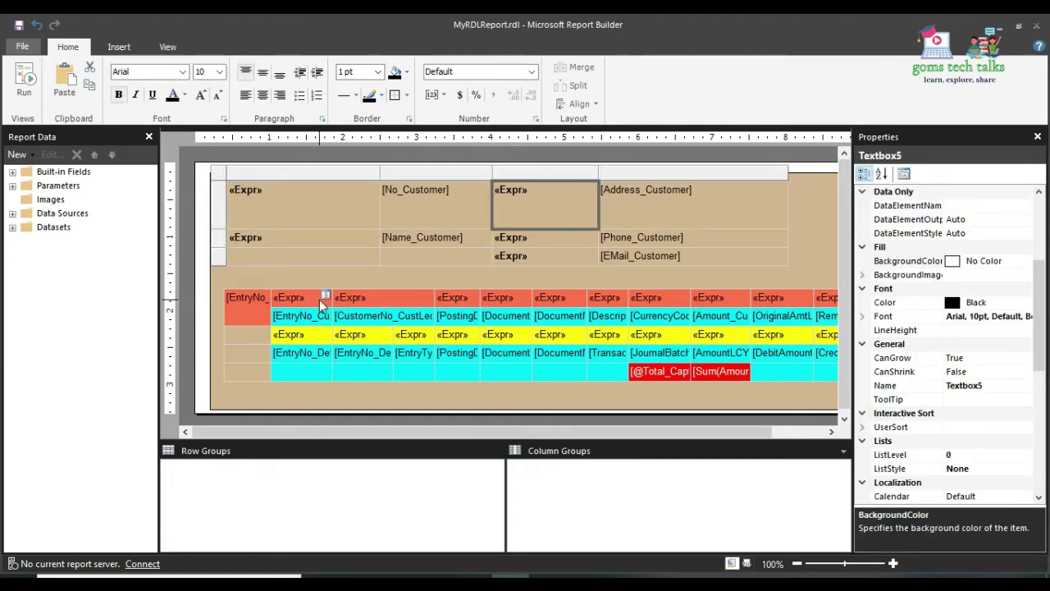
# Switch to the blank MyRDLReportNew.rdl layout in Report Builder and extend the report body's height to about 2.9 in.
pyautogui.click(473, 582)
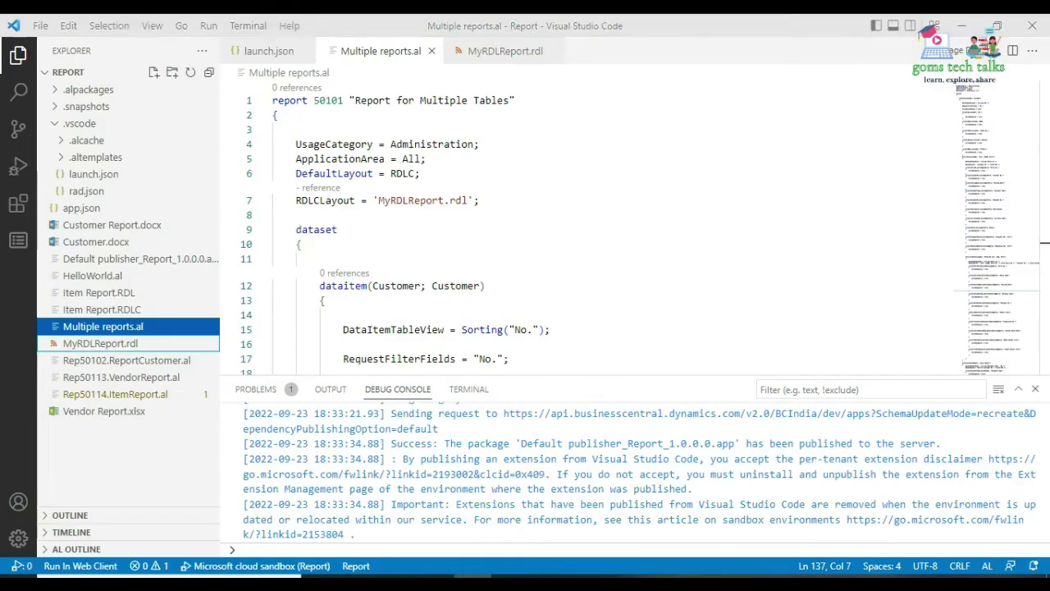
pyautogui.click(433, 582)
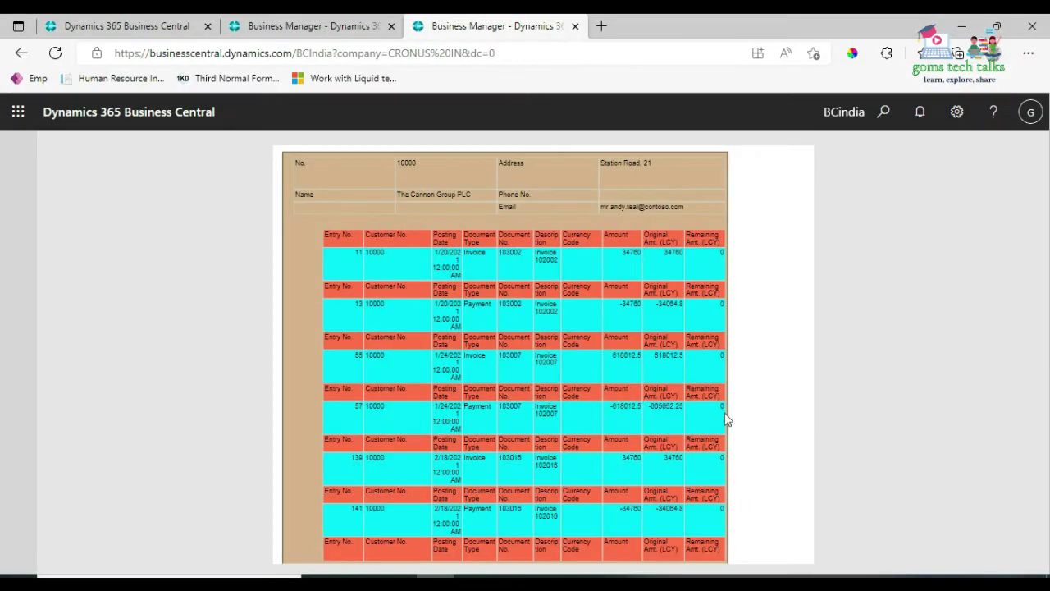
pyautogui.hotkey('alt', 'Tab')
pyautogui.hotkey('alt', 'Tab')
pyautogui.press('Tab')
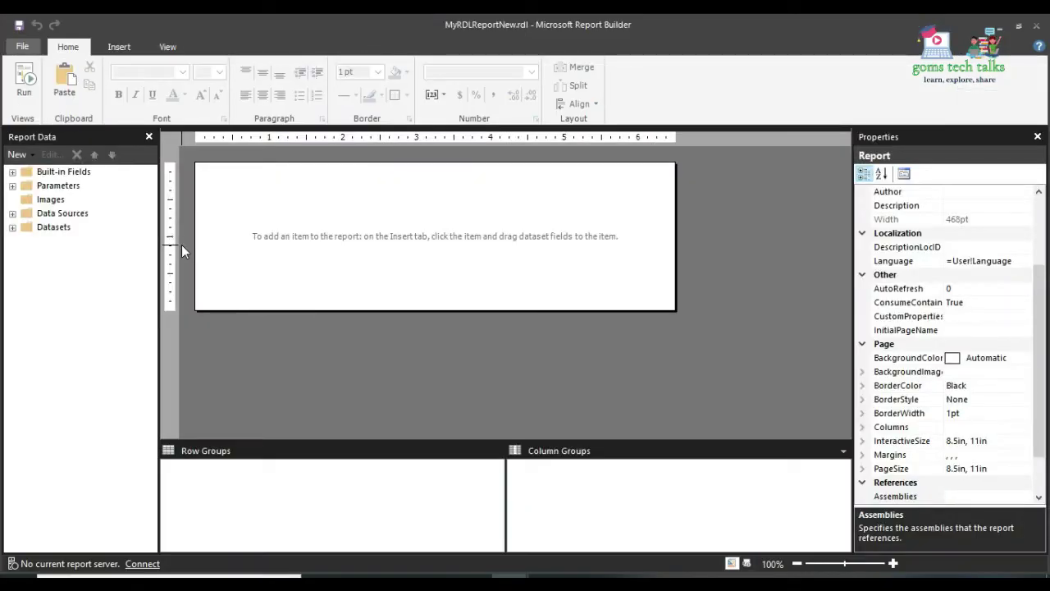
pyautogui.moveTo(671, 310); pyautogui.dragTo(671, 377)
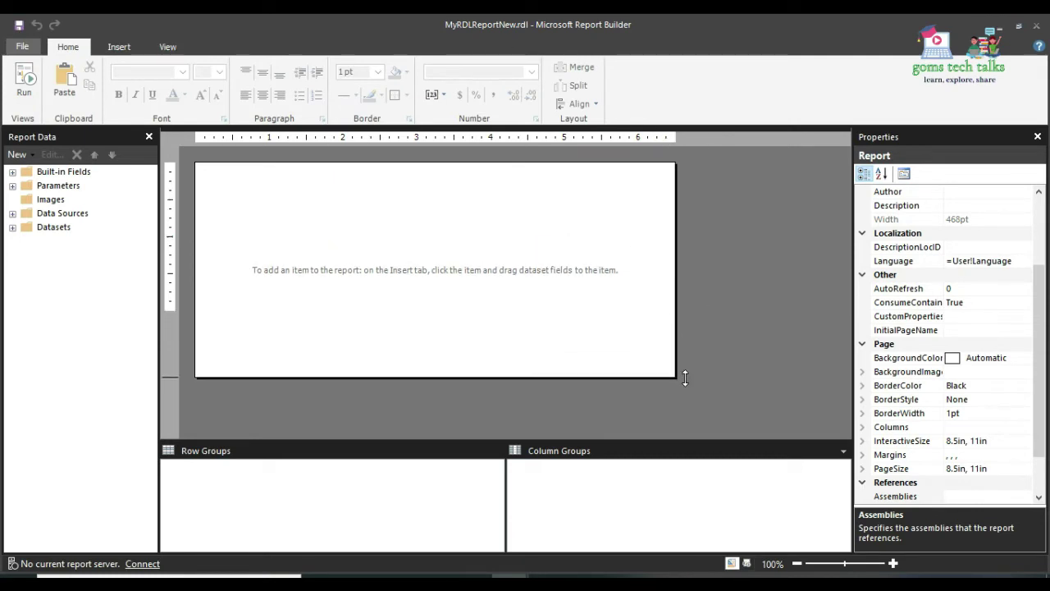
# Review the page units, orientation, paper size and margins in the report properties, leaving them as they are.
pyautogui.rightClick(744, 272)
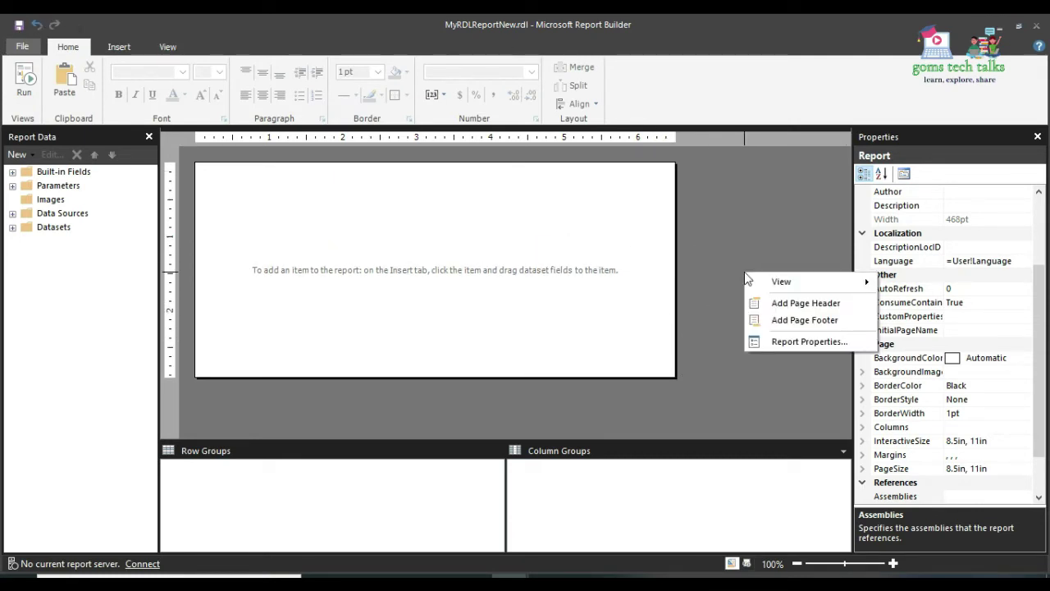
pyautogui.click(785, 343)
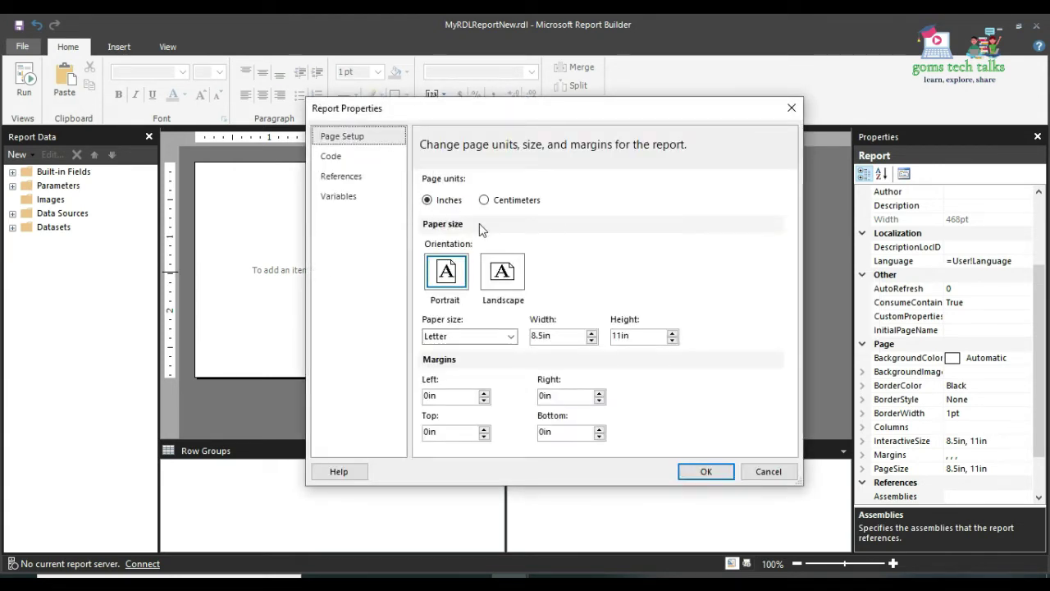
pyautogui.click(791, 107)
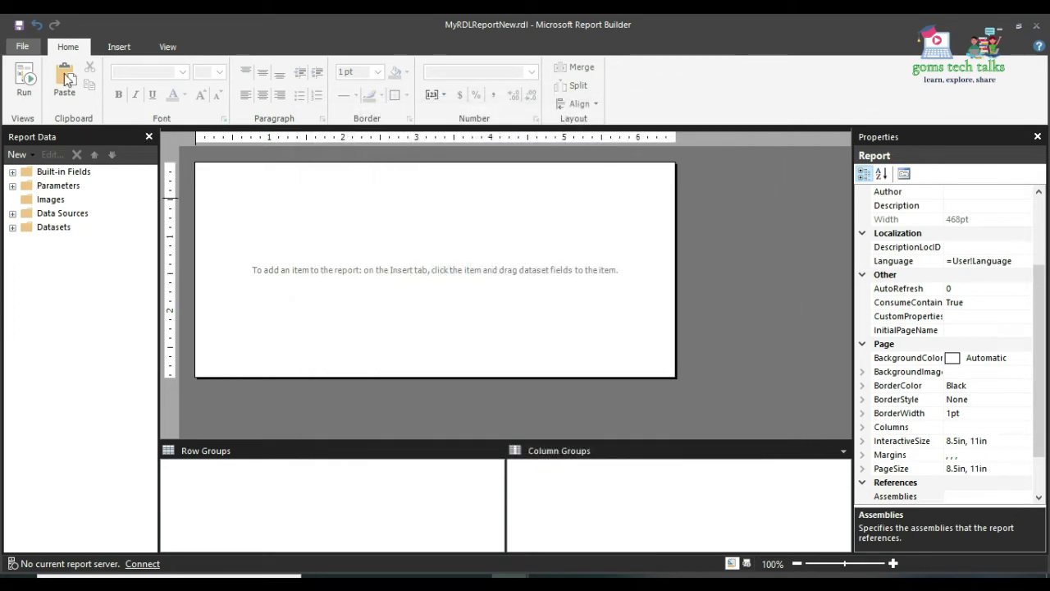
# Insert a list covering almost the whole blank report body.
pyautogui.click(119, 47)
pyautogui.click(134, 92)
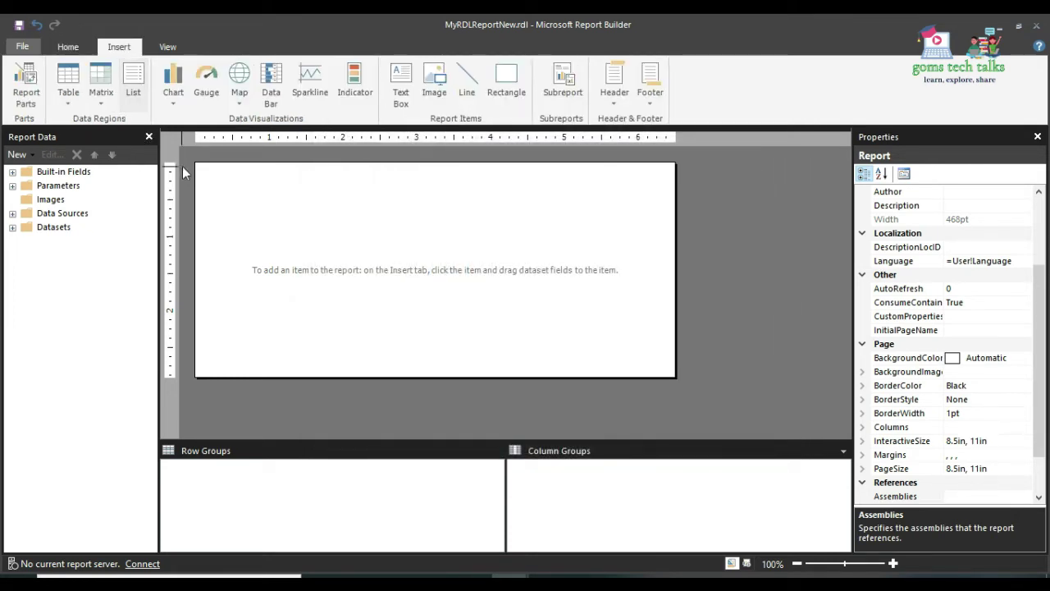
pyautogui.moveTo(203, 171); pyautogui.dragTo(672, 372)
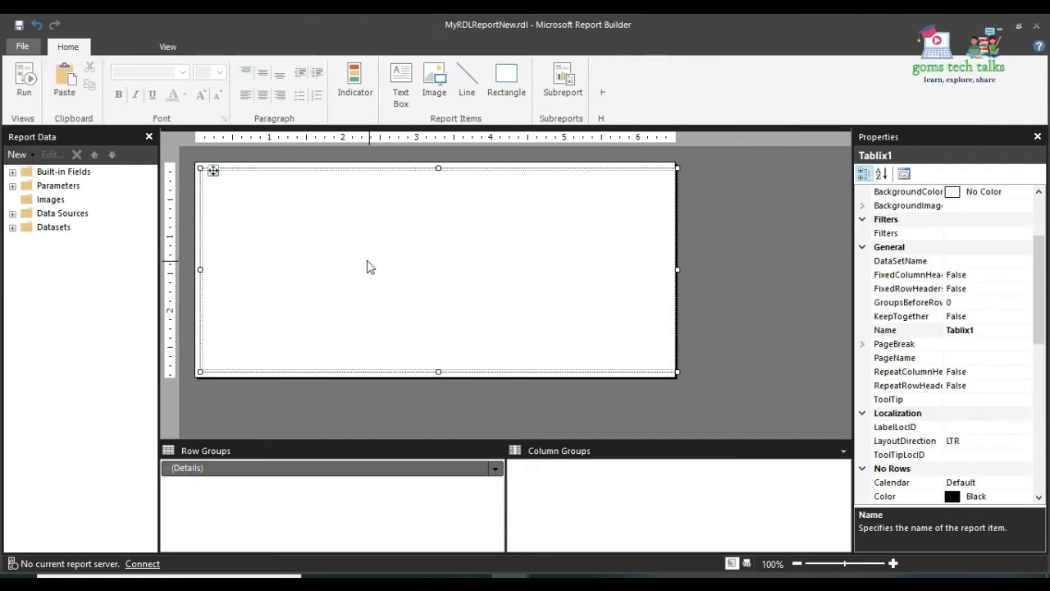
# Bind the list to the DataSet_Result dataset in its Tablix properties.
pyautogui.click(206, 197)
pyautogui.rightClick(245, 164)
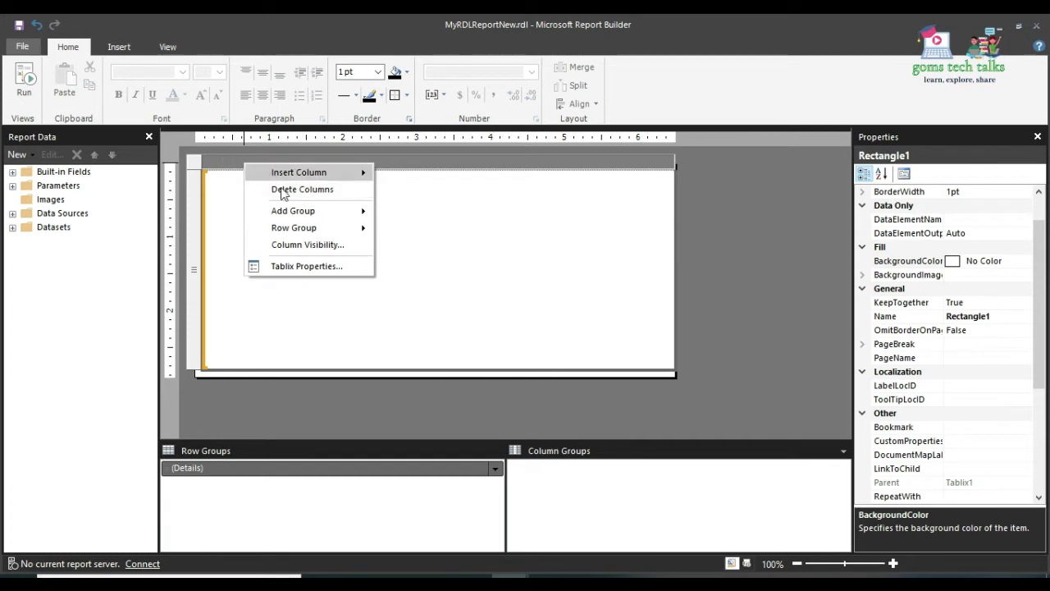
pyautogui.moveTo(282, 211)
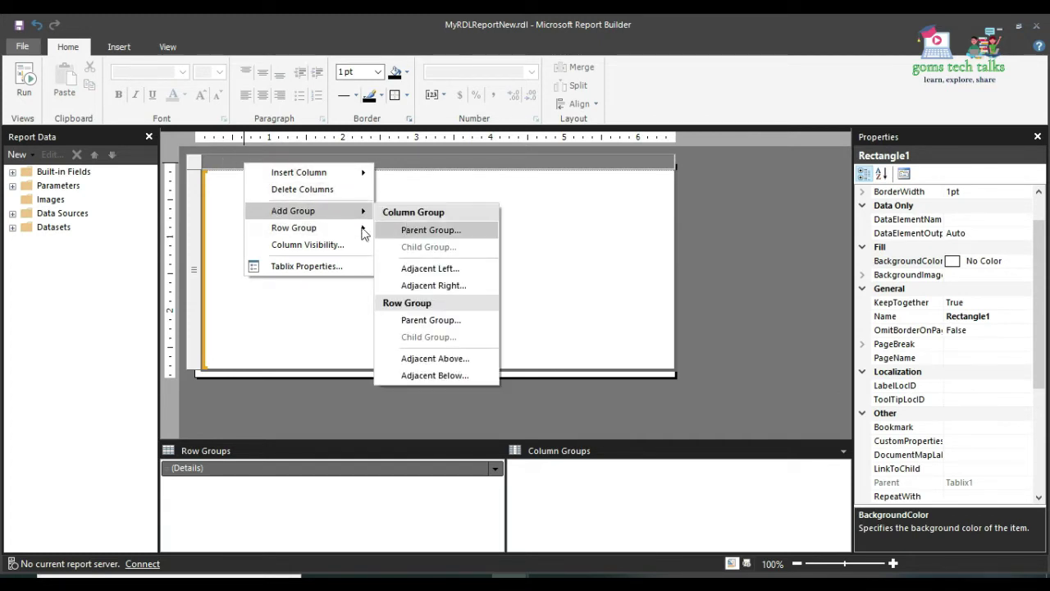
pyautogui.click(336, 267)
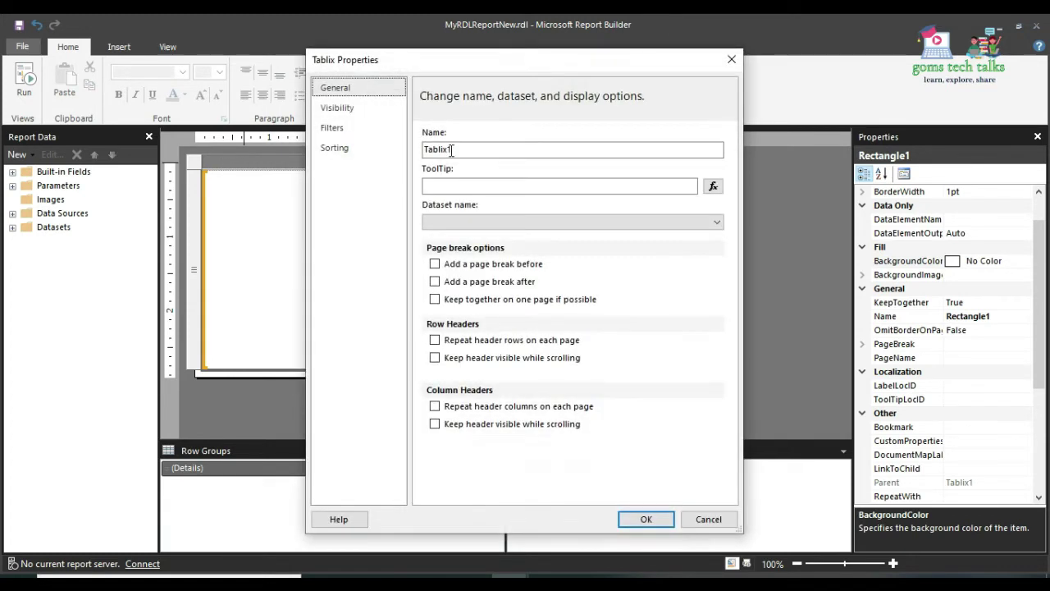
pyautogui.click(657, 222)
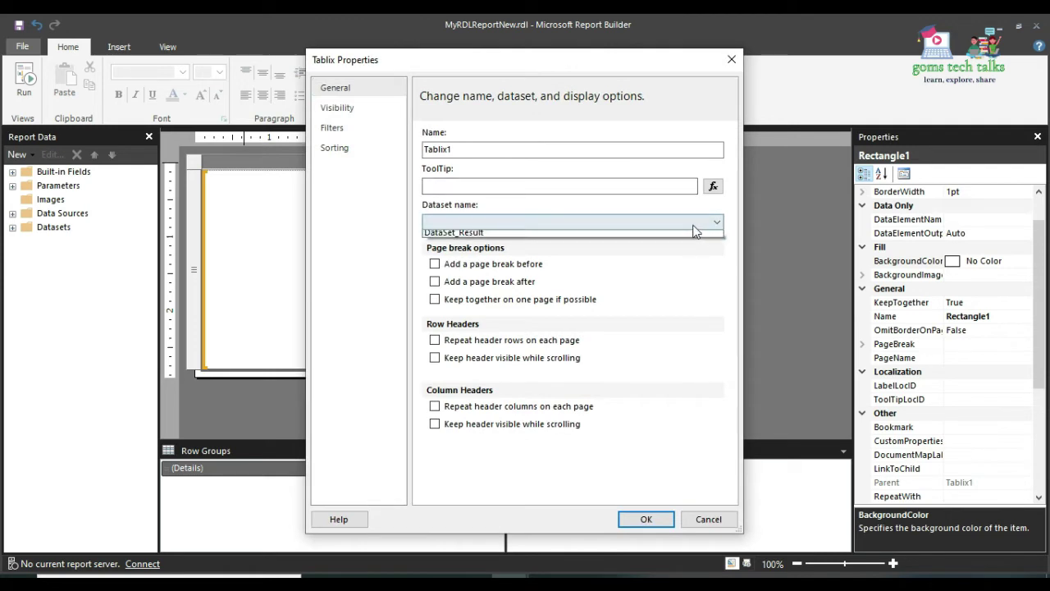
pyautogui.click(656, 235)
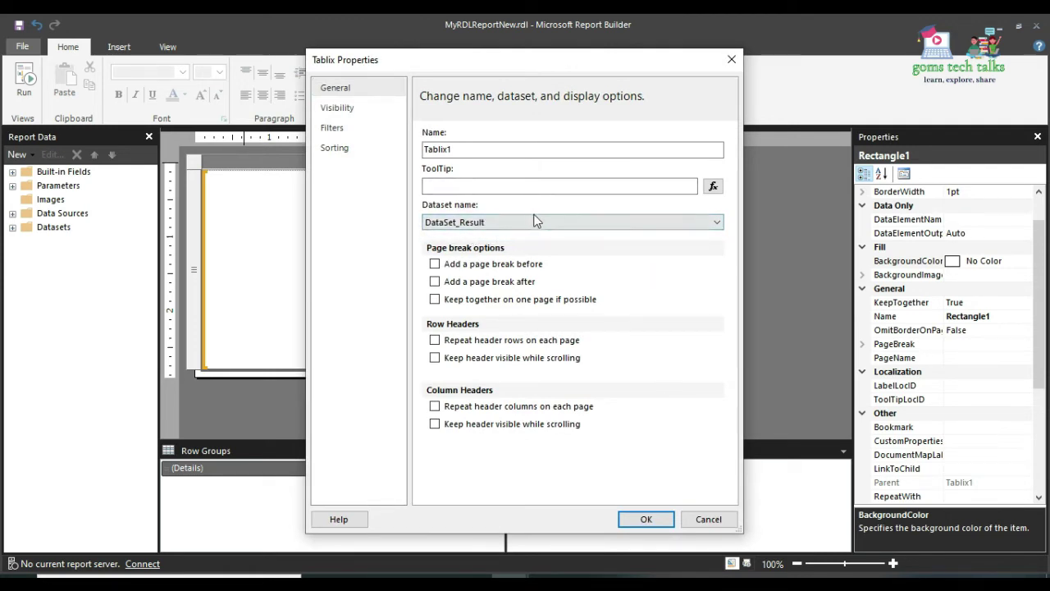
pyautogui.click(645, 518)
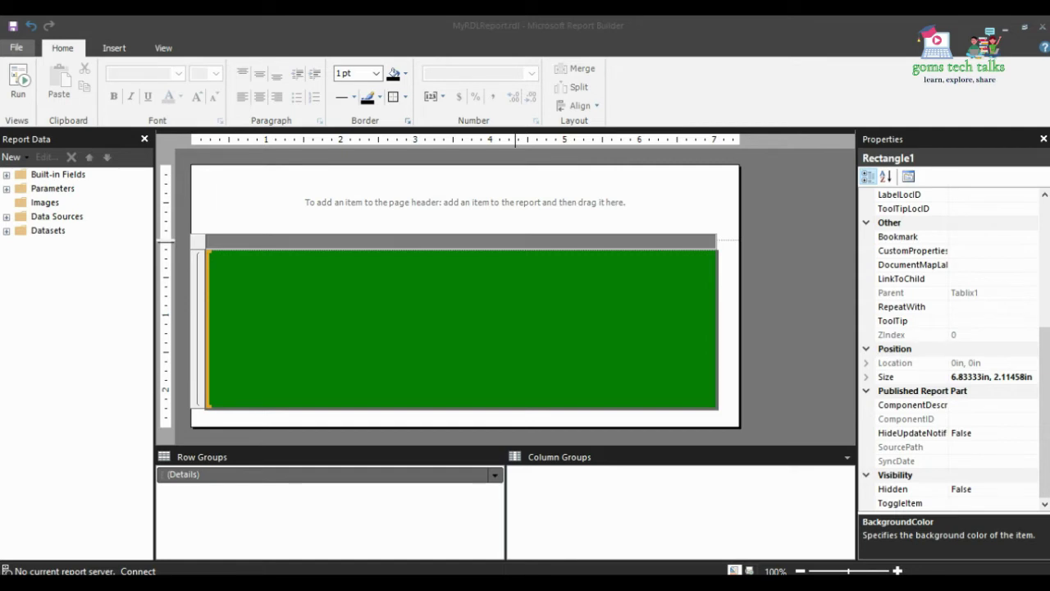
# Switch to MyRDLReport.rdl and review the properties of the green rectangle, its enclosing list and the list's row group.
pyautogui.click(471, 452)
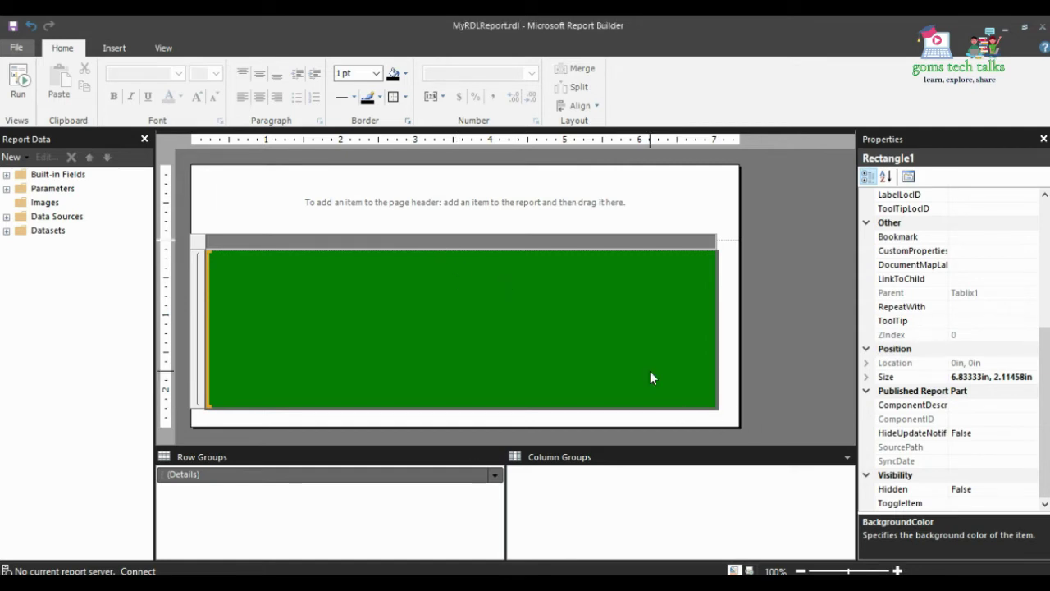
pyautogui.rightClick(497, 292)
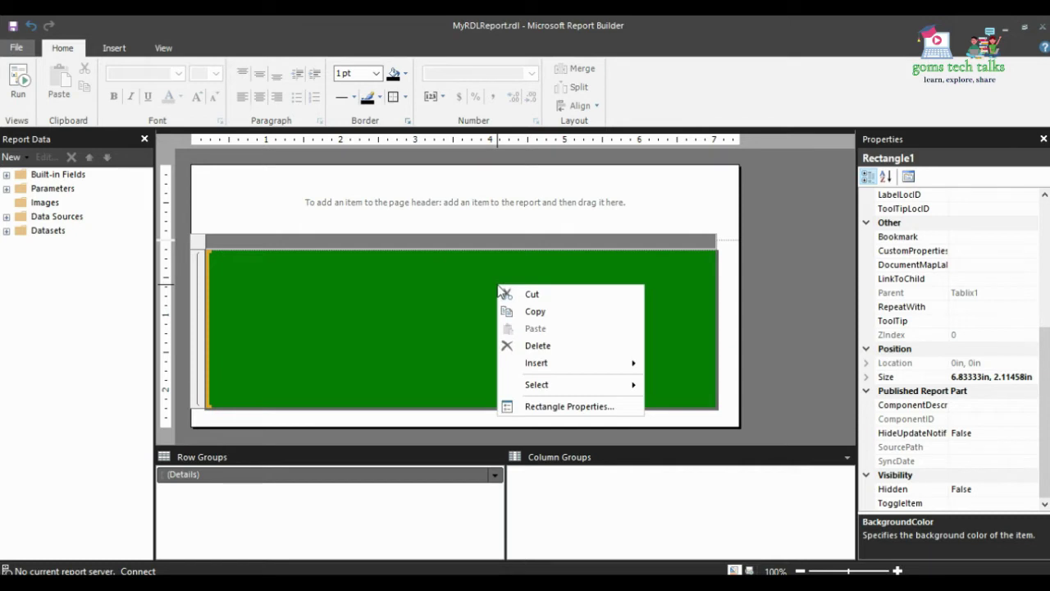
pyautogui.click(560, 406)
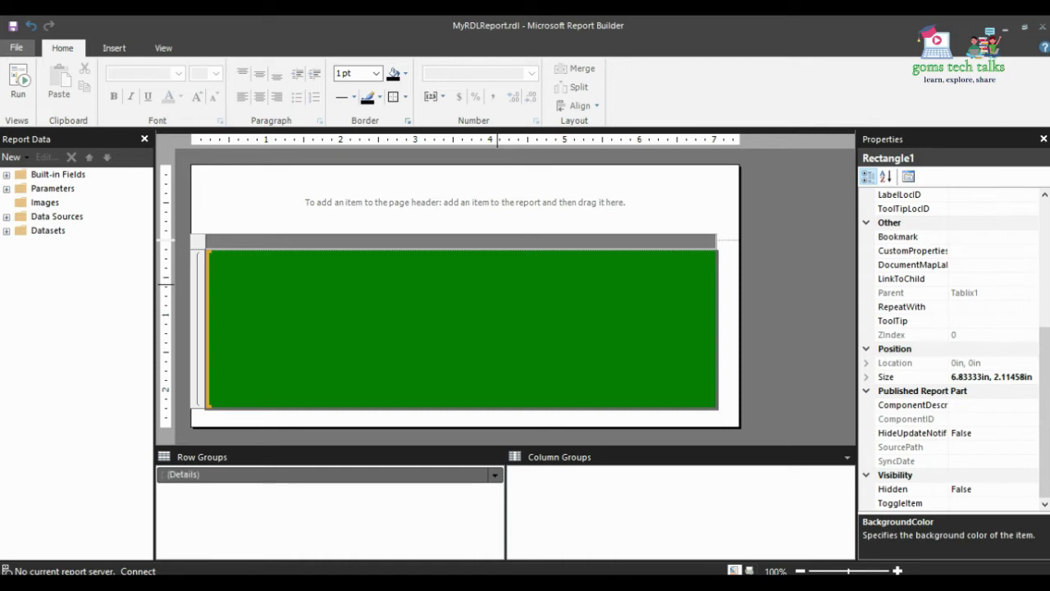
pyautogui.rightClick(475, 239)
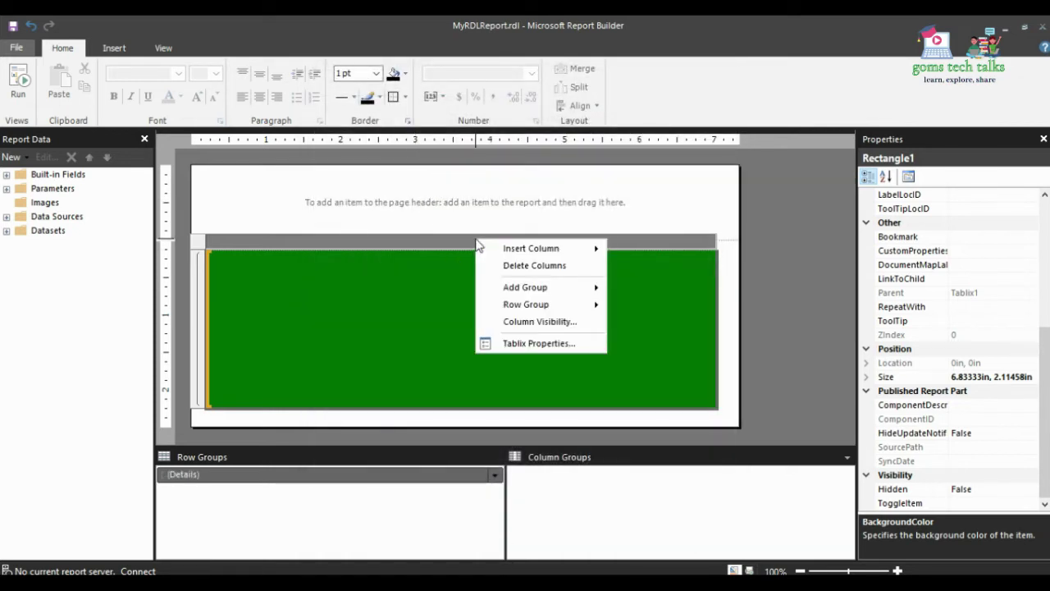
pyautogui.click(561, 342)
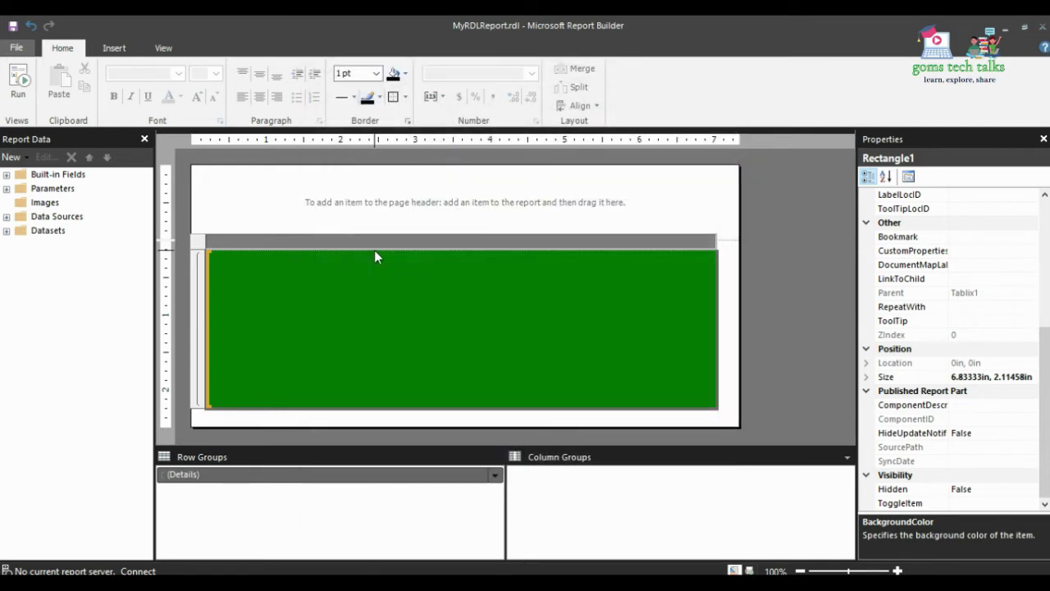
pyautogui.rightClick(454, 238)
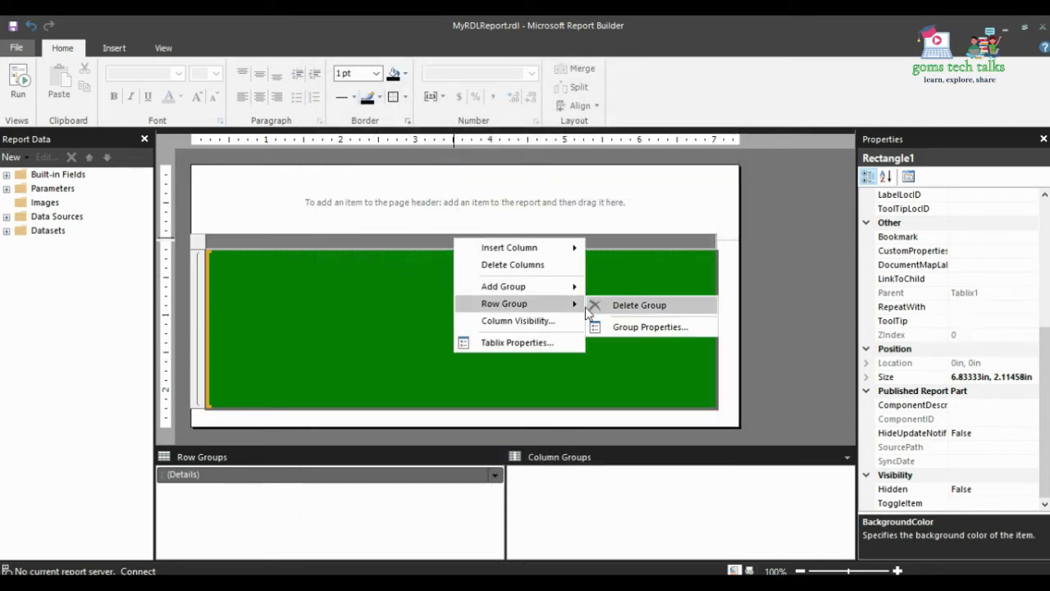
pyautogui.click(629, 331)
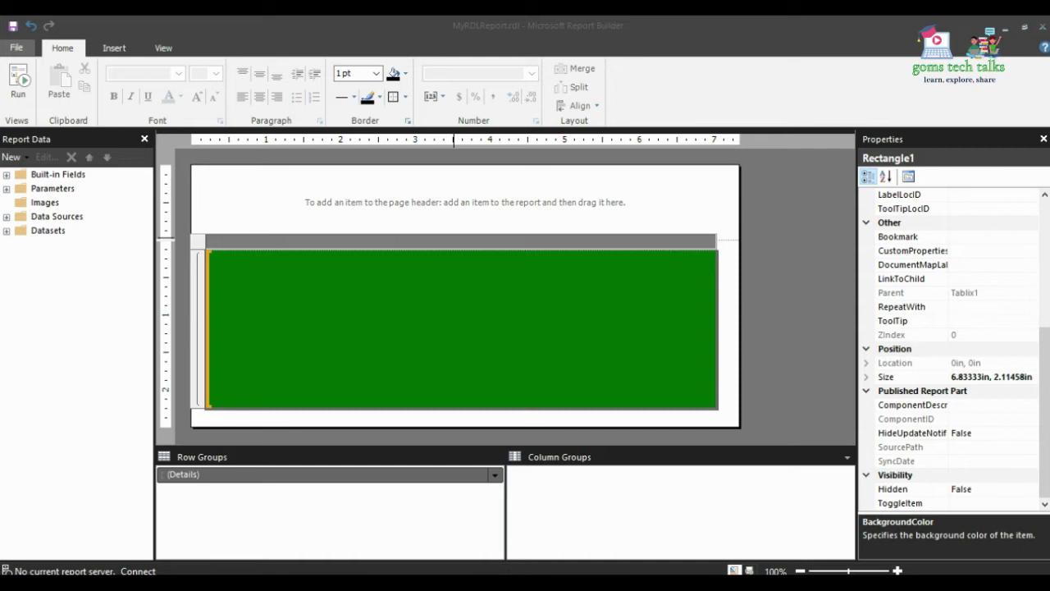
# Insert a three-column table with header and data rows inside the green rectangle, about 5.5 in wide and 1.7 in high.
pyautogui.press('alt')
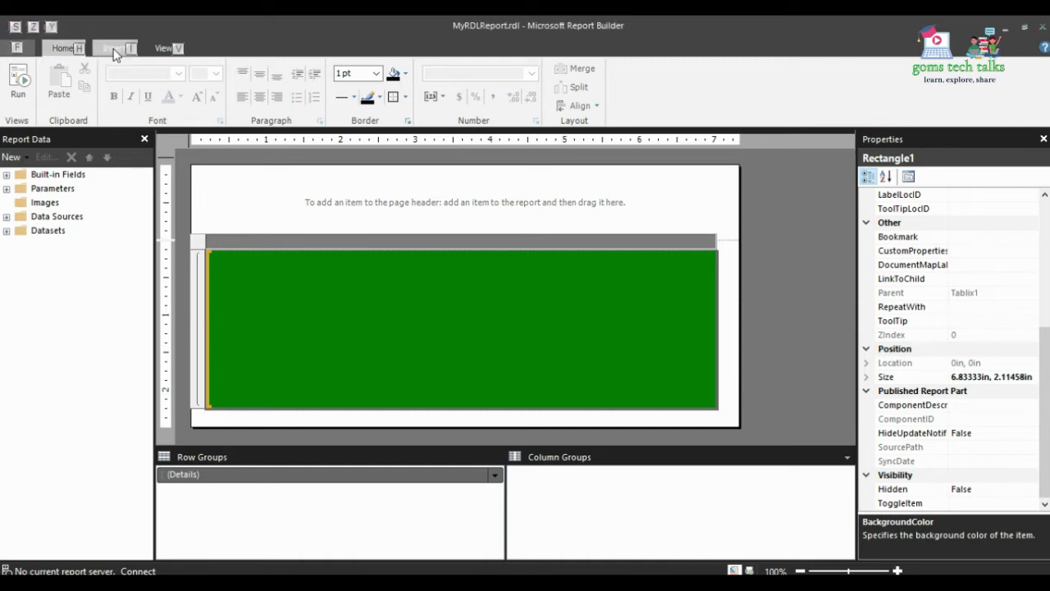
pyautogui.click(114, 51)
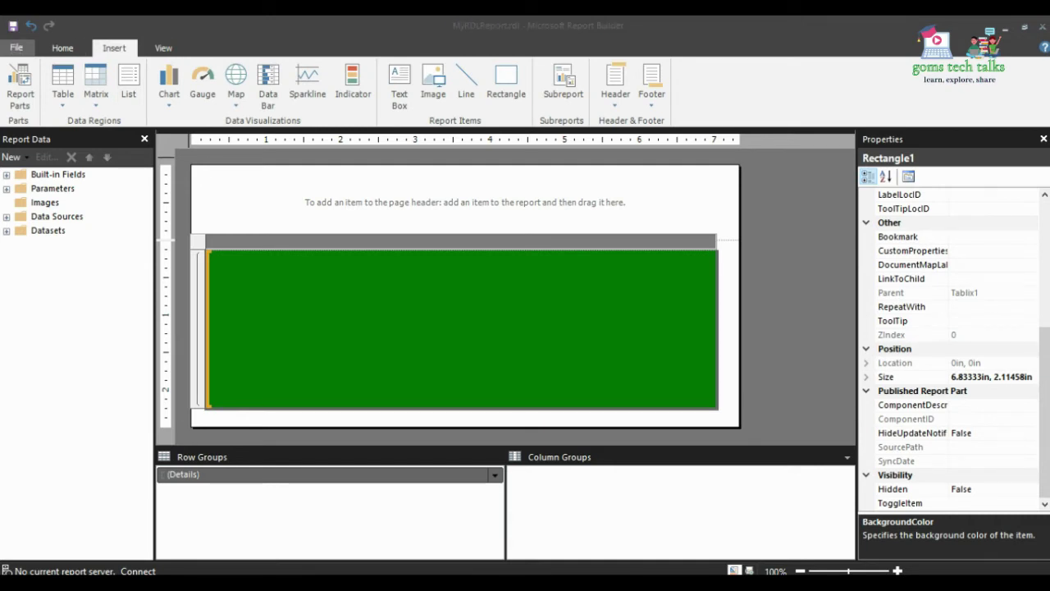
pyautogui.click(65, 103)
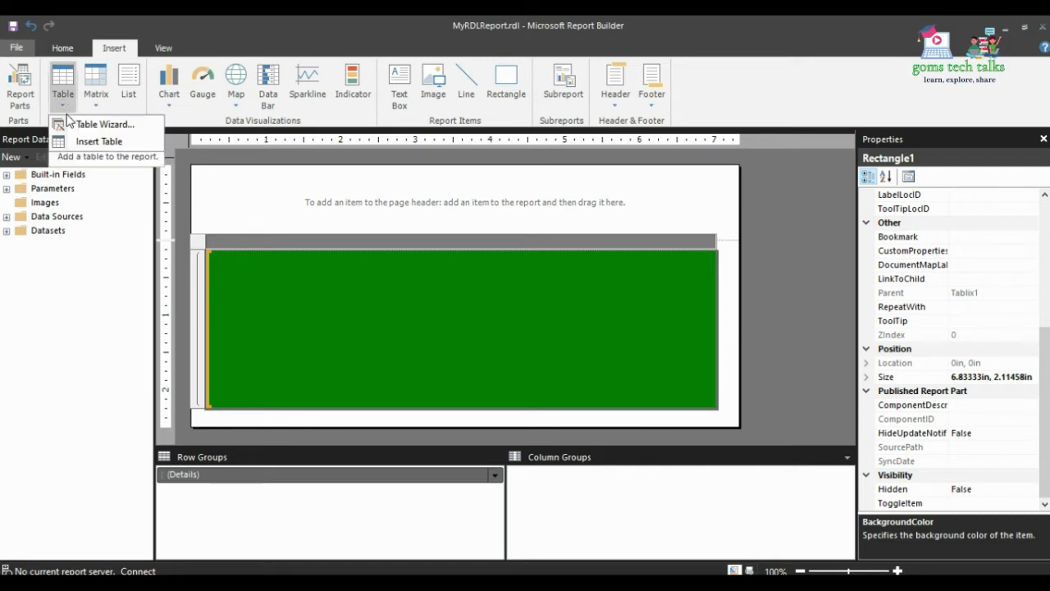
pyautogui.click(78, 127)
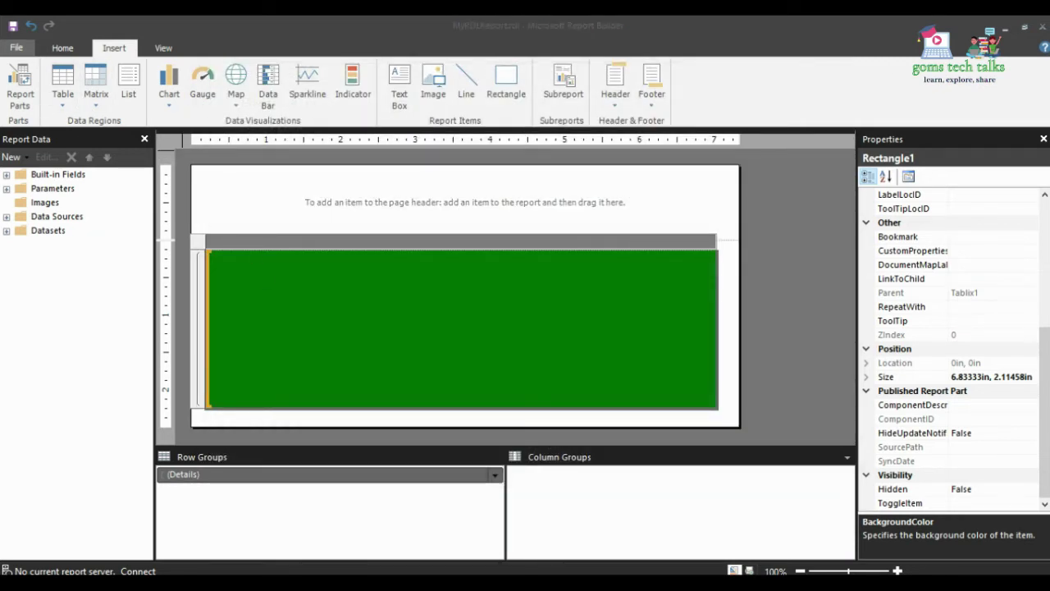
pyautogui.click(62, 91)
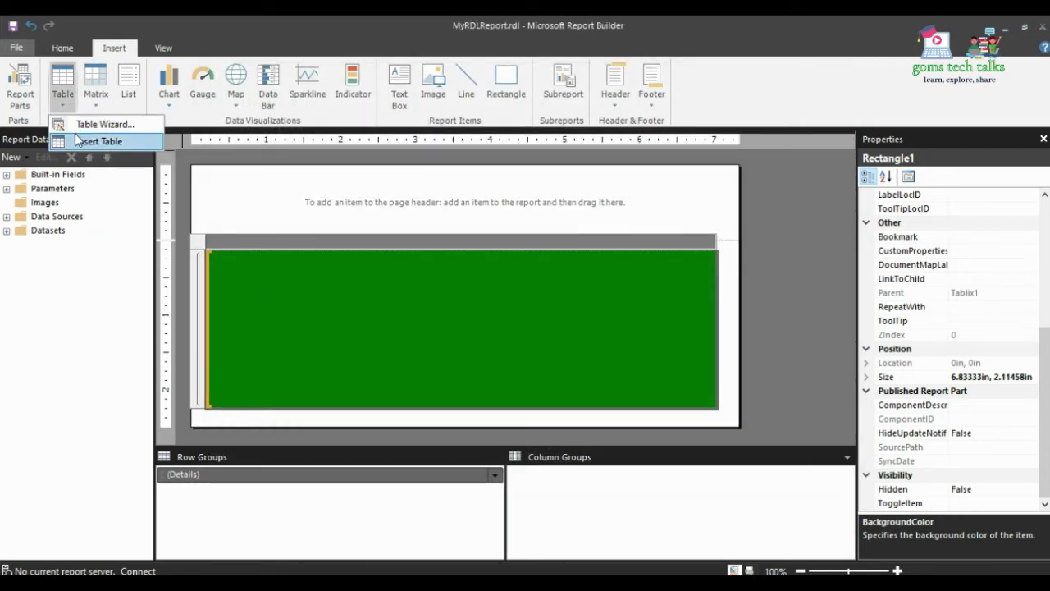
pyautogui.click(81, 142)
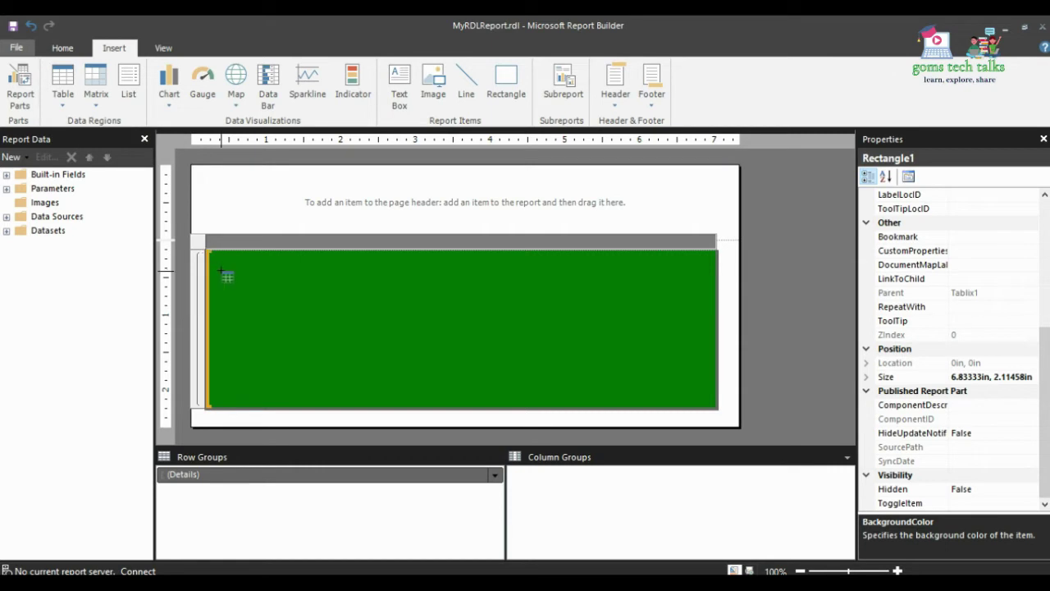
pyautogui.moveTo(222, 259); pyautogui.dragTo(633, 386)
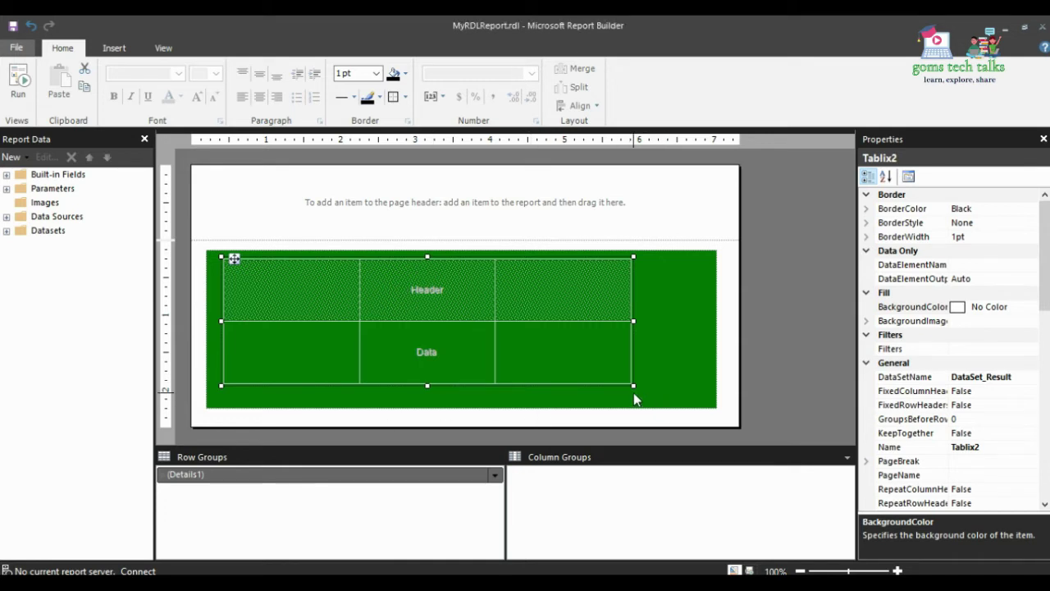
# Resize the new table to about 6.2 in wide and 1.3 in high, within the green rectangle.
pyautogui.moveTo(633, 385); pyautogui.dragTo(464, 386)
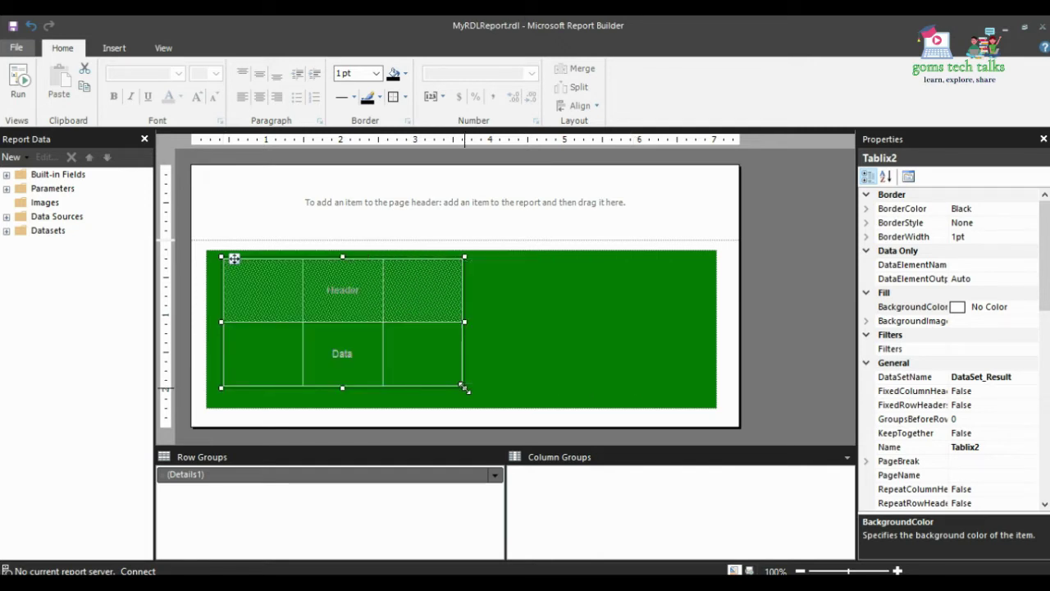
pyautogui.click(464, 386)
pyautogui.moveTo(464, 386); pyautogui.dragTo(690, 358)
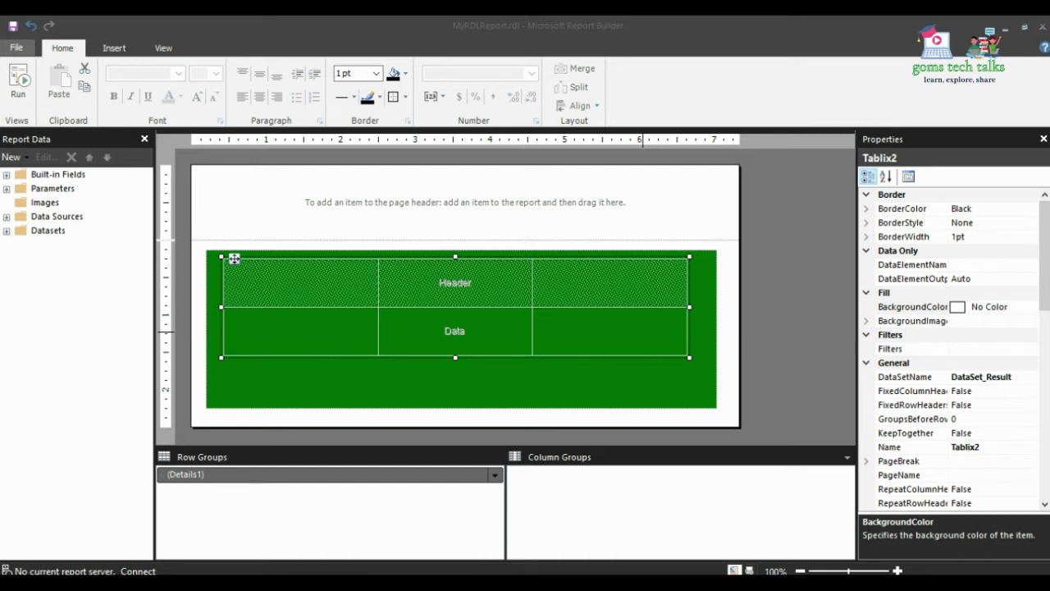
# Review the options of the new table's data row and third column, and check the table's Tablix properties.
pyautogui.click(228, 332)
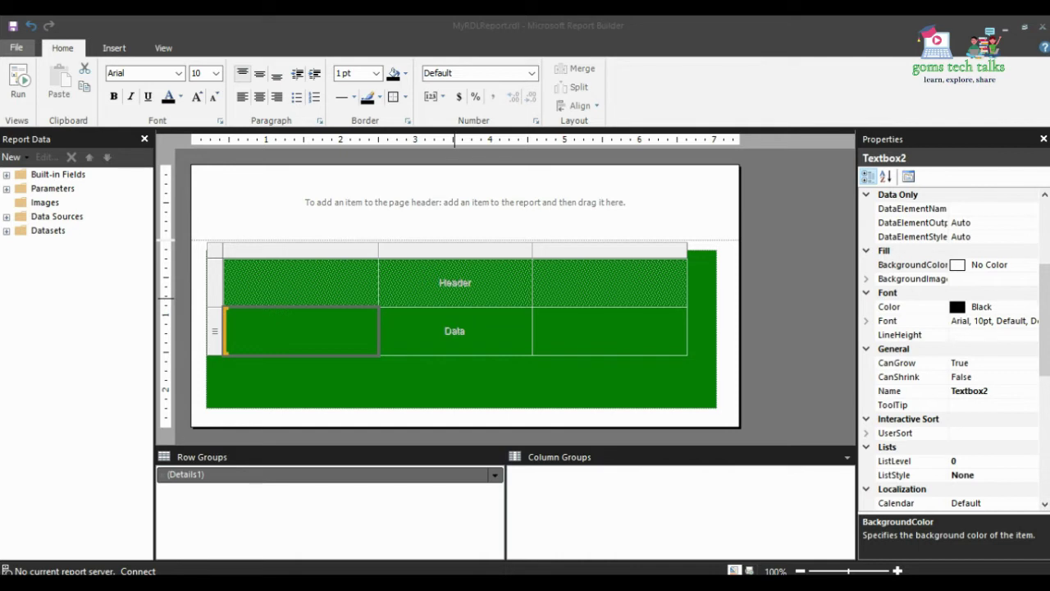
pyautogui.click(804, 461)
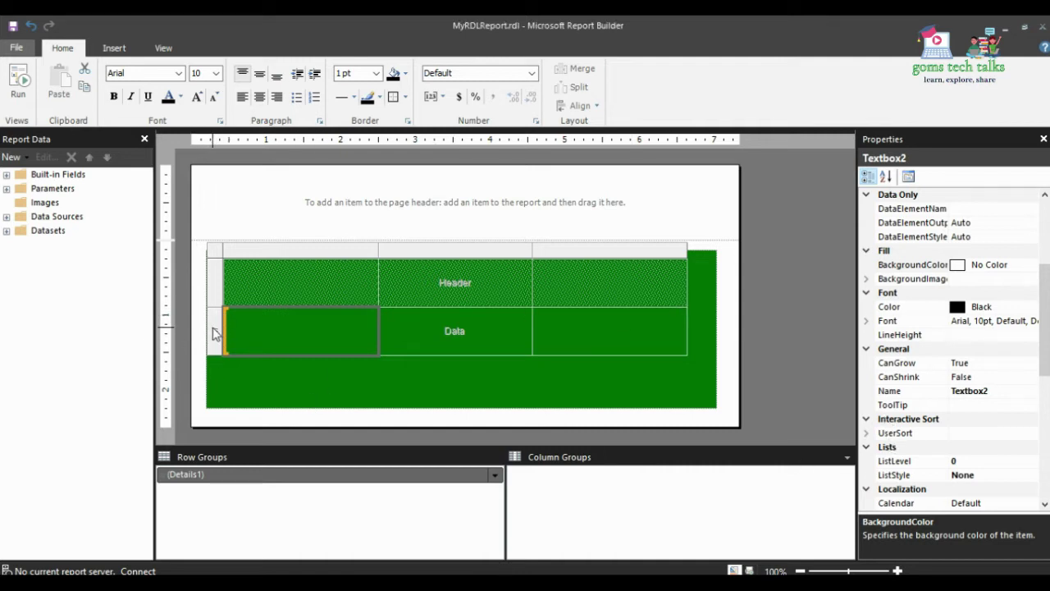
pyautogui.rightClick(214, 331)
pyautogui.click(270, 410)
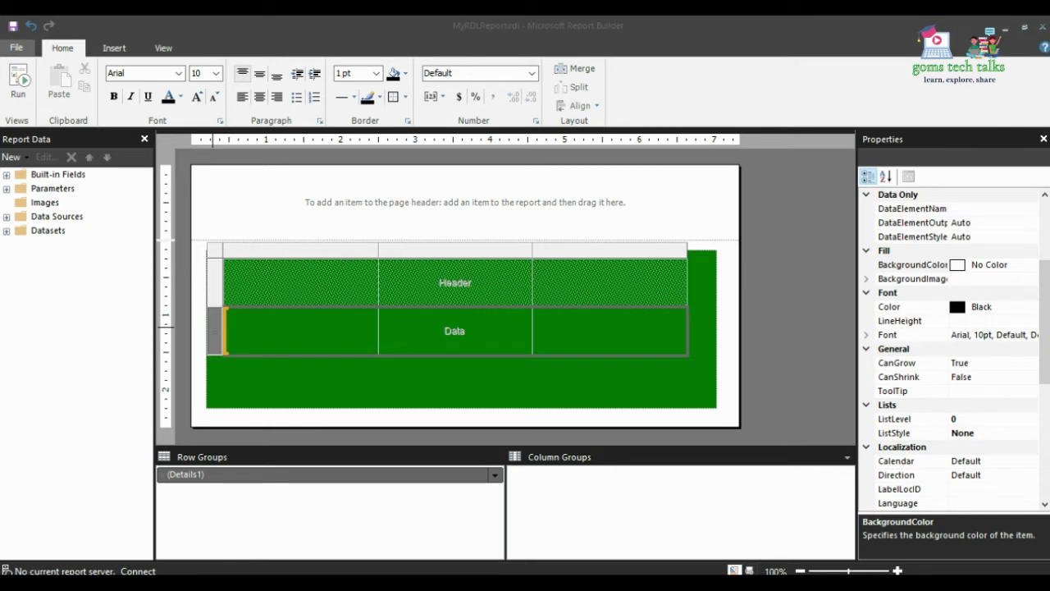
pyautogui.click(214, 330)
pyautogui.rightClick(450, 328)
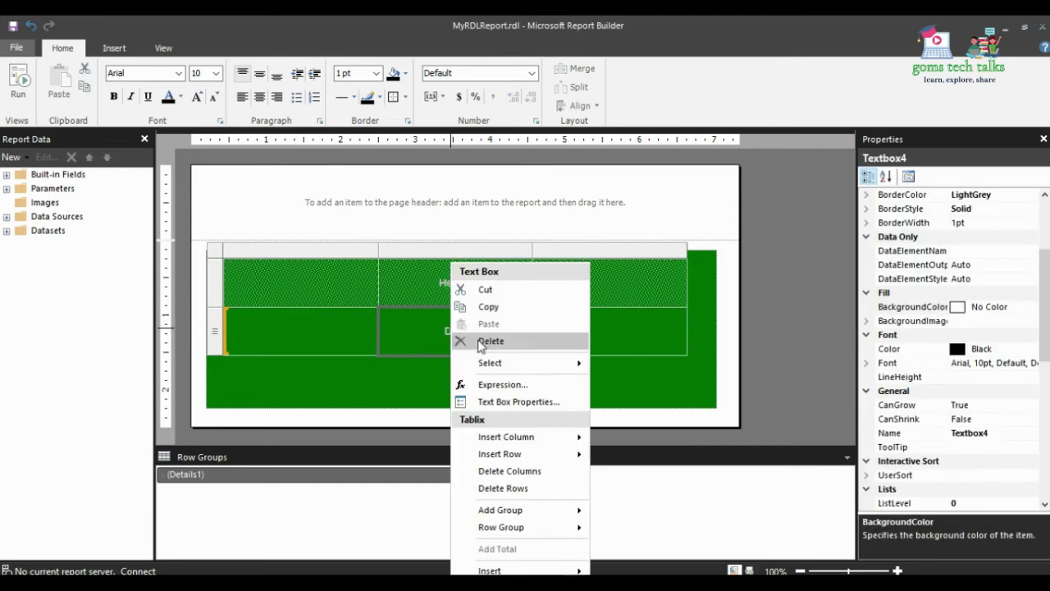
pyautogui.rightClick(646, 254)
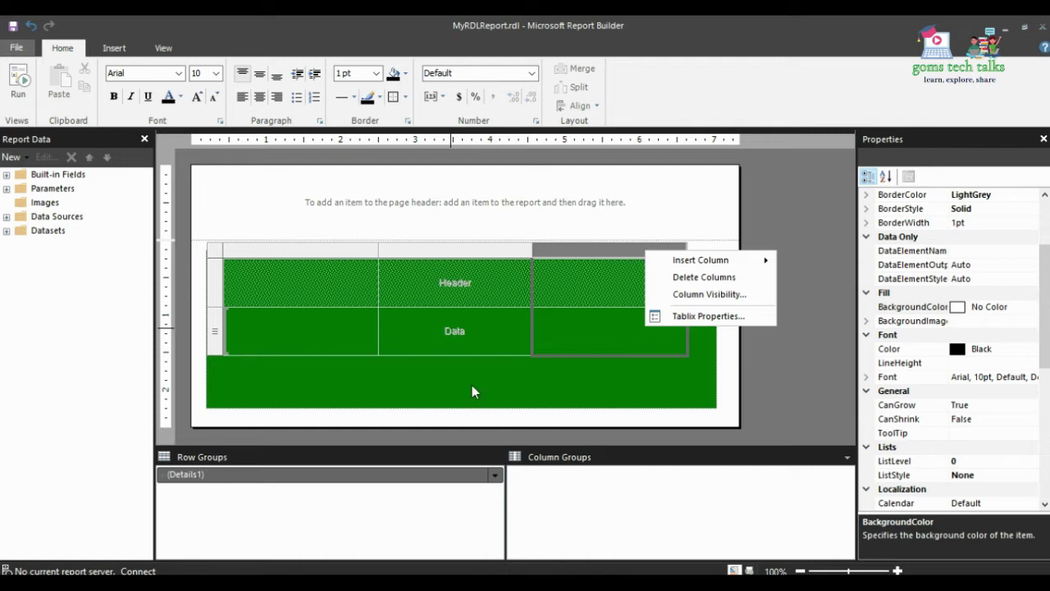
pyautogui.click(677, 317)
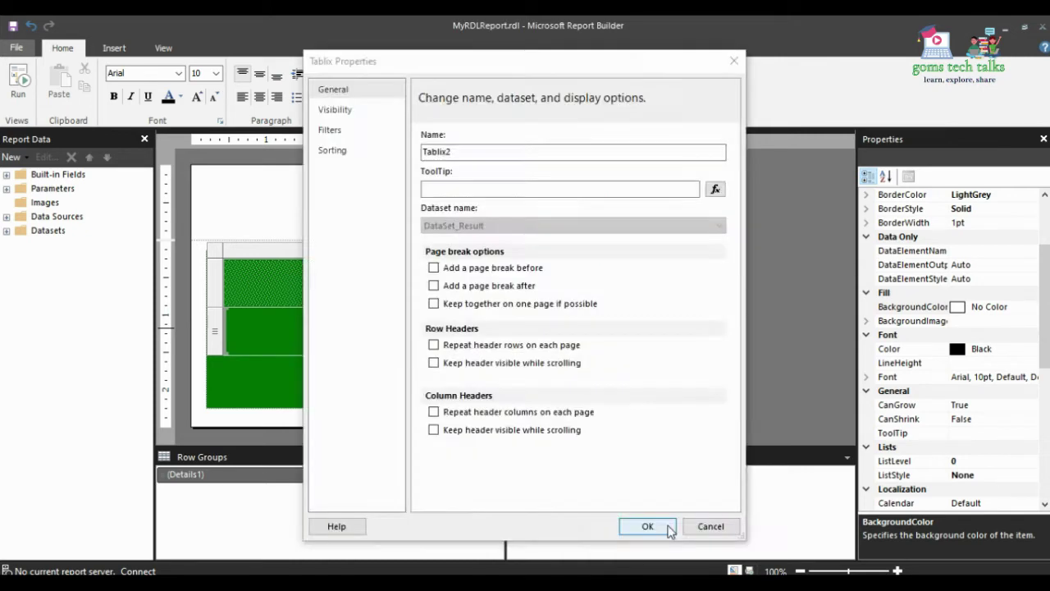
pyautogui.click(660, 528)
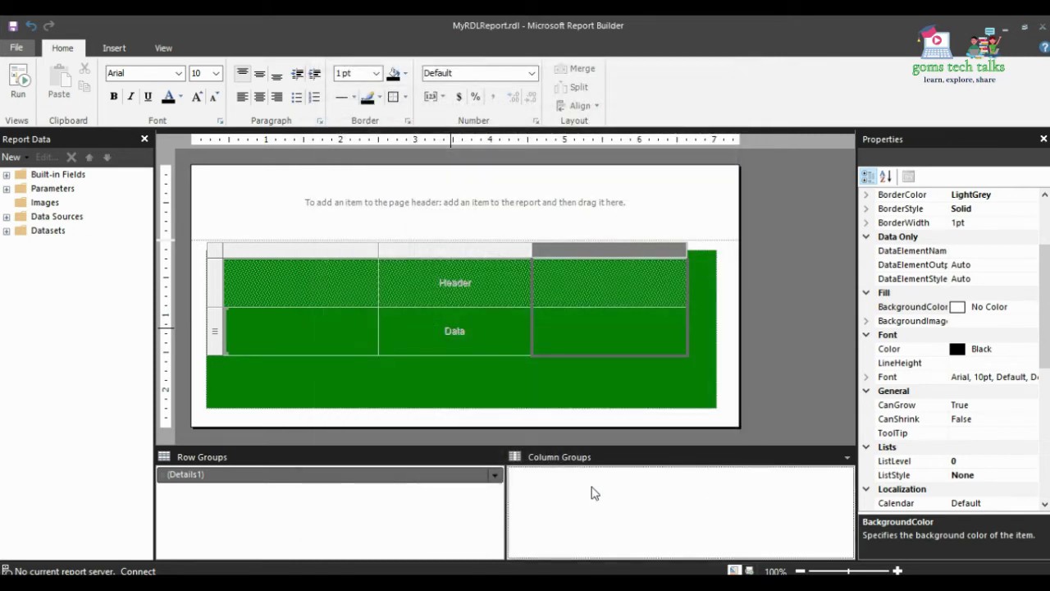
# Inspect the properties of the green rectangle, the nested table's first column and that column's data cell.
pyautogui.click(427, 261)
pyautogui.click(354, 387)
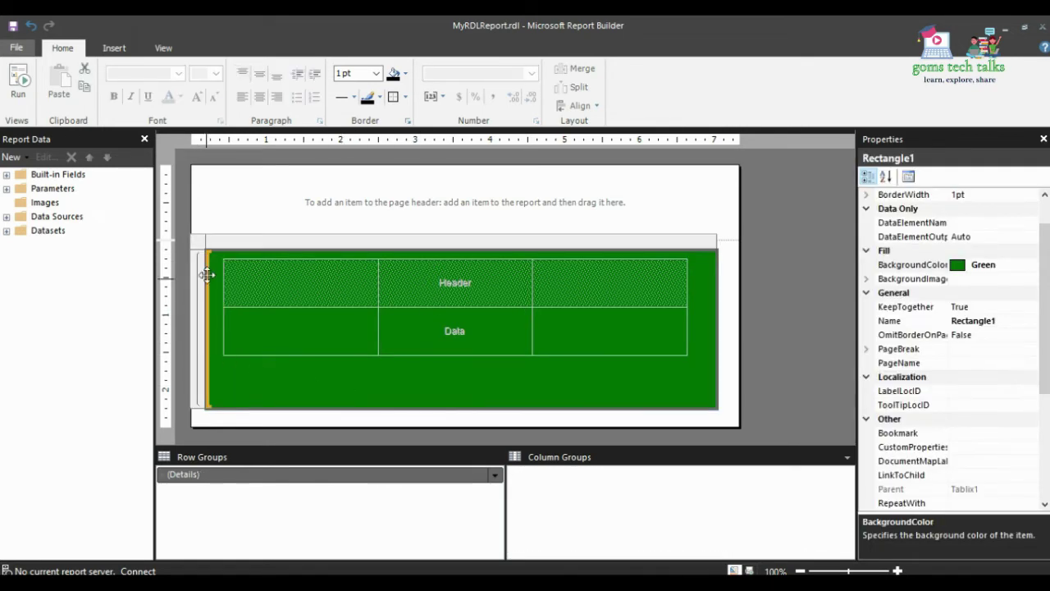
pyautogui.rightClick(241, 244)
pyautogui.click(347, 388)
pyautogui.click(298, 274)
pyautogui.rightClick(344, 252)
pyautogui.press('Escape')
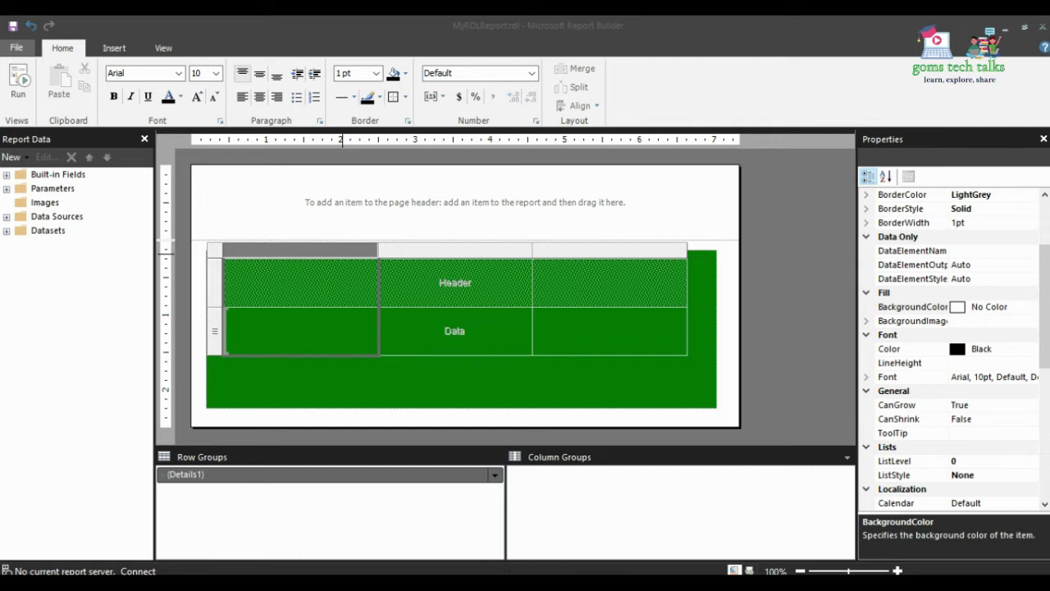
pyautogui.click(345, 324)
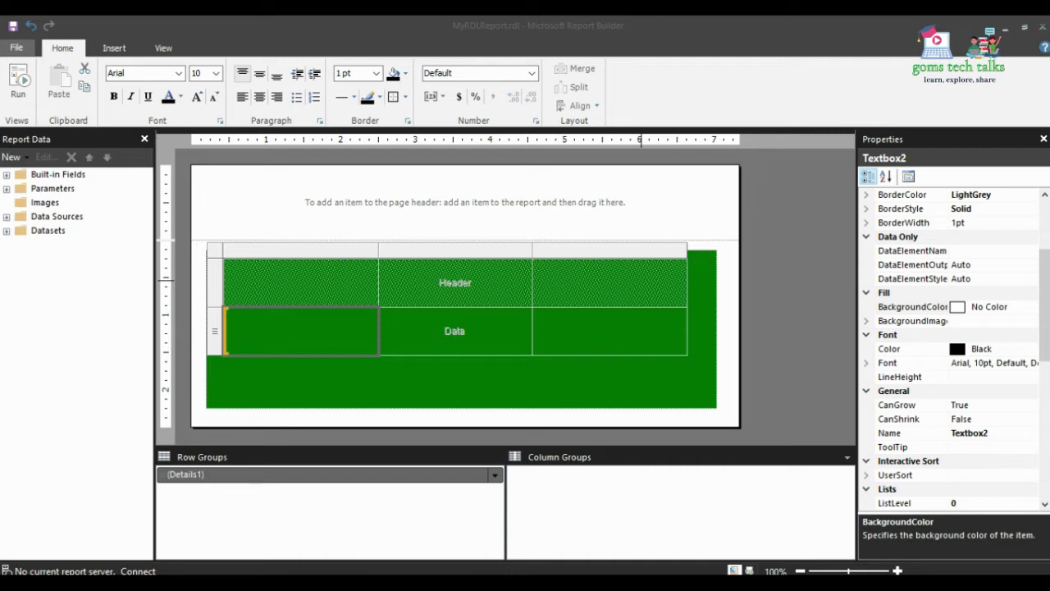
# Insert a column to the right of the nested table's third column and widen the report body to about 8.4 in.
pyautogui.rightClick(664, 251)
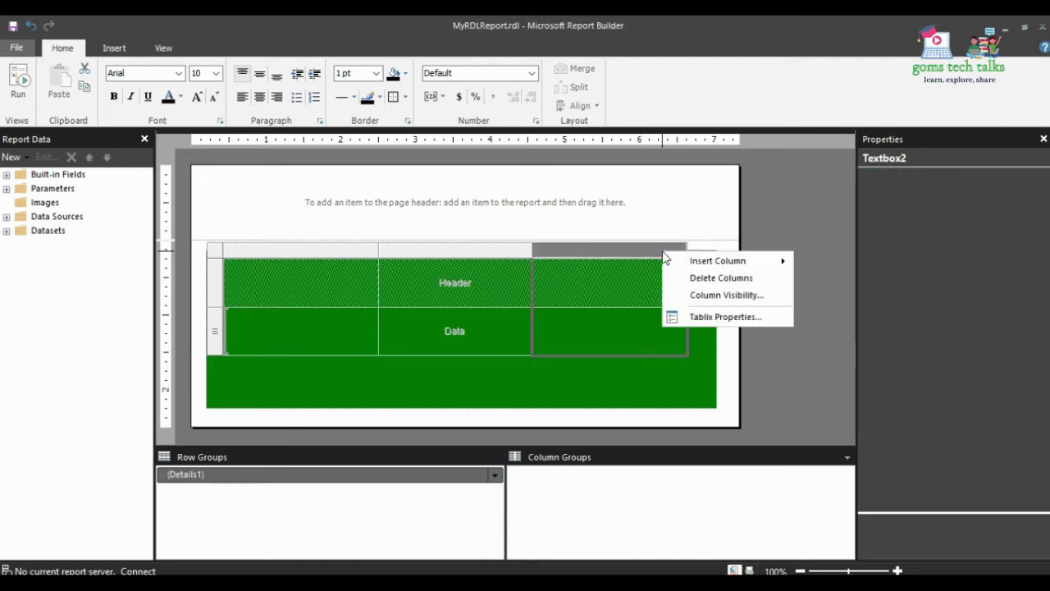
pyautogui.moveTo(702, 260)
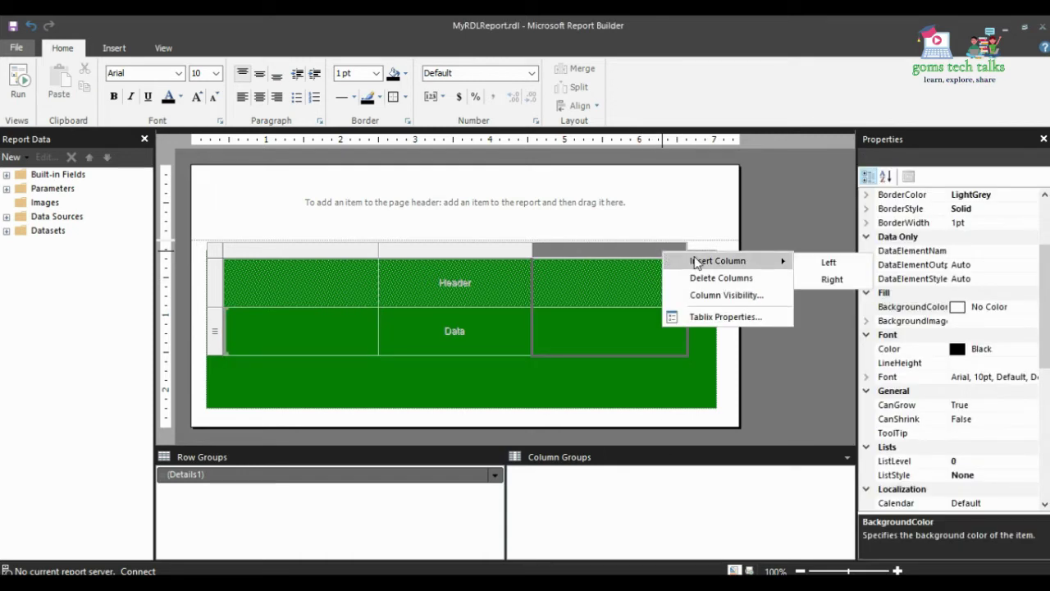
pyautogui.click(830, 282)
pyautogui.click(696, 402)
pyautogui.click(522, 329)
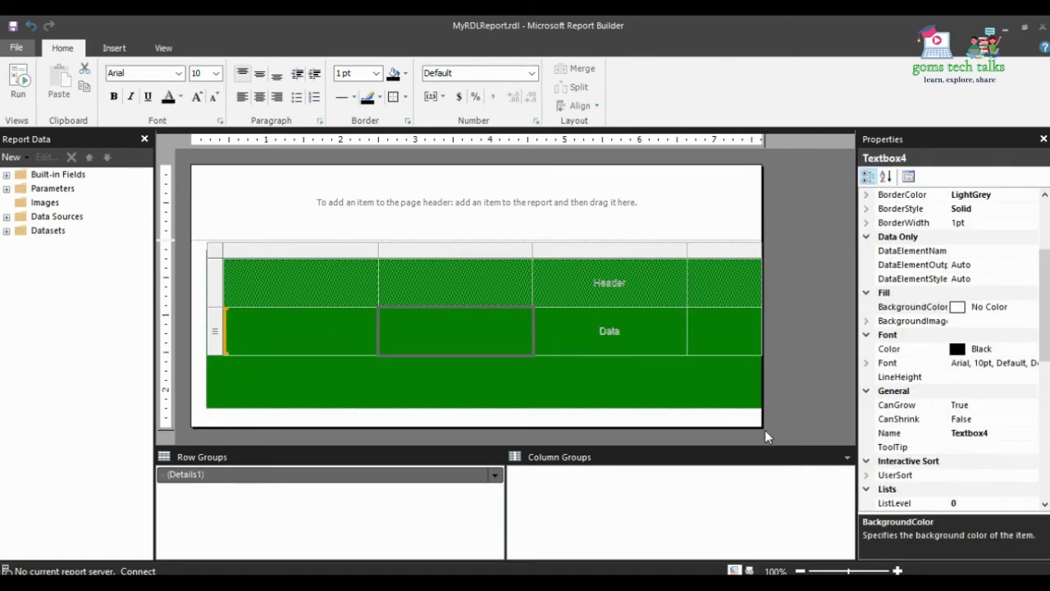
pyautogui.moveTo(762, 427); pyautogui.dragTo(821, 436)
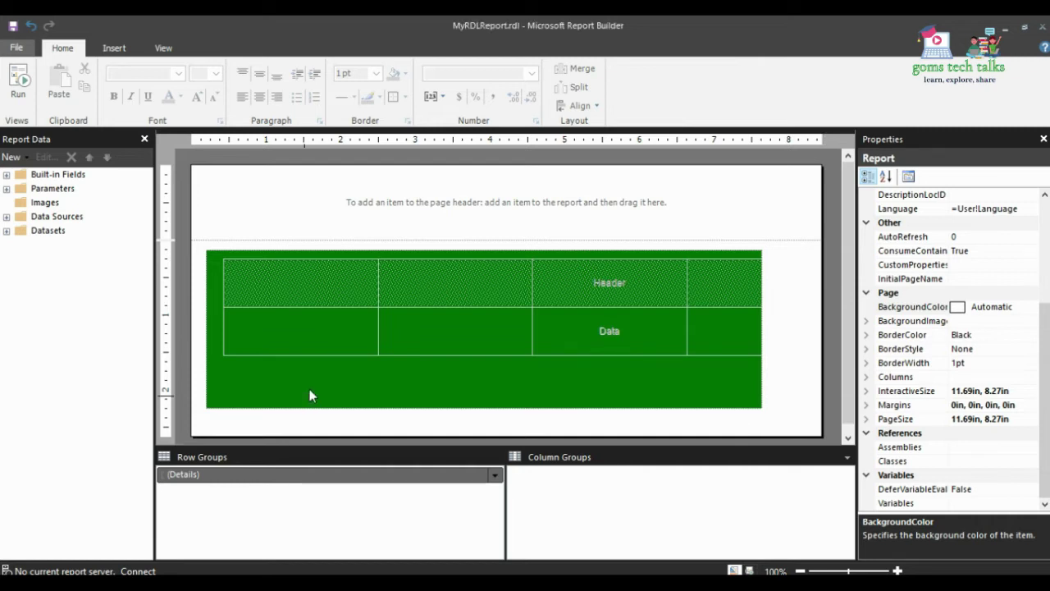
# Delete the nested table's data row together with its associated group.
pyautogui.rightClick(316, 351)
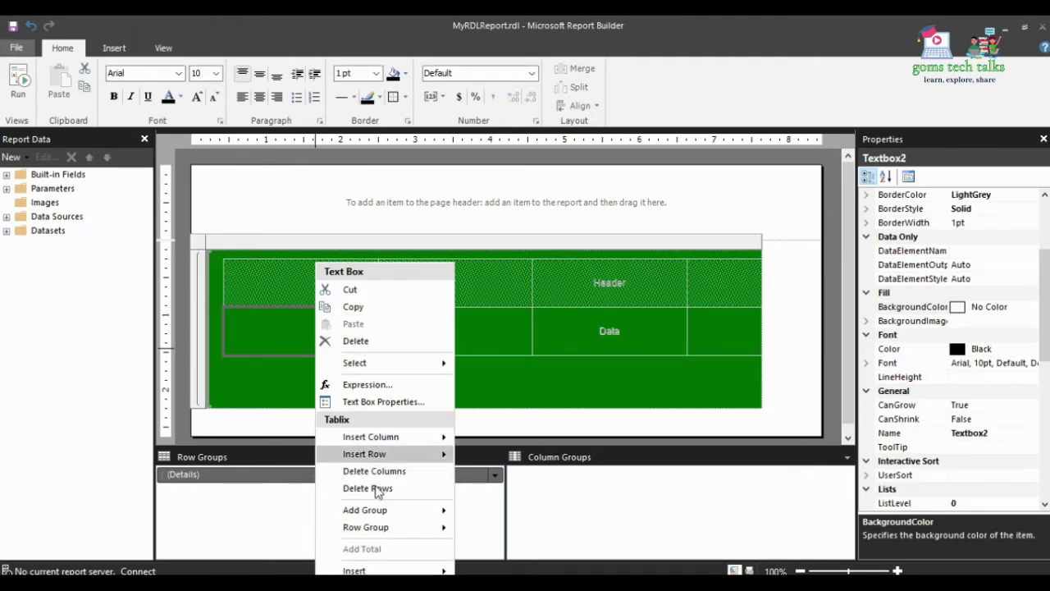
pyautogui.press('Escape')
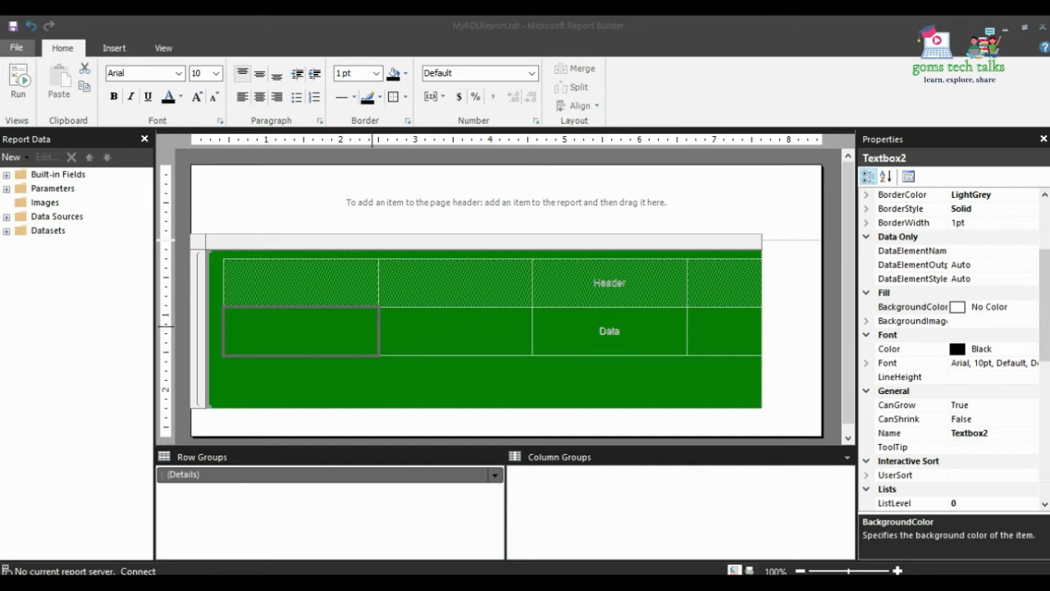
pyautogui.rightClick(437, 343)
pyautogui.rightClick(338, 336)
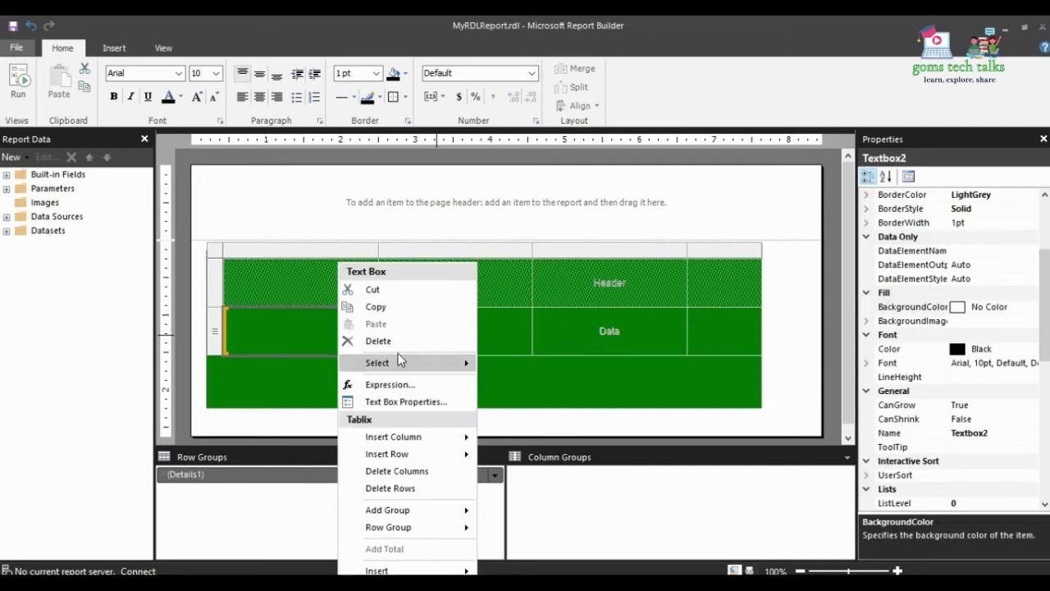
pyautogui.click(410, 488)
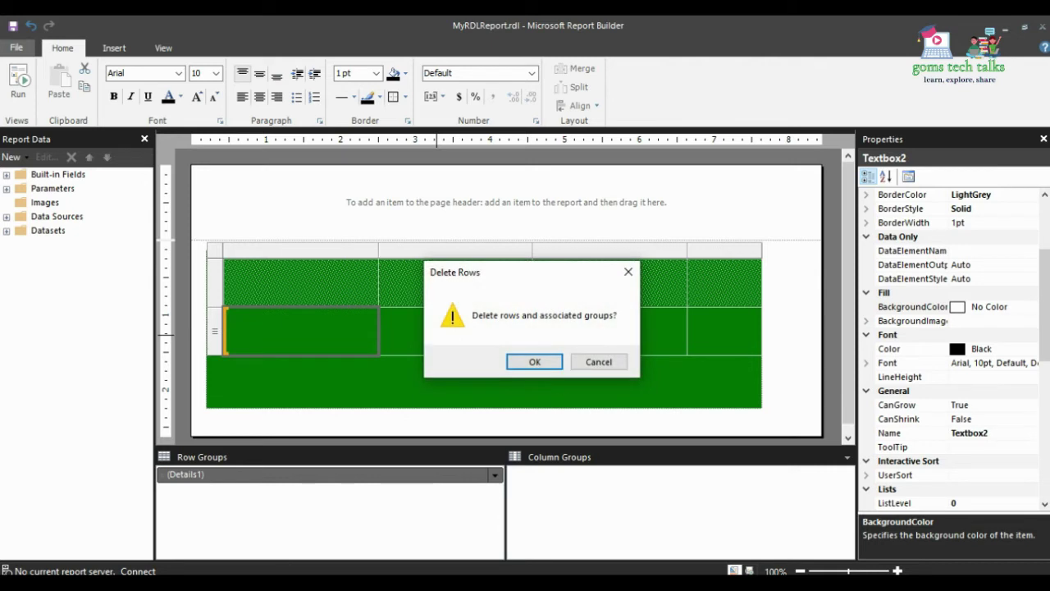
pyautogui.click(550, 365)
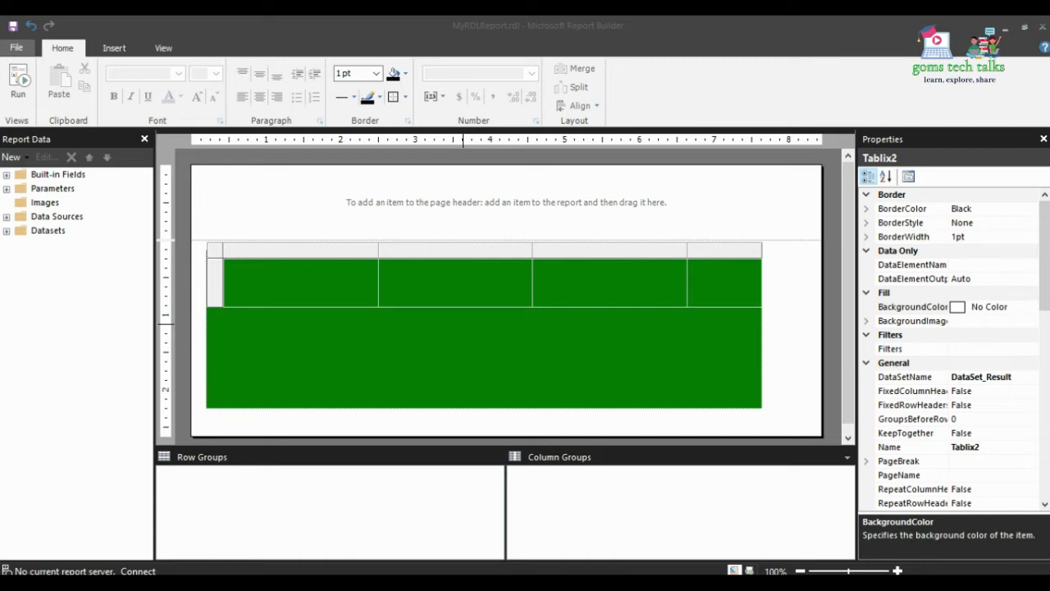
# Insert a new row below the nested table's only remaining row.
pyautogui.click(215, 295)
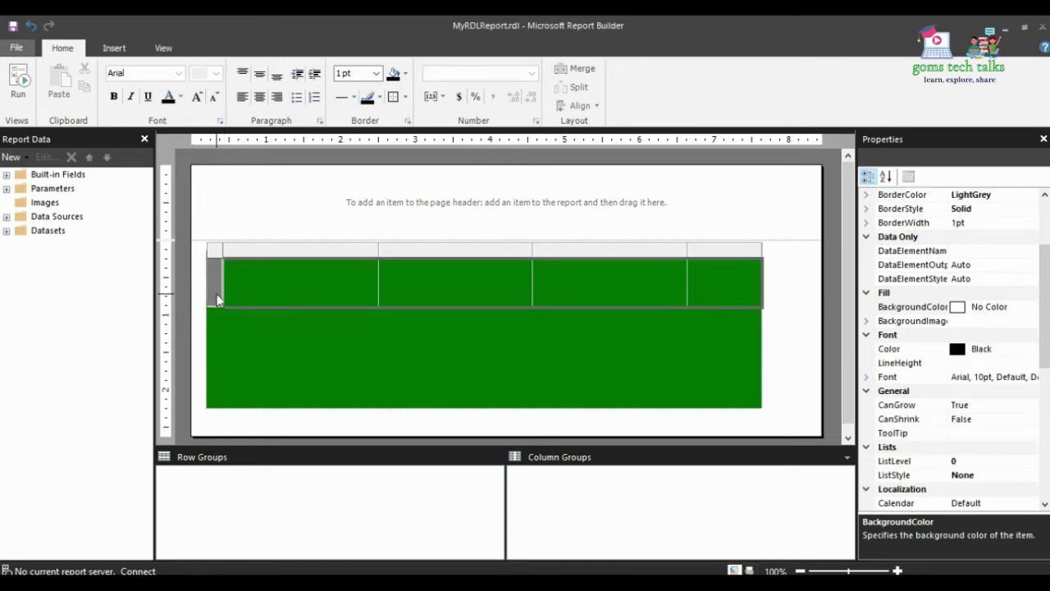
pyautogui.rightClick(217, 299)
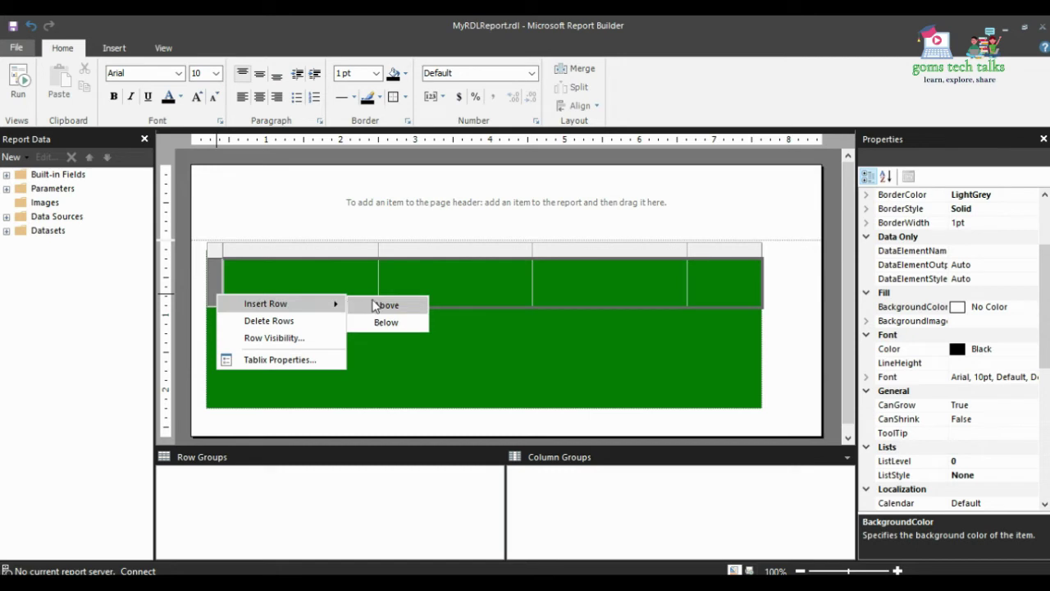
pyautogui.click(374, 305)
pyautogui.rightClick(214, 287)
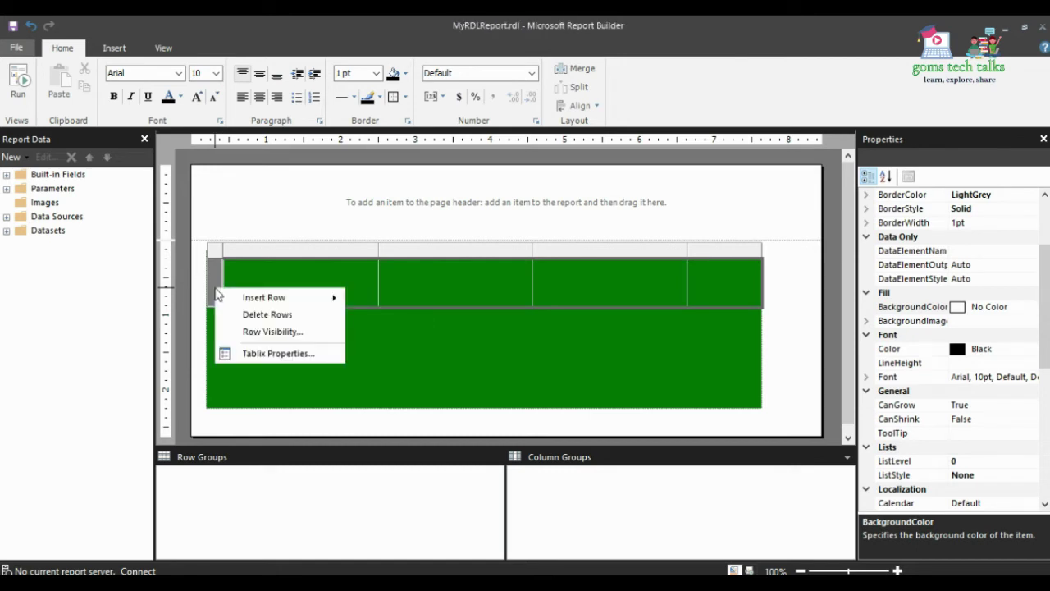
pyautogui.moveTo(262, 297)
pyautogui.click(384, 317)
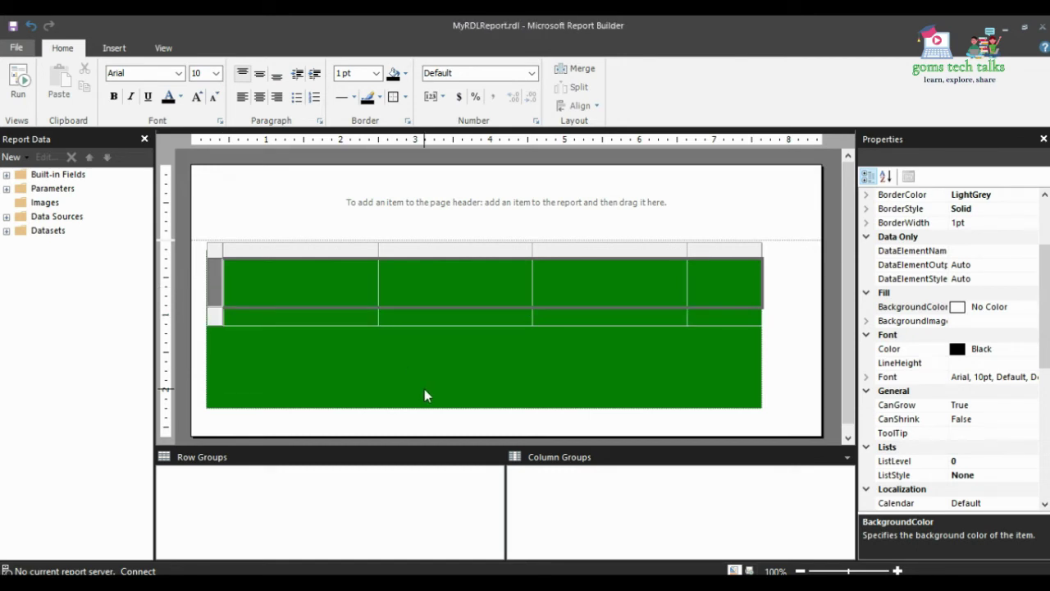
# Undo the row insertion and the deletion of the nested table's data row and group.
pyautogui.click(408, 365)
pyautogui.click(300, 324)
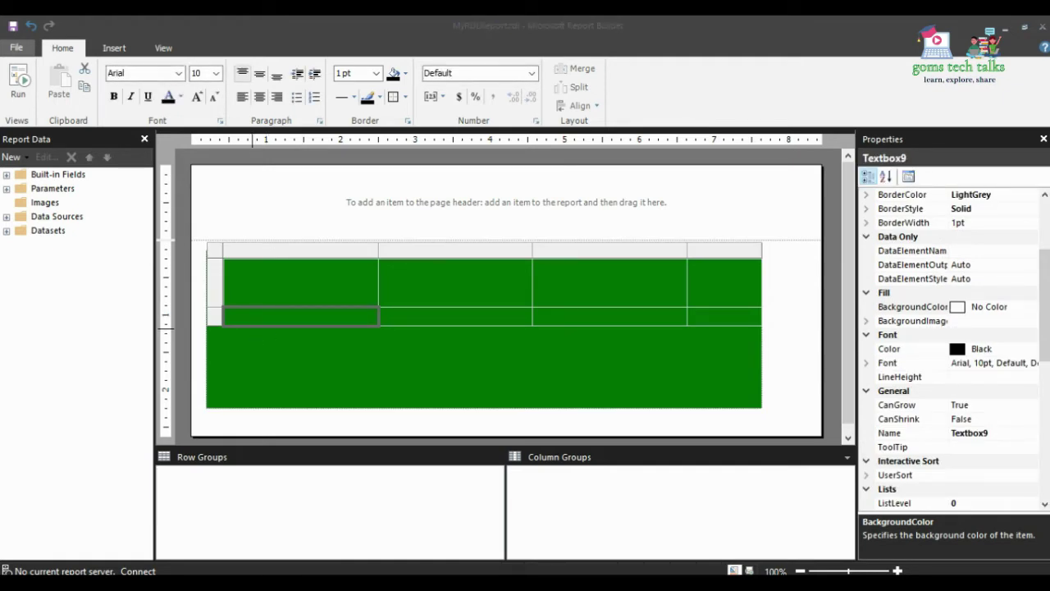
pyautogui.hotkey('ctrl', 'z')
pyautogui.click(405, 330)
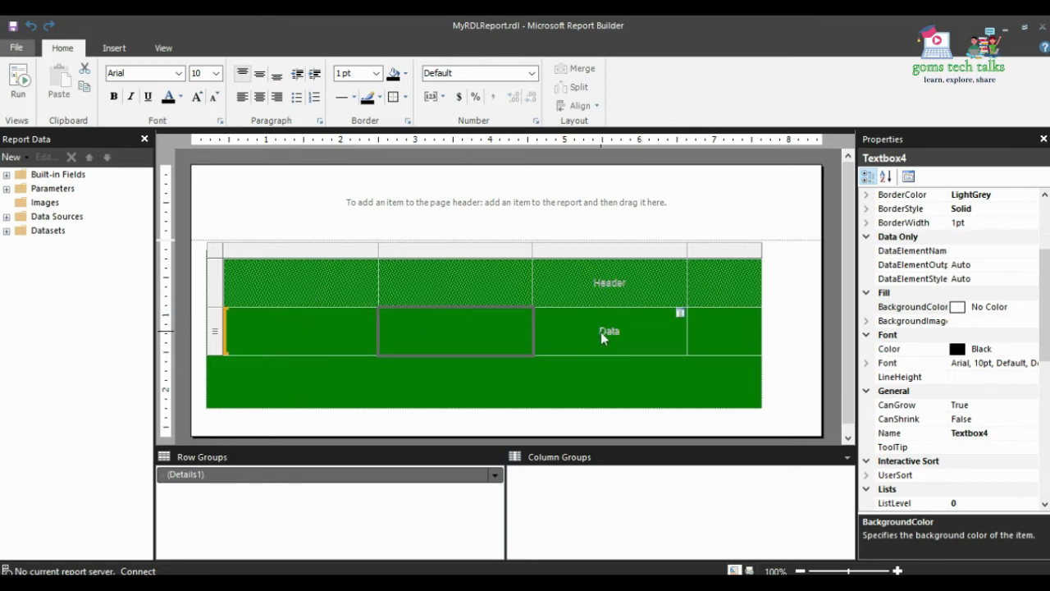
# Delete the nested table's data row again, including its associated group.
pyautogui.rightClick(218, 343)
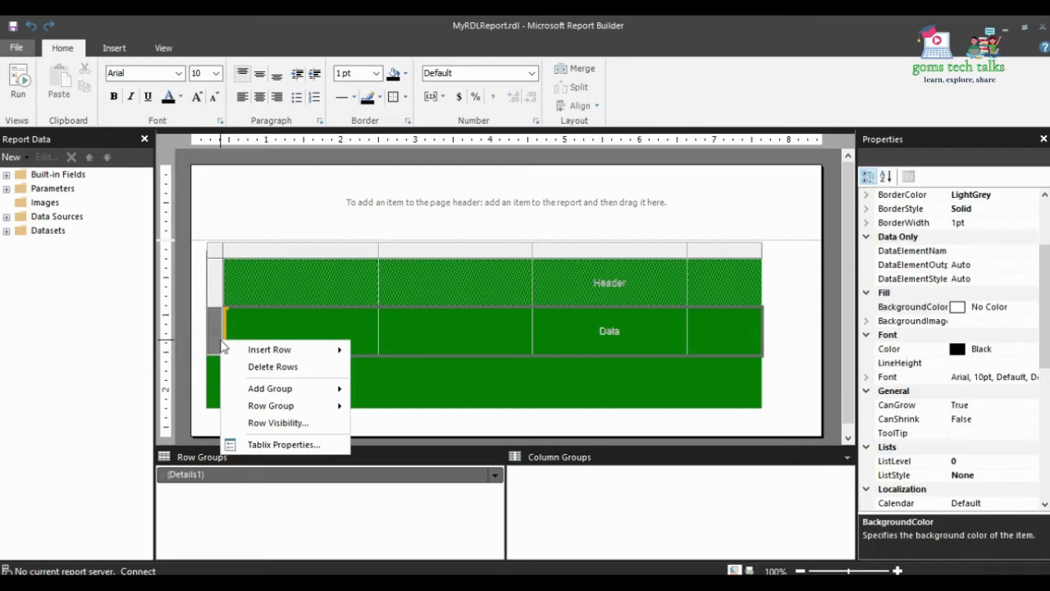
pyautogui.rightClick(305, 330)
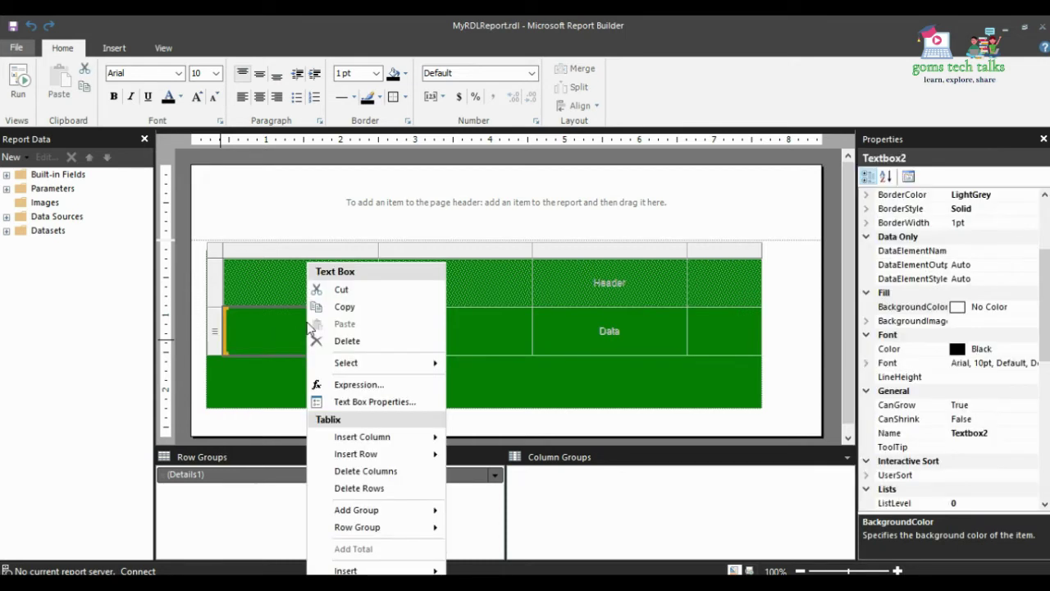
pyautogui.click(358, 488)
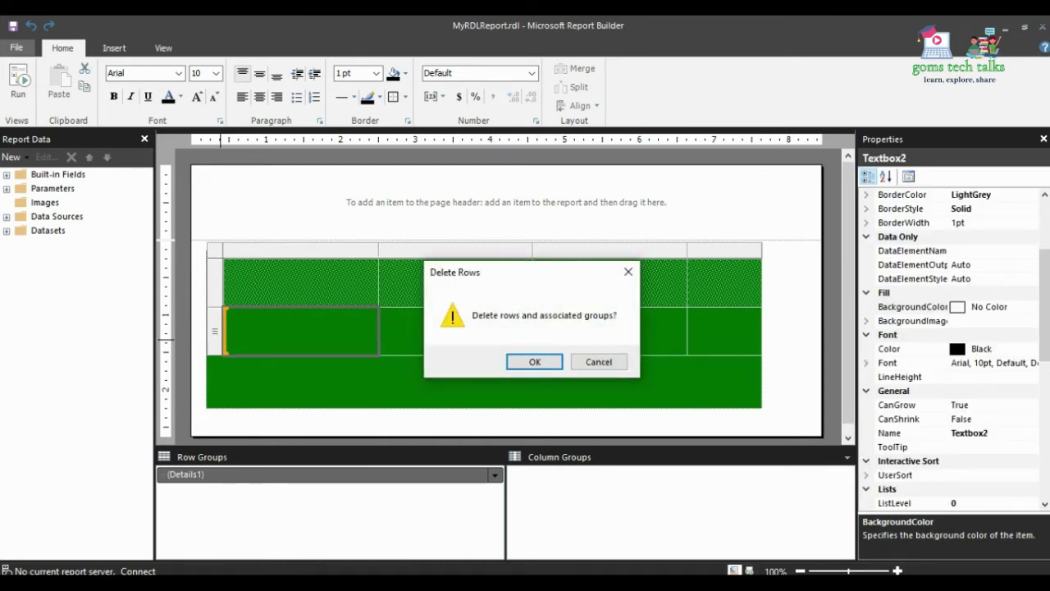
pyautogui.click(534, 362)
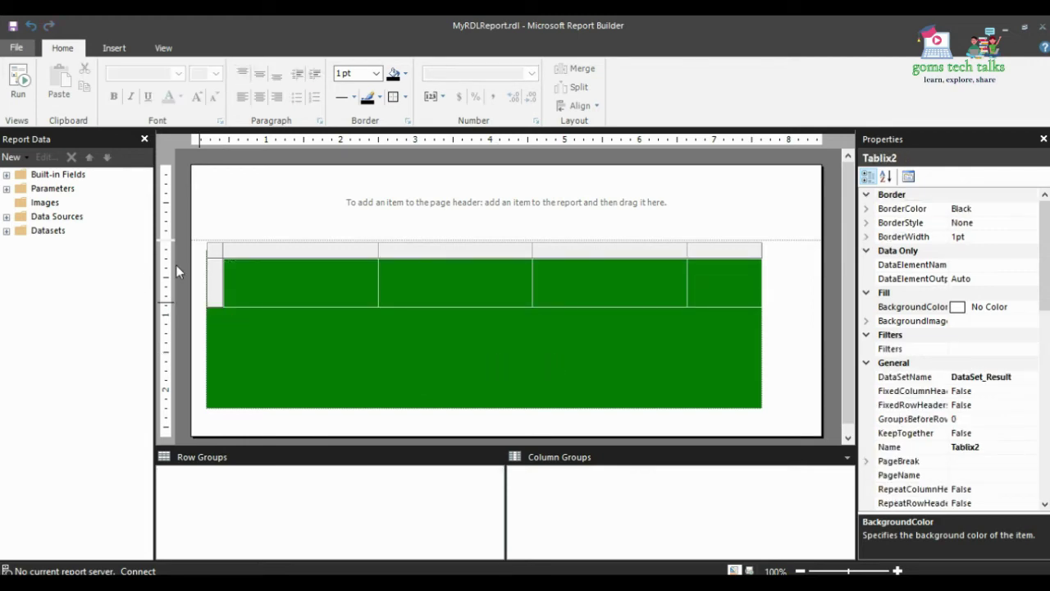
# Insert a second row below the table's remaining header row.
pyautogui.rightClick(217, 284)
pyautogui.click(253, 273)
pyautogui.rightClick(255, 277)
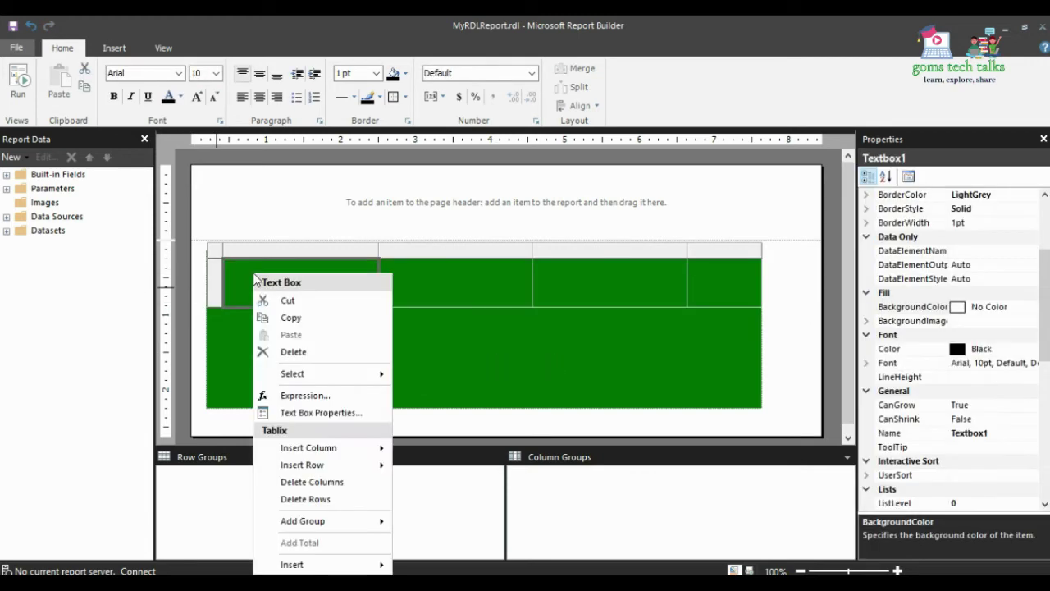
pyautogui.rightClick(219, 285)
pyautogui.moveTo(279, 290)
pyautogui.click(373, 308)
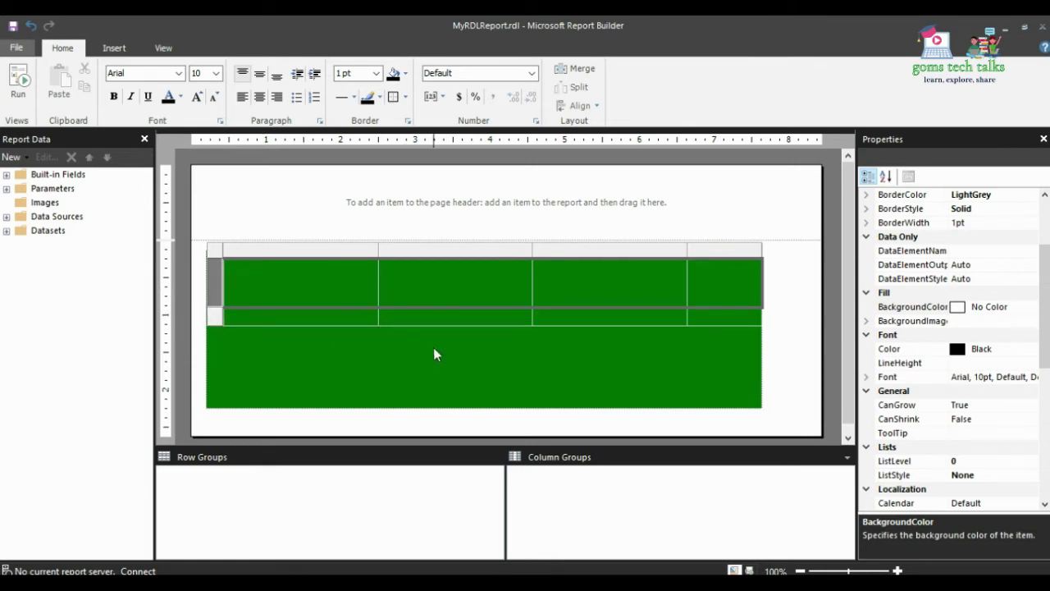
# Check the dataset fields offered for the first-column cells in both rows of the nested table.
pyautogui.click(333, 315)
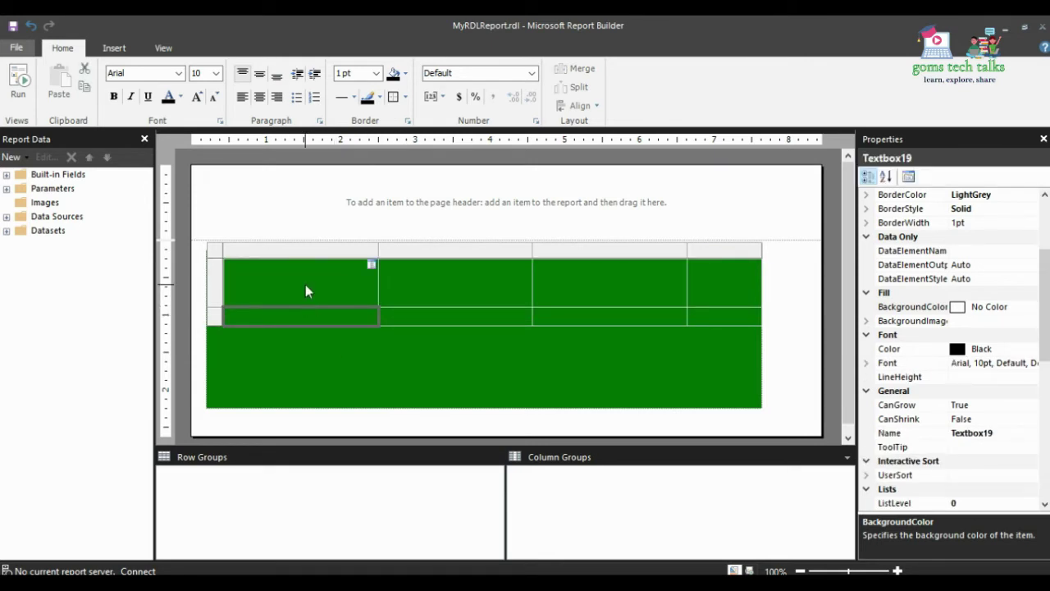
pyautogui.click(371, 316)
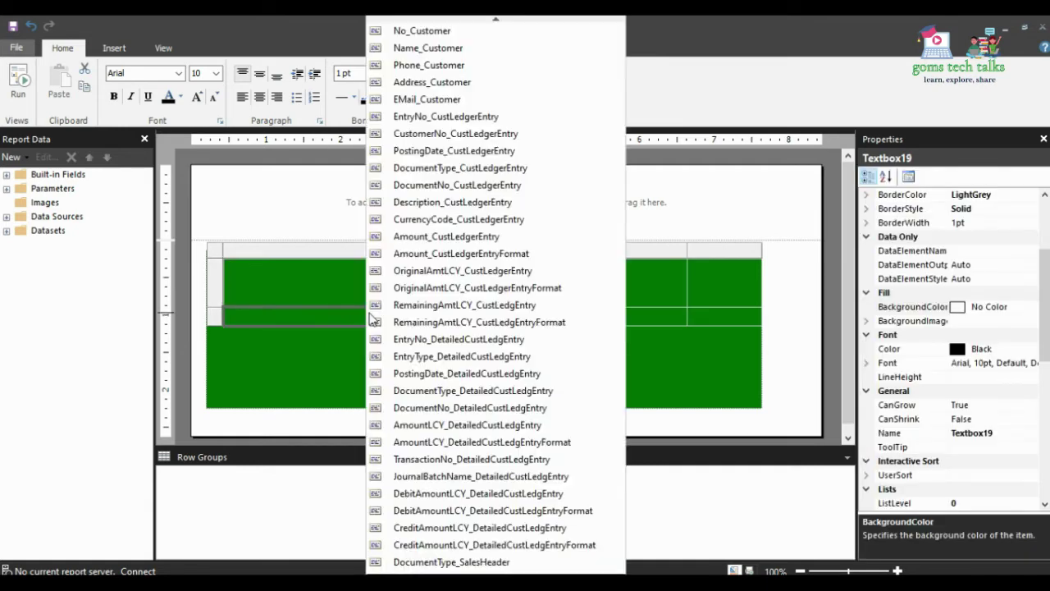
pyautogui.click(356, 313)
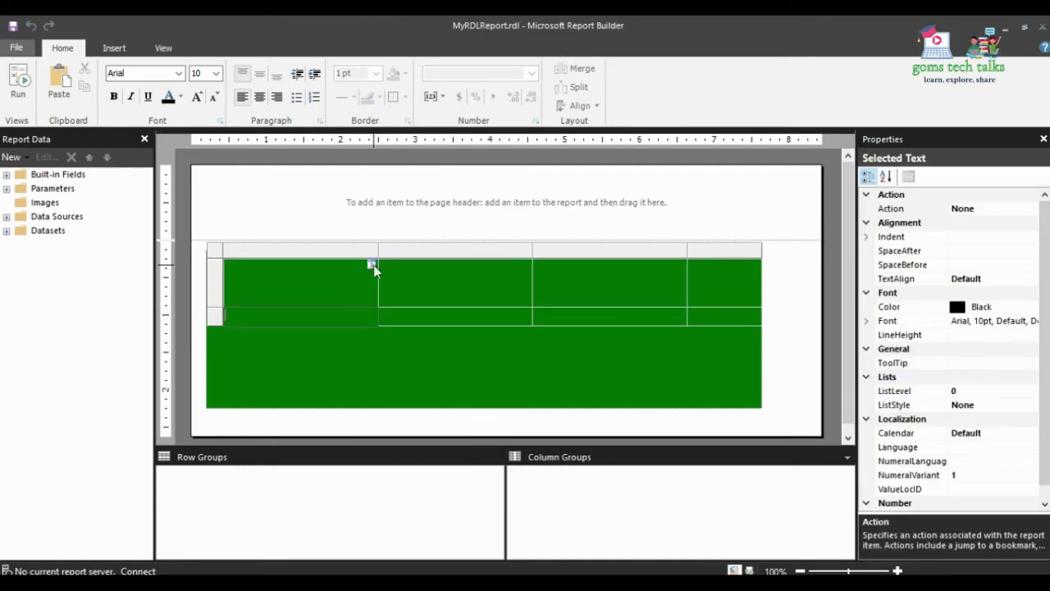
pyautogui.click(371, 264)
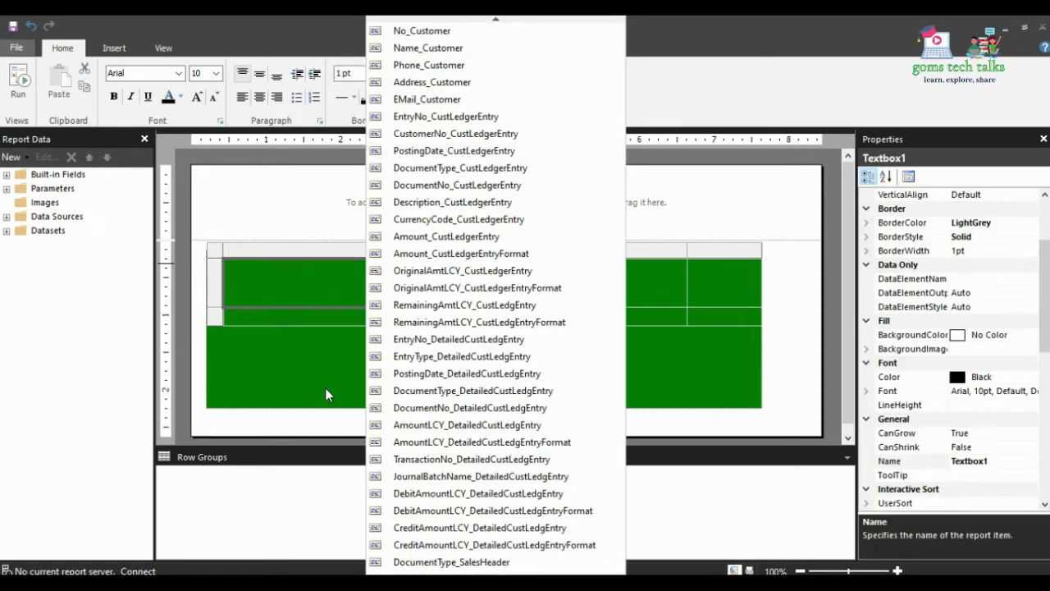
pyautogui.click(330, 315)
pyautogui.click(330, 315)
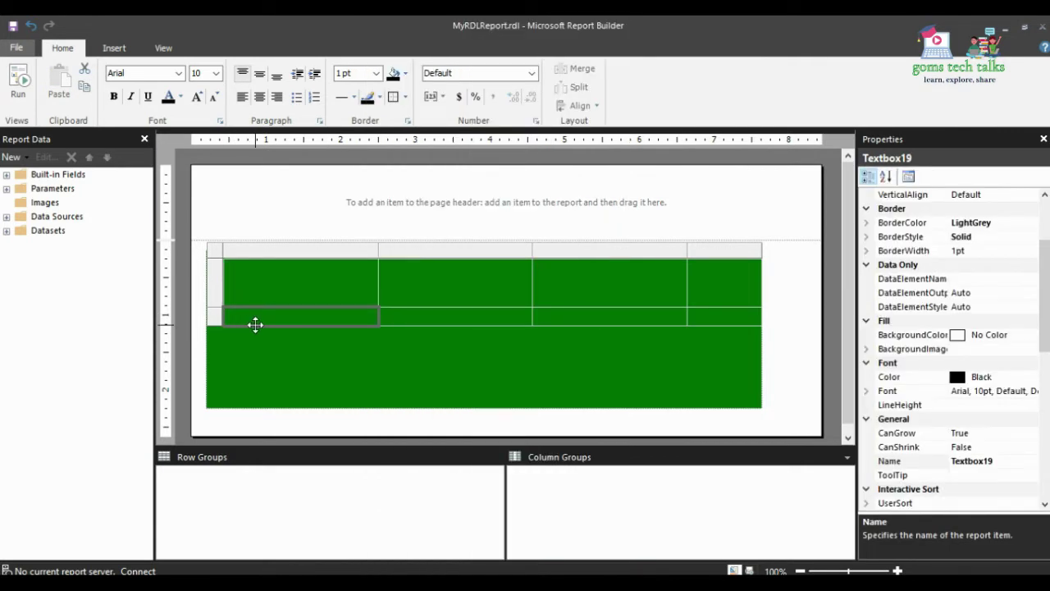
# Insert a third row below the table's second row and select its first cell.
pyautogui.rightClick(239, 316)
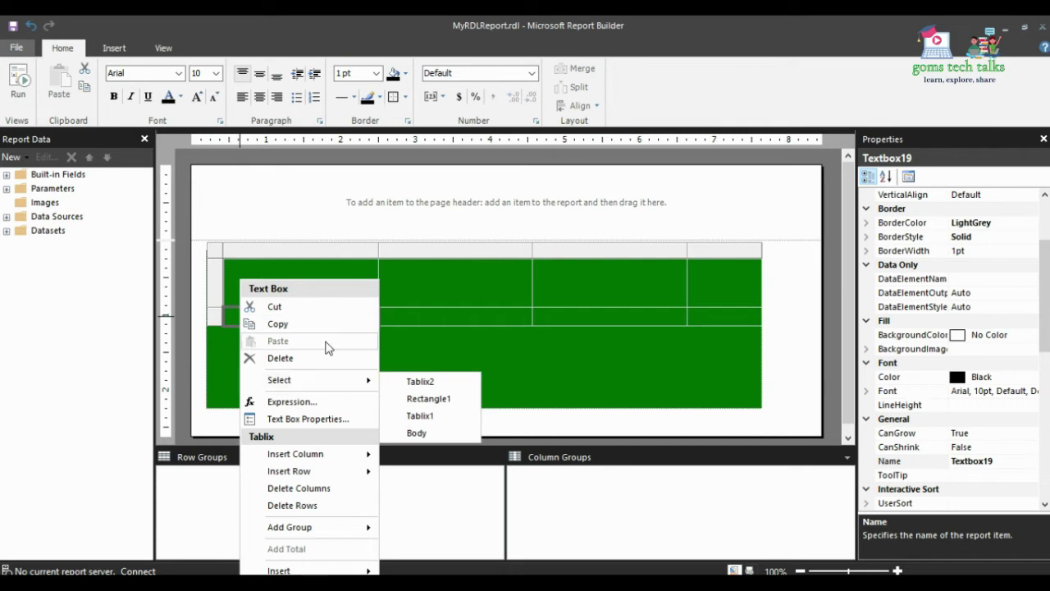
pyautogui.moveTo(344, 471)
pyautogui.click(419, 490)
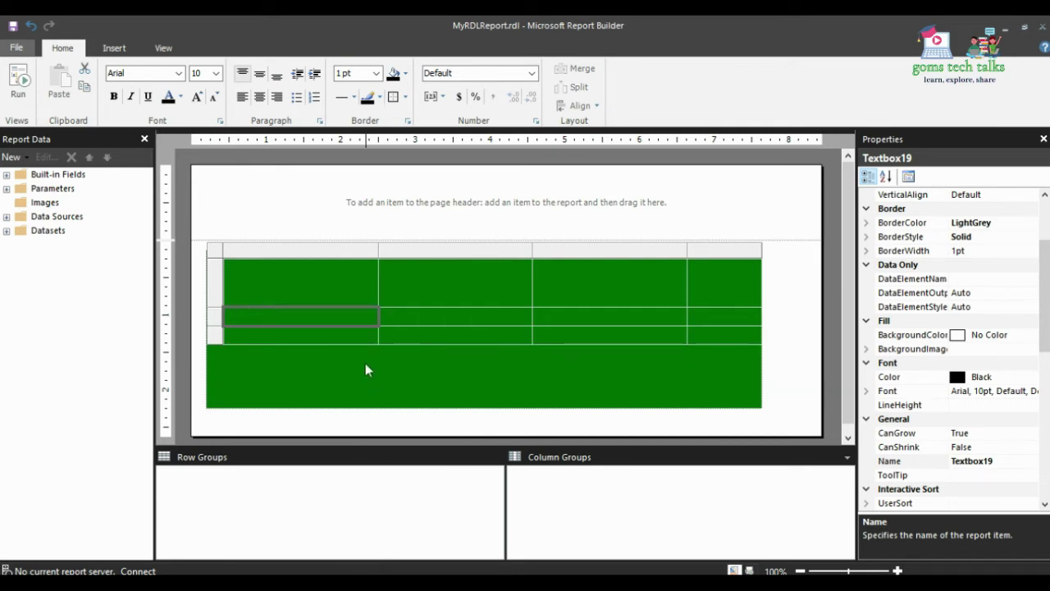
pyautogui.click(370, 336)
pyautogui.click(288, 343)
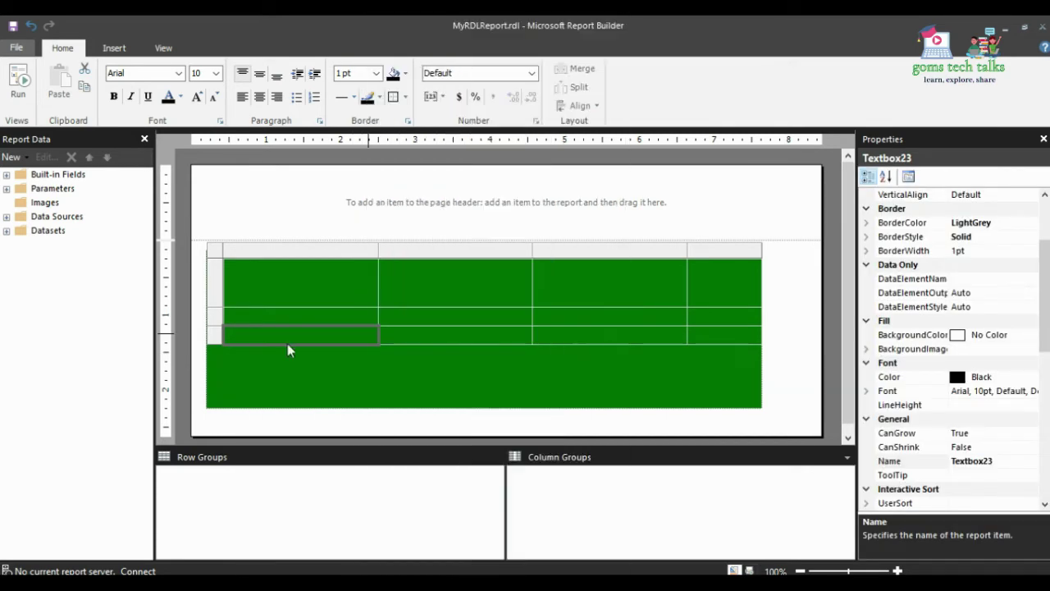
pyautogui.click(495, 365)
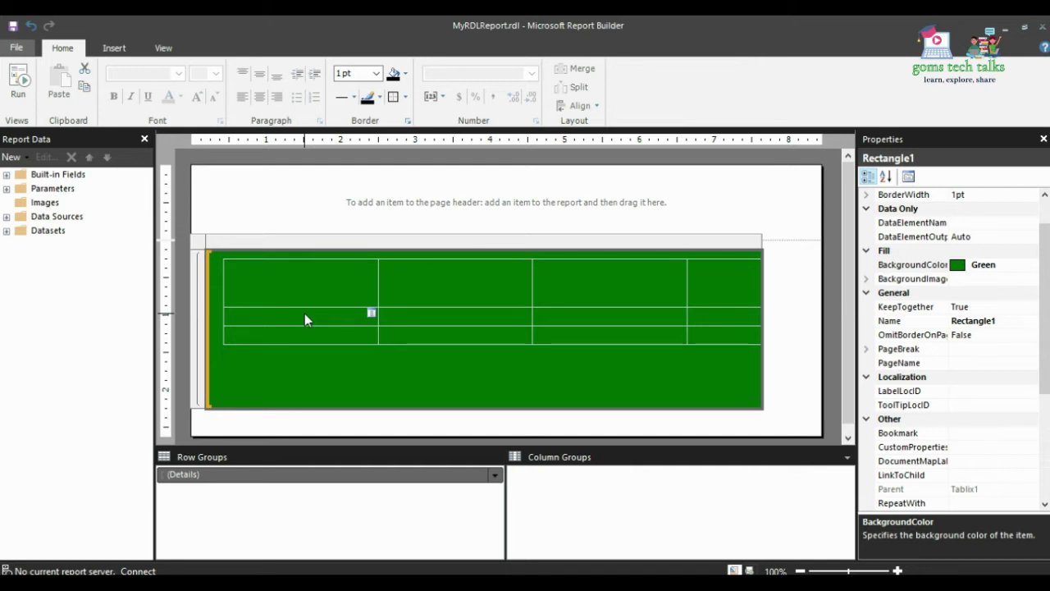
pyautogui.hotkey('alt', 'Tab')
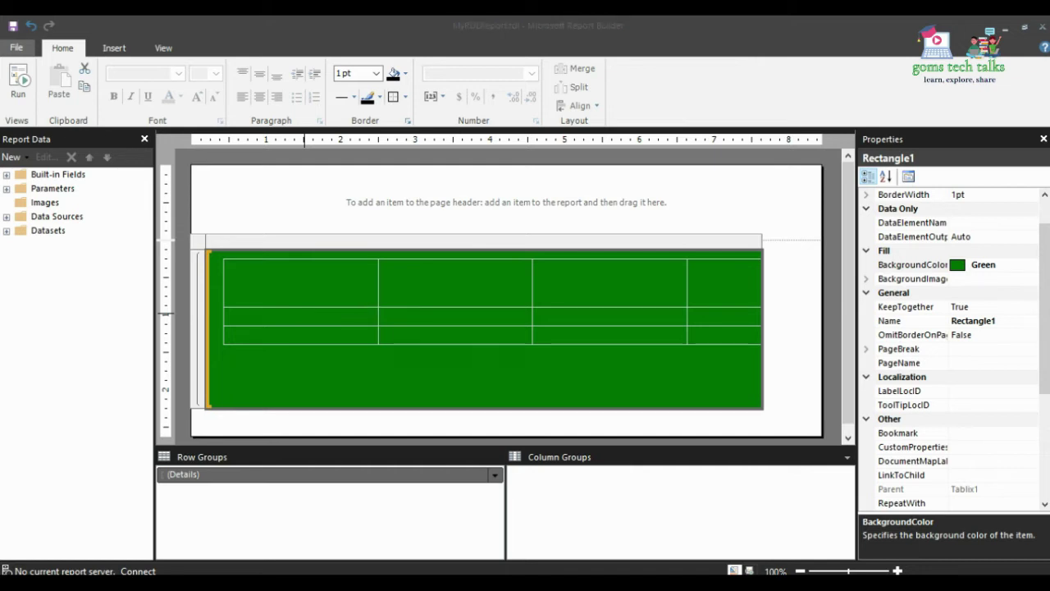
pyautogui.click(301, 291)
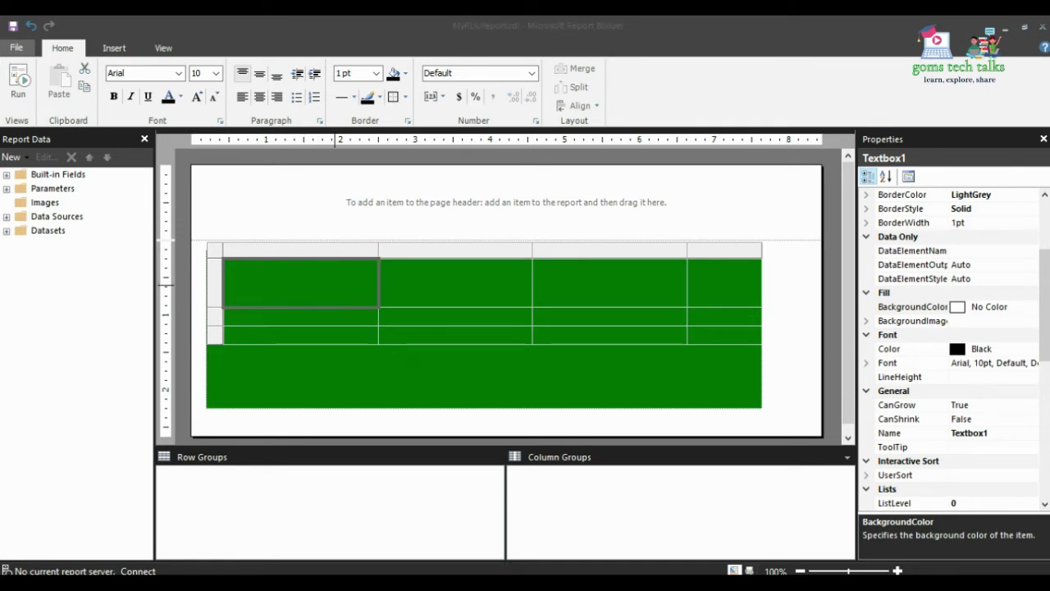
# Start a value expression for the nested table's first-row, first-column cell with the No_CustomerCaption parameter.
pyautogui.rightClick(336, 284)
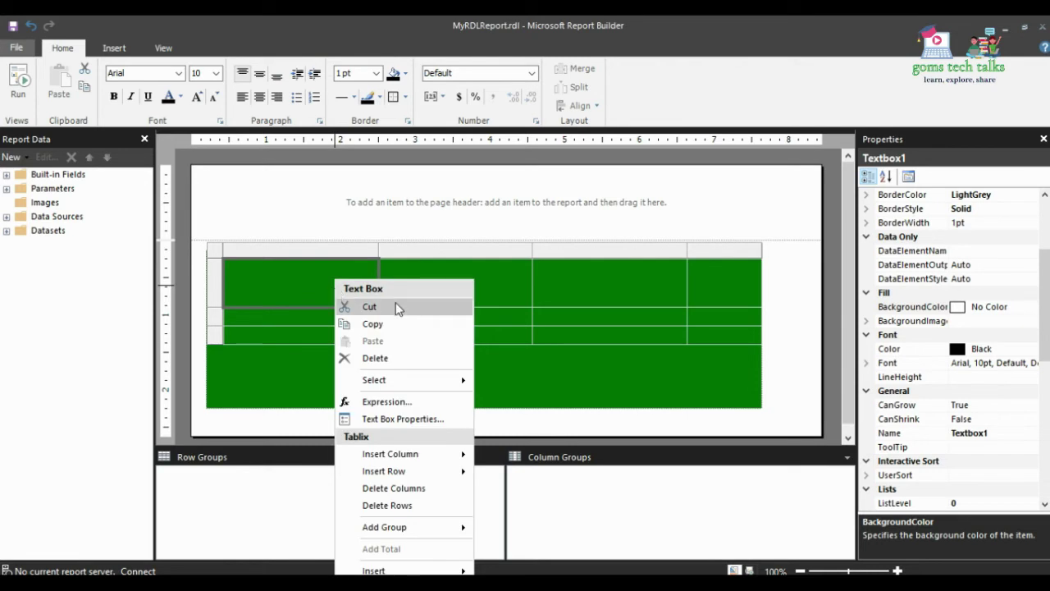
pyautogui.click(404, 407)
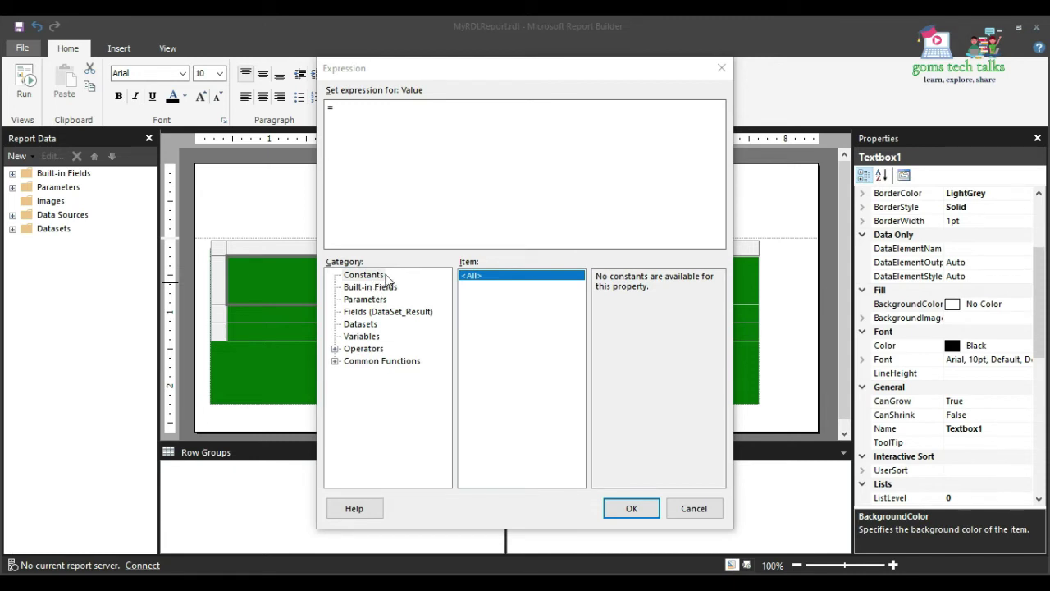
pyautogui.click(361, 300)
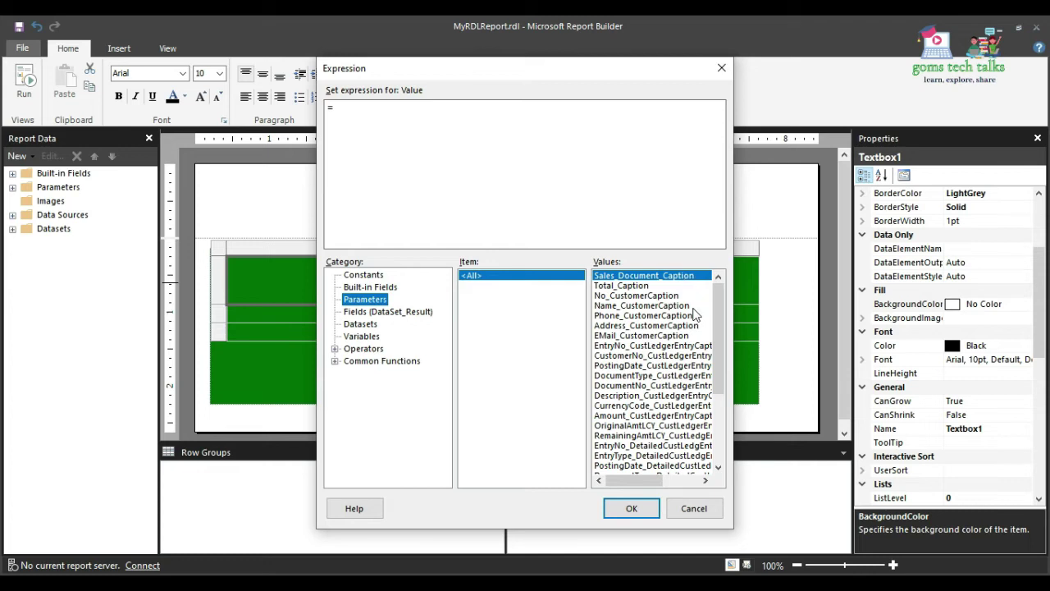
pyautogui.click(631, 297)
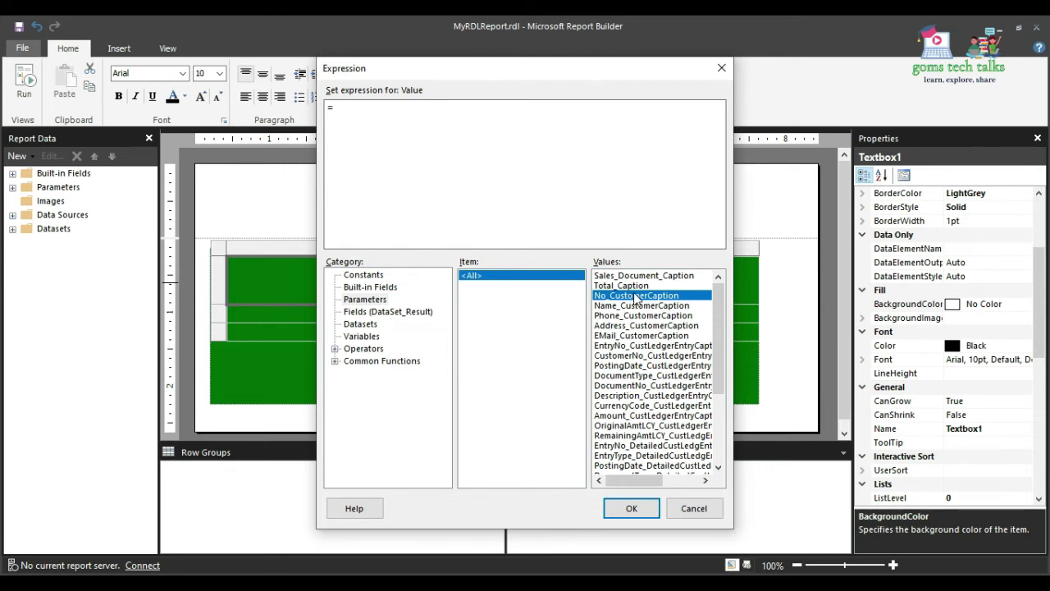
pyautogui.doubleClick(629, 301)
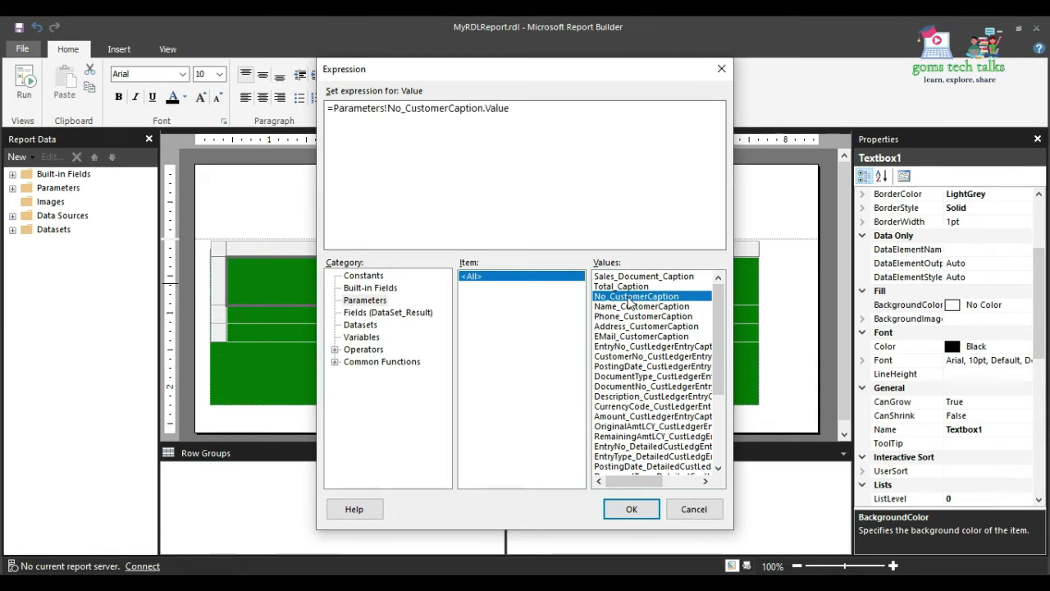
pyautogui.moveTo(338, 109); pyautogui.dragTo(467, 109)
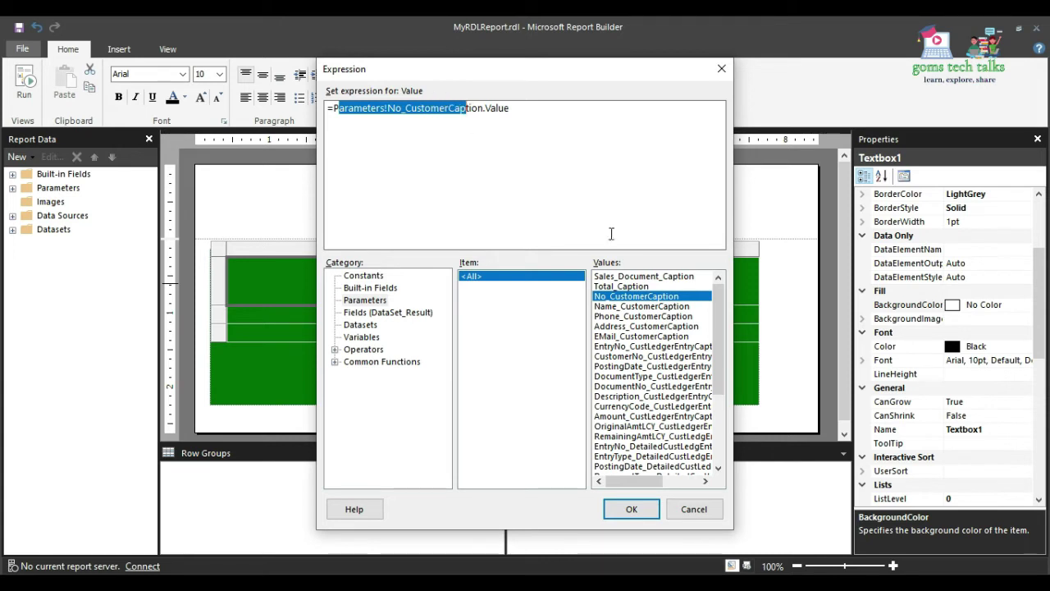
pyautogui.click(422, 112)
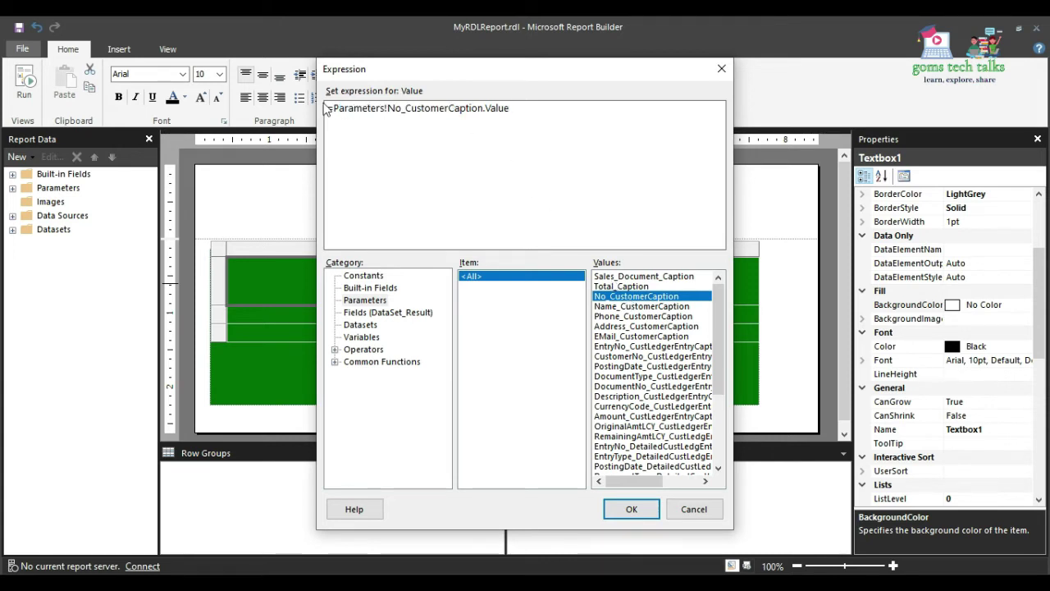
pyautogui.moveTo(334, 108); pyautogui.dragTo(560, 115)
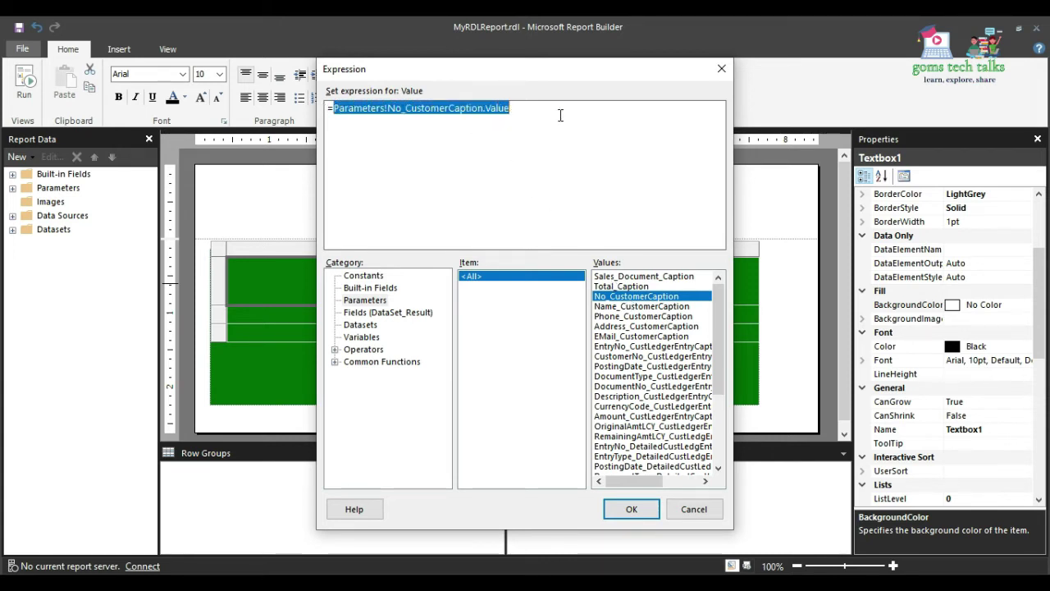
pyautogui.click(594, 123)
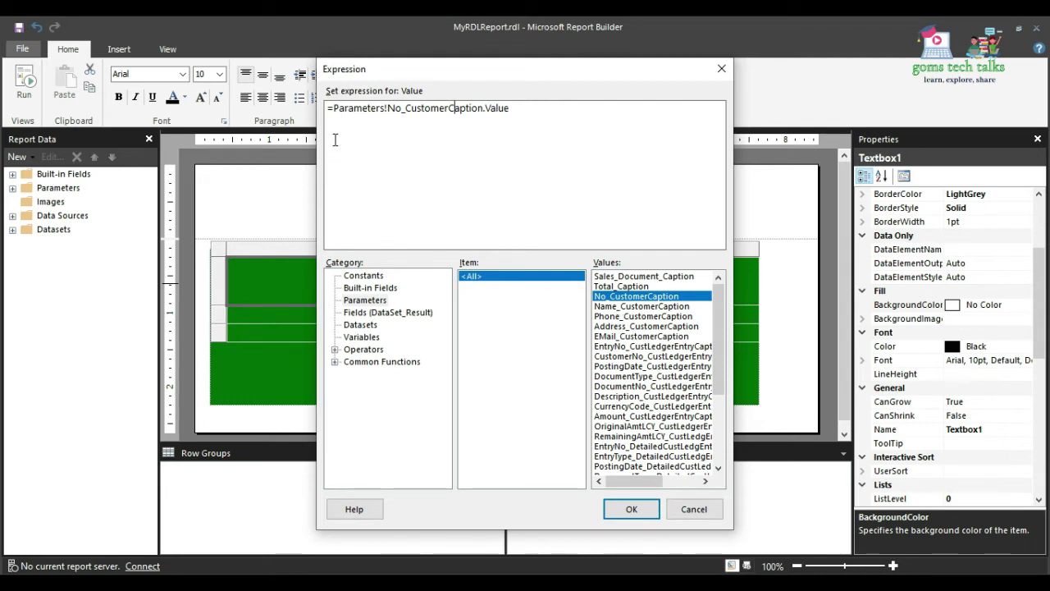
# Wrap the parameter in a First function, giving =First(Parameters!No_CustomerCaption.Value), and apply the expression to the cell.
pyautogui.click(337, 115)
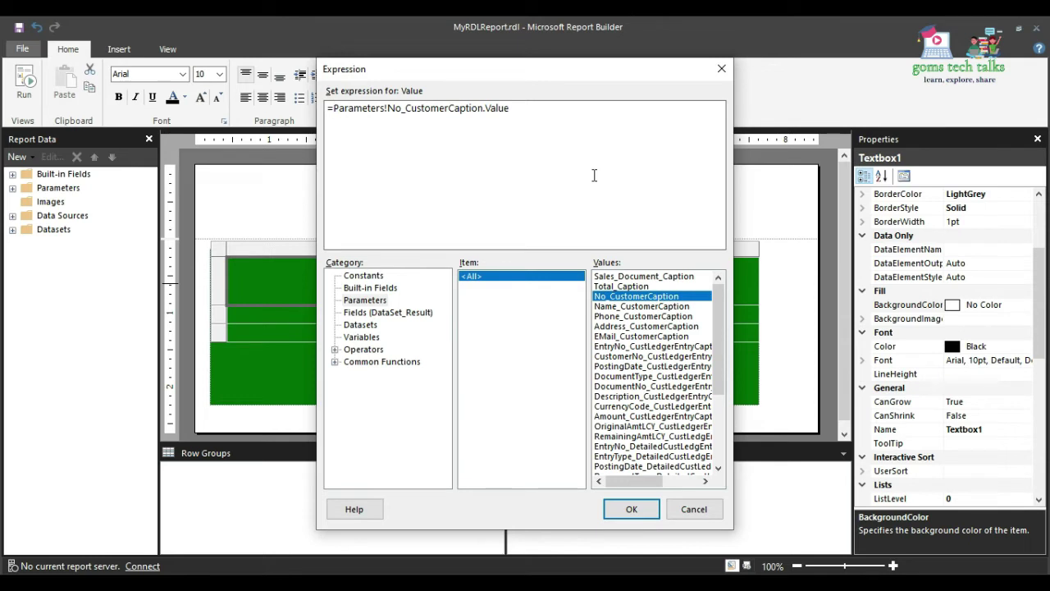
pyautogui.write('First')
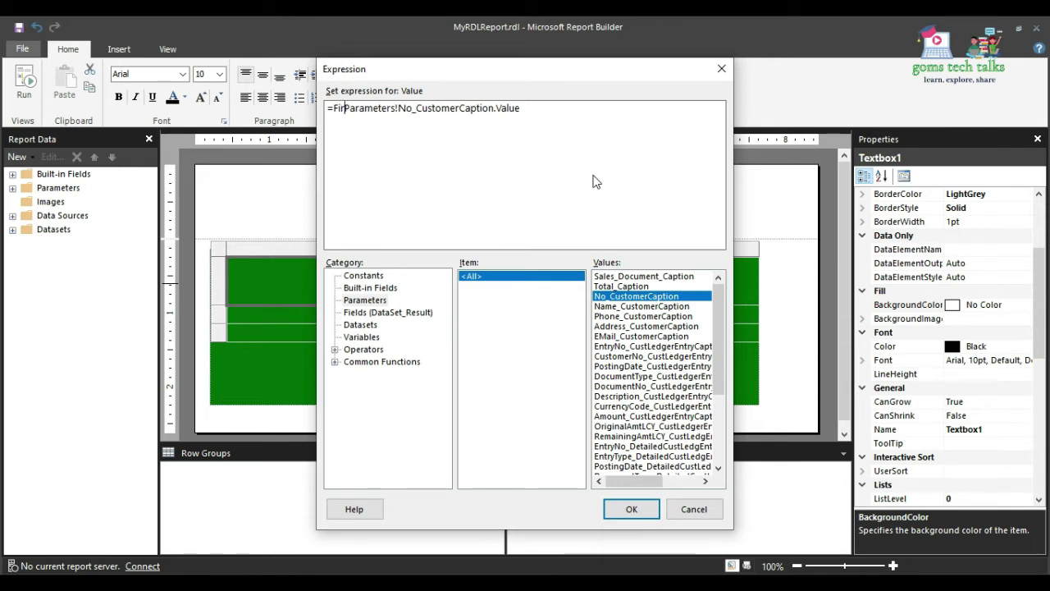
pyautogui.write('(')
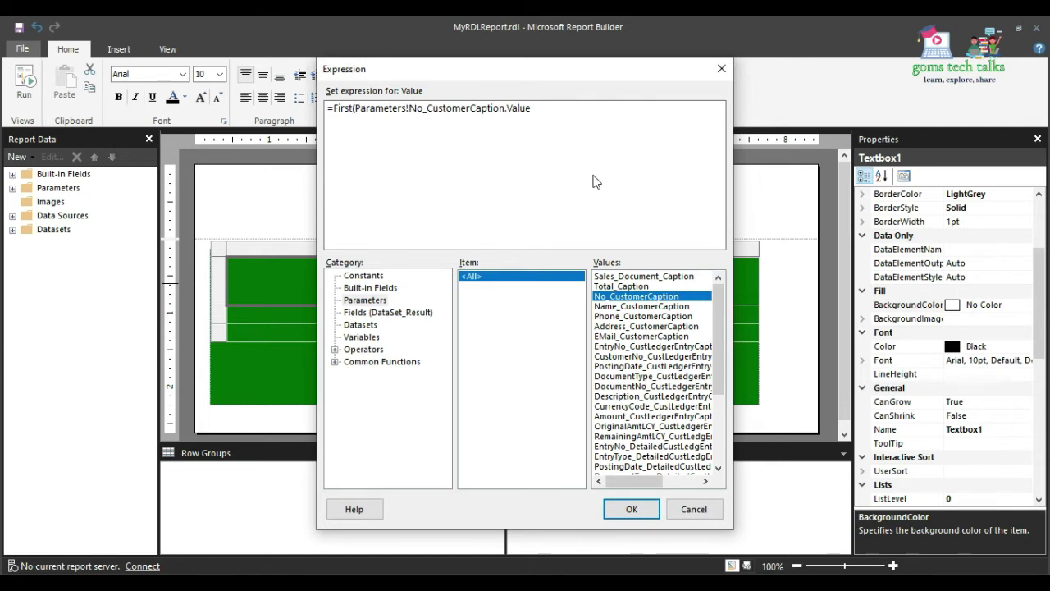
pyautogui.click(564, 114)
pyautogui.write(')')
pyautogui.click(625, 507)
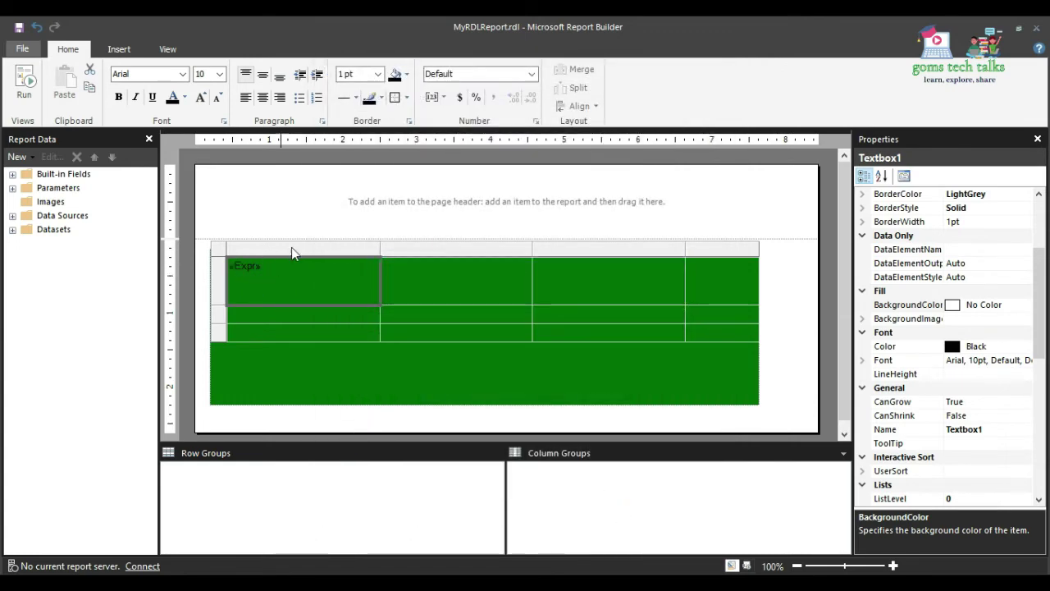
# Set the fill color of the green rectangle containing the nested table to Gold.
pyautogui.rightClick(578, 375)
pyautogui.click(629, 497)
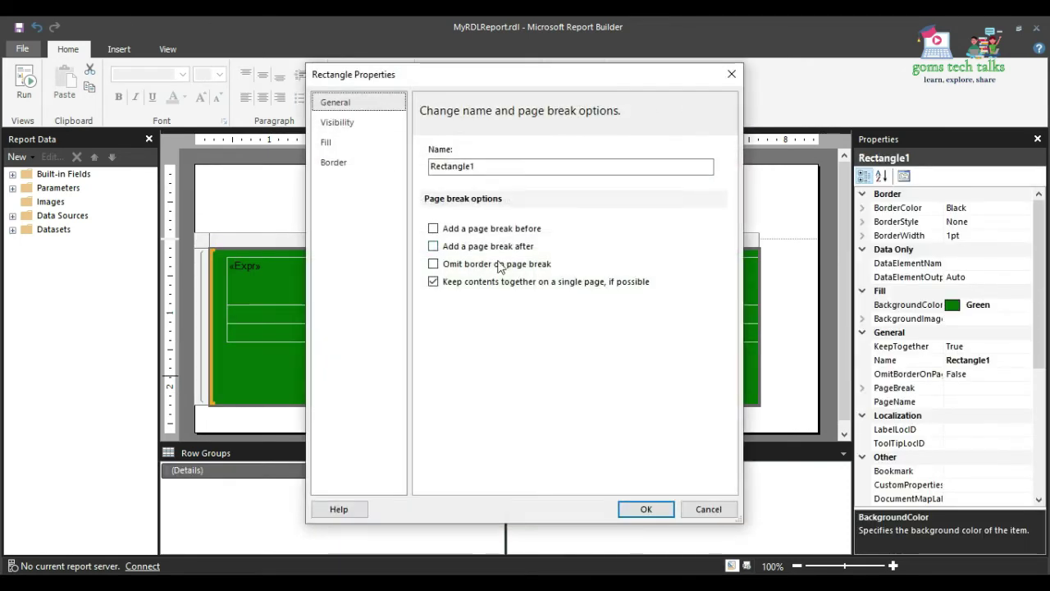
pyautogui.click(328, 141)
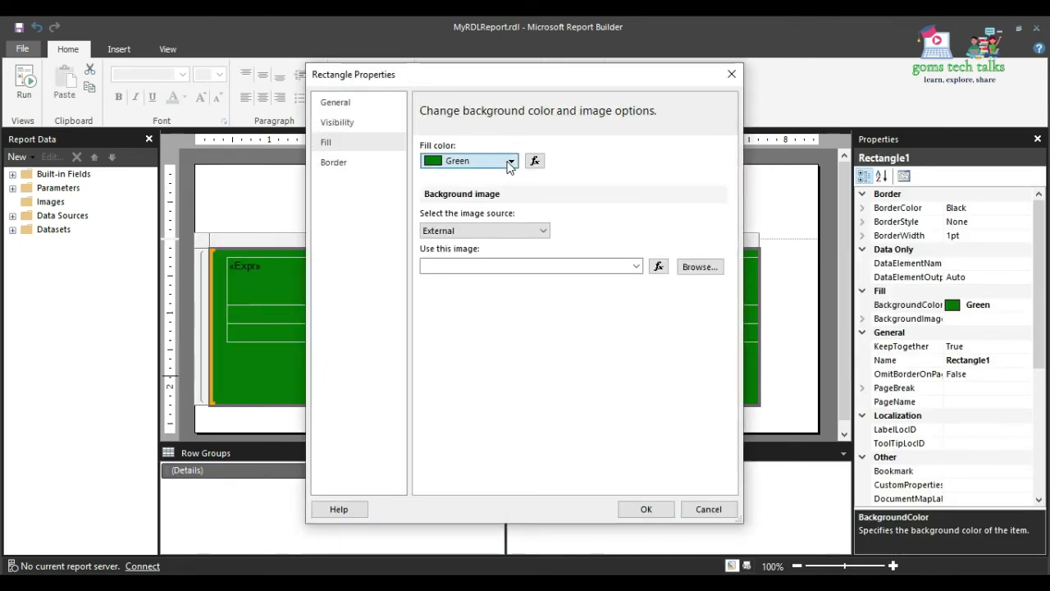
pyautogui.click(511, 161)
pyautogui.click(449, 253)
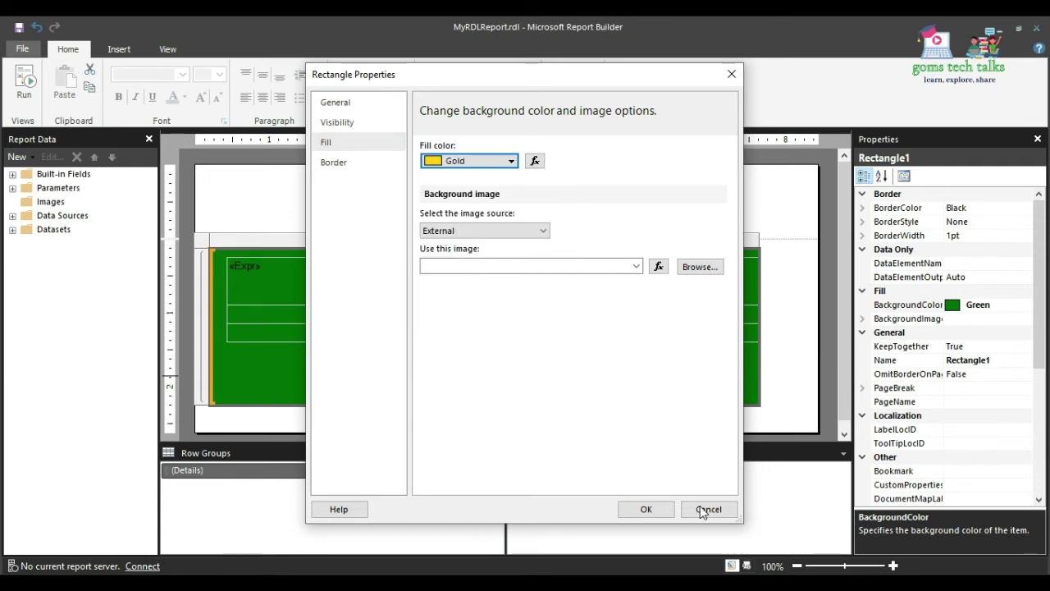
pyautogui.click(660, 508)
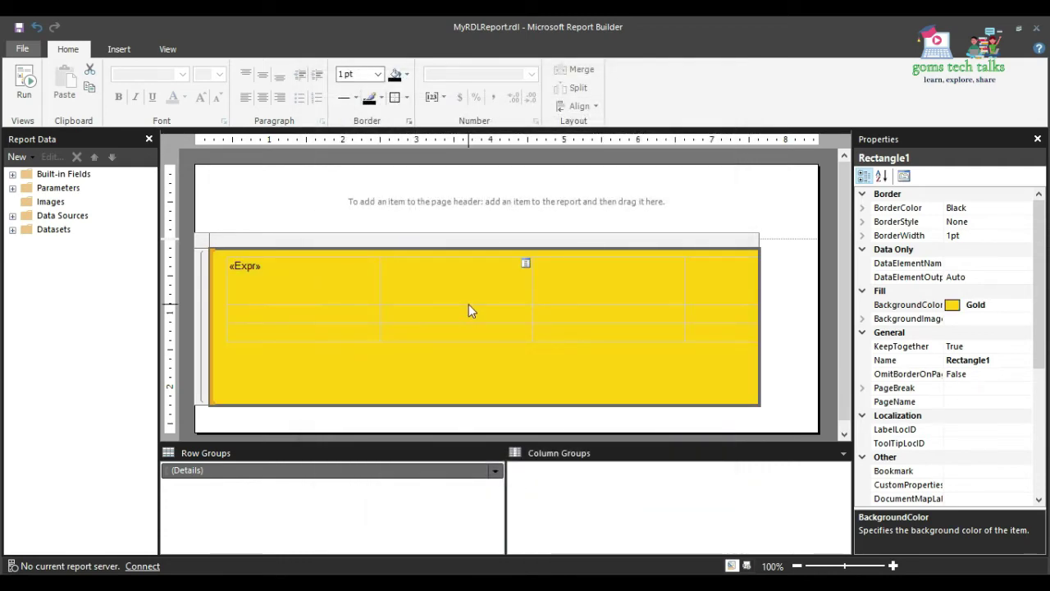
# Set the fill color of the rectangle containing the nested table to Tan.
pyautogui.rightClick(463, 353)
pyautogui.click(552, 472)
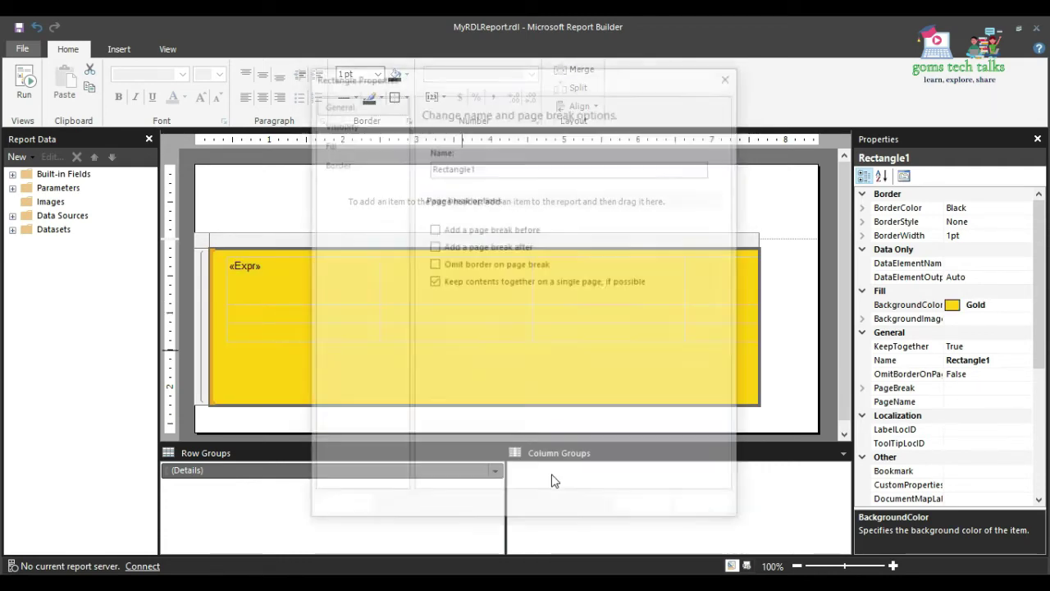
pyautogui.press('Down')
pyautogui.press('Down')
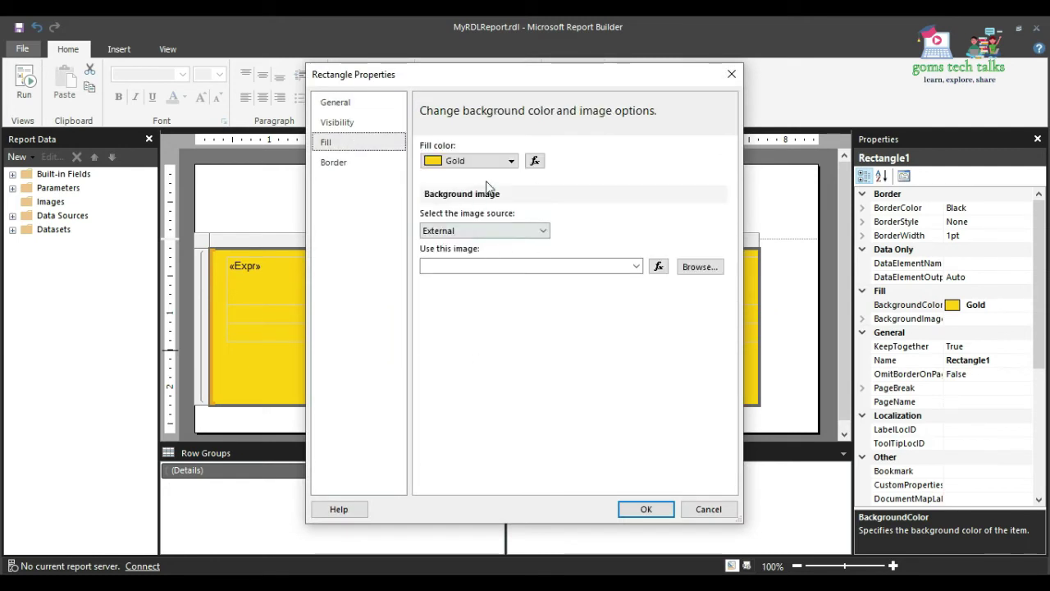
pyautogui.click(509, 161)
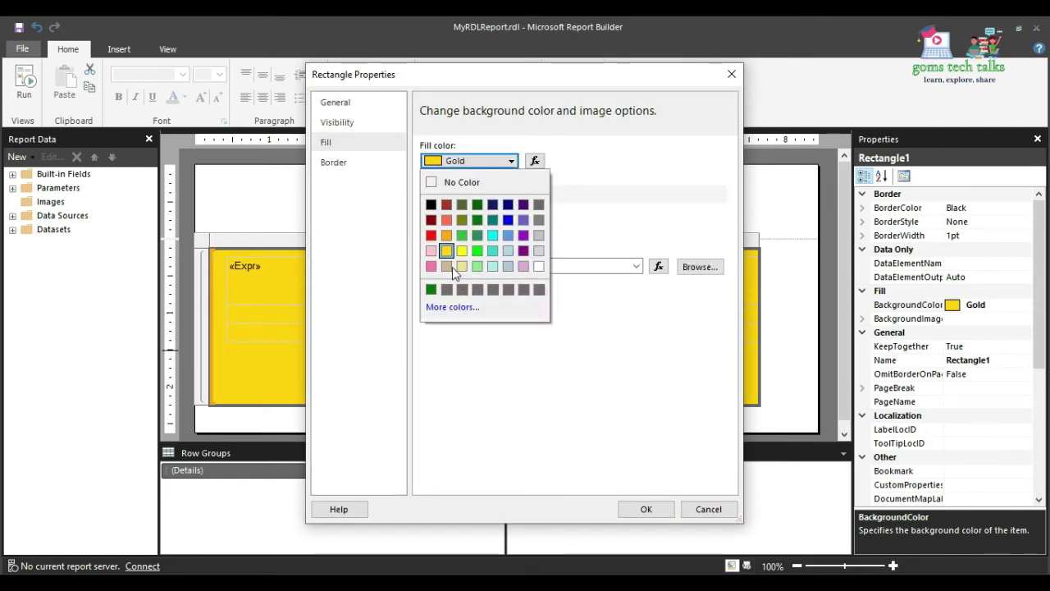
pyautogui.click(445, 266)
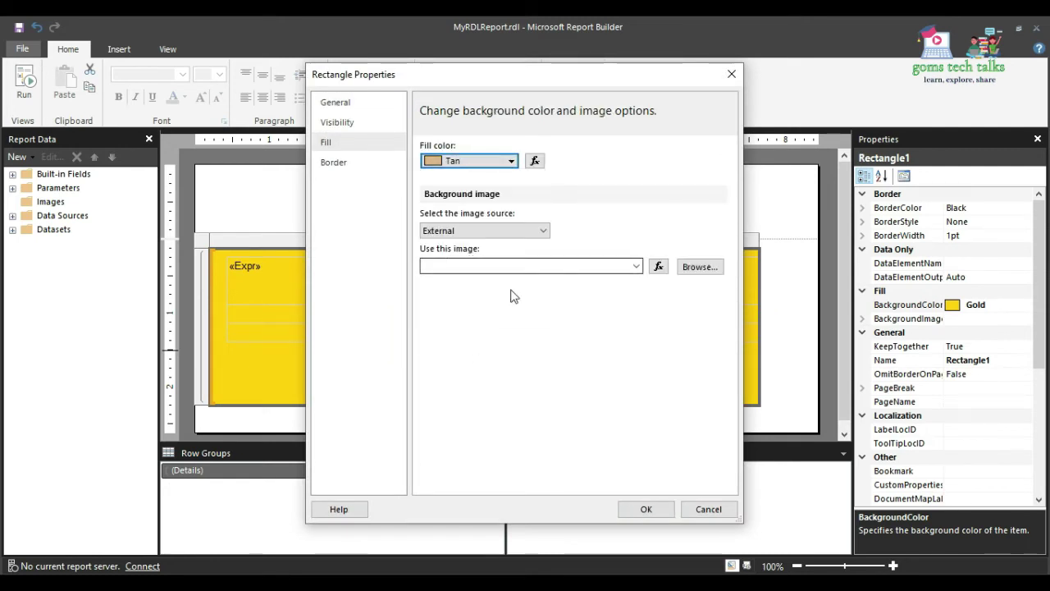
pyautogui.click(649, 507)
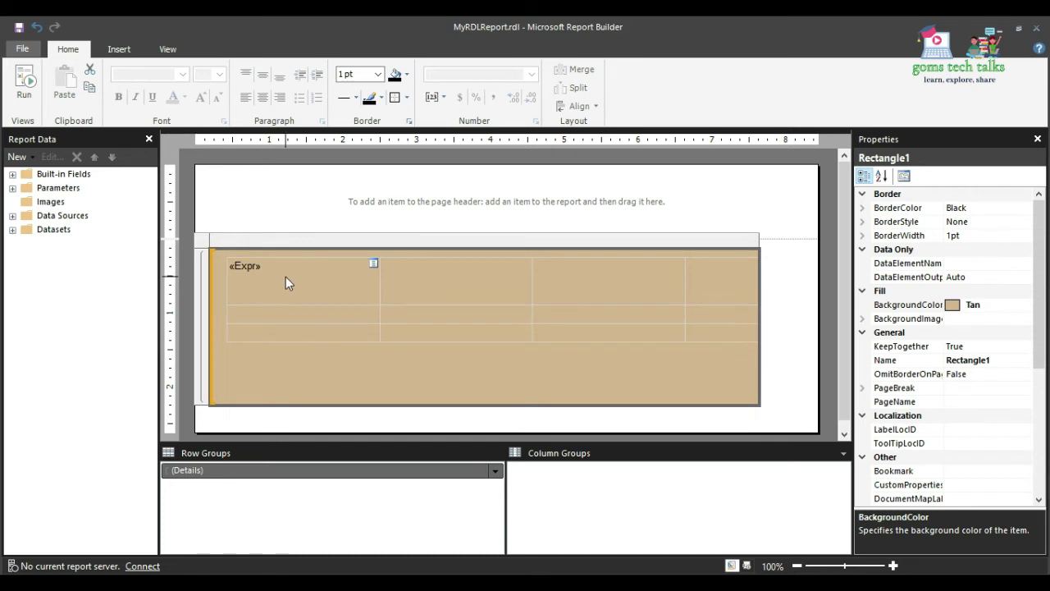
# Set the first-row, second-column cell's expression to =Fields!No_Customer.Value from the DataSet_Result fields.
pyautogui.click(447, 271)
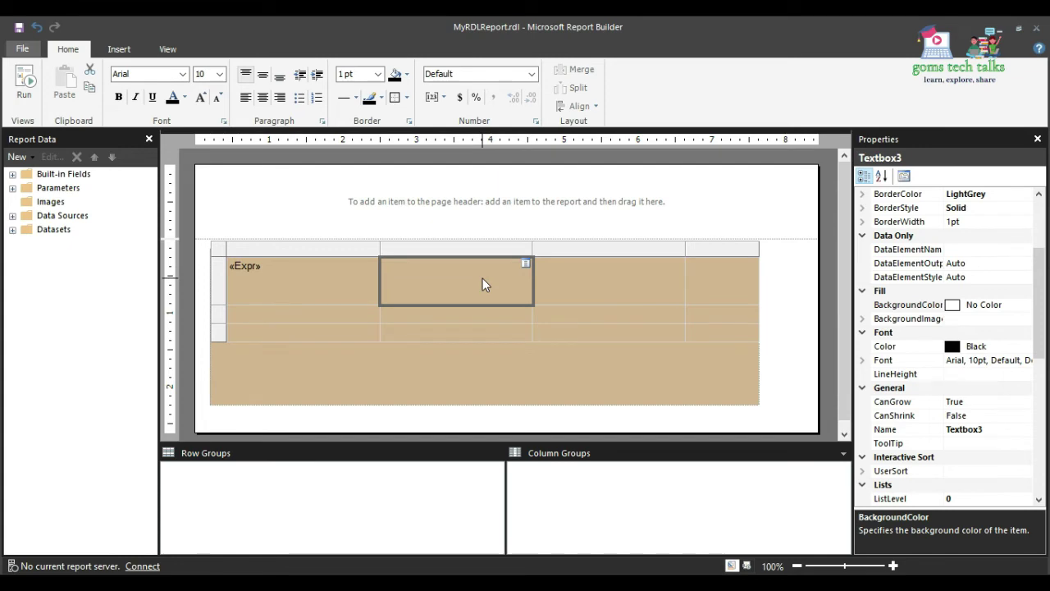
pyautogui.rightClick(482, 279)
pyautogui.click(534, 399)
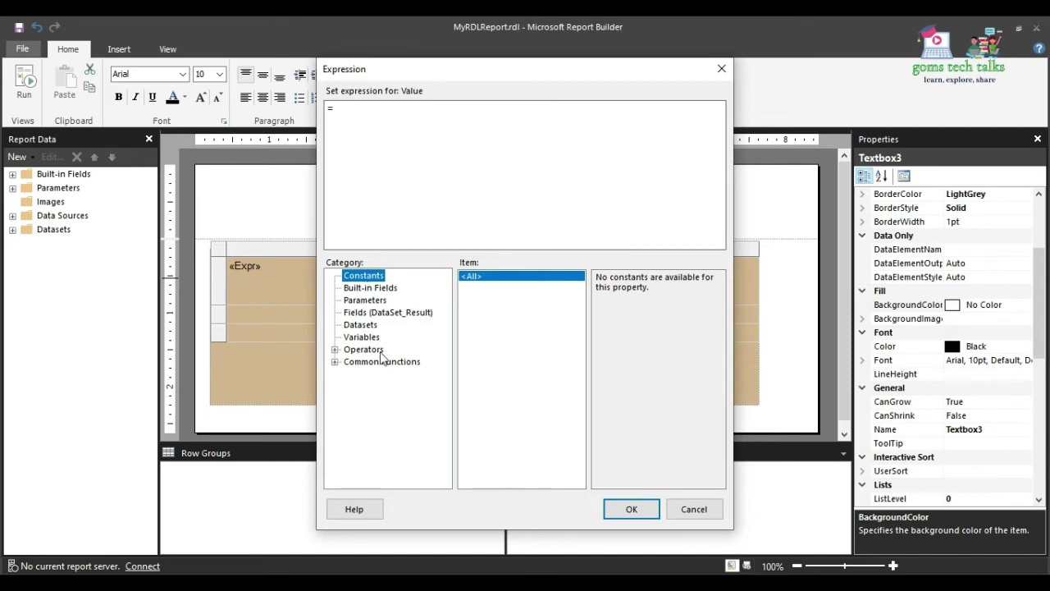
pyautogui.click(365, 301)
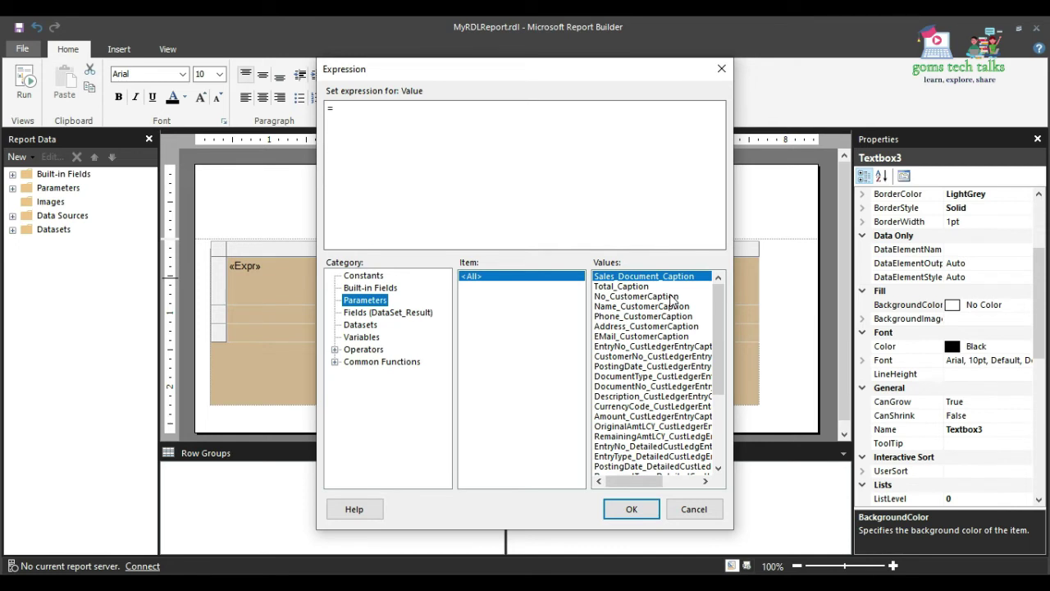
pyautogui.click(369, 312)
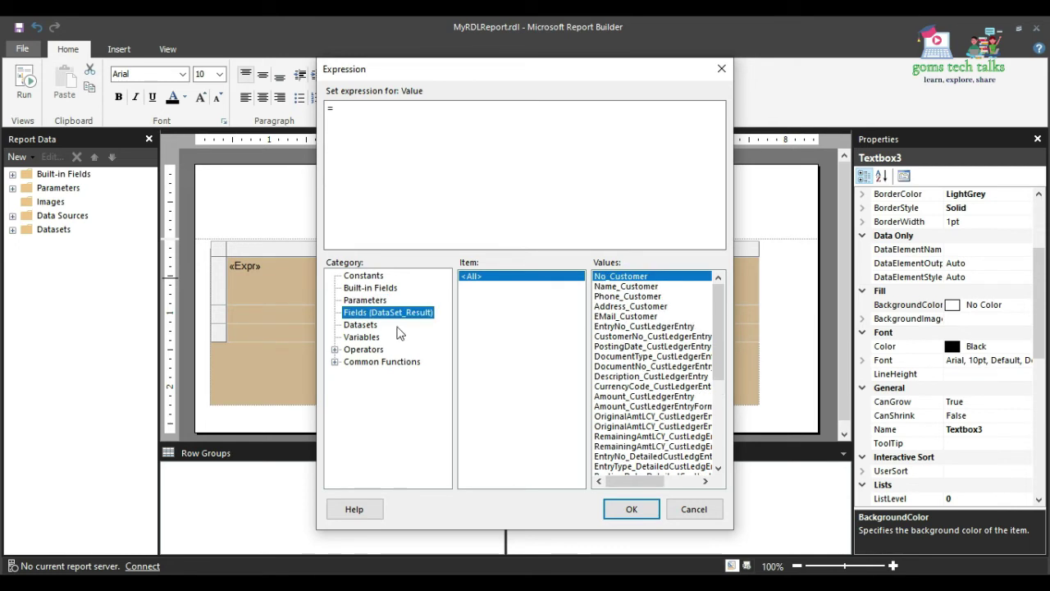
pyautogui.click(639, 280)
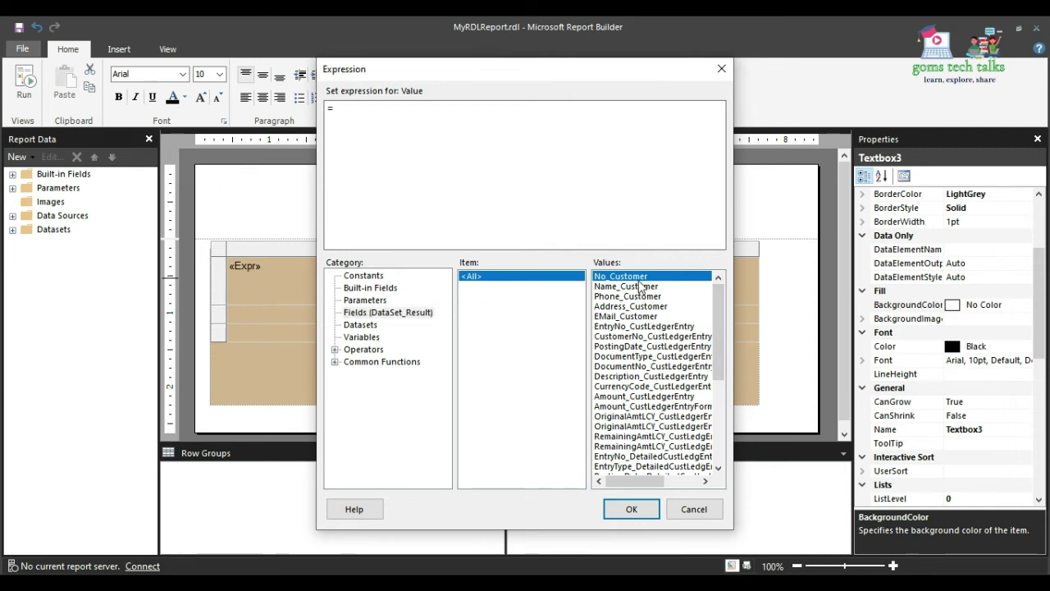
pyautogui.doubleClick(639, 280)
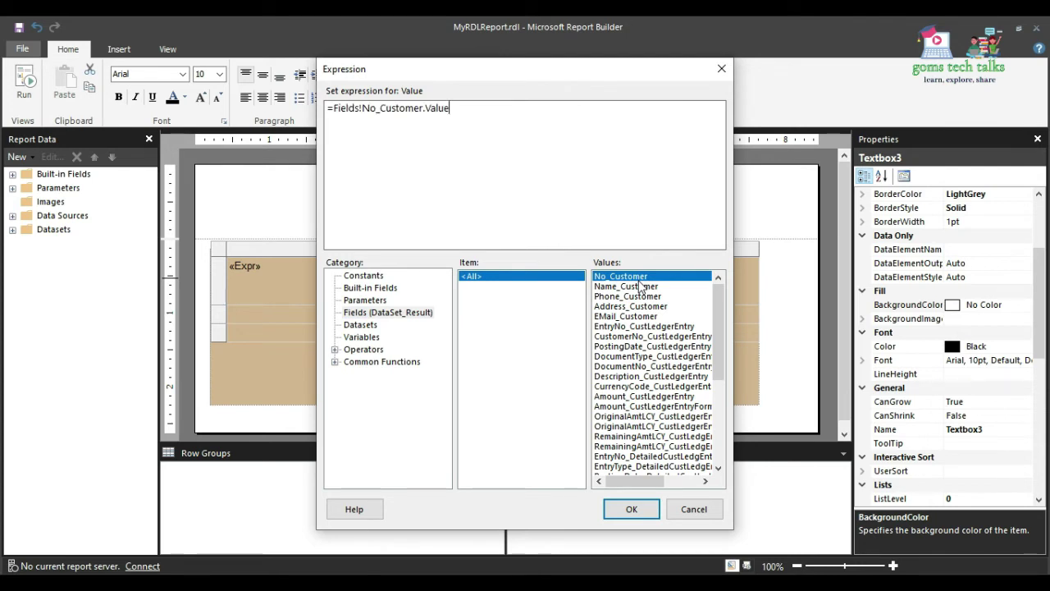
pyautogui.moveTo(332, 108); pyautogui.dragTo(457, 107)
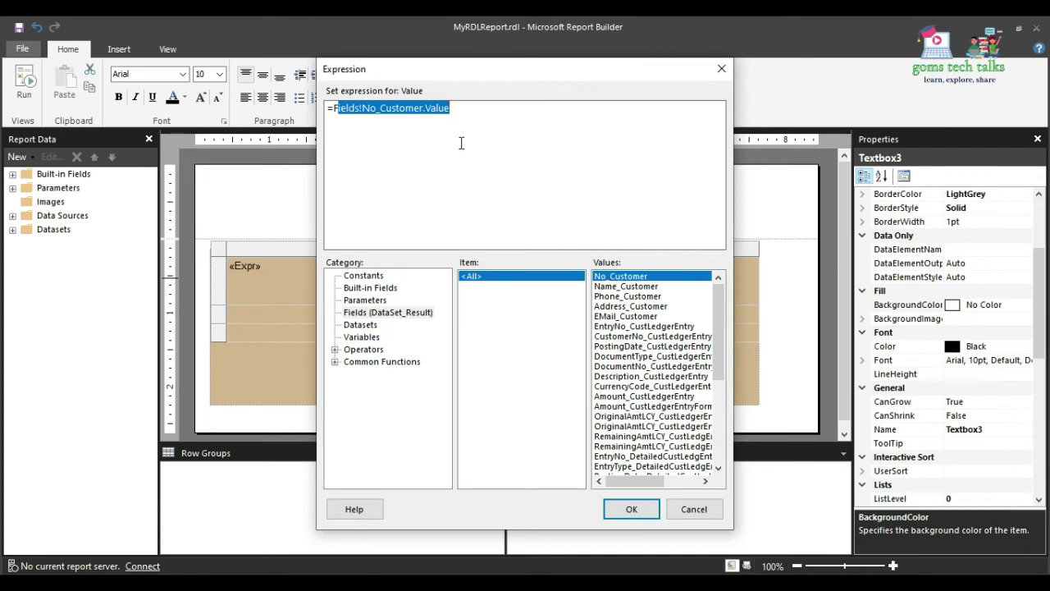
pyautogui.click(358, 129)
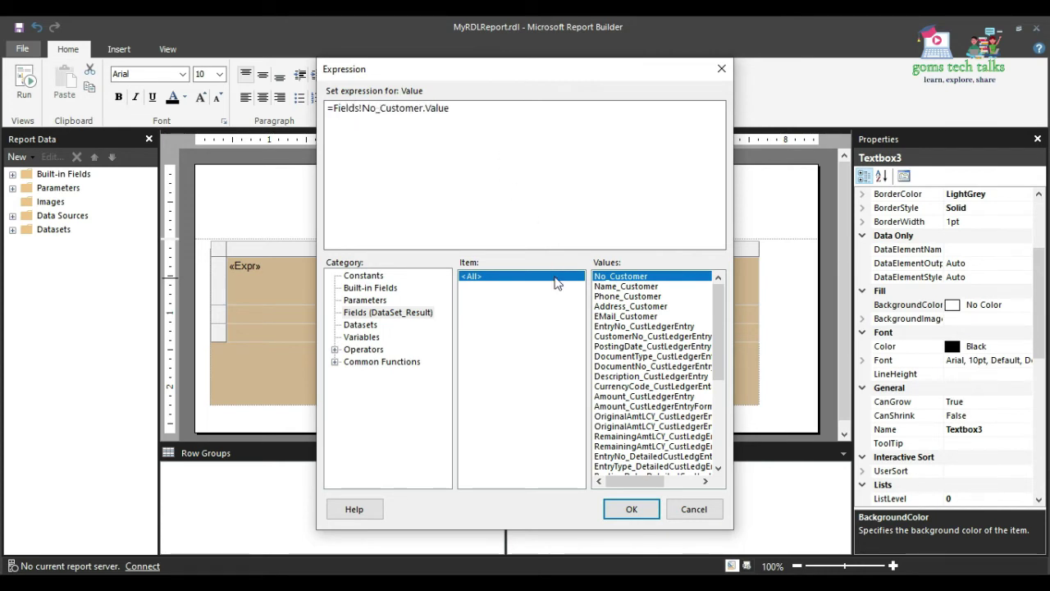
pyautogui.click(632, 508)
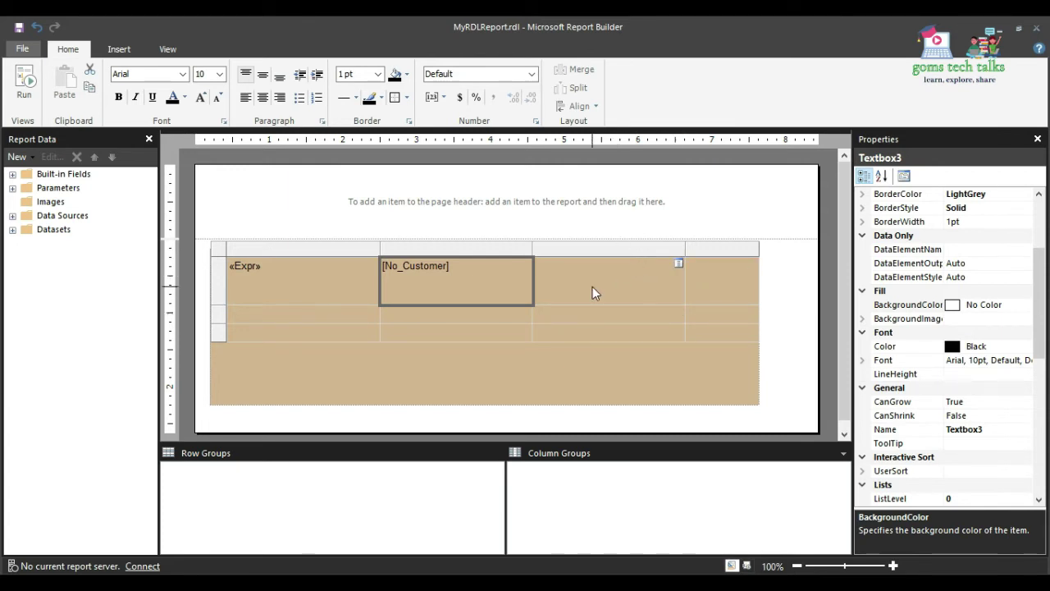
# Insert the Name_CustomerCaption parameter into the value expression of the second-row, first-column cell.
pyautogui.click(278, 316)
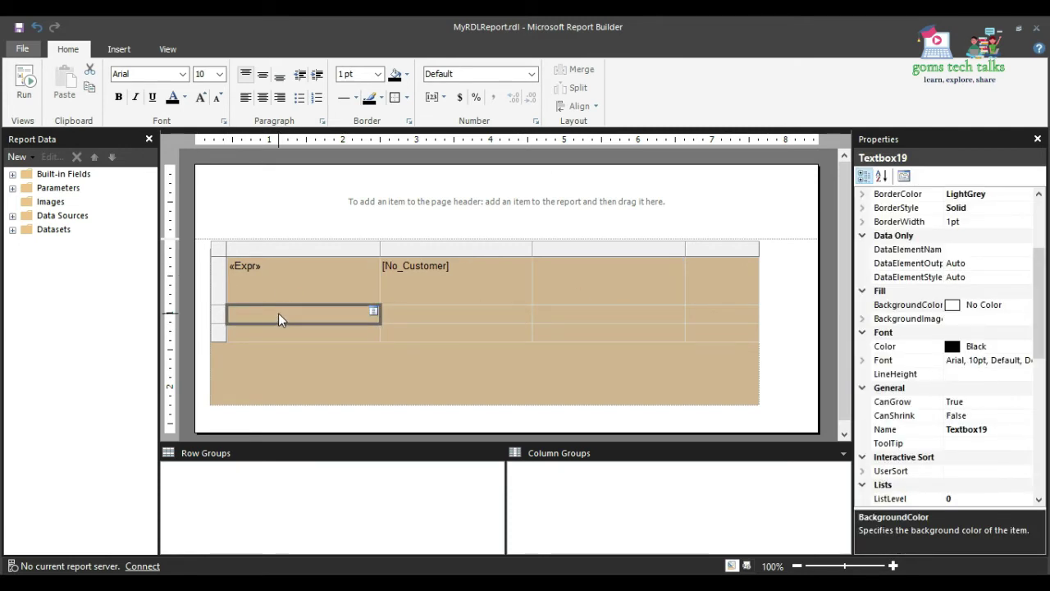
pyautogui.rightClick(278, 318)
pyautogui.click(330, 401)
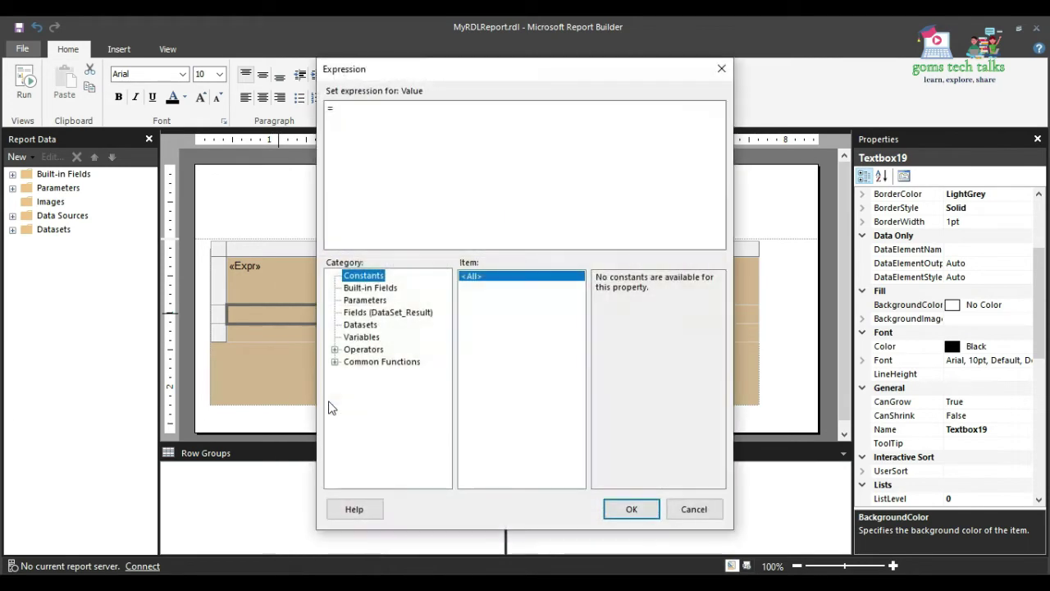
pyautogui.click(365, 301)
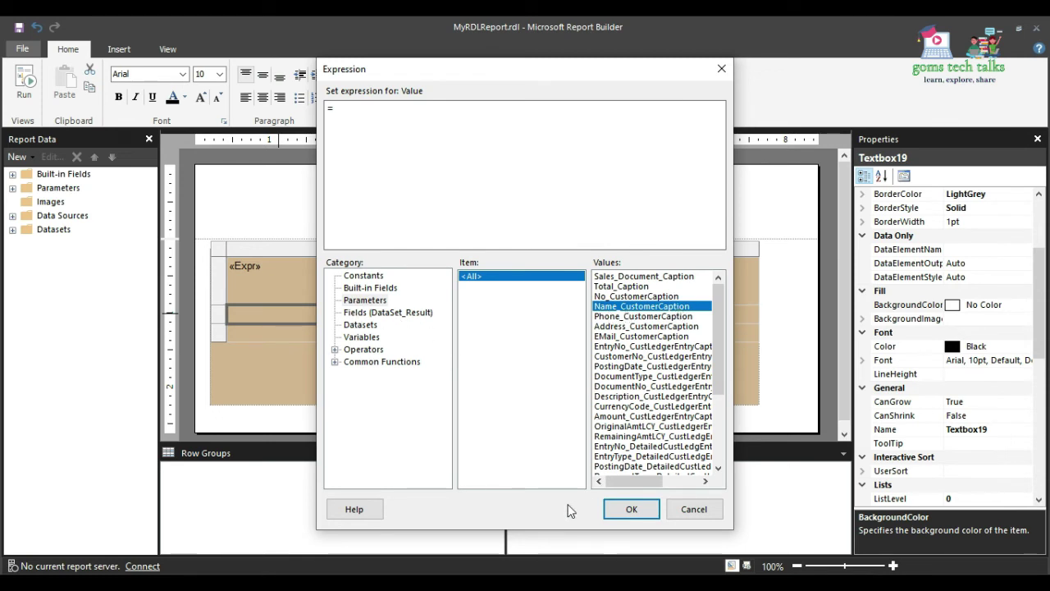
pyautogui.doubleClick(606, 307)
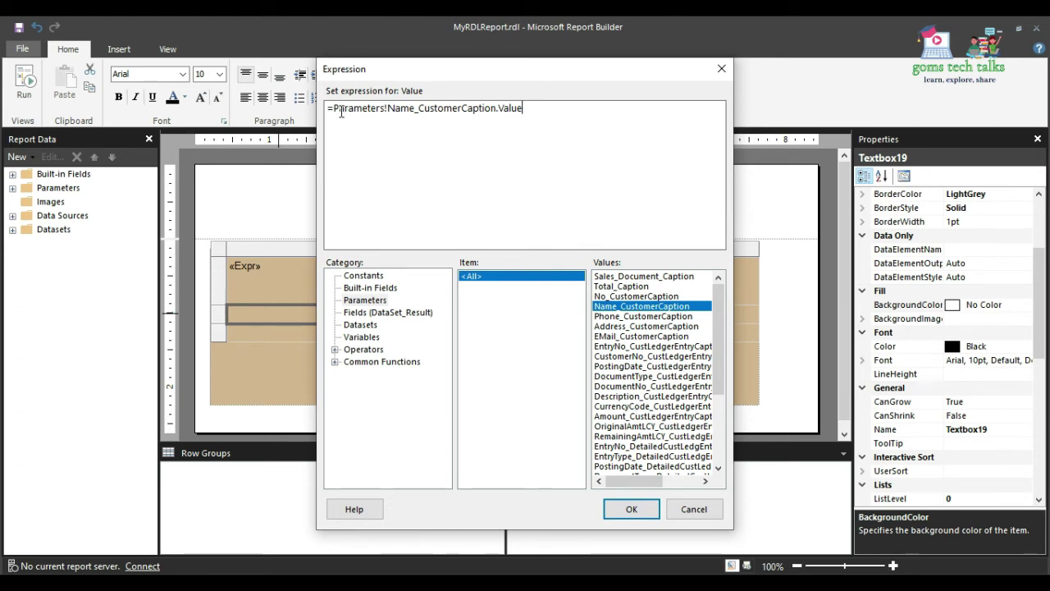
# Wrap the parameter in a First function, giving =First(Parameters!Name_CustomerCaption.Value), and apply the expression to the cell.
pyautogui.press('Home')
pyautogui.press('Right')
pyautogui.write('First(')
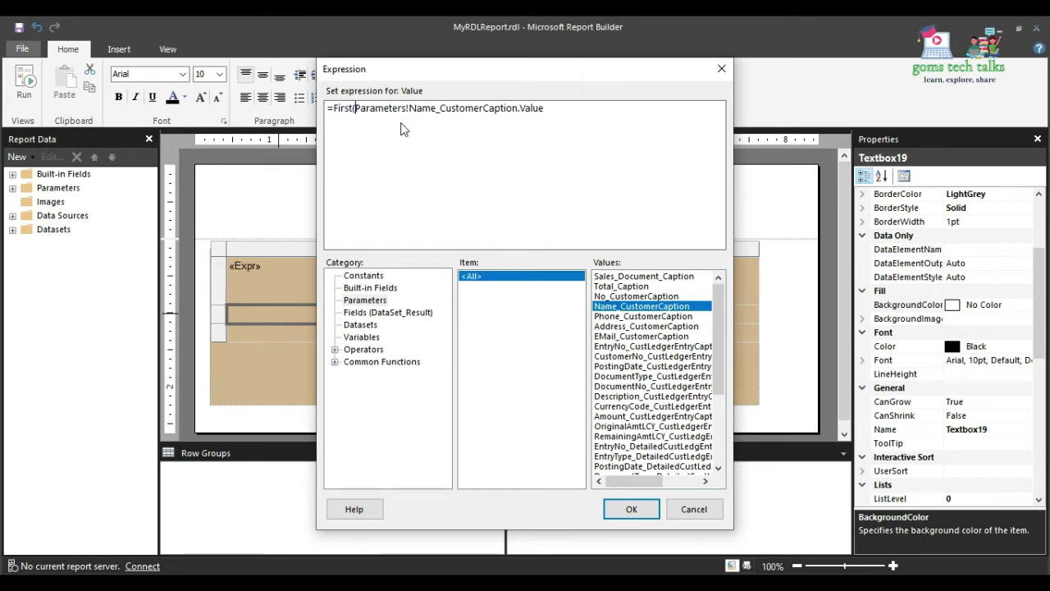
pyautogui.write(')')
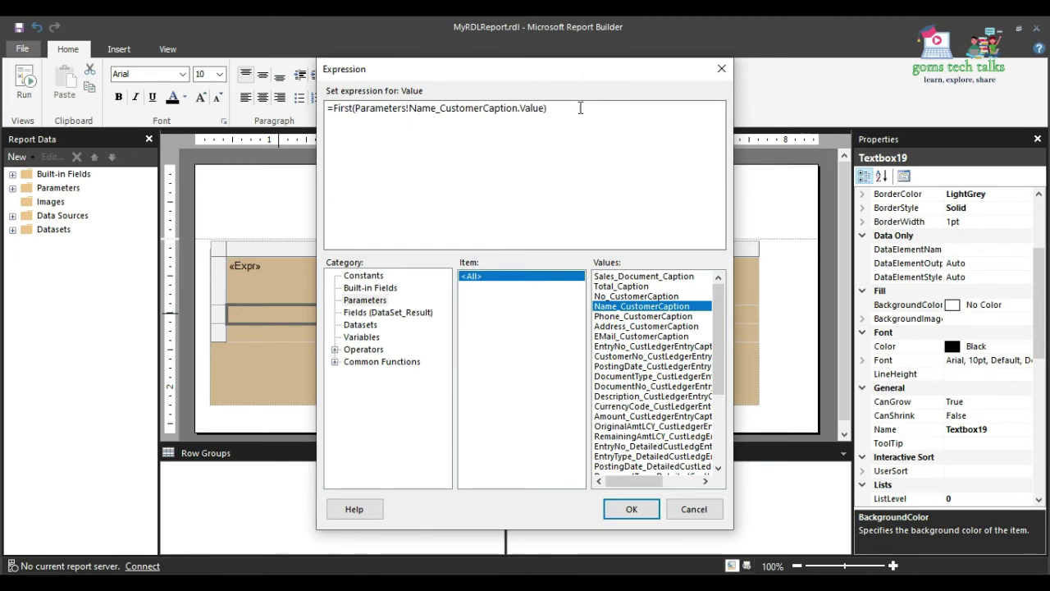
pyautogui.click(631, 511)
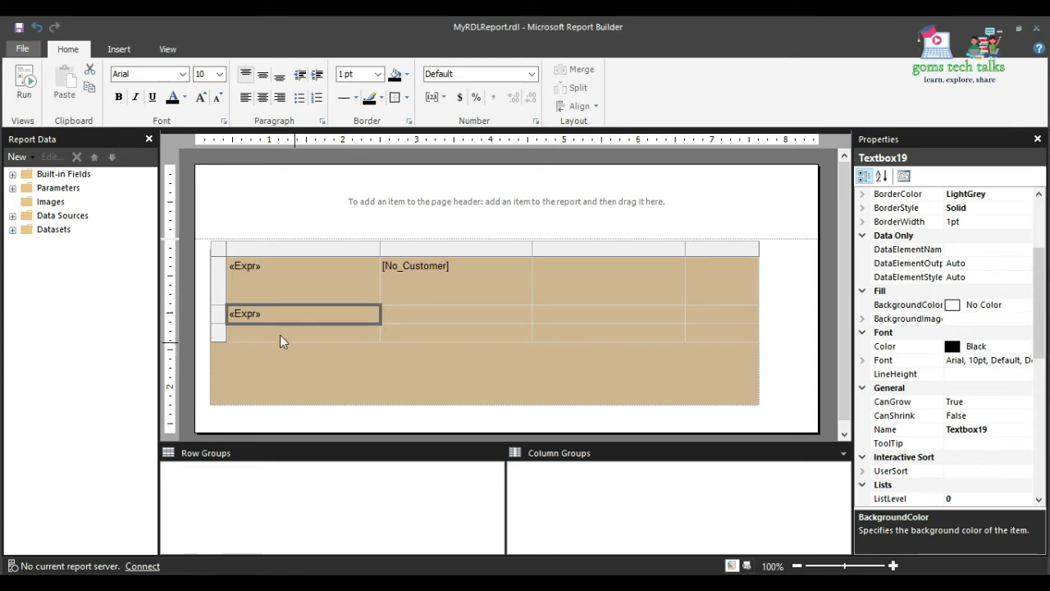
pyautogui.rightClick(415, 313)
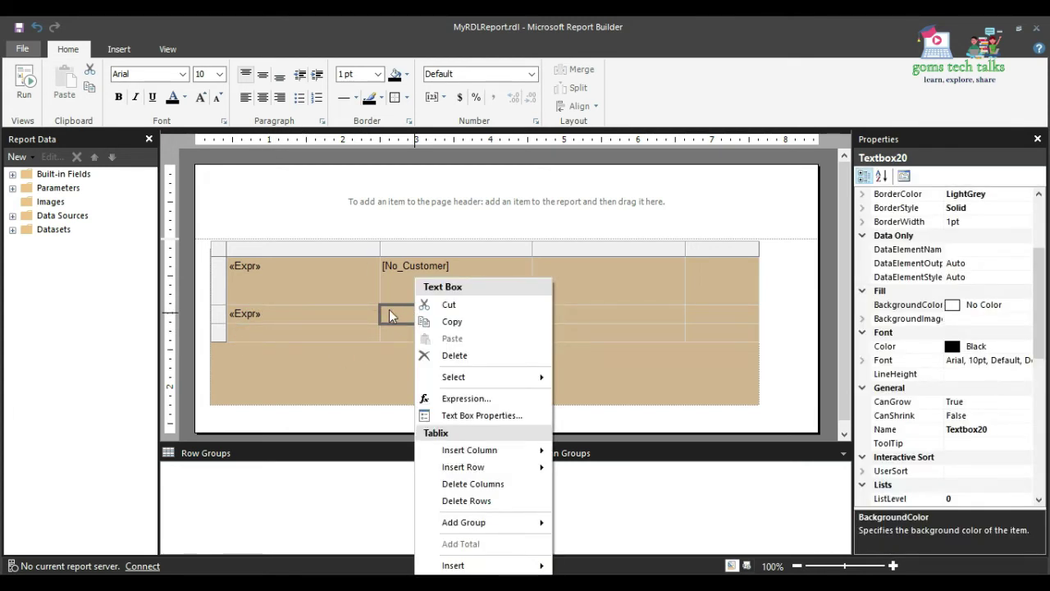
pyautogui.click(463, 398)
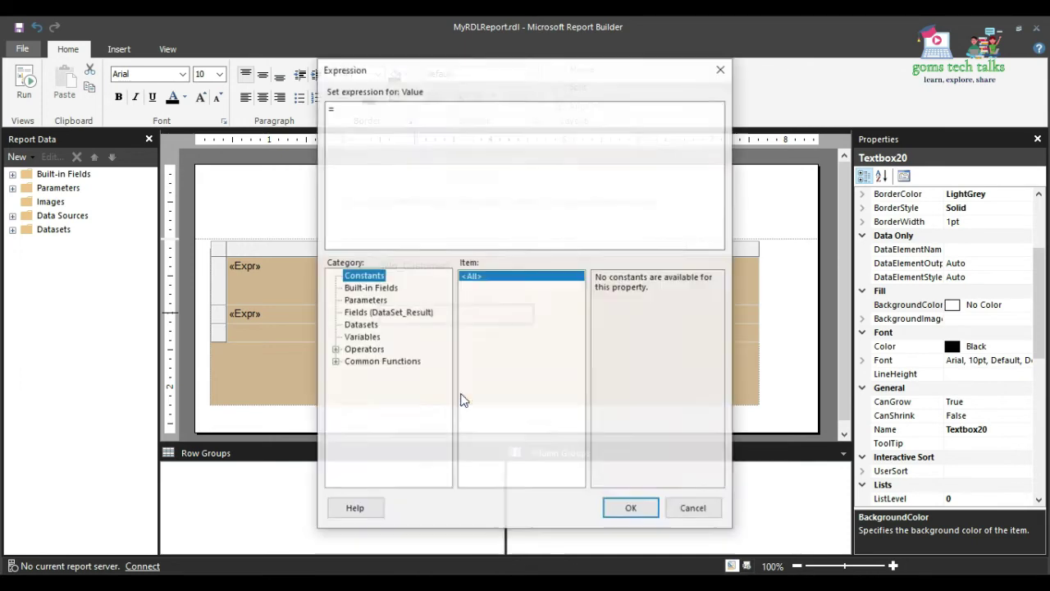
pyautogui.click(366, 315)
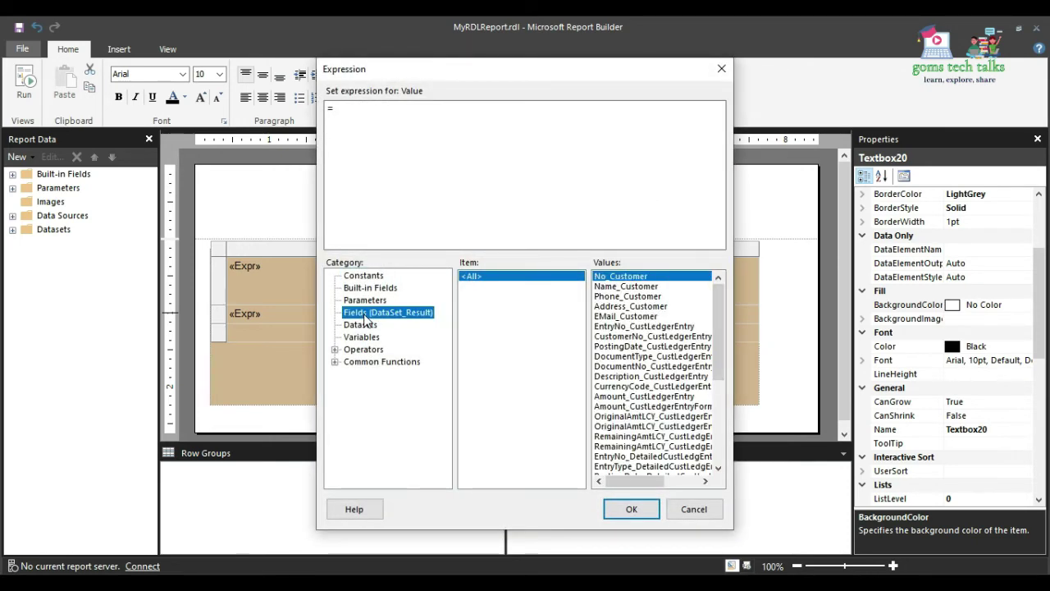
pyautogui.scroll(-5, 628, 322)
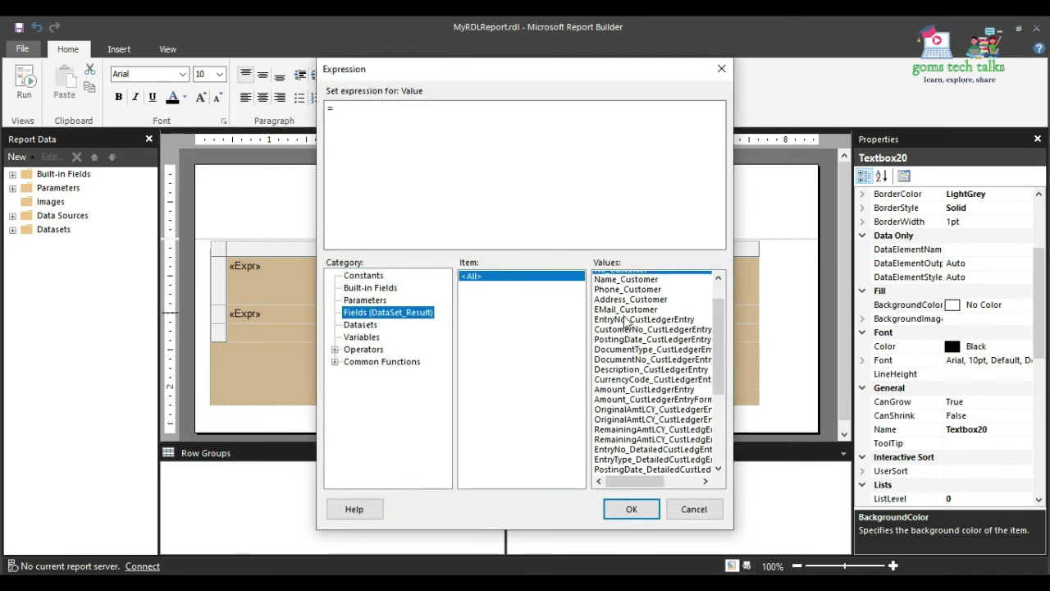
pyautogui.scroll(5, 627, 321)
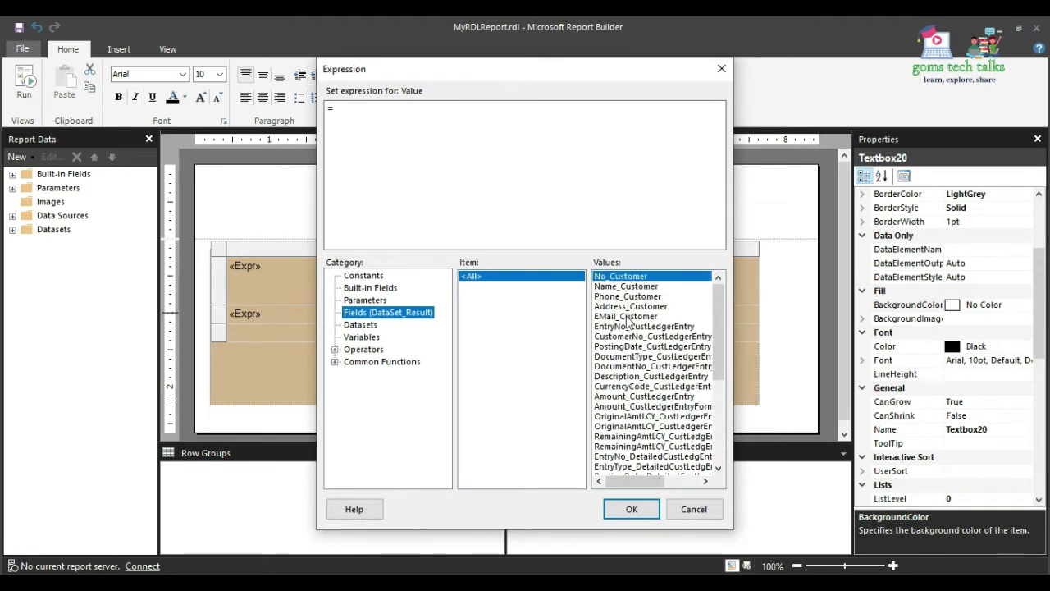
pyautogui.click(693, 512)
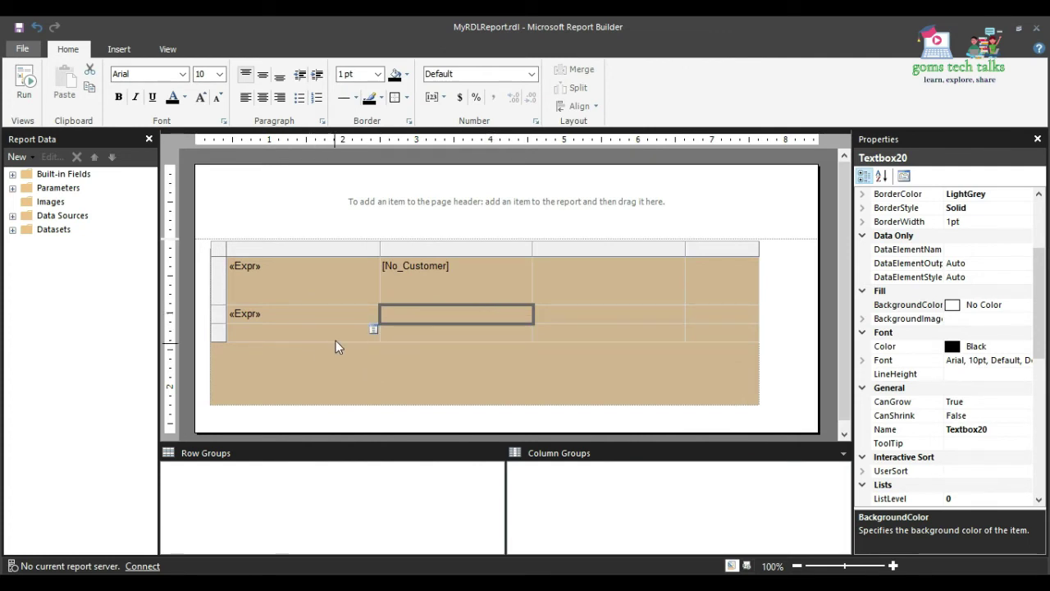
# Insert the Address_CustomerCaption parameter into the value expression of the first-row, third-column cell.
pyautogui.click(553, 275)
pyautogui.rightClick(554, 275)
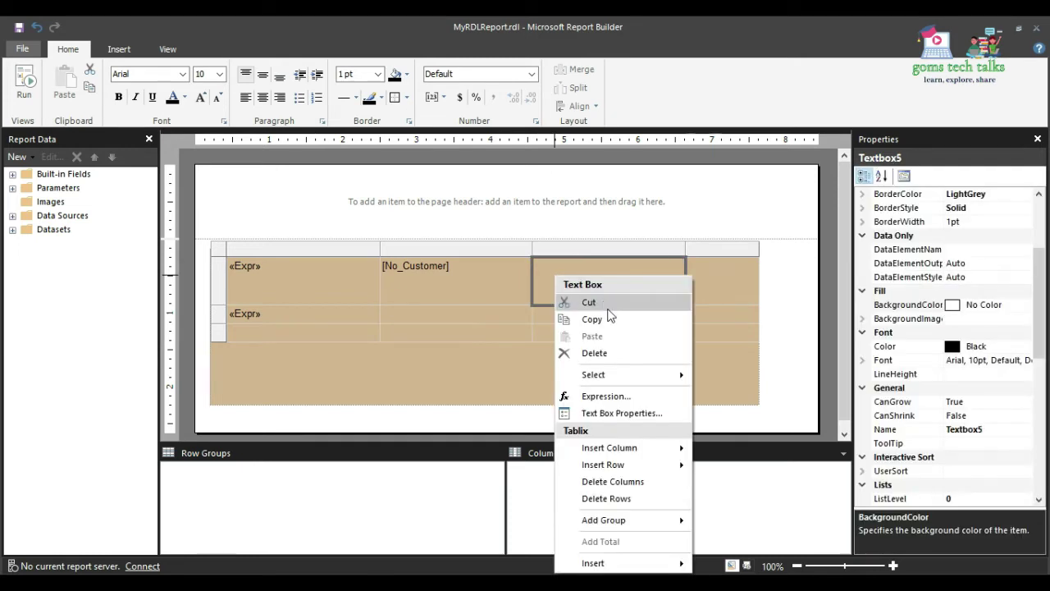
pyautogui.click(611, 396)
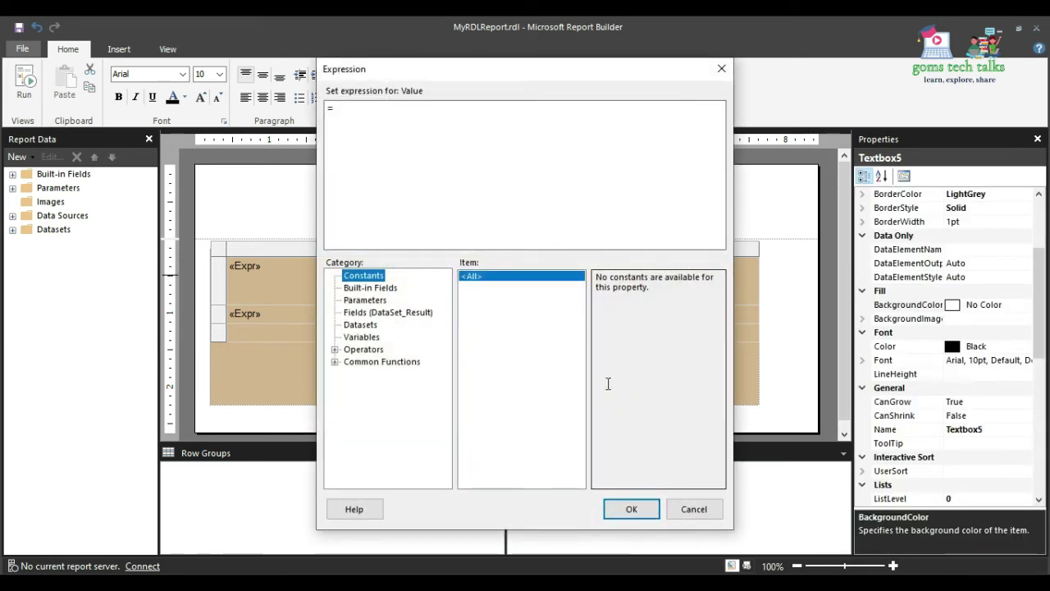
pyautogui.click(380, 302)
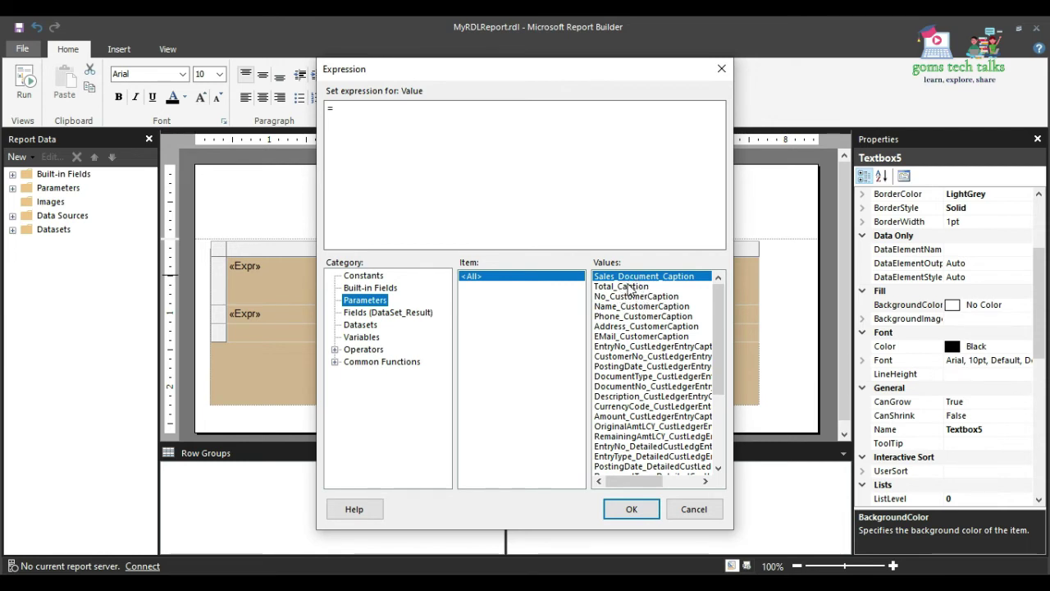
pyautogui.click(623, 326)
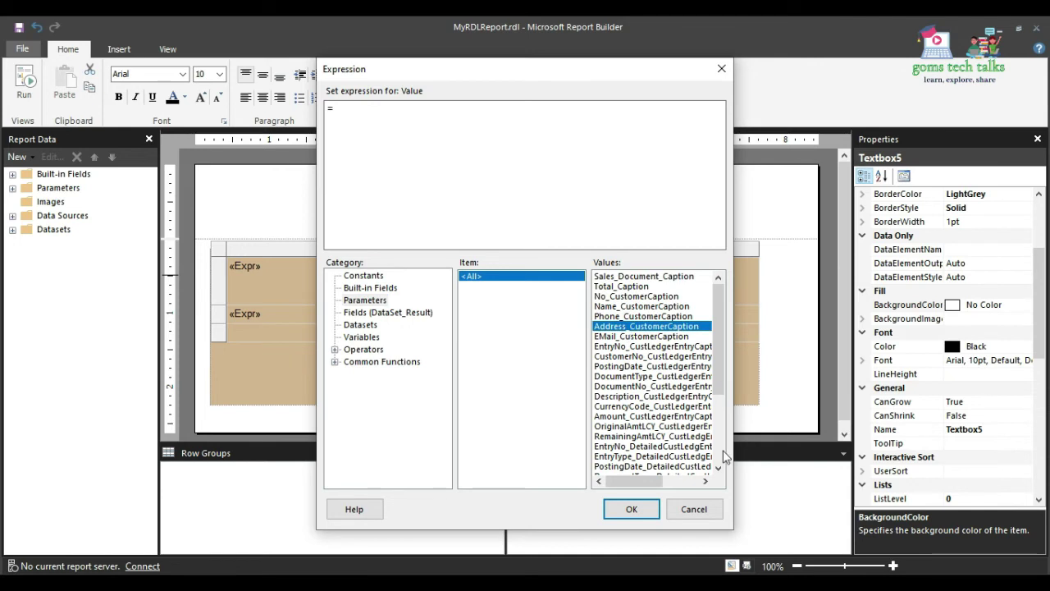
pyautogui.doubleClick(643, 328)
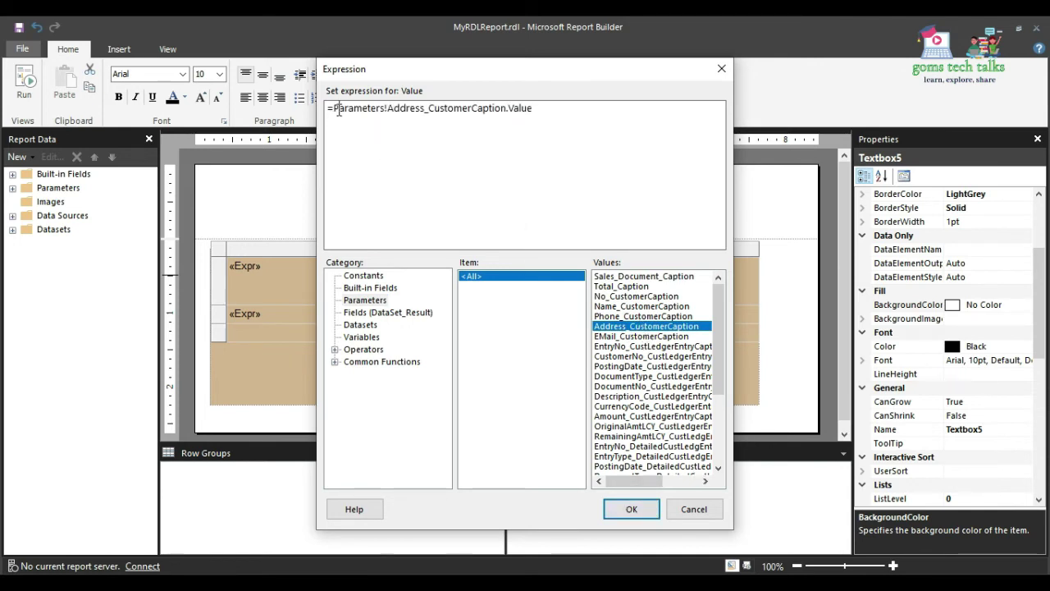
# Complete the expression as =First(Parameters!Address_CustomerCaption.Value) and apply it to the first-row, third-column cell.
pyautogui.press('Home')
pyautogui.press('Right')
pyautogui.write('First')
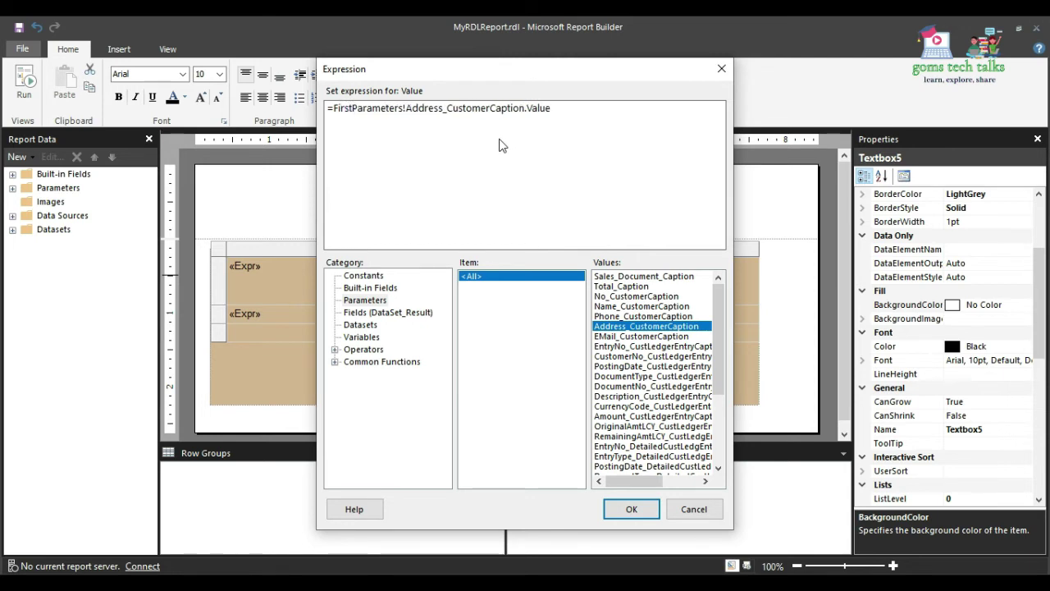
pyautogui.write('(')
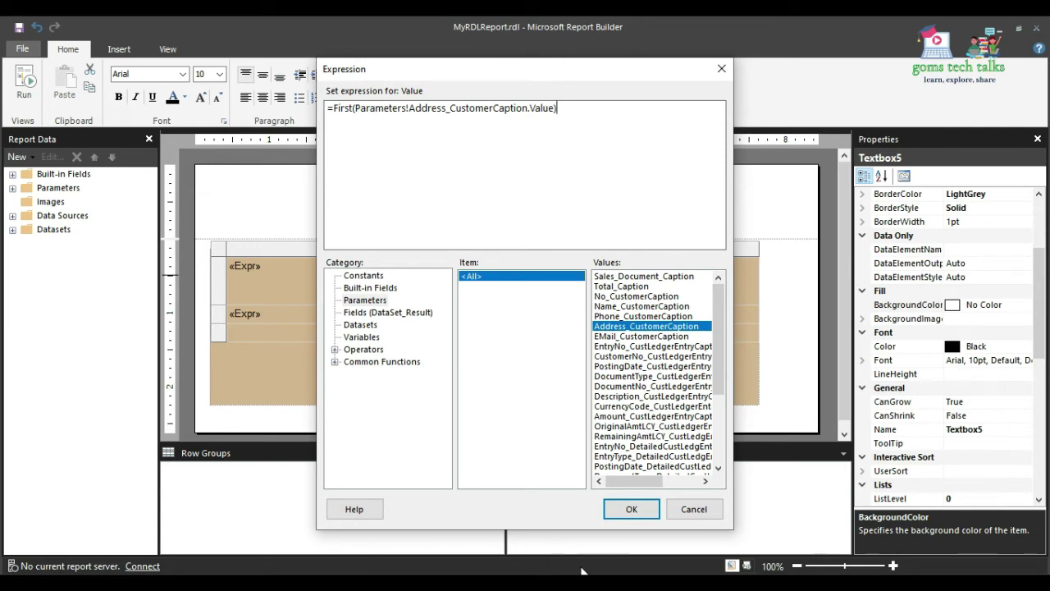
pyautogui.click(629, 507)
# Check which caption parameter the second-row, first-column cell's expression uses.
pyautogui.click(445, 311)
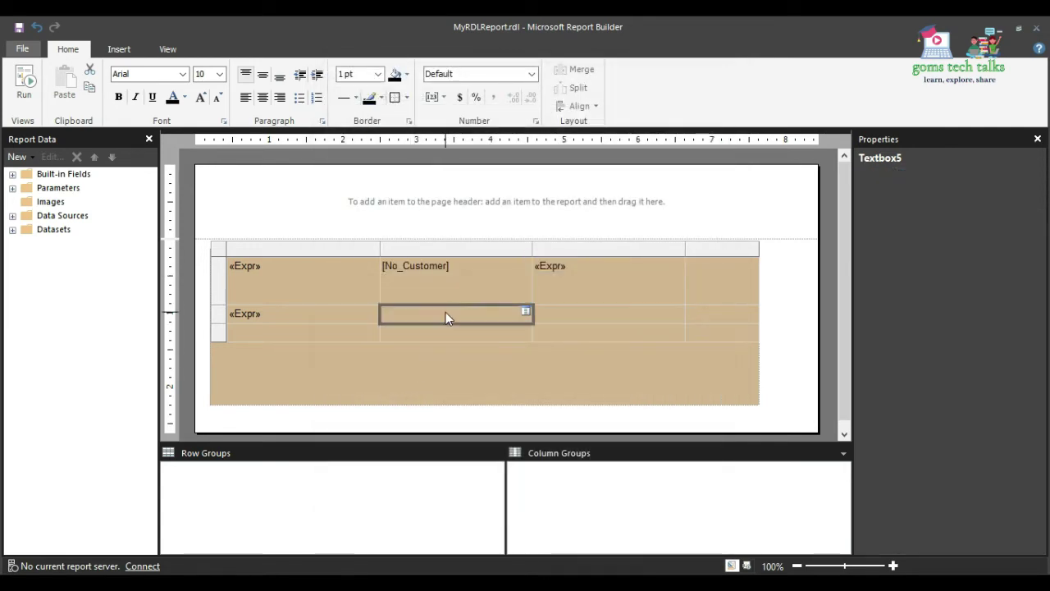
pyautogui.doubleClick(252, 315)
pyautogui.rightClick(255, 316)
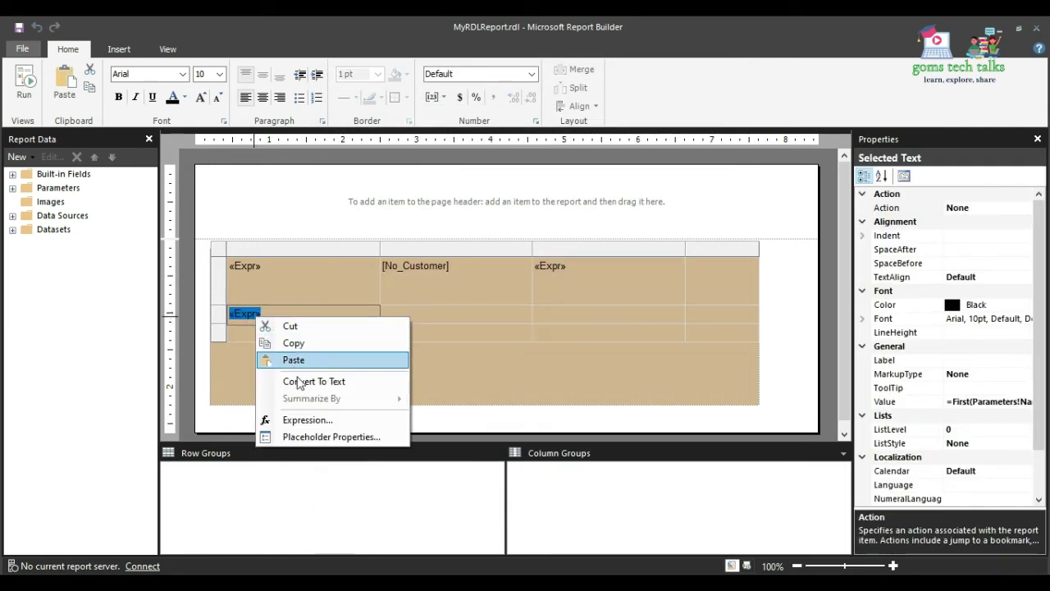
pyautogui.click(305, 417)
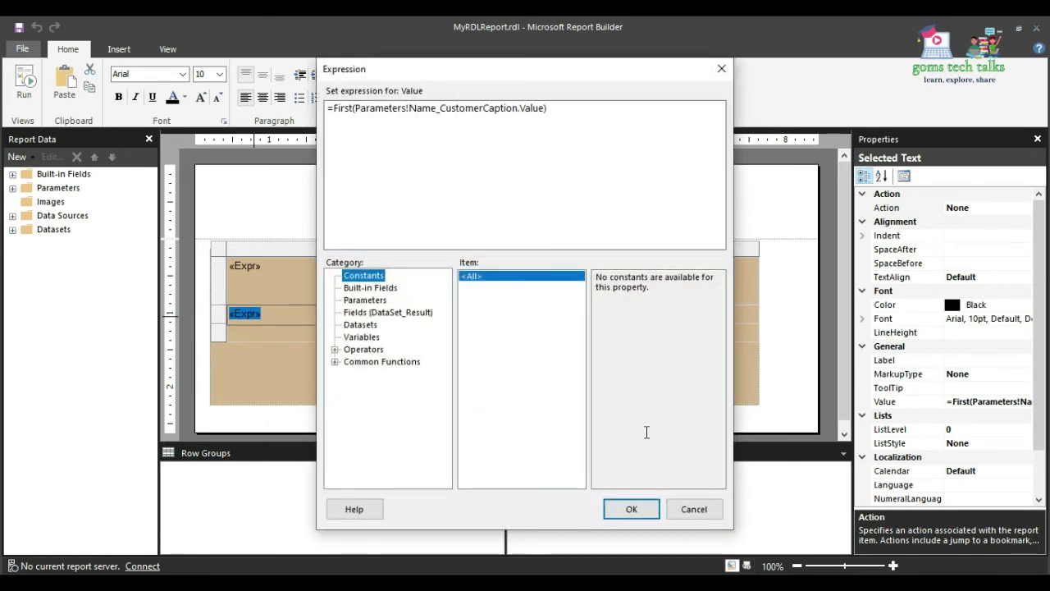
pyautogui.click(628, 513)
# Set the second-row, second-column cell's expression to the Name_Customer field from DataSet_Result.
pyautogui.rightClick(432, 313)
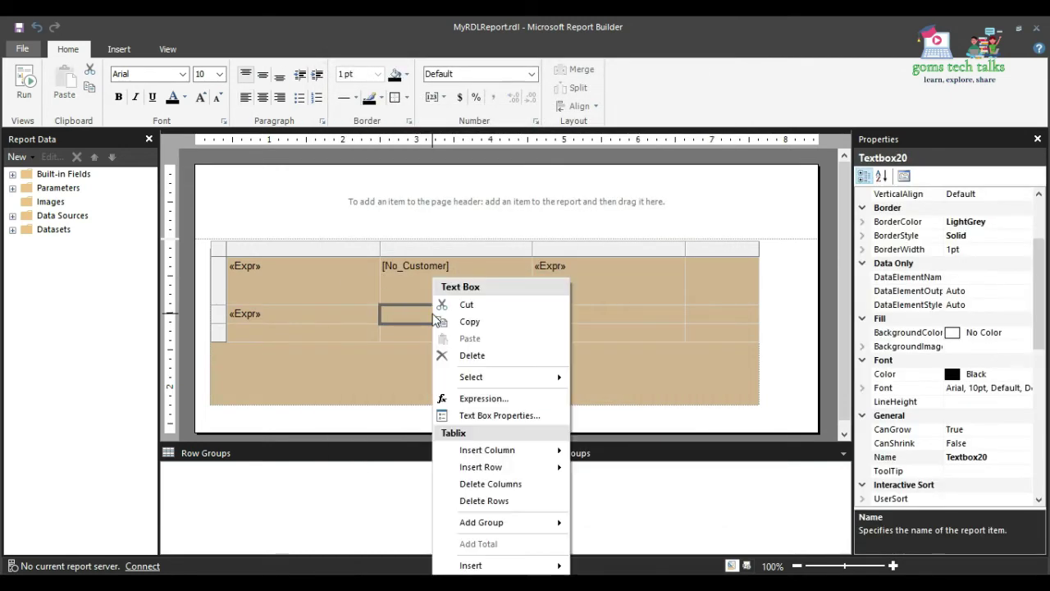
pyautogui.click(484, 398)
pyautogui.click(365, 312)
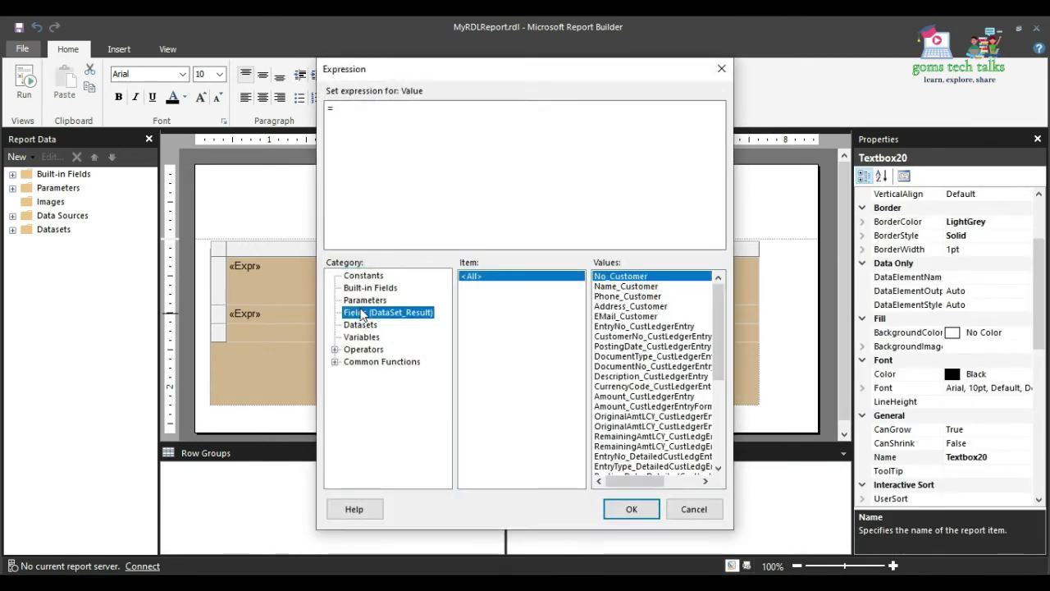
pyautogui.click(627, 286)
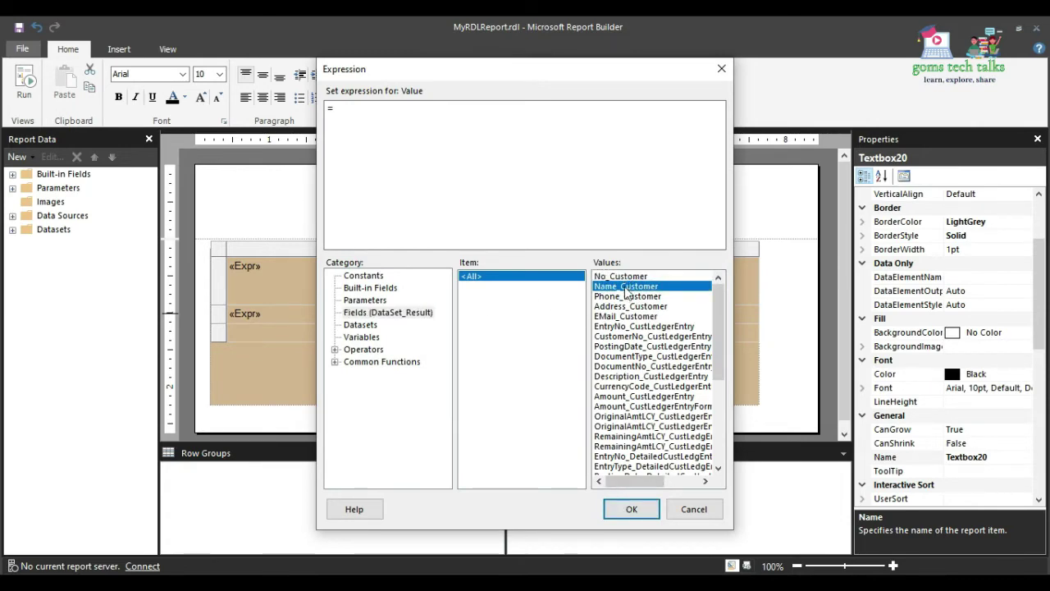
pyautogui.doubleClick(627, 286)
pyautogui.click(623, 509)
# Check which caption parameter the first-row, third-column cell's expression uses.
pyautogui.click(578, 314)
pyautogui.rightClick(712, 274)
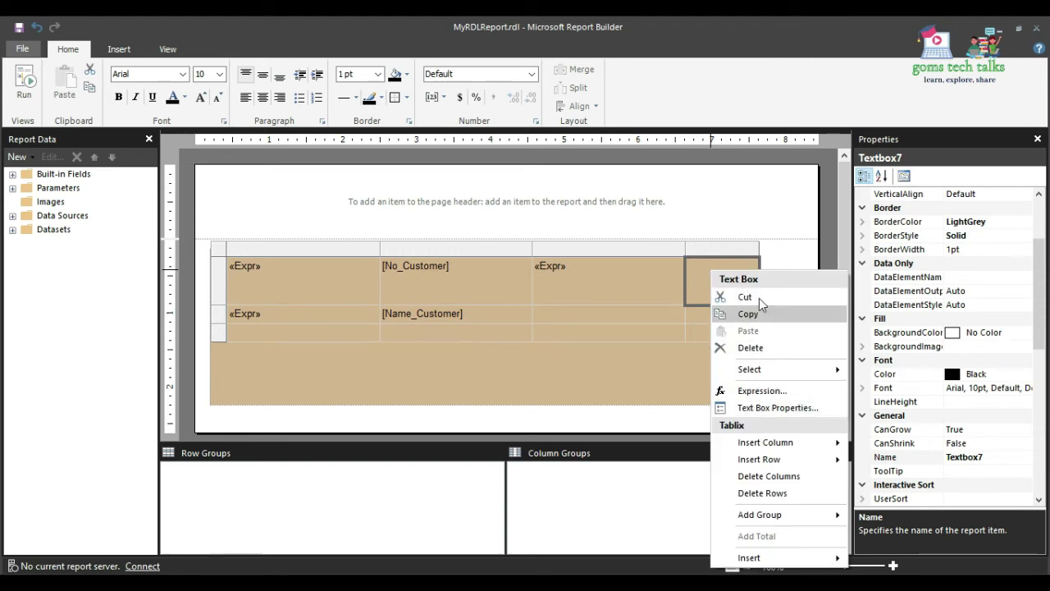
pyautogui.click(705, 284)
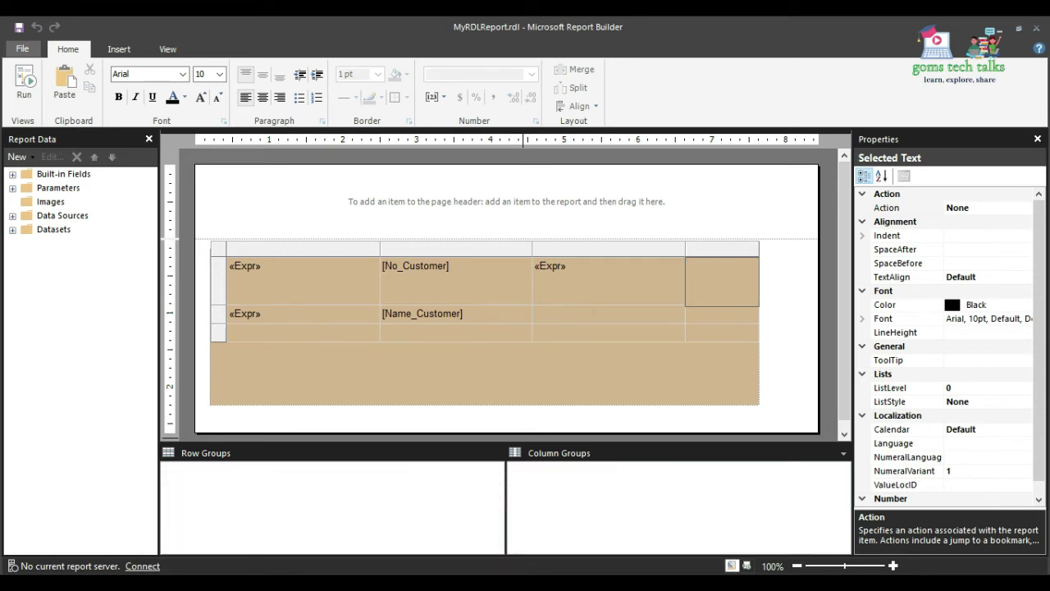
pyautogui.rightClick(583, 295)
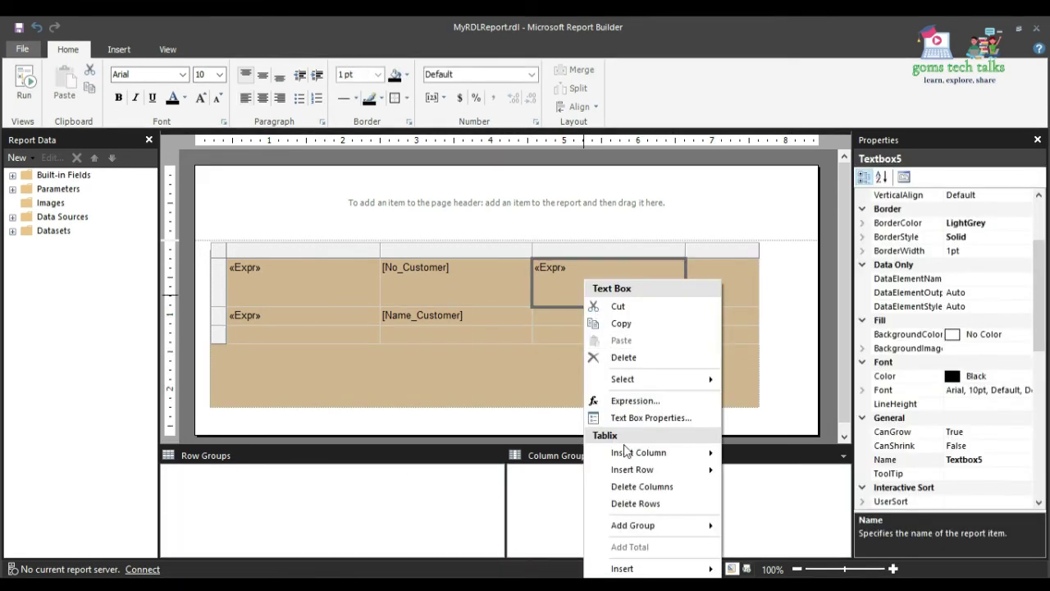
pyautogui.click(629, 401)
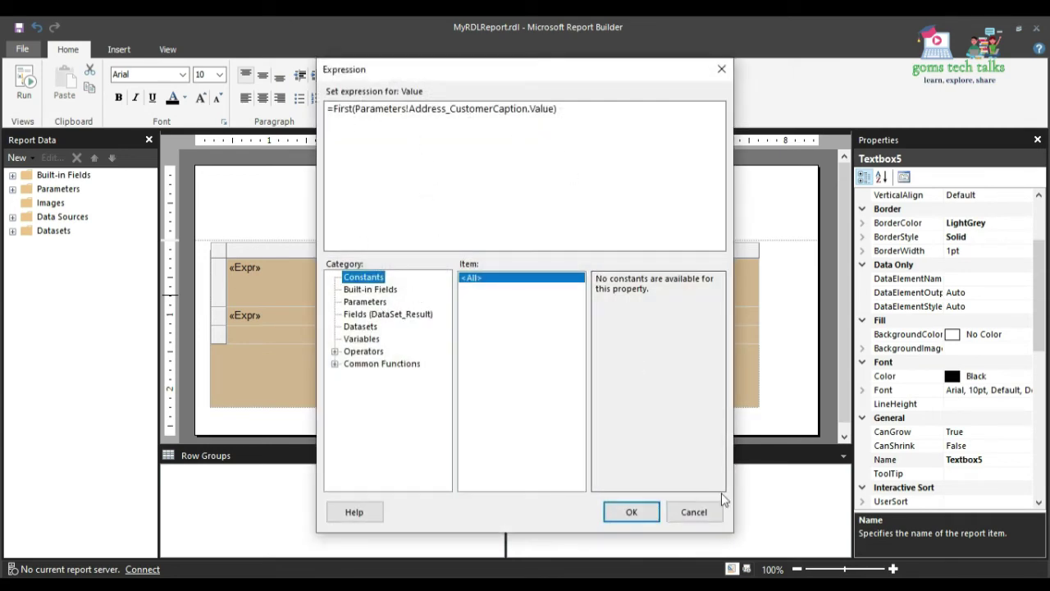
pyautogui.click(653, 515)
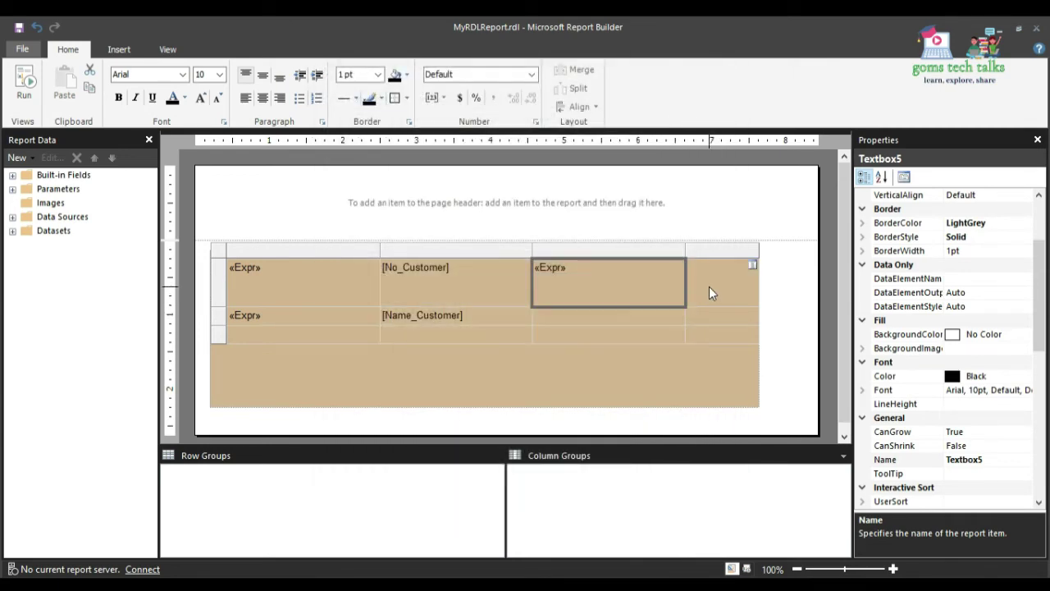
# Try to set the first-row, fourth-column cell's expression to the Address_Customer field from DataSet_Result.
pyautogui.rightClick(711, 287)
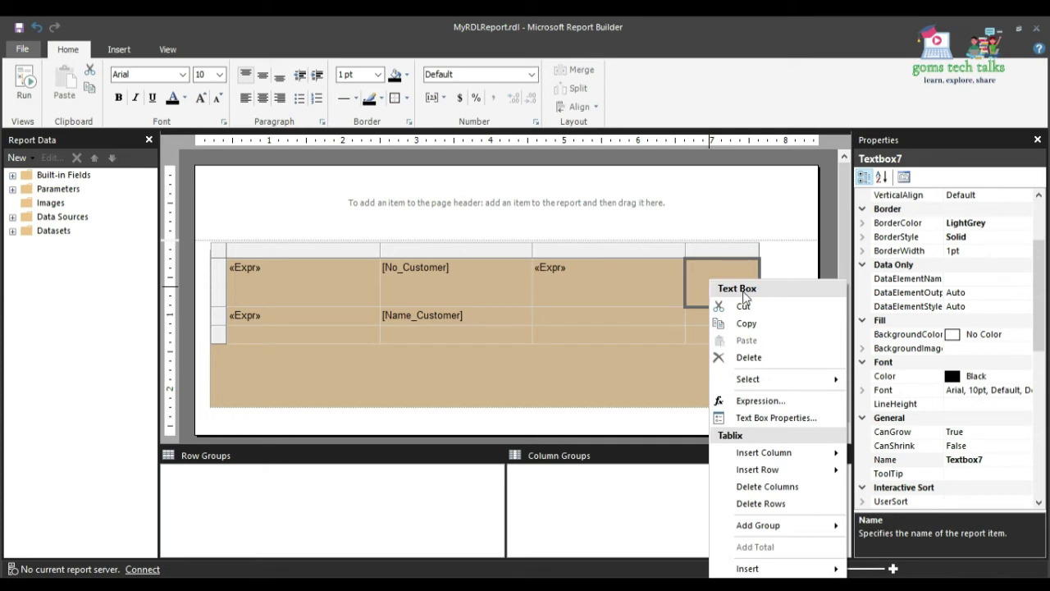
pyautogui.click(751, 400)
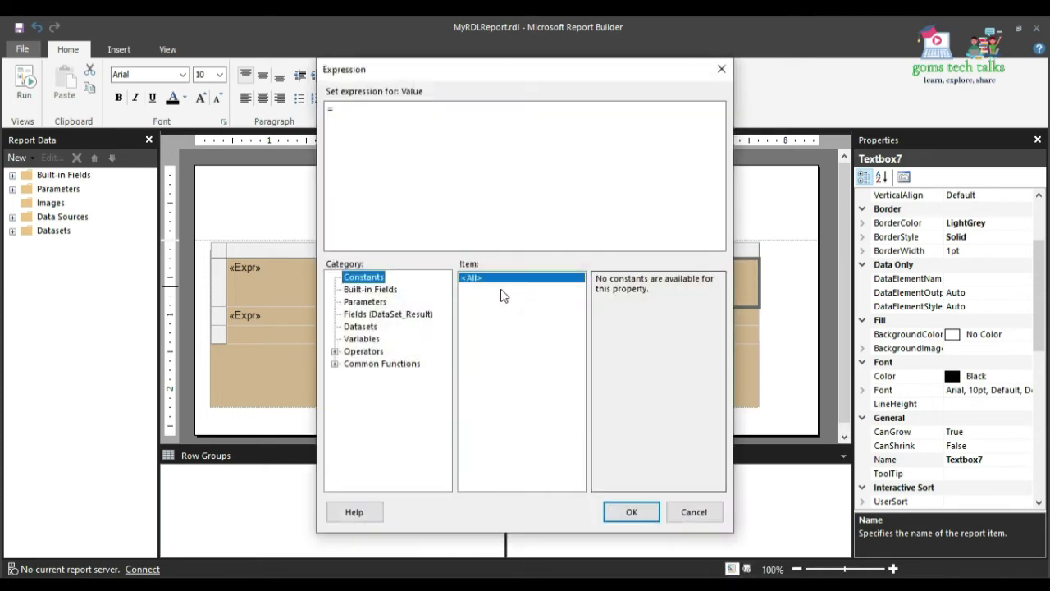
pyautogui.click(361, 314)
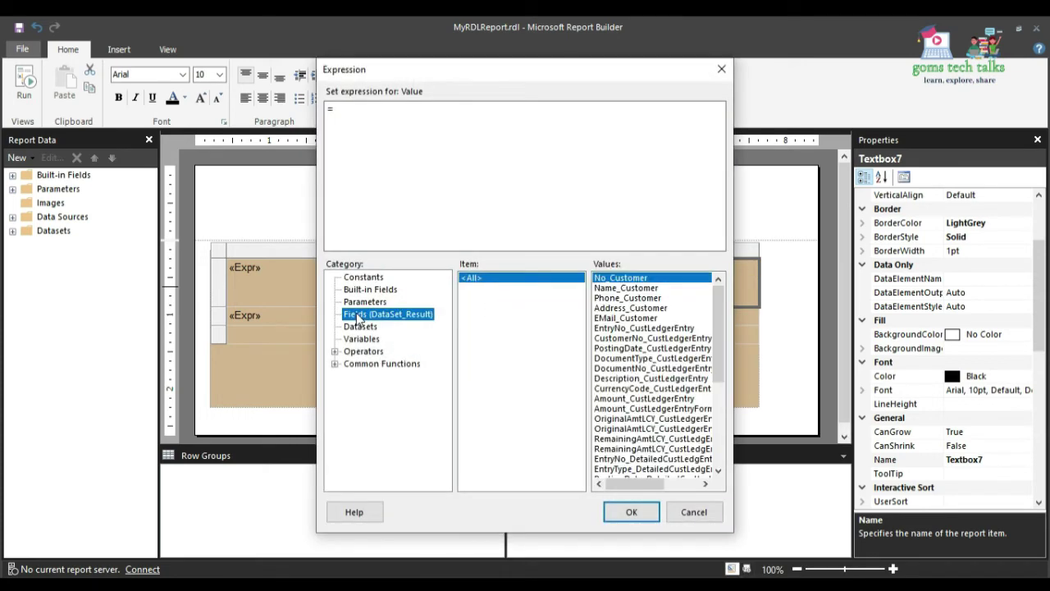
pyautogui.click(648, 308)
pyautogui.click(630, 511)
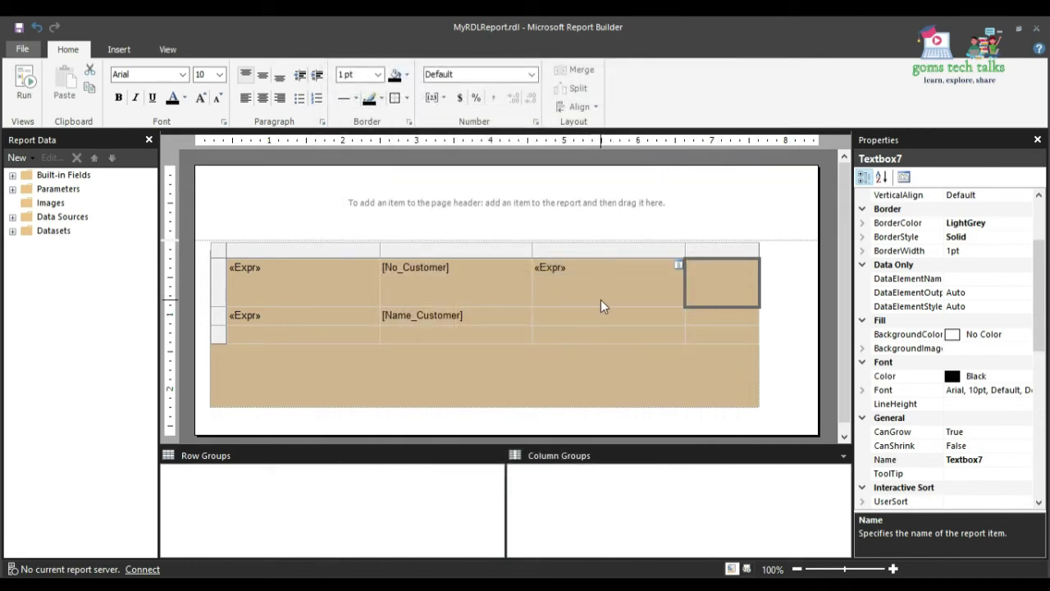
# Set the first-row, fourth-column cell's expression to the Address_Customer field from DataSet_Result.
pyautogui.rightClick(697, 267)
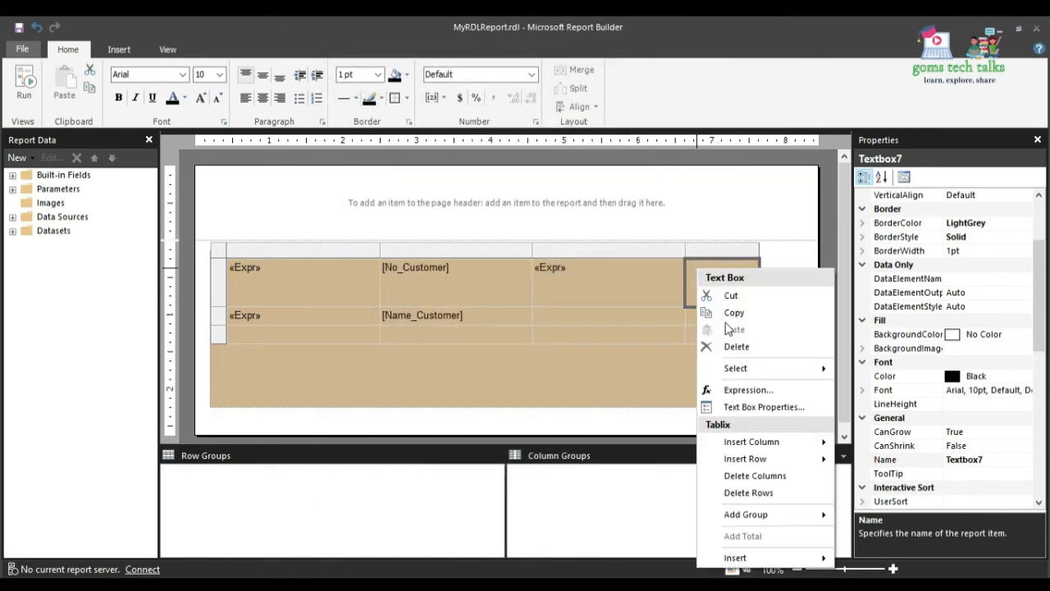
pyautogui.click(743, 392)
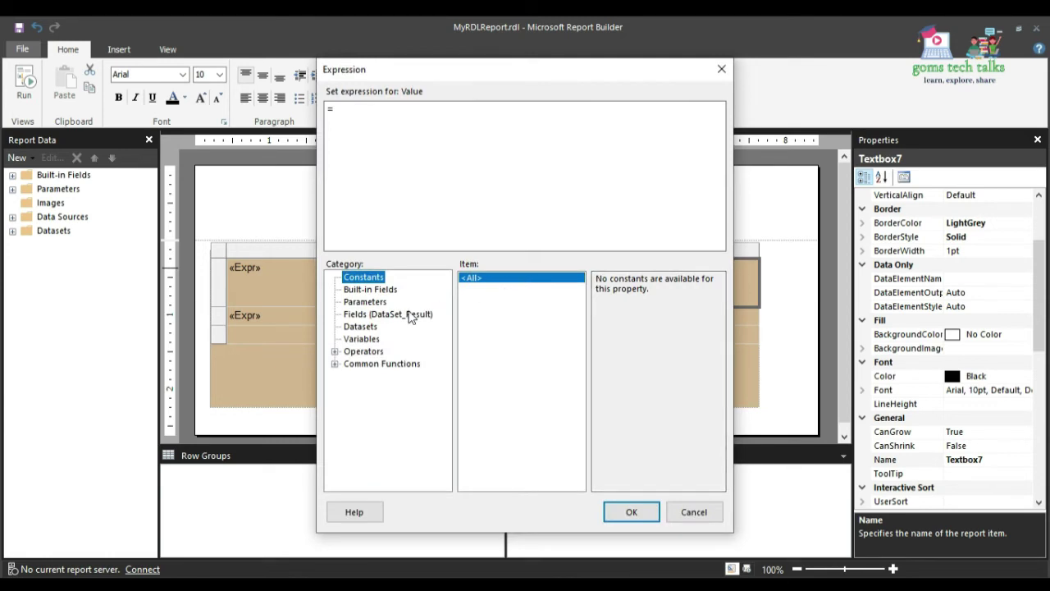
pyautogui.click(369, 315)
pyautogui.doubleClick(630, 307)
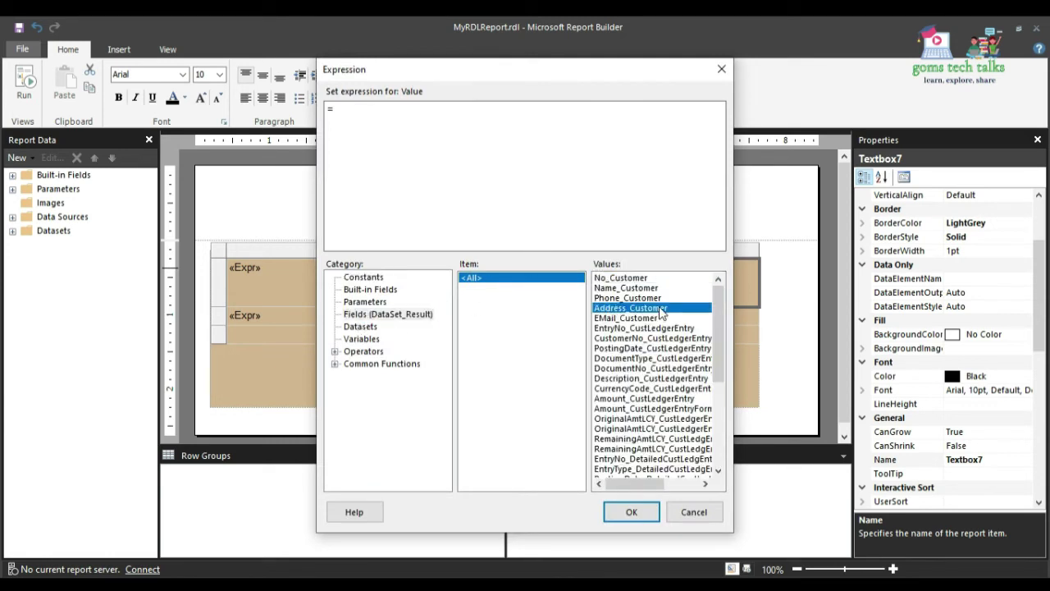
pyautogui.moveTo(335, 109); pyautogui.dragTo(515, 115)
pyautogui.click(632, 512)
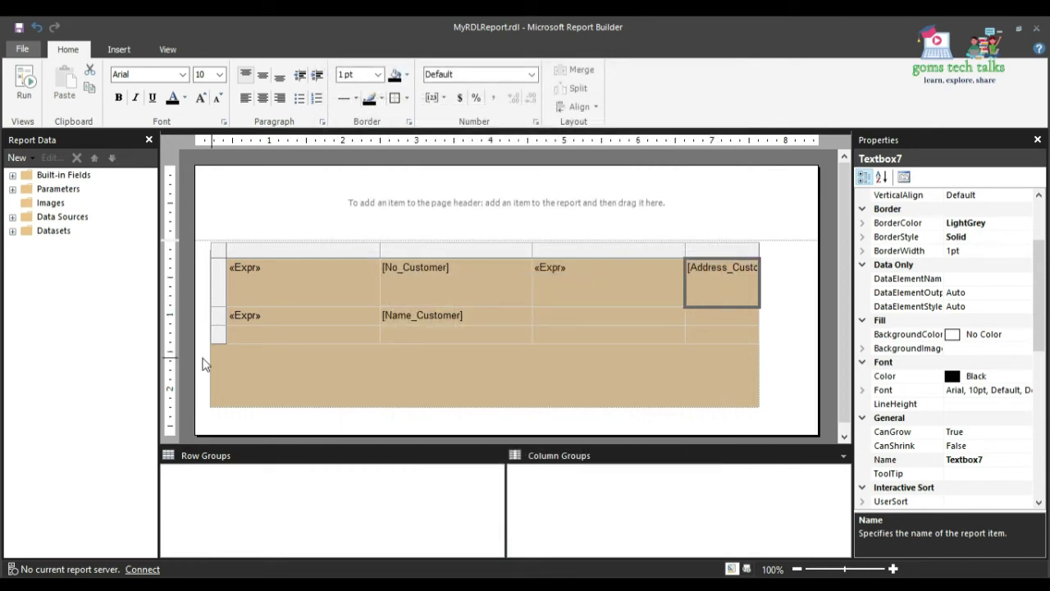
# Set the second-row, third-column cell's expression to =First(Parameters!Phone_CustomerCaption.Value).
pyautogui.click(606, 320)
pyautogui.rightClick(609, 325)
pyautogui.click(656, 401)
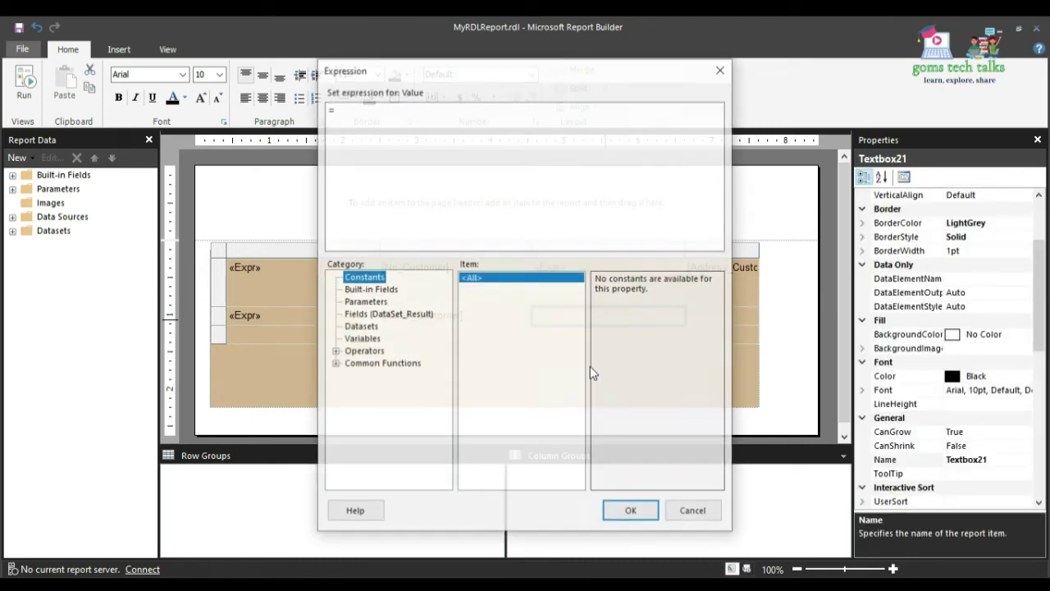
pyautogui.click(380, 302)
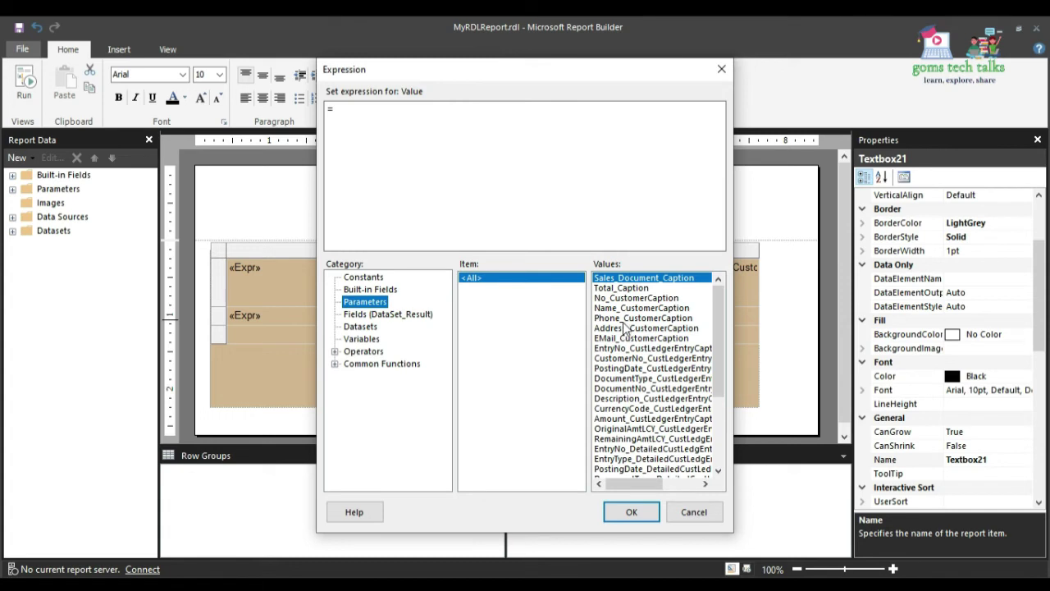
pyautogui.doubleClick(625, 320)
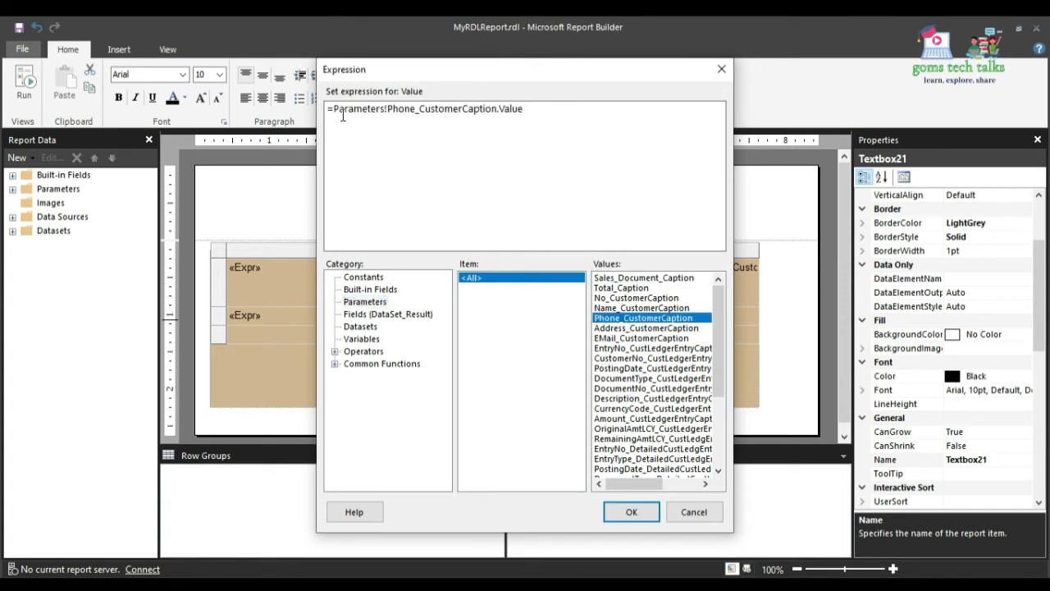
pyautogui.press('Home')
pyautogui.press('Right')
pyautogui.write('First(')
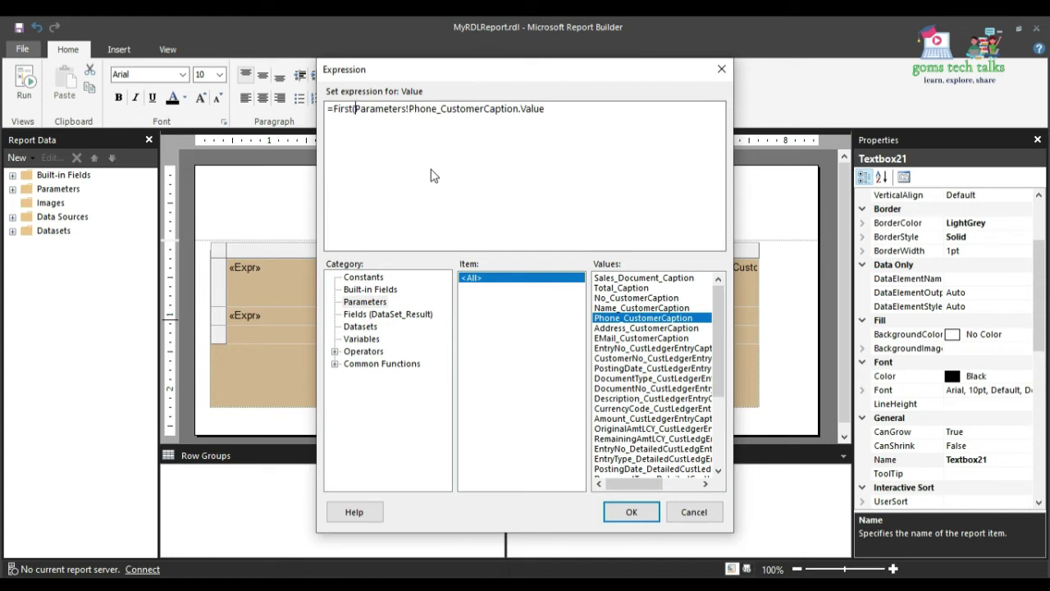
pyautogui.click(577, 120)
pyautogui.write(')')
pyautogui.click(625, 511)
# Try to set the second-row, fourth-column cell's expression to the Phone_Customer field from DataSet_Result.
pyautogui.rightClick(703, 318)
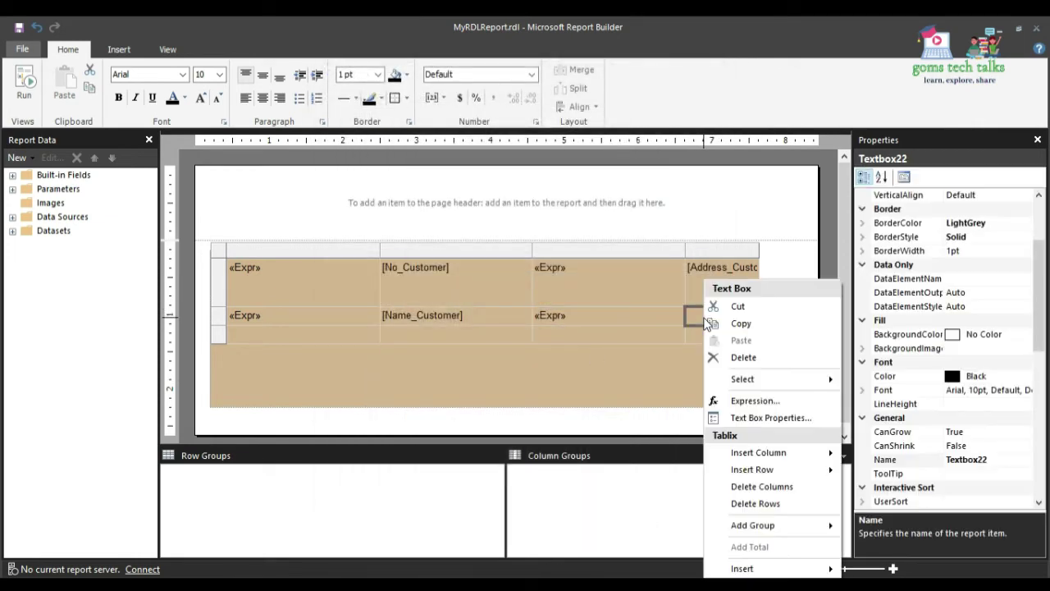
pyautogui.click(751, 402)
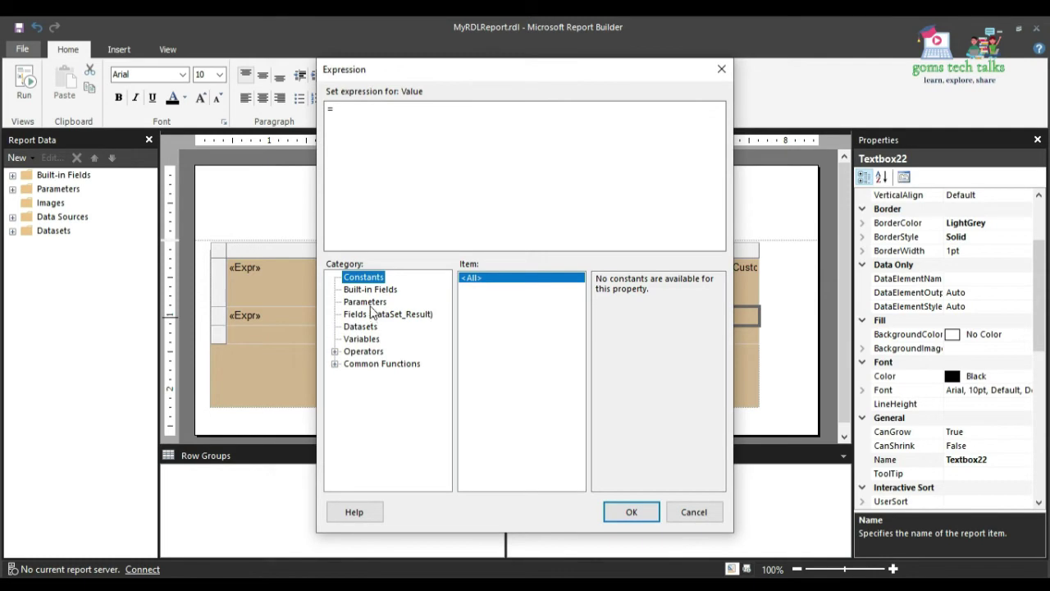
pyautogui.click(371, 315)
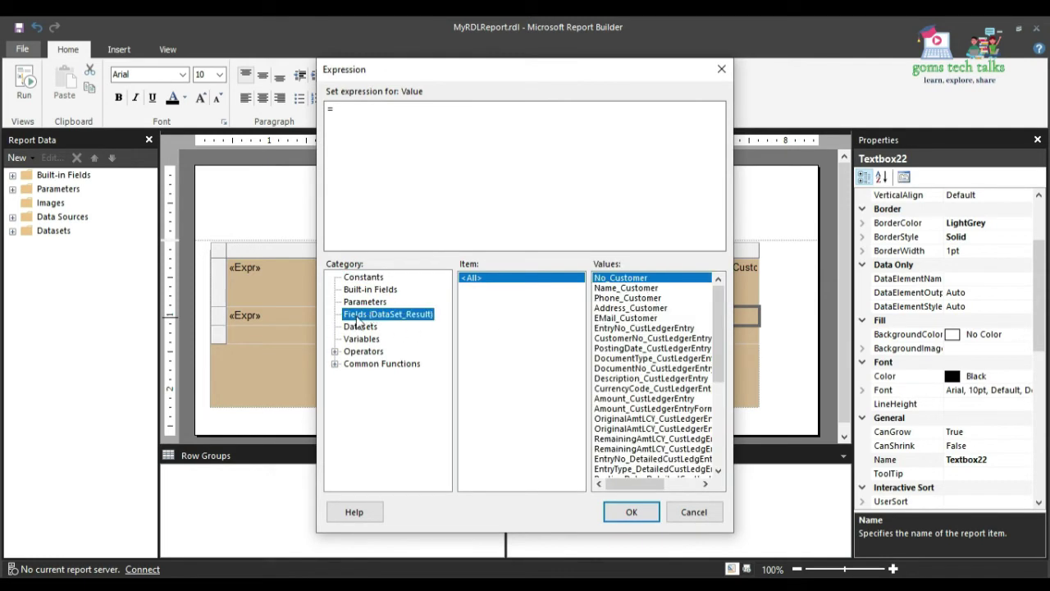
pyautogui.click(360, 303)
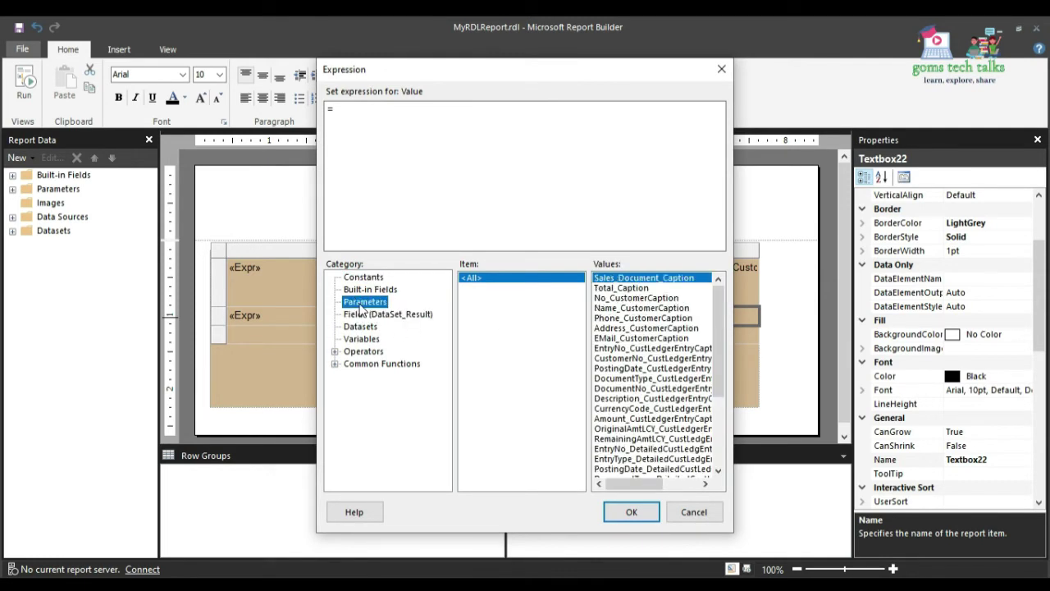
pyautogui.click(367, 327)
pyautogui.click(368, 303)
pyautogui.click(371, 314)
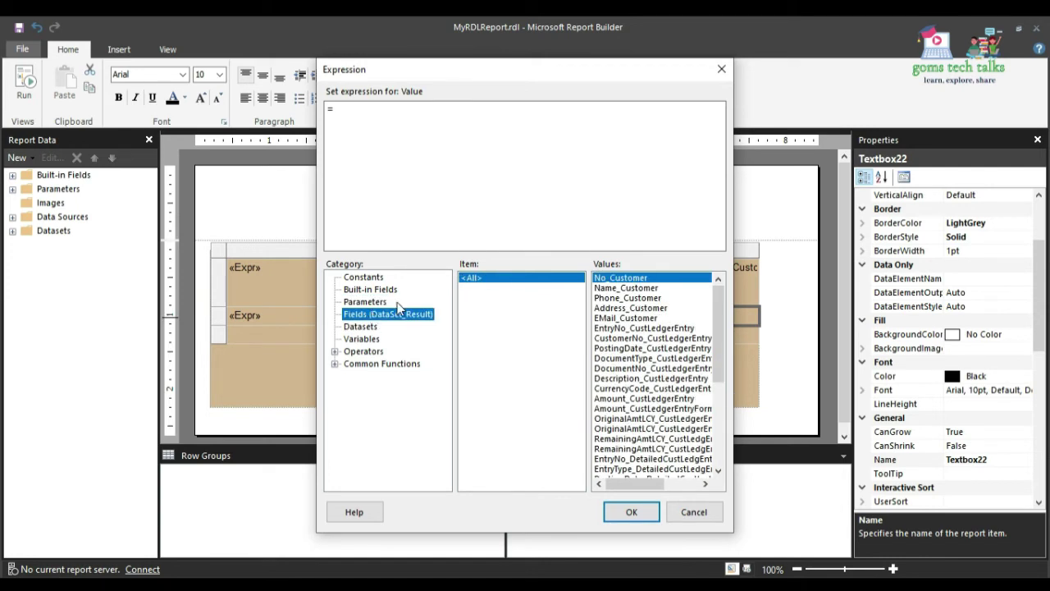
pyautogui.click(621, 299)
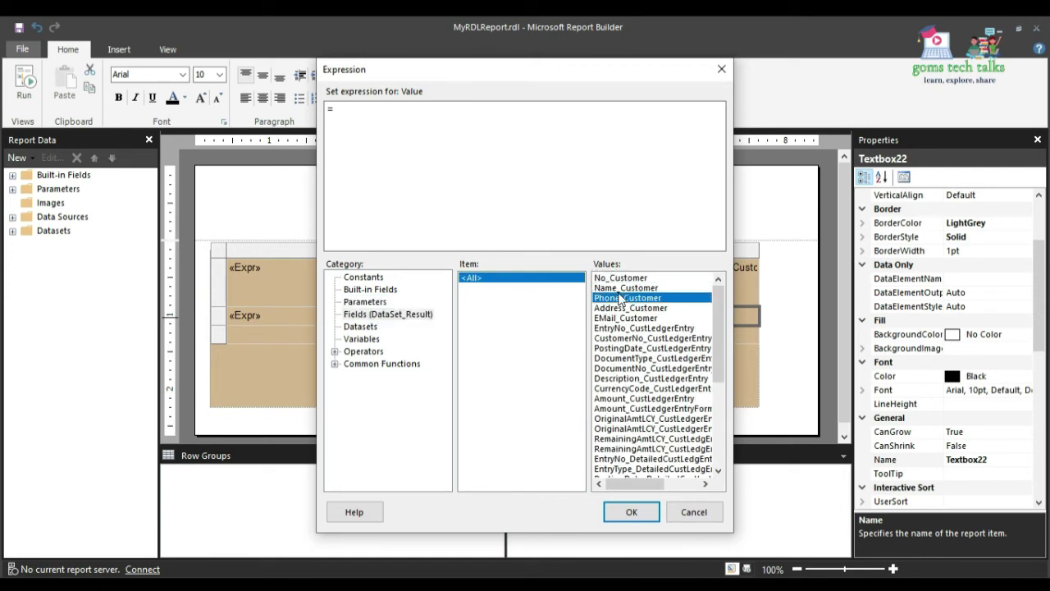
pyautogui.click(624, 511)
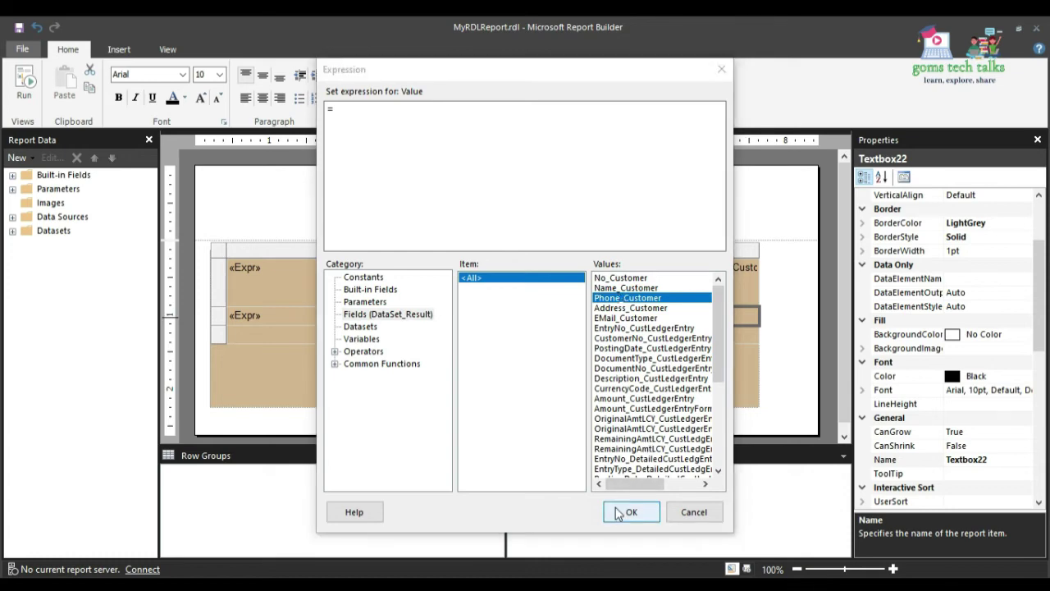
# Set the second-row, fourth-column cell's expression to the Phone_Customer field from DataSet_Result.
pyautogui.rightClick(751, 315)
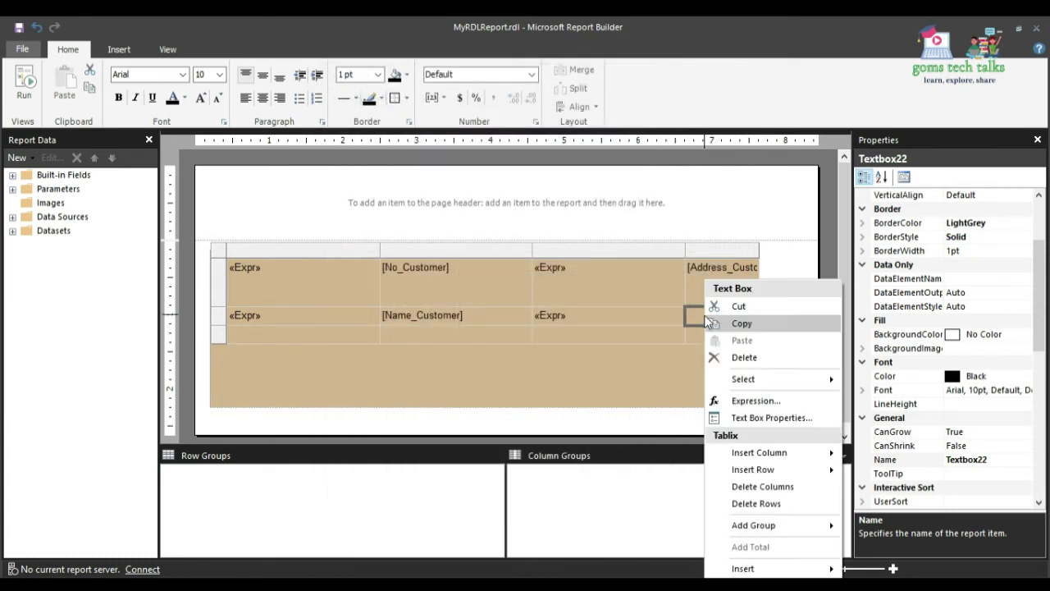
pyautogui.click(738, 401)
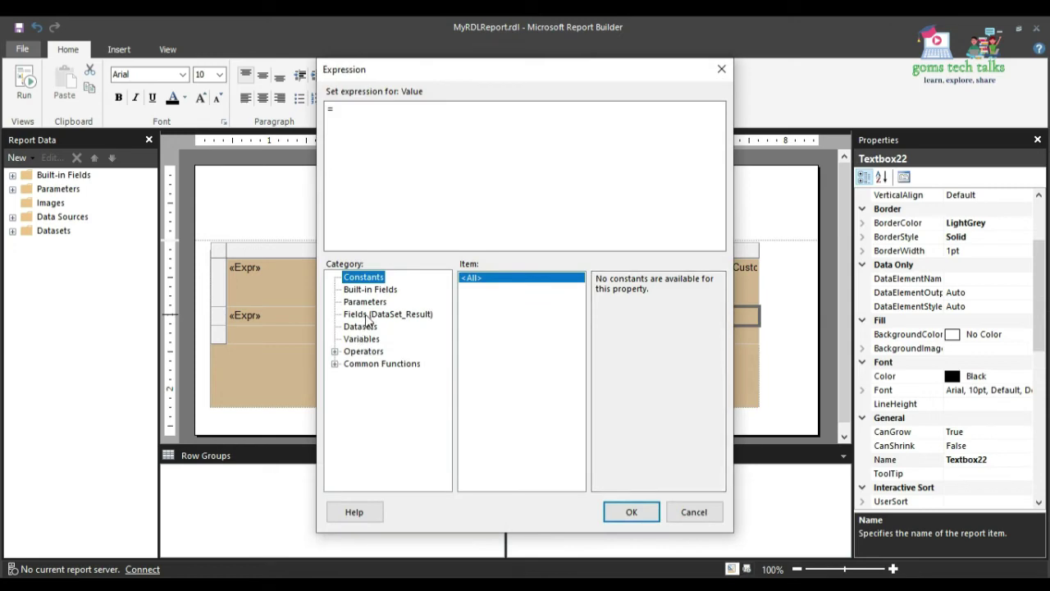
pyautogui.click(367, 315)
pyautogui.doubleClick(623, 298)
pyautogui.click(631, 511)
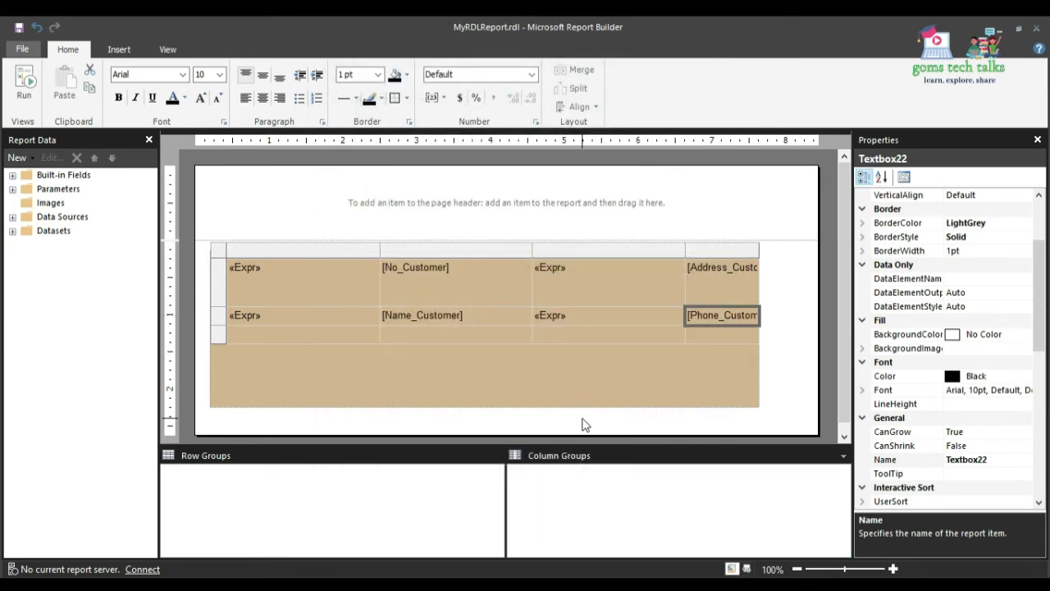
# Set the third-row, third-column cell's expression to =First(Parameters!EMail_CustomerCaption.Value).
pyautogui.click(578, 332)
pyautogui.rightClick(578, 332)
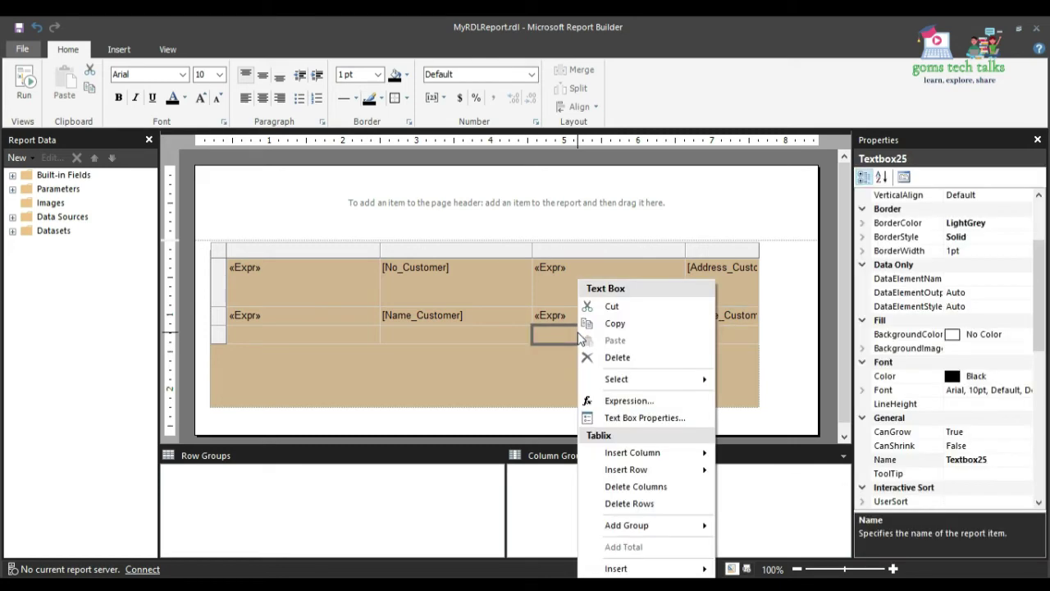
pyautogui.click(625, 402)
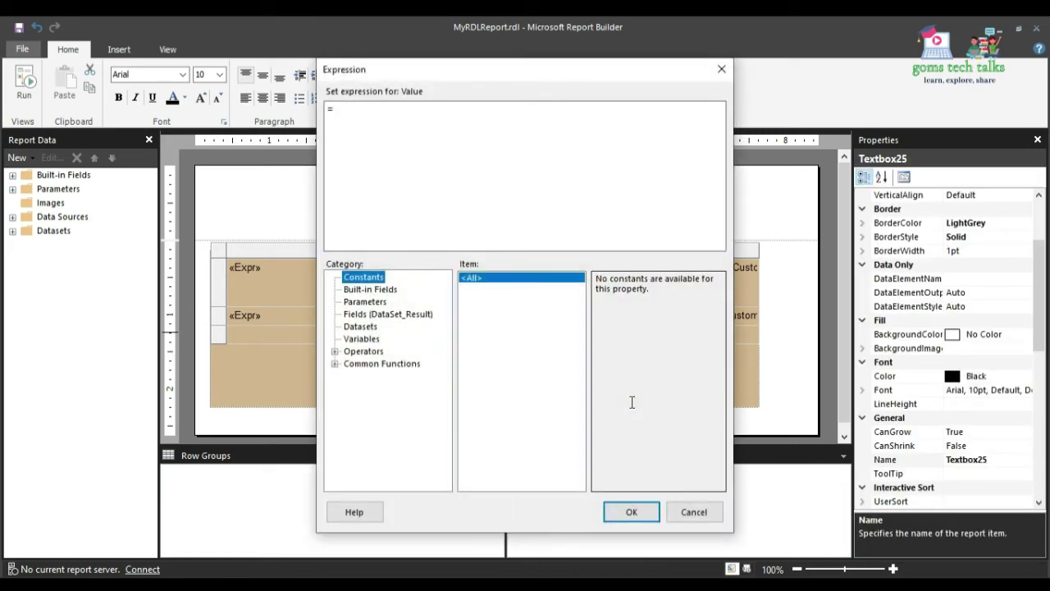
pyautogui.click(365, 301)
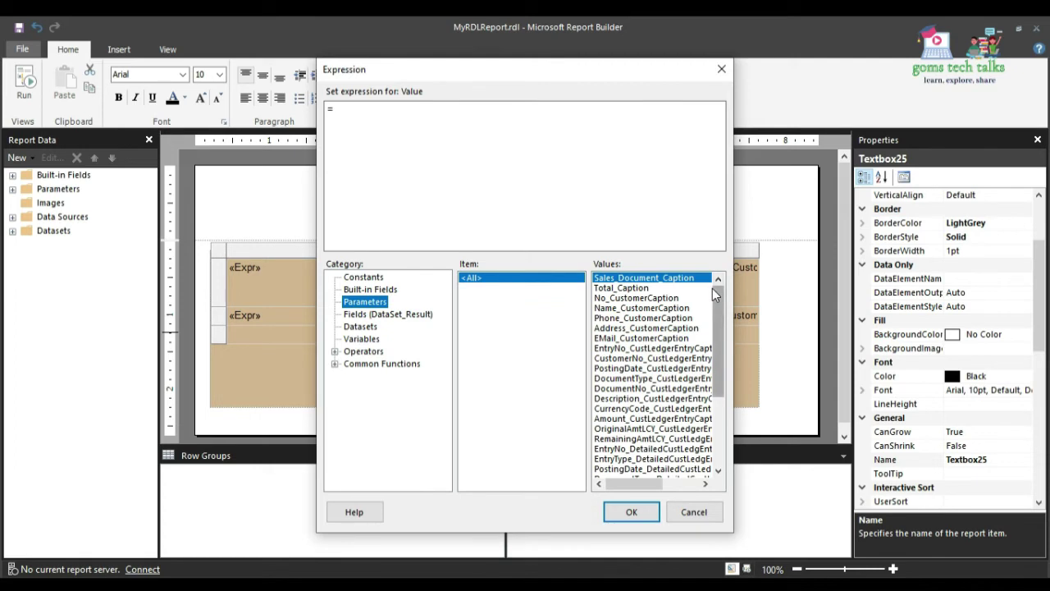
pyautogui.doubleClick(621, 337)
pyautogui.write('First(')
pyautogui.click(579, 105)
pyautogui.write(')')
pyautogui.click(631, 511)
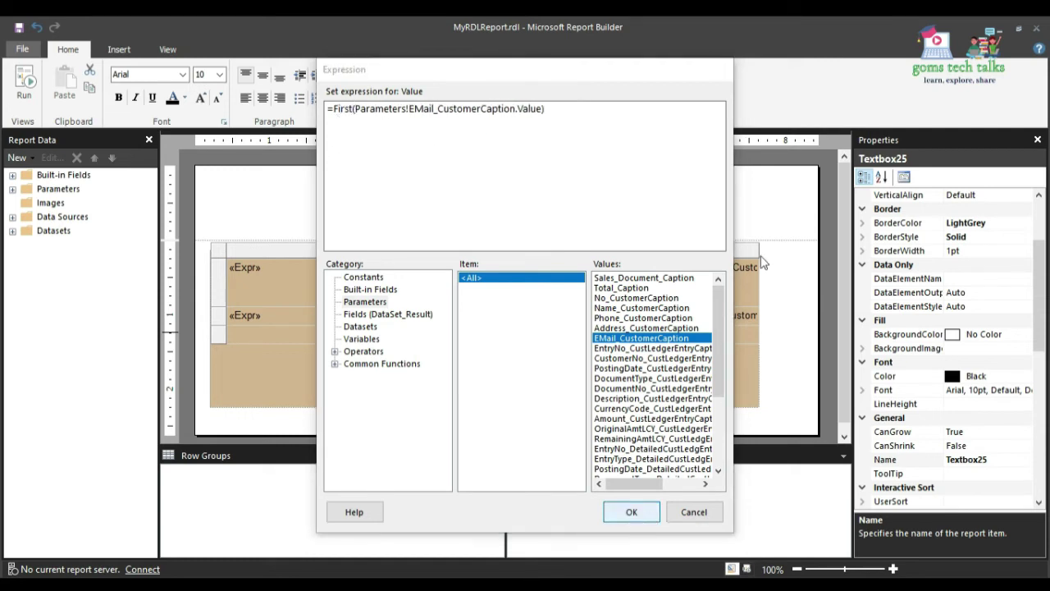
# Set the third-row, fourth-column cell's expression to the EMail_Customer field from DataSet_Result.
pyautogui.rightClick(700, 333)
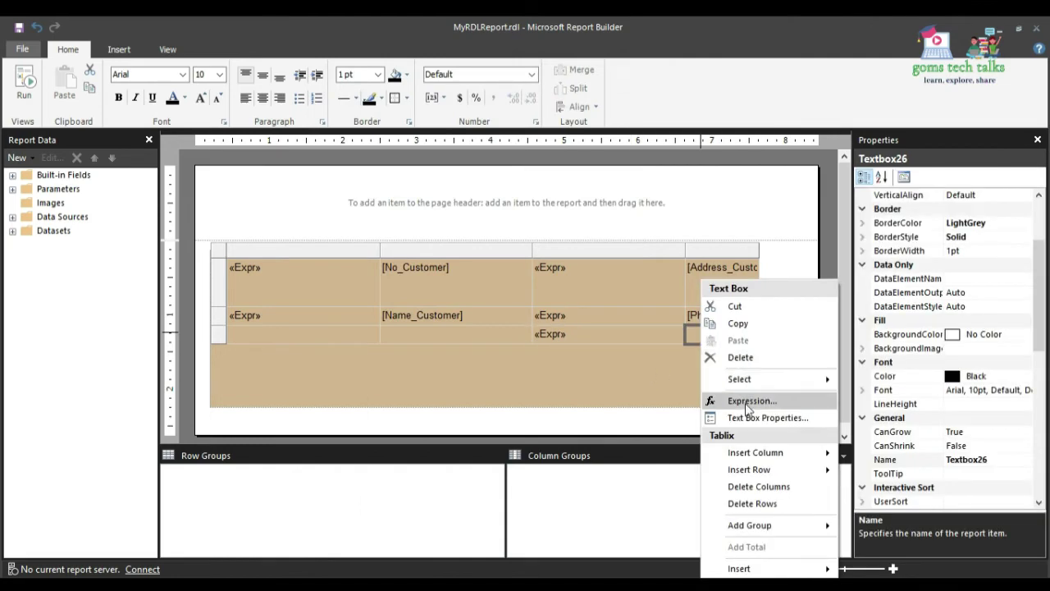
pyautogui.click(749, 402)
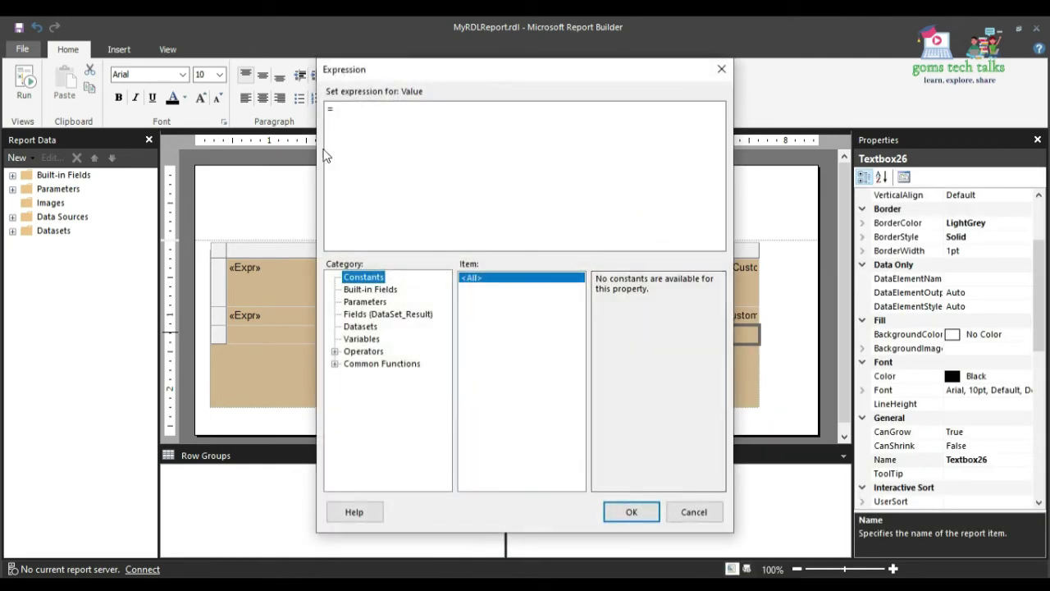
pyautogui.click(367, 314)
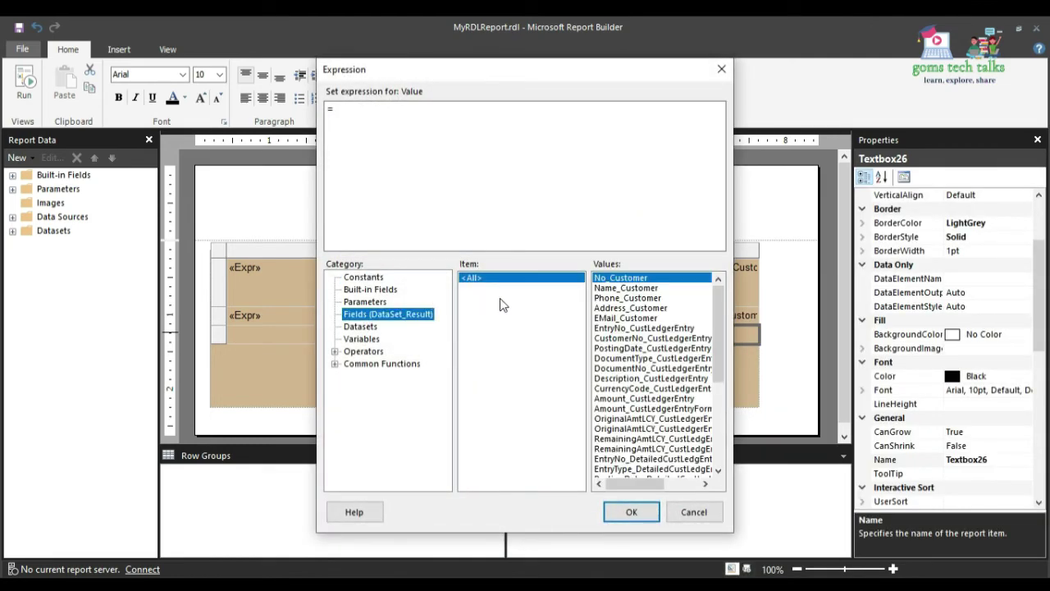
pyautogui.doubleClick(624, 318)
pyautogui.click(631, 511)
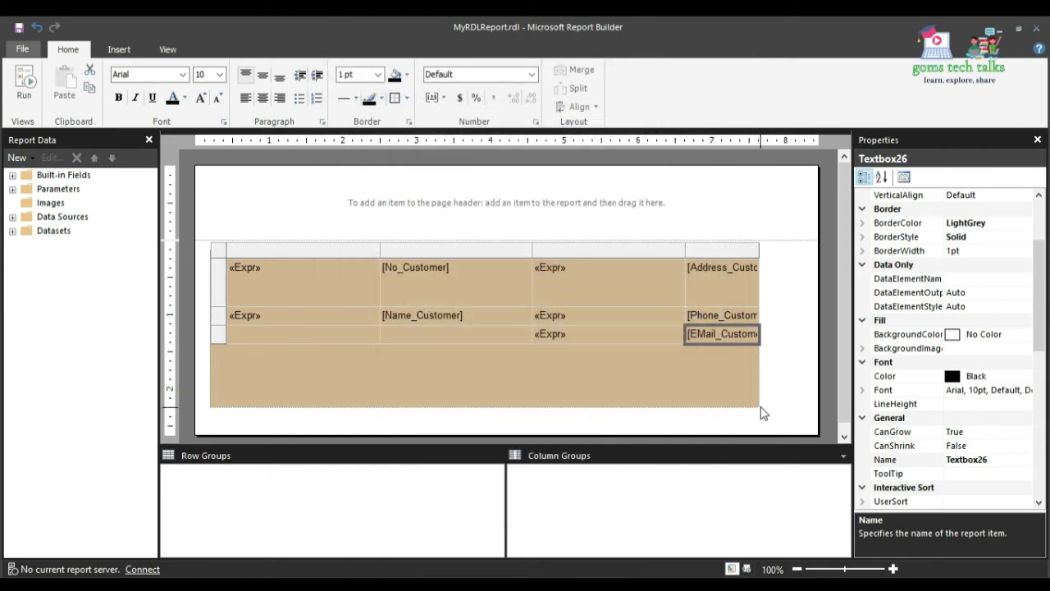
# Switch to Visual Studio Code and run the AL report project without debugging.
pyautogui.click(734, 415)
pyautogui.click(719, 394)
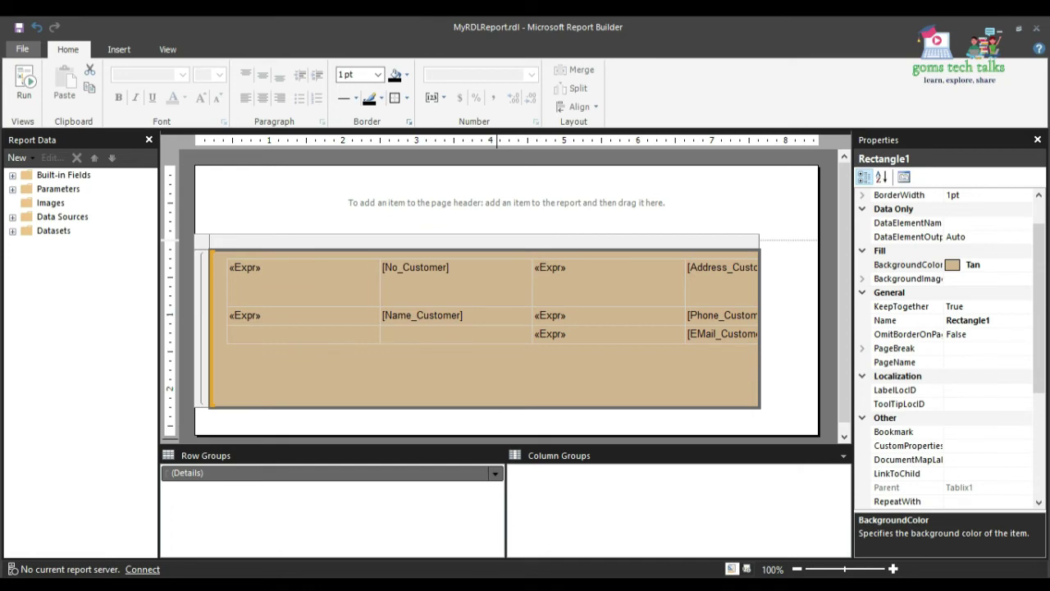
pyautogui.hotkey('alt', 'Tab')
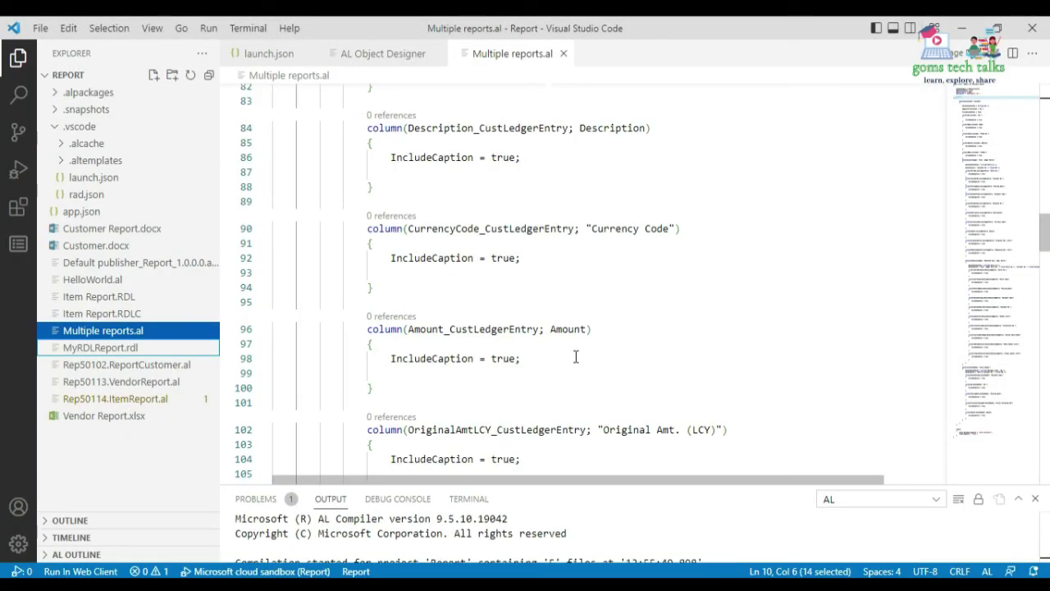
pyautogui.hotkey('ctrl', 'F5')
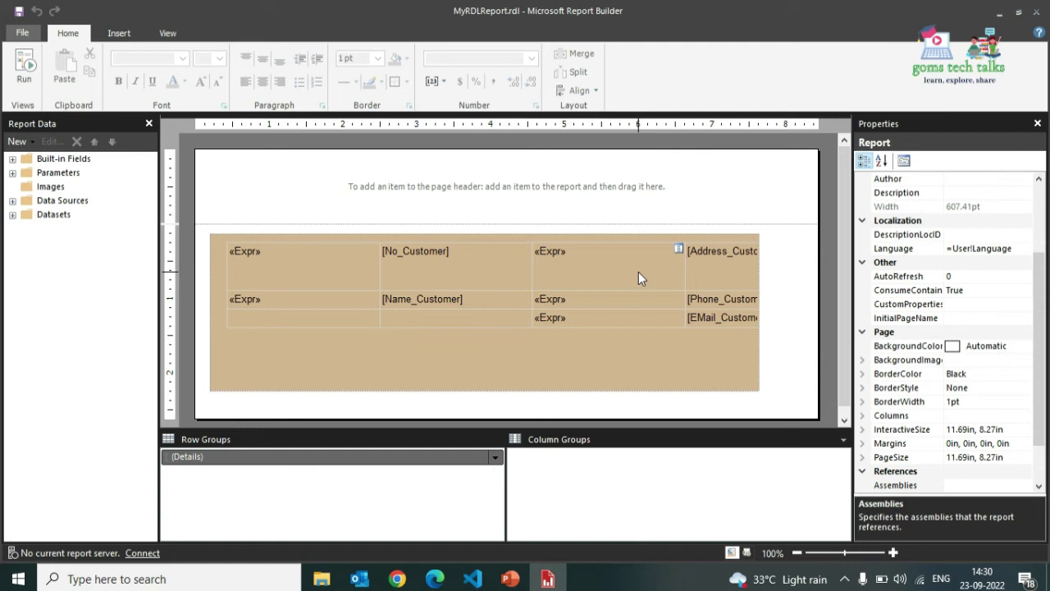
# Enlarge the report body in width and height beyond the tan rectangle by extending its lower-right corner.
pyautogui.click(119, 32)
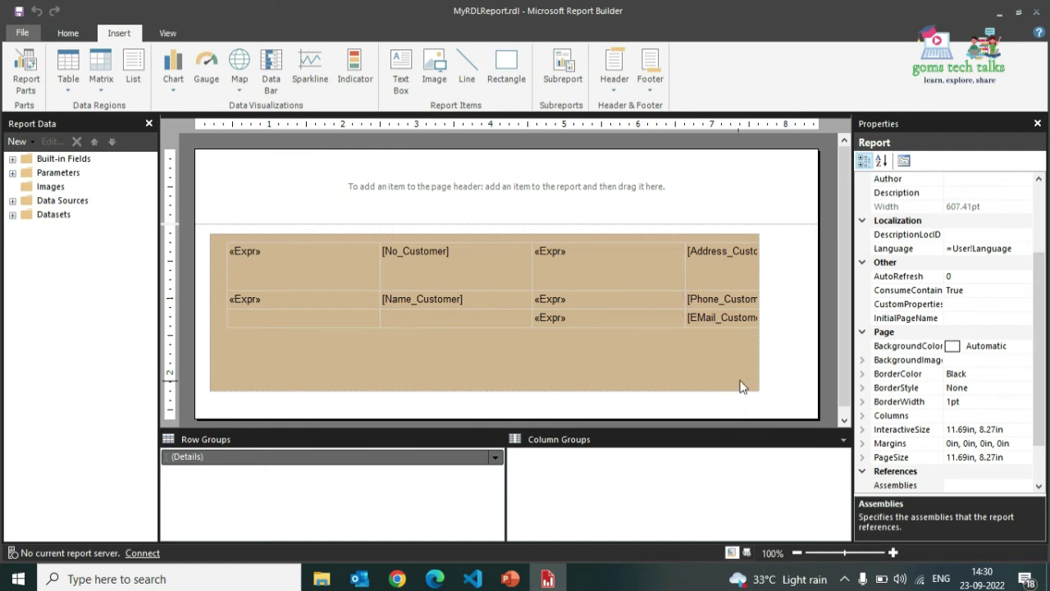
pyautogui.click(786, 396)
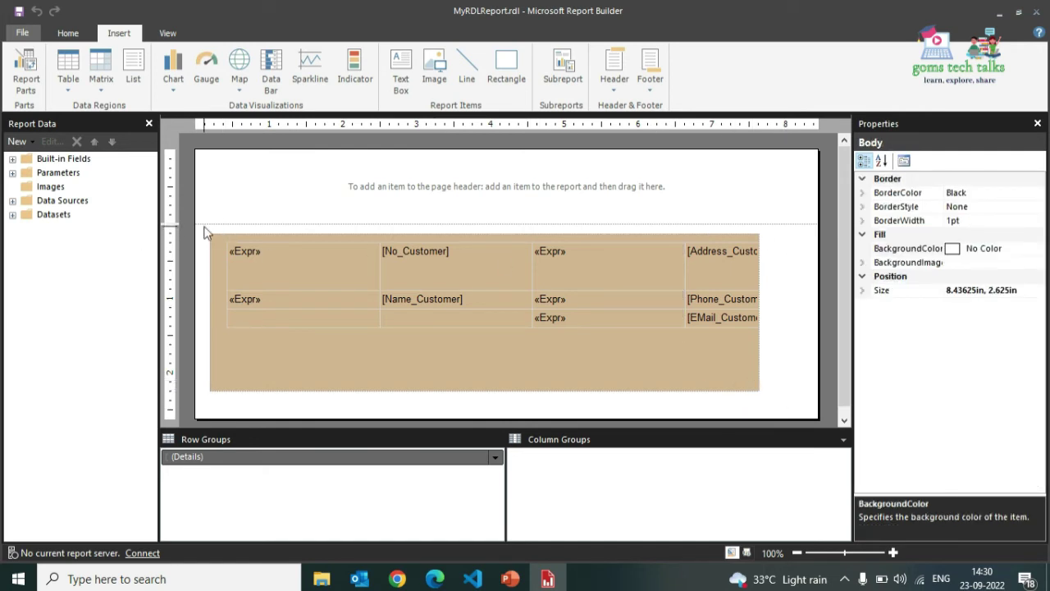
pyautogui.click(365, 249)
pyautogui.click(273, 234)
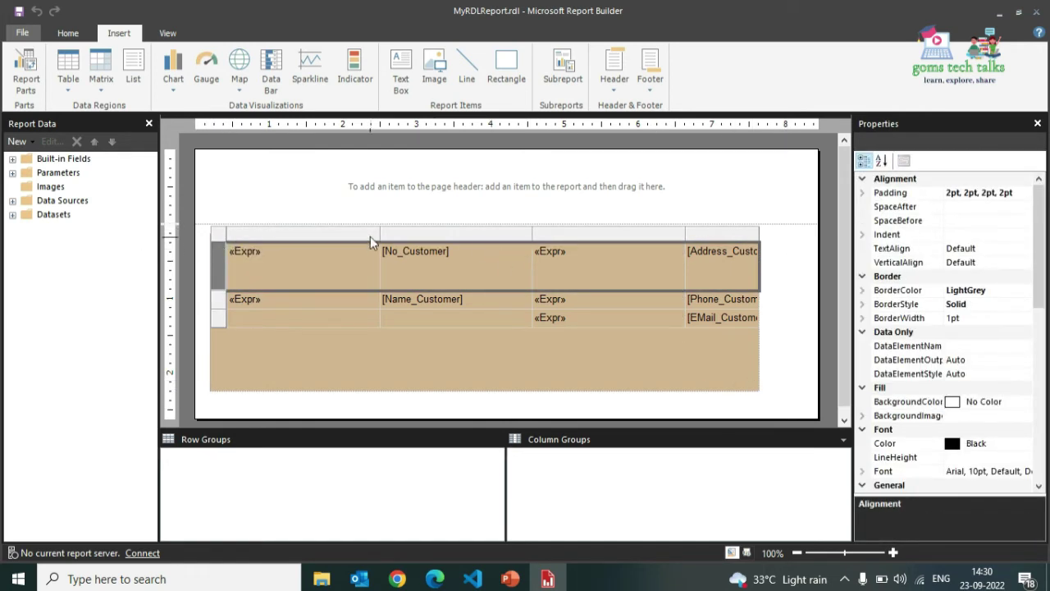
pyautogui.click(328, 351)
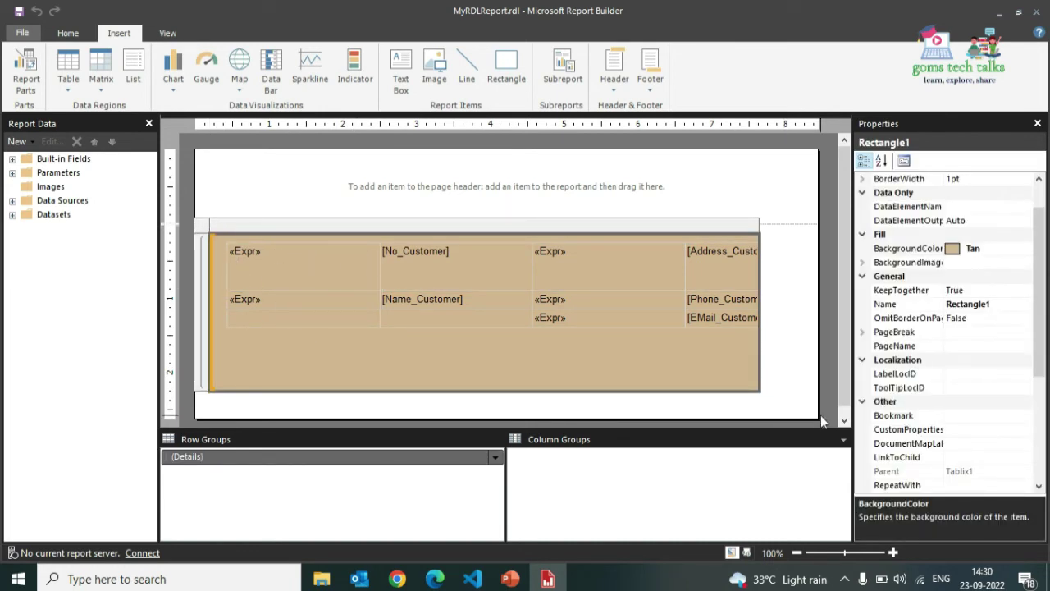
pyautogui.moveTo(818, 420); pyautogui.dragTo(856, 446)
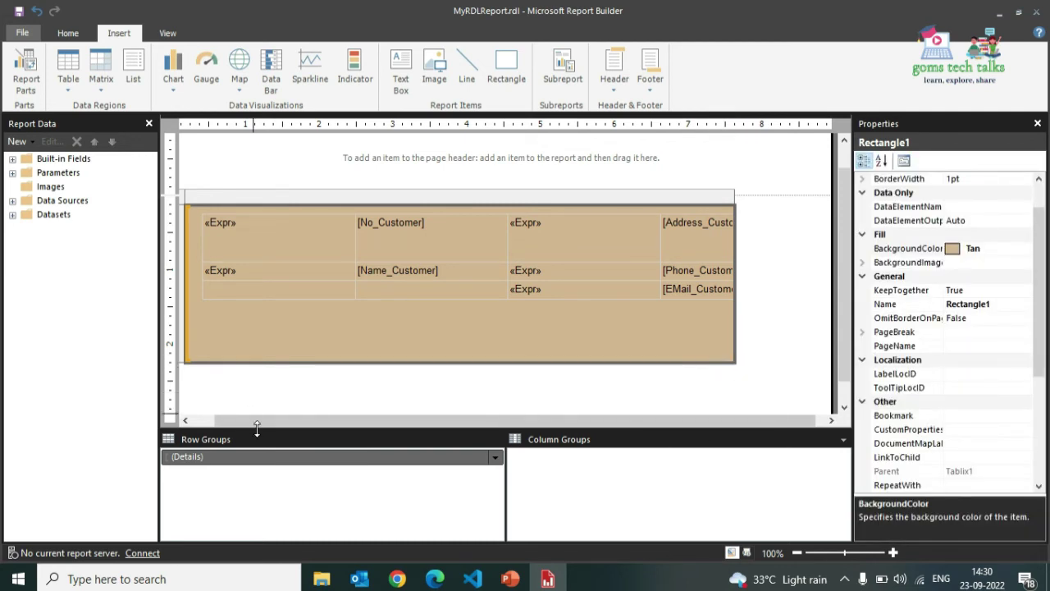
# Open the outer tablix's properties and review its name, dataset and page break options without changing them.
pyautogui.moveTo(253, 420); pyautogui.dragTo(263, 410)
pyautogui.scroll(1, 361, 385)
pyautogui.rightClick(276, 225)
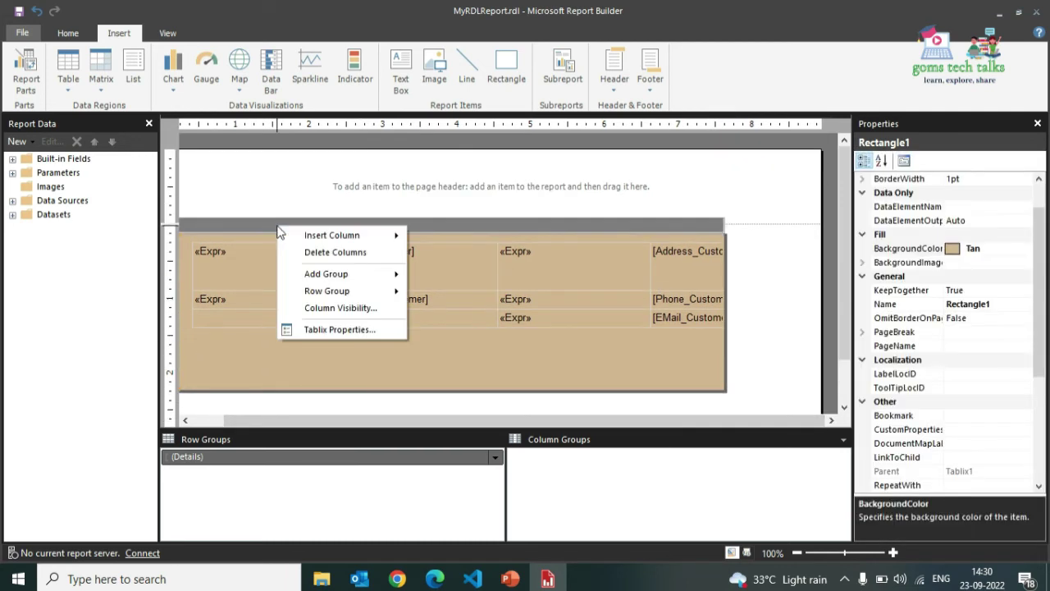
pyautogui.click(353, 328)
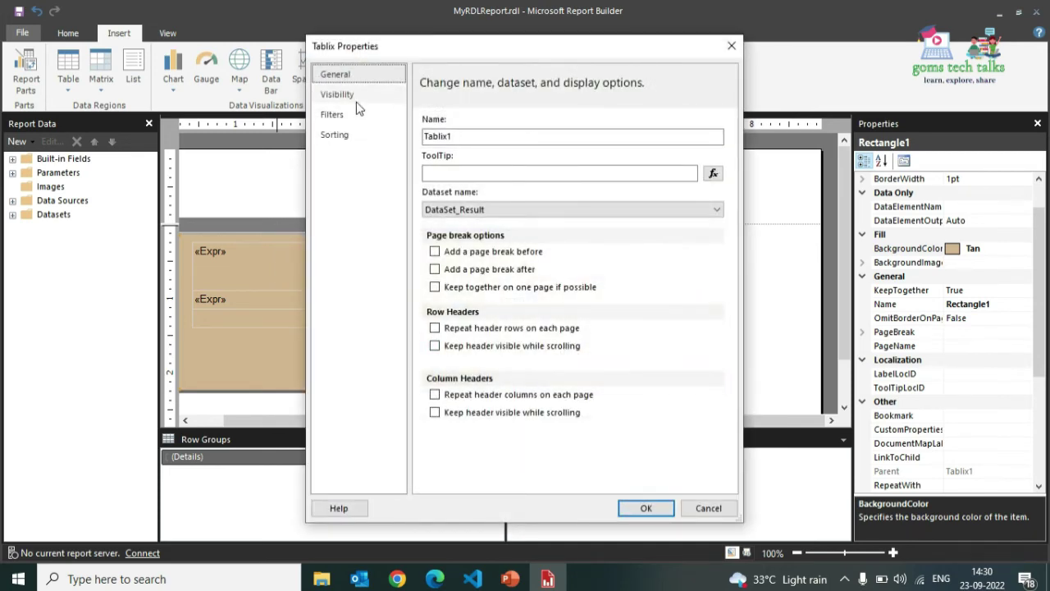
pyautogui.click(708, 508)
# Enlarge the report body from its lower-right corner to about 9.4 by 4.4 in.
pyautogui.moveTo(563, 419); pyautogui.dragTo(529, 419)
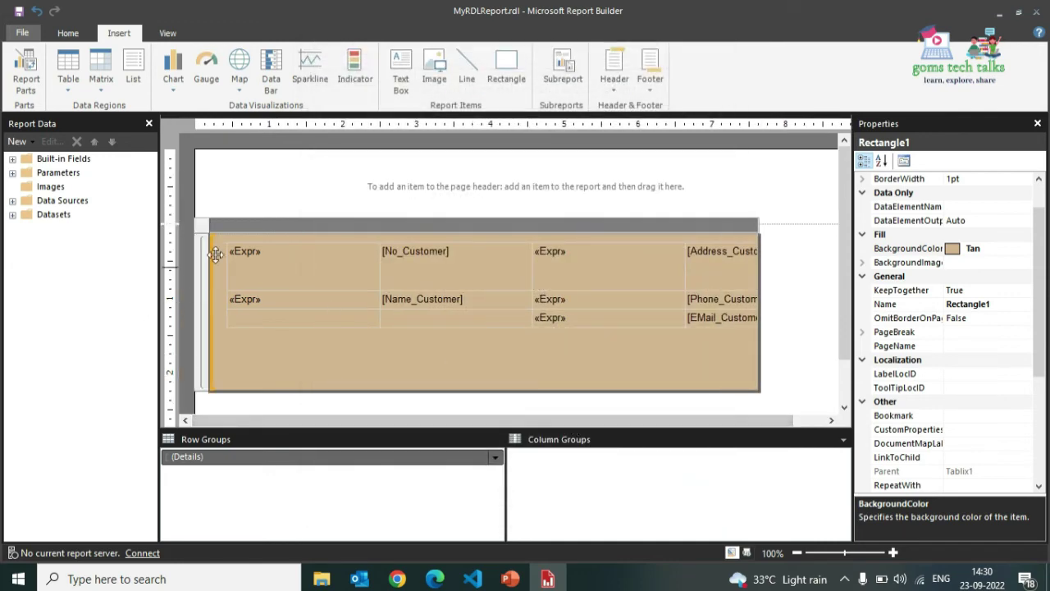
pyautogui.scroll(-2, 793, 414)
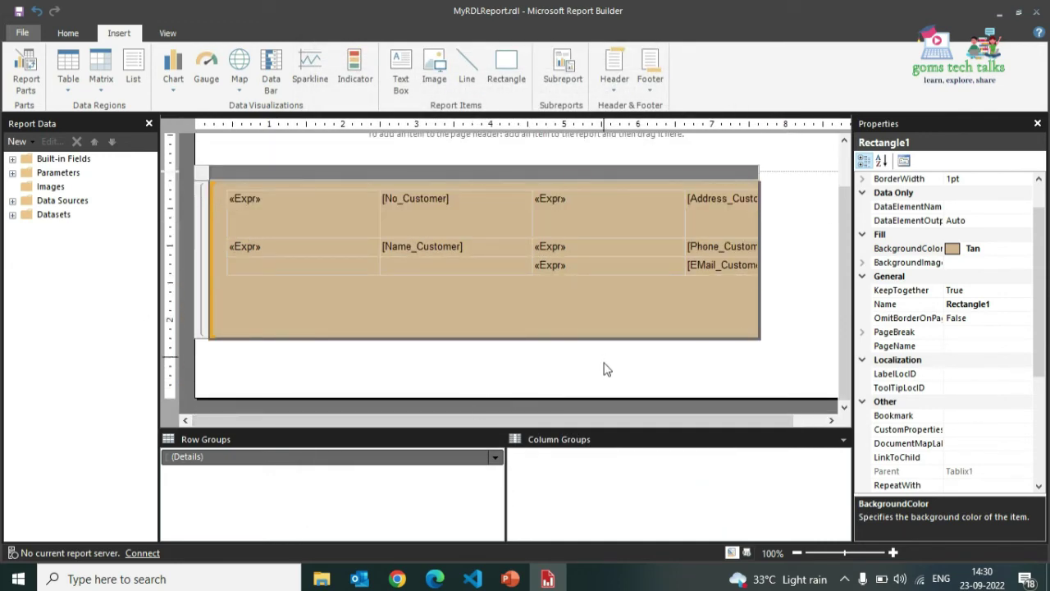
pyautogui.moveTo(548, 422); pyautogui.dragTo(603, 420)
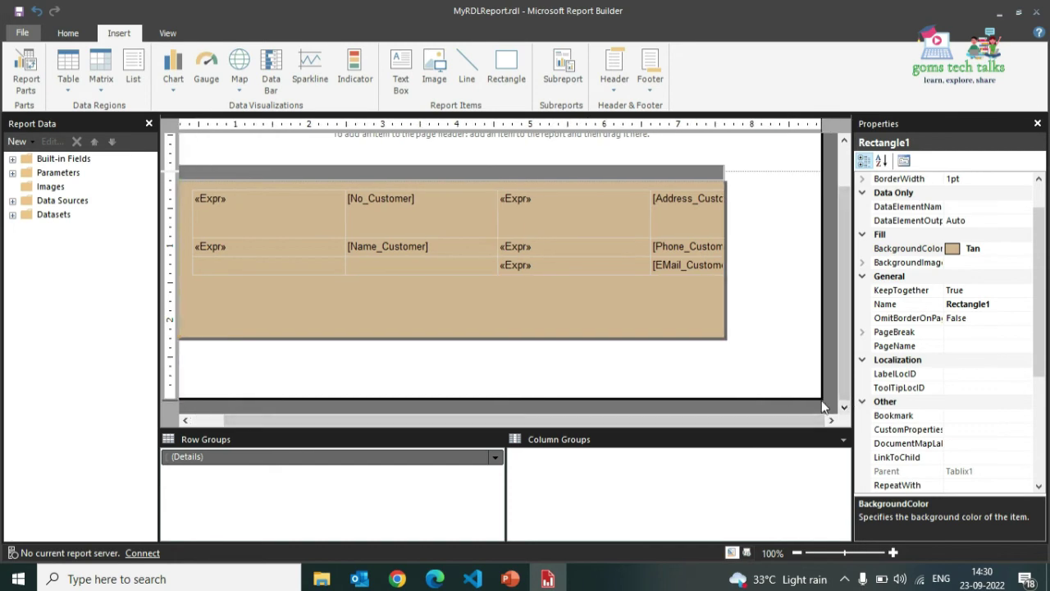
pyautogui.moveTo(821, 398); pyautogui.dragTo(851, 510)
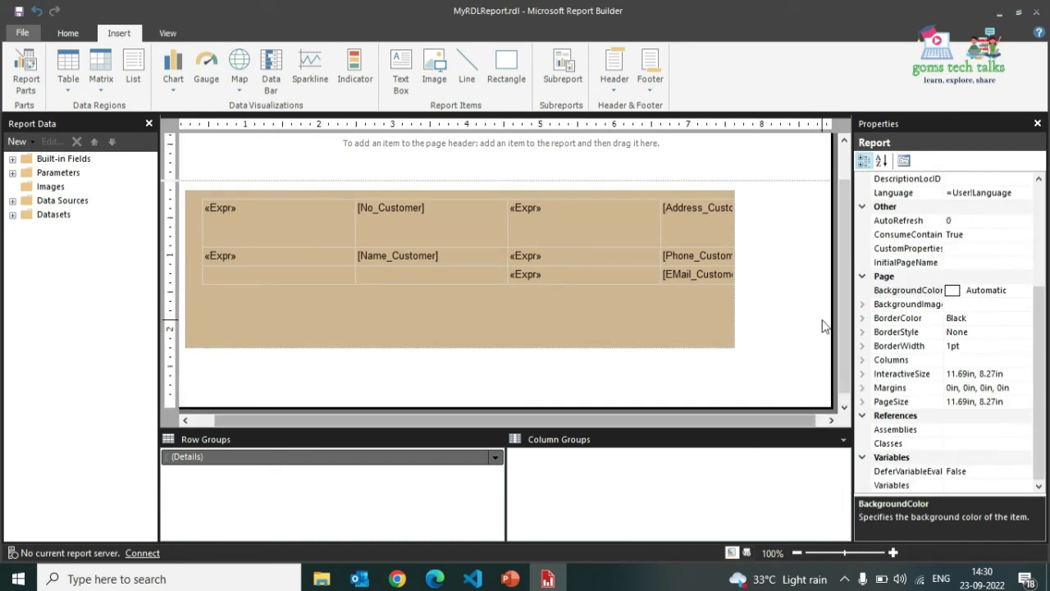
# Insert a blank table inside the tan rectangle below the customer table, spanning nearly the rectangle's full width.
pyautogui.click(426, 312)
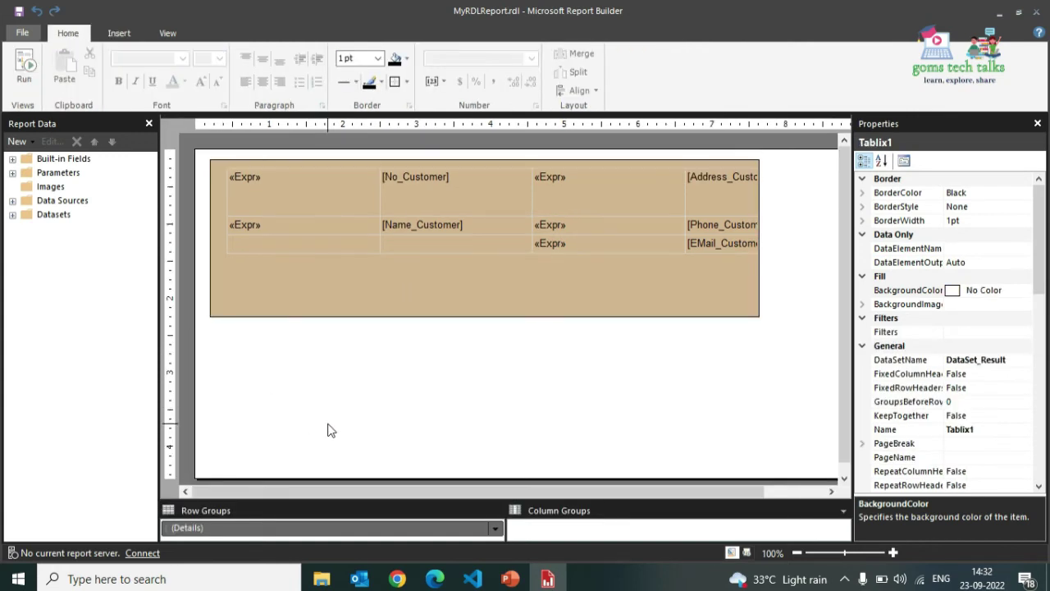
pyautogui.click(327, 430)
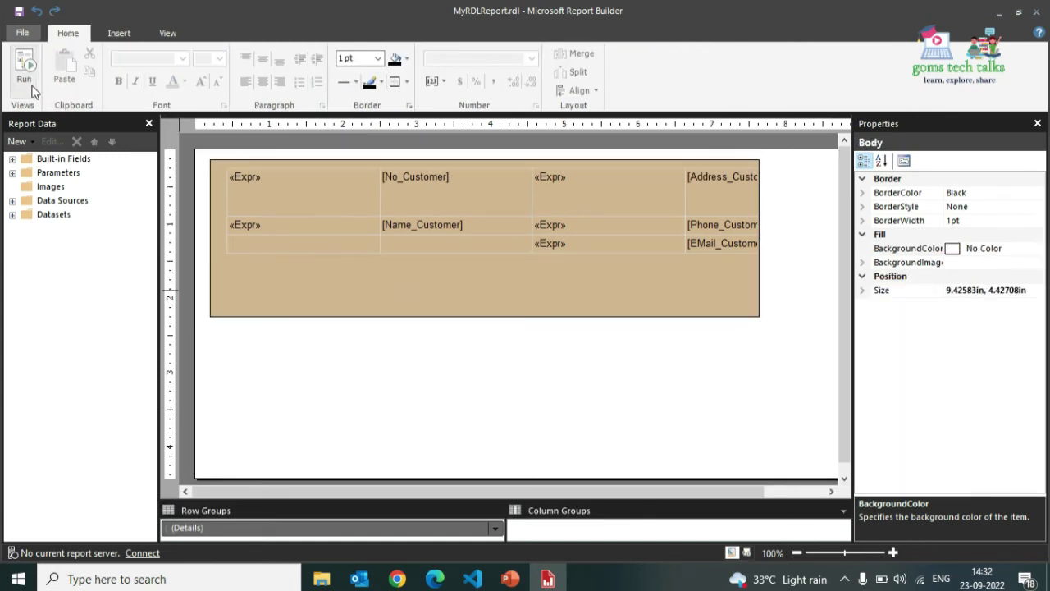
pyautogui.click(119, 32)
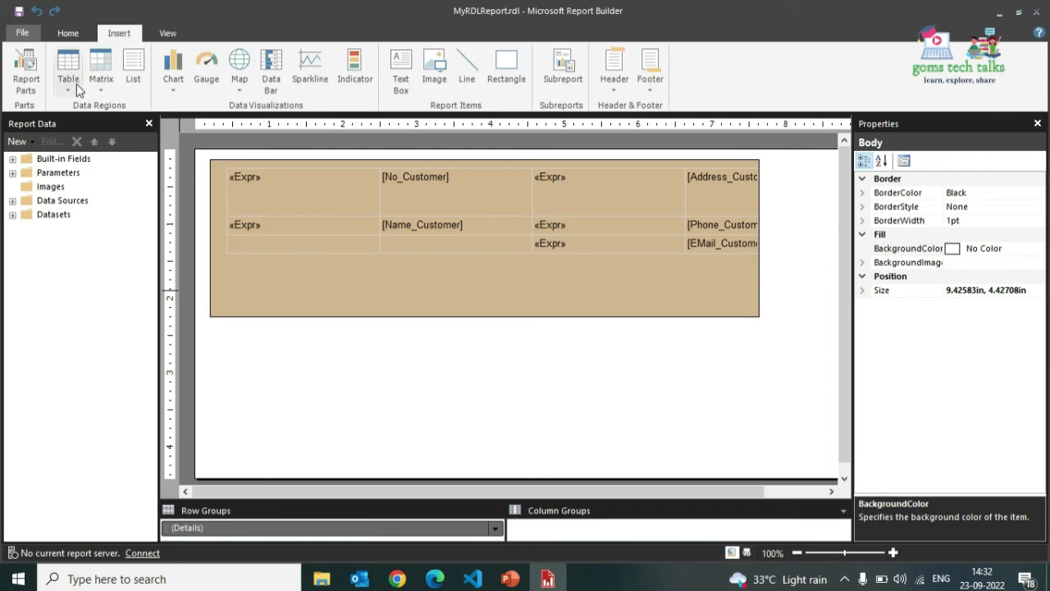
pyautogui.click(68, 82)
pyautogui.click(86, 127)
pyautogui.moveTo(232, 267); pyautogui.dragTo(754, 309)
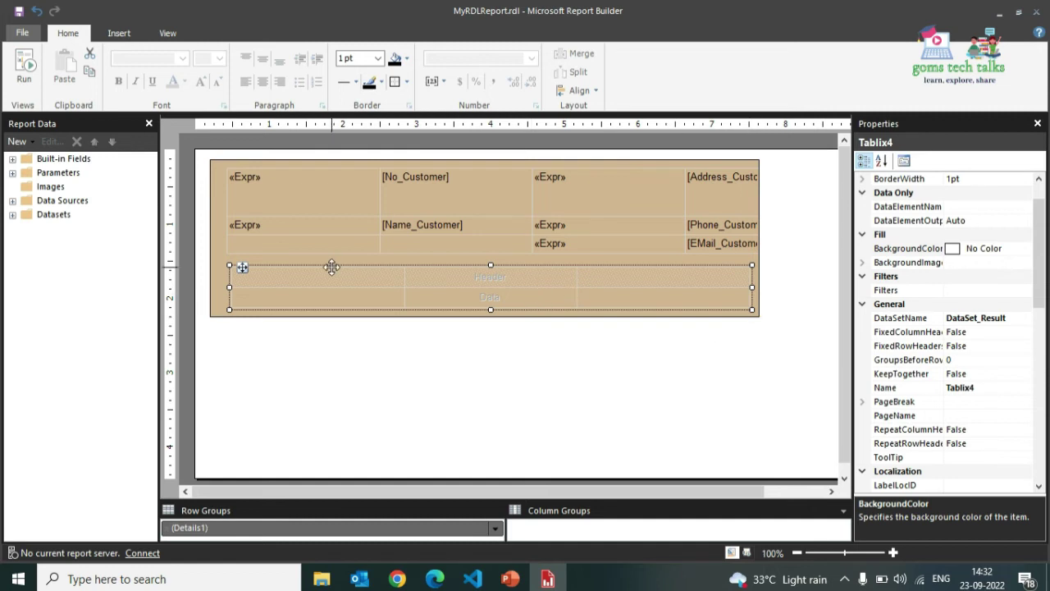
# Open the new table's tablix properties and check which dataset it uses.
pyautogui.rightClick(292, 262)
pyautogui.rightClick(267, 271)
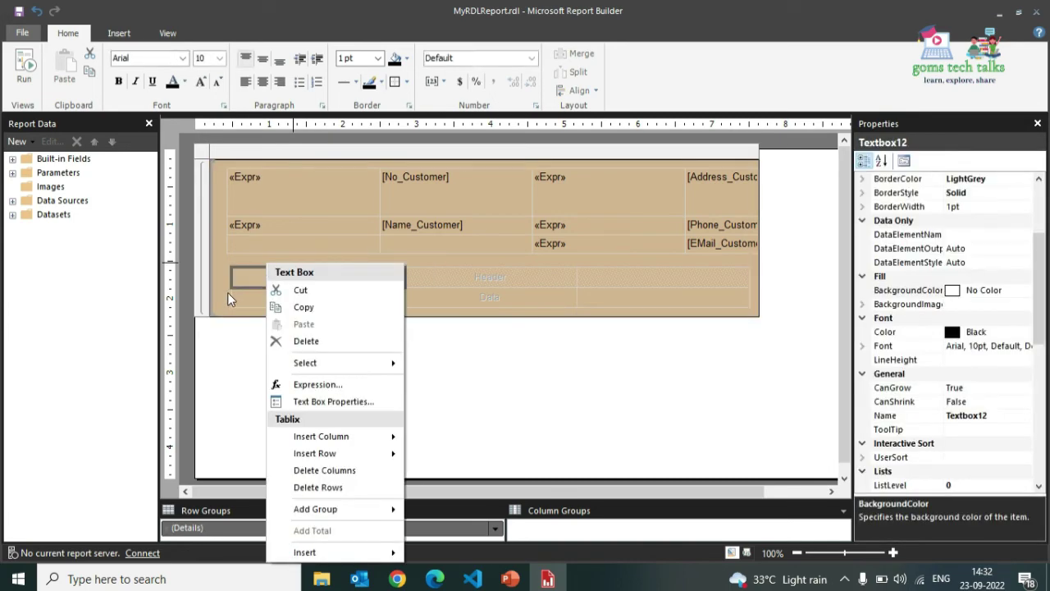
pyautogui.click(229, 291)
pyautogui.rightClick(228, 292)
pyautogui.click(241, 284)
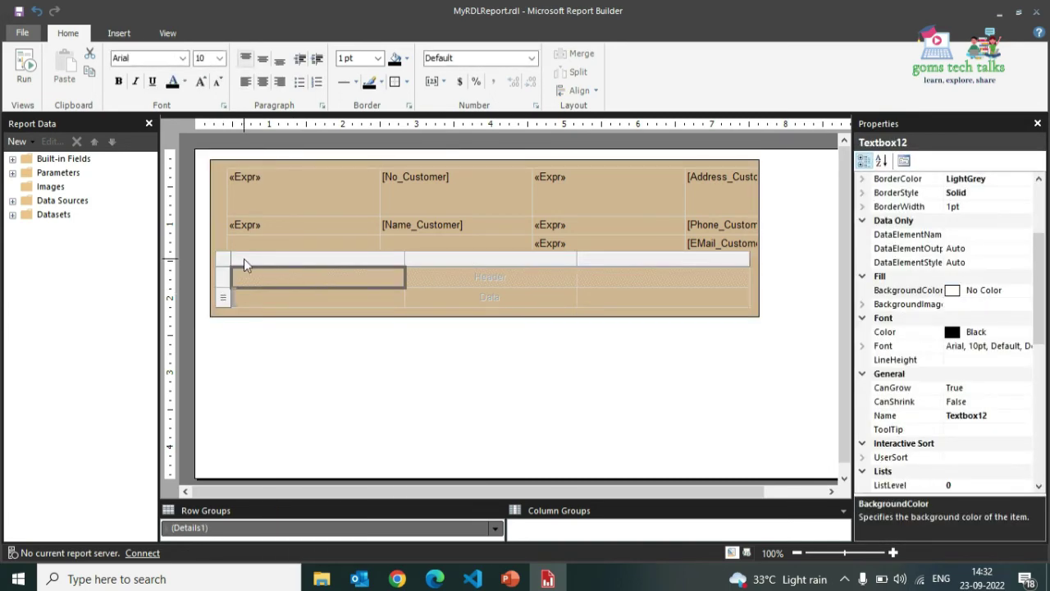
pyautogui.click(259, 258)
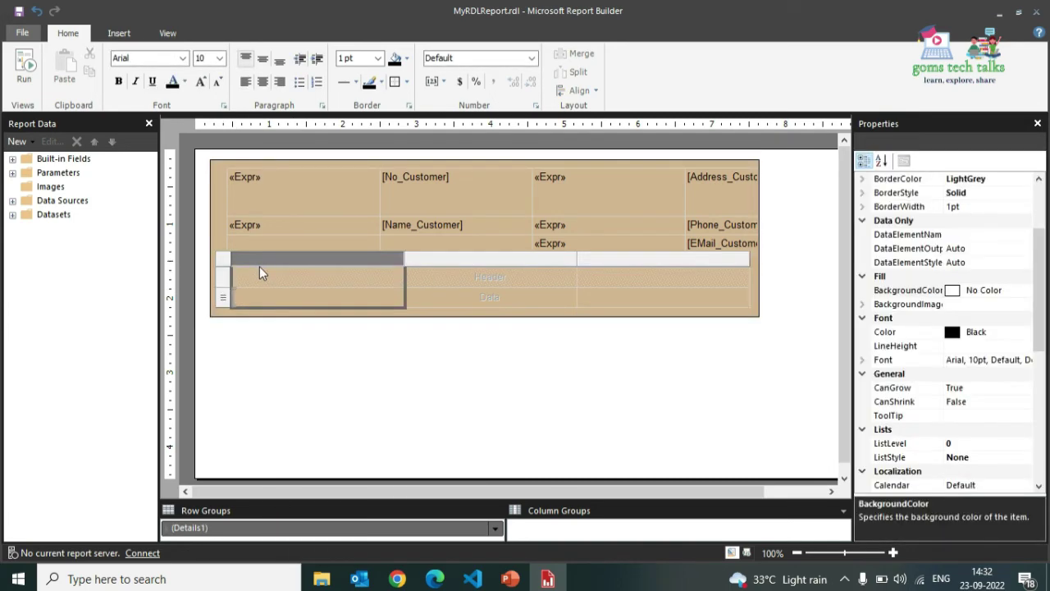
pyautogui.doubleClick(300, 263)
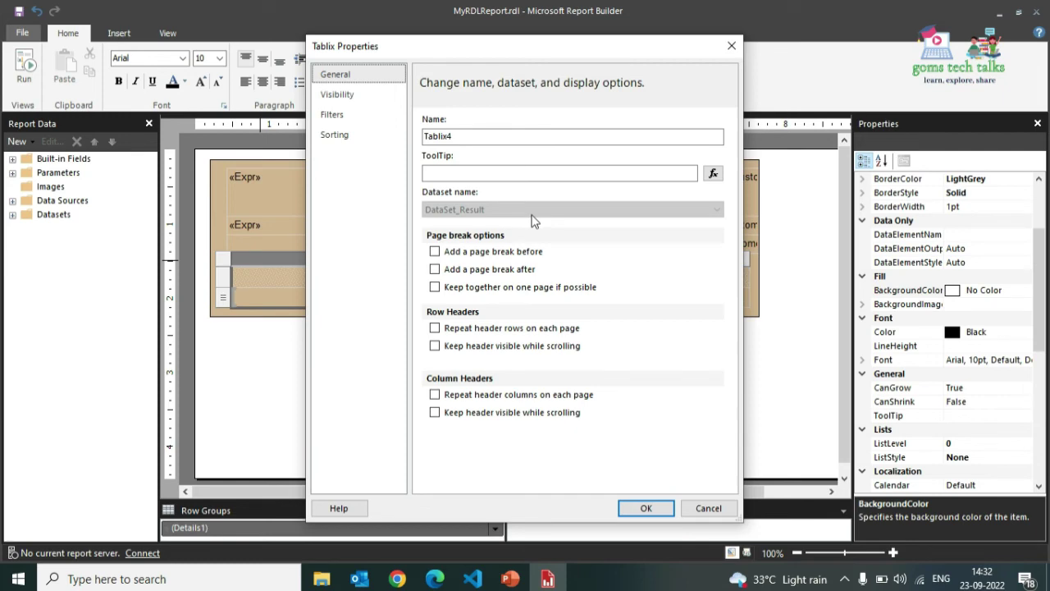
pyautogui.click(645, 509)
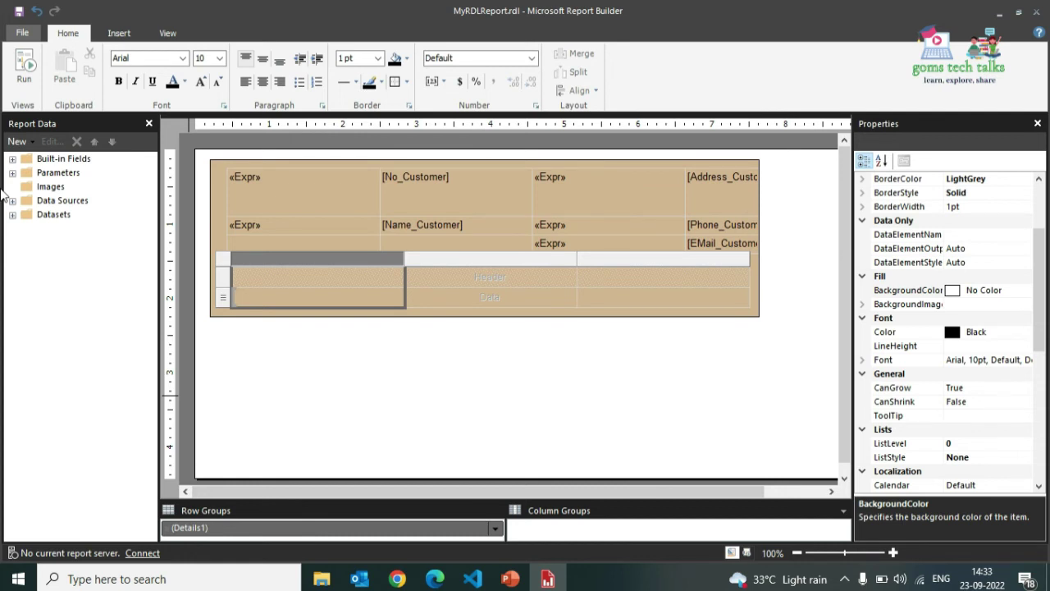
# Insert a row outside the group below the new table's data row.
pyautogui.rightClick(248, 302)
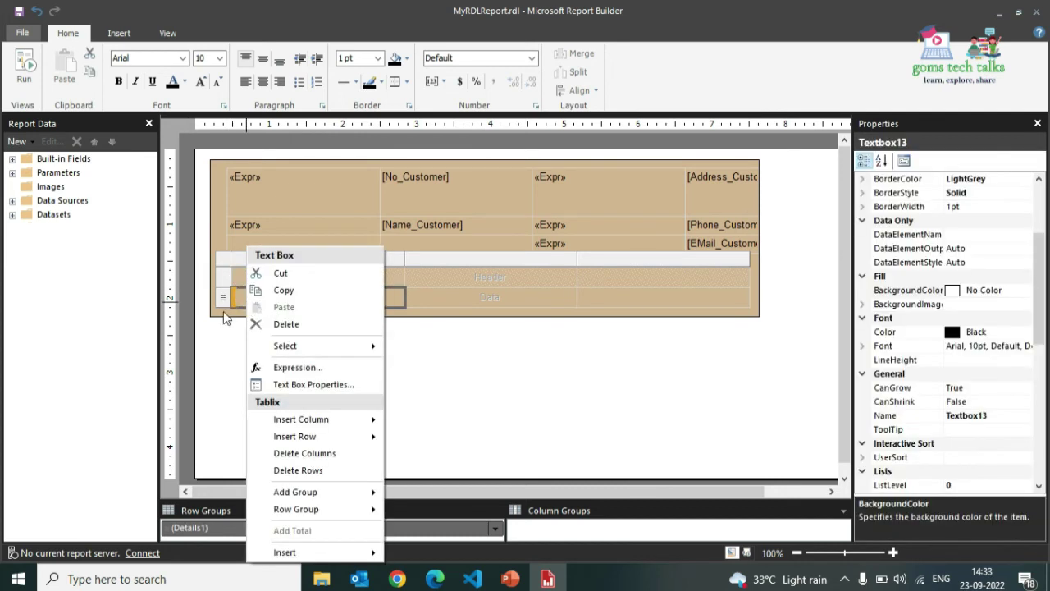
pyautogui.moveTo(312, 441)
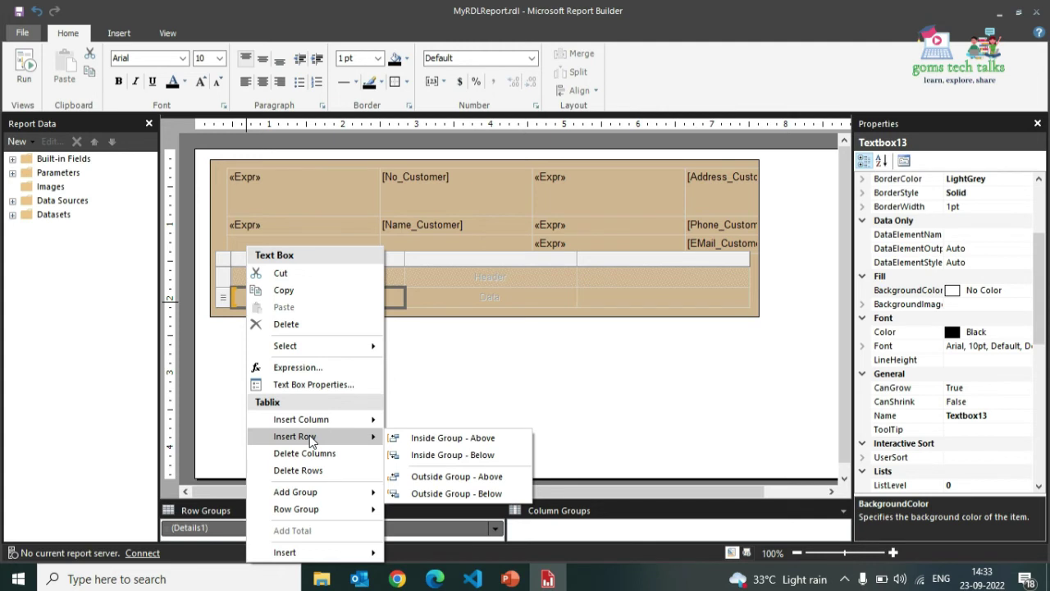
pyautogui.click(435, 493)
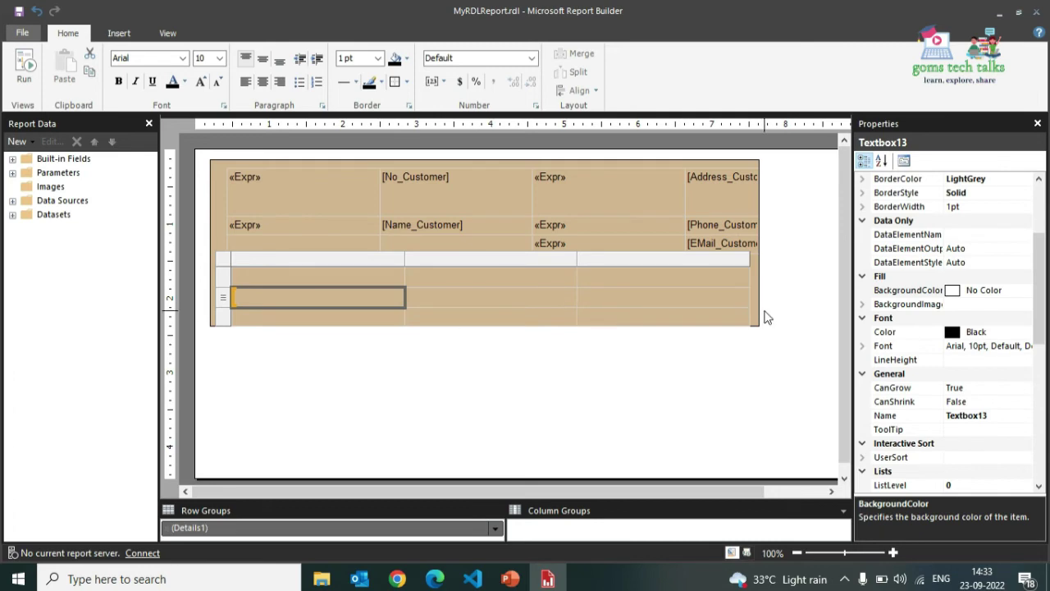
pyautogui.click(322, 277)
pyautogui.click(530, 280)
pyautogui.click(664, 277)
pyautogui.click(383, 279)
pyautogui.rightClick(383, 274)
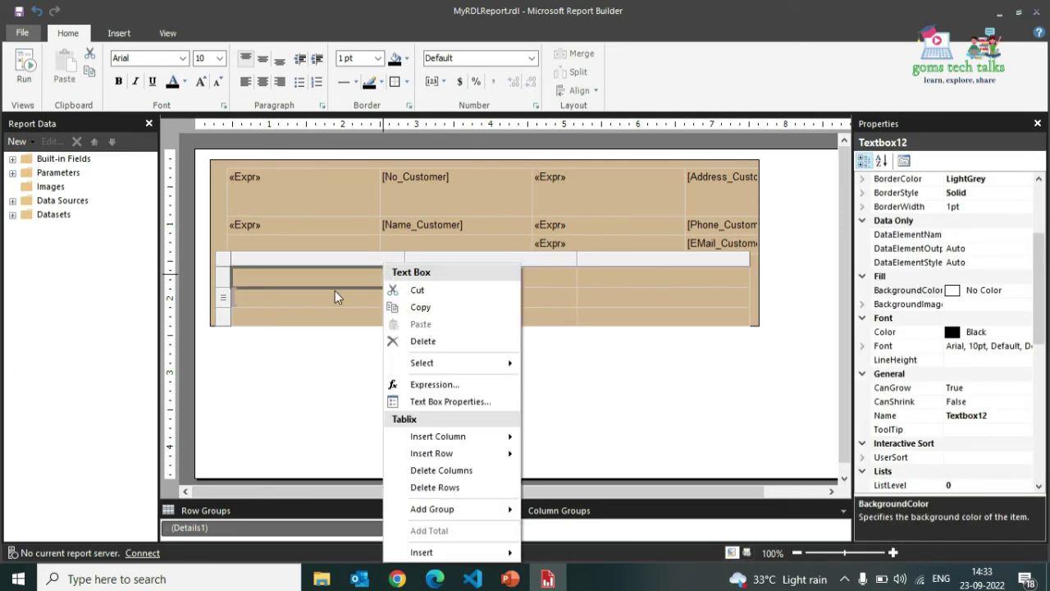
pyautogui.click(361, 279)
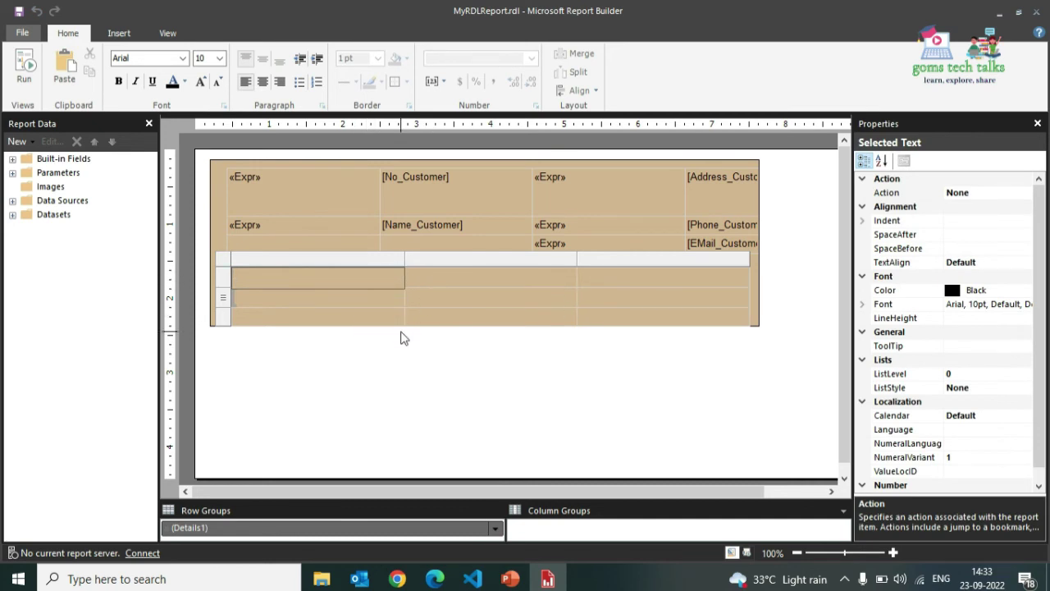
pyautogui.click(392, 382)
pyautogui.doubleClick(406, 278)
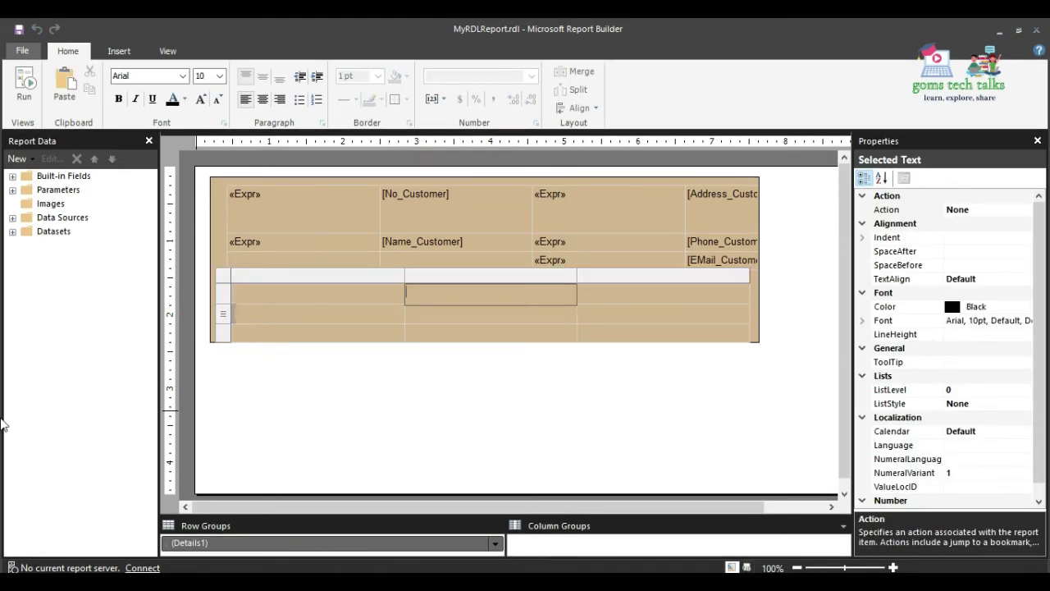
# Add a parent row group to the new table's data row, grouped by [EntryNo_CustLedgerEntry] with a group header.
pyautogui.click(343, 317)
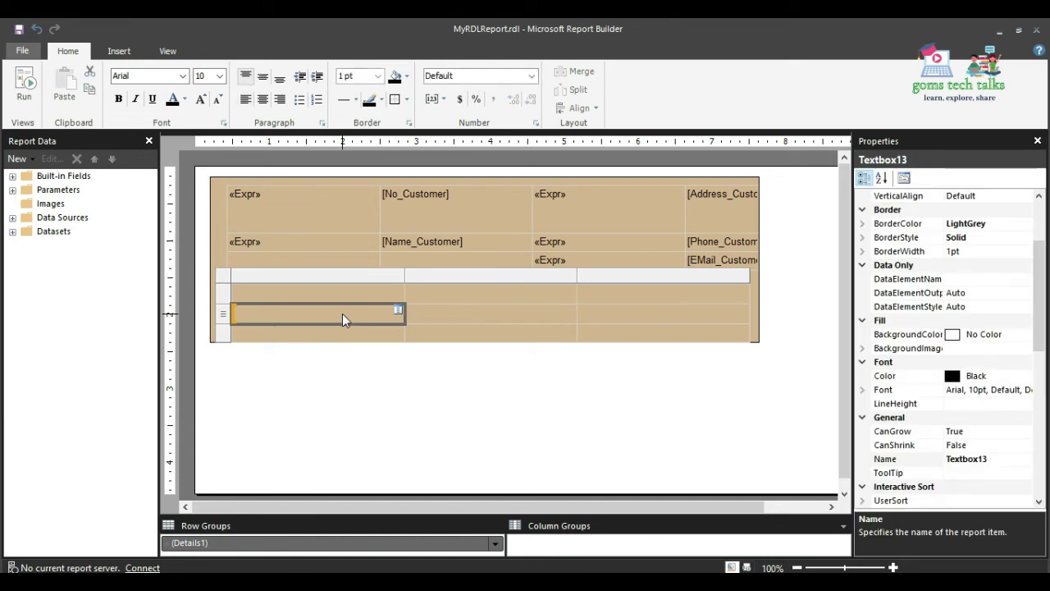
pyautogui.rightClick(342, 313)
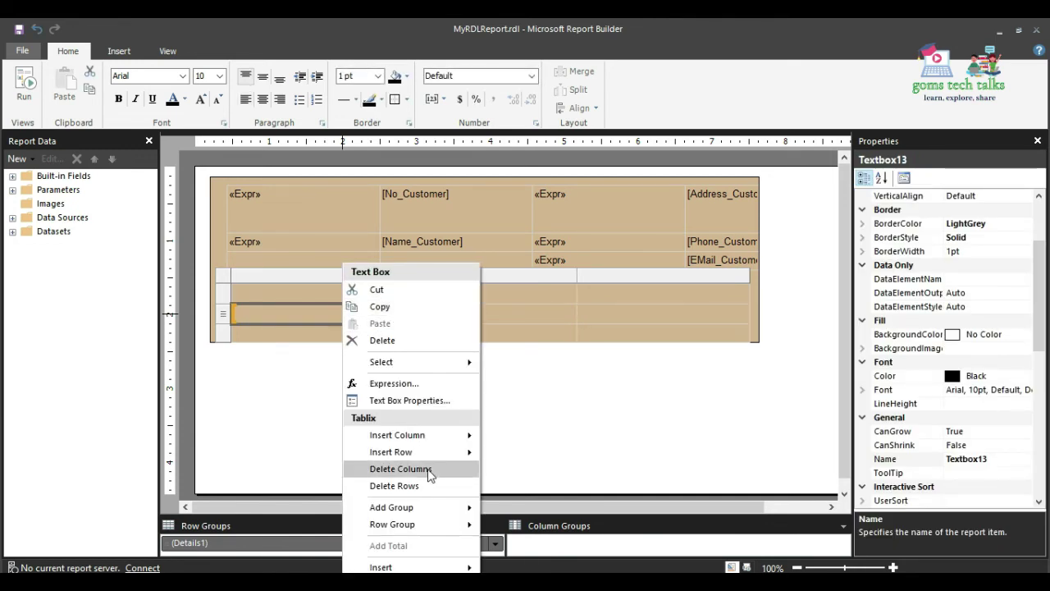
pyautogui.moveTo(440, 511)
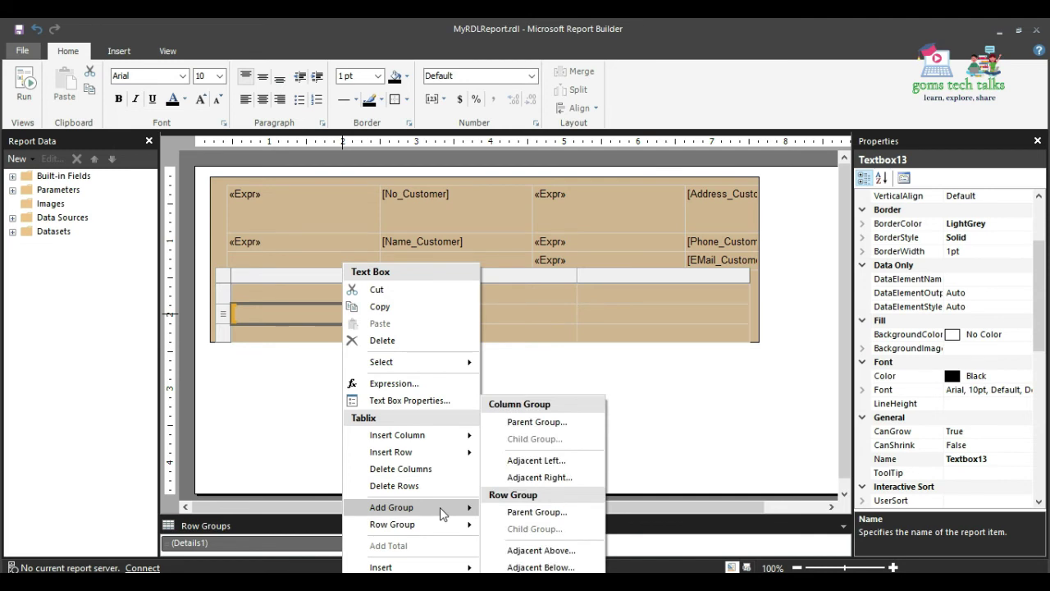
pyautogui.click(534, 512)
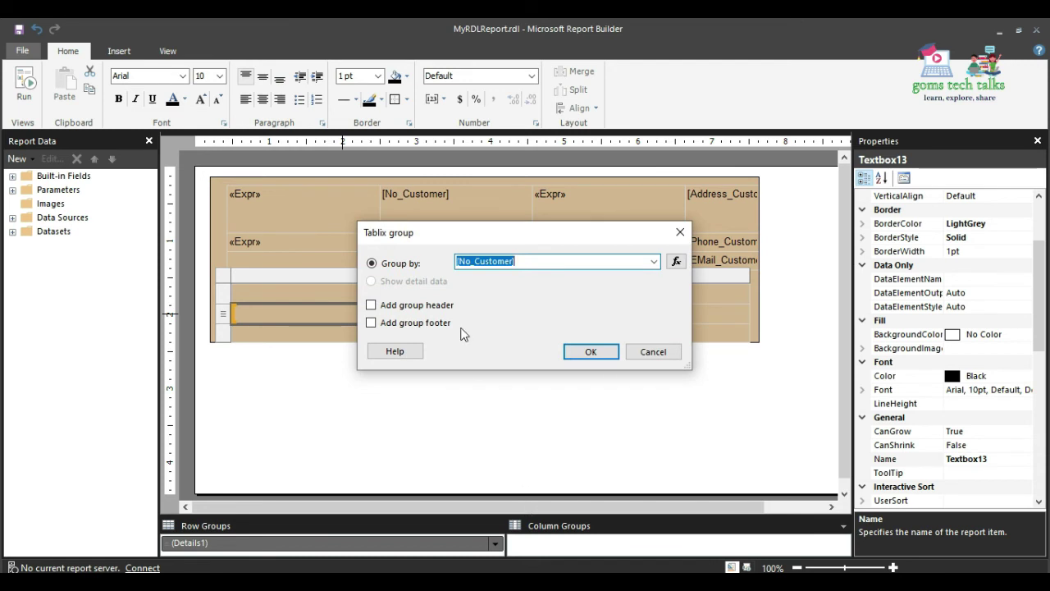
pyautogui.moveTo(449, 234); pyautogui.dragTo(500, 239)
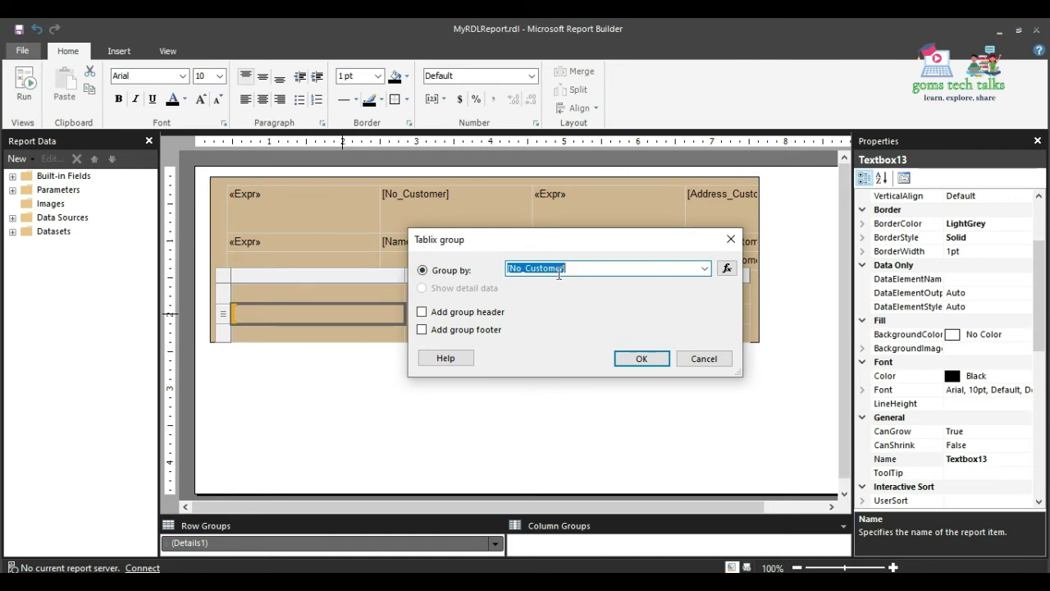
pyautogui.click(711, 275)
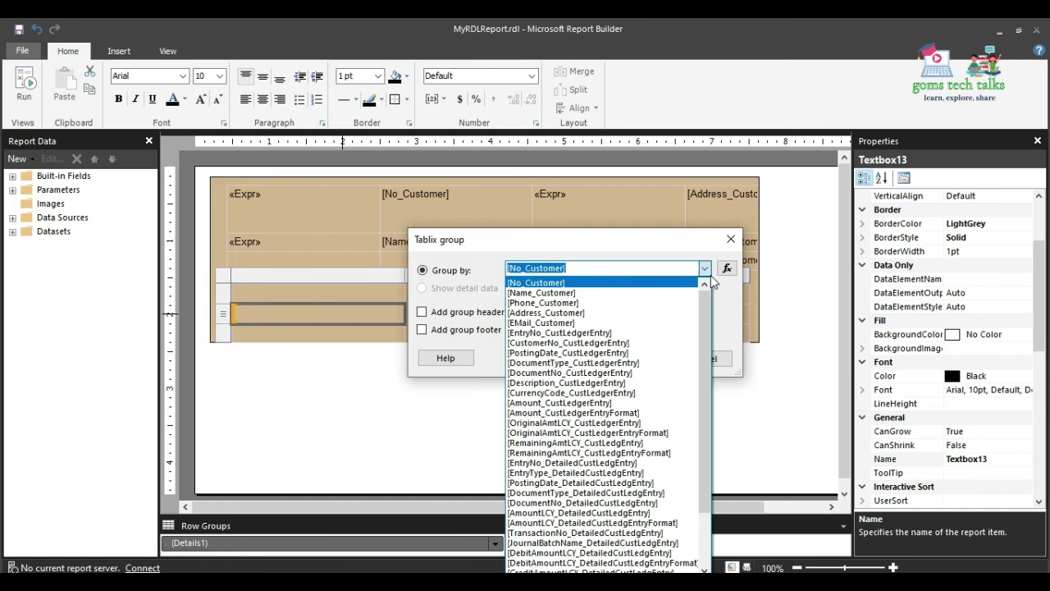
pyautogui.click(617, 333)
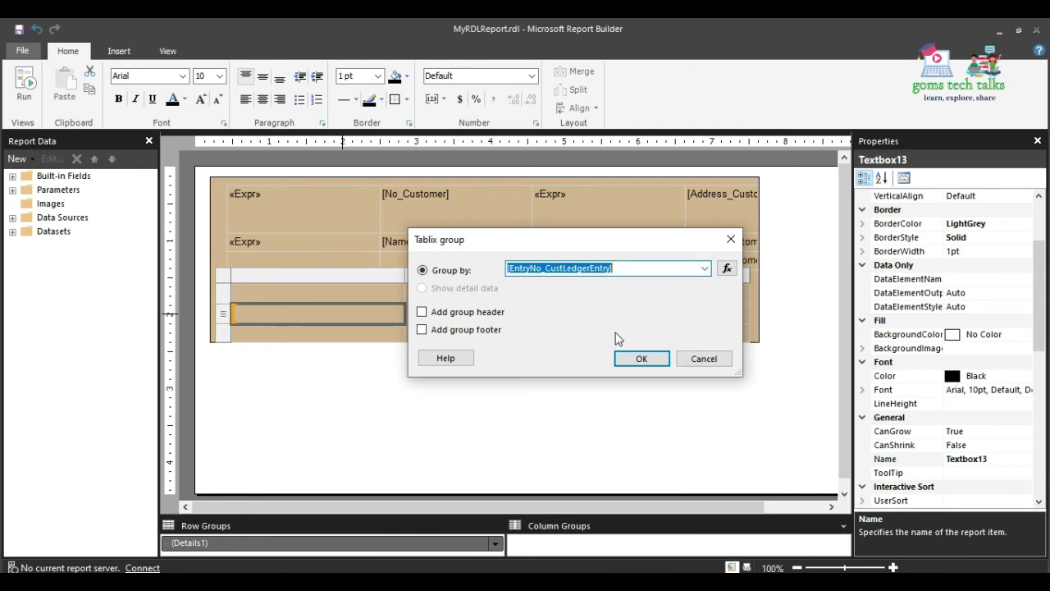
pyautogui.click(422, 314)
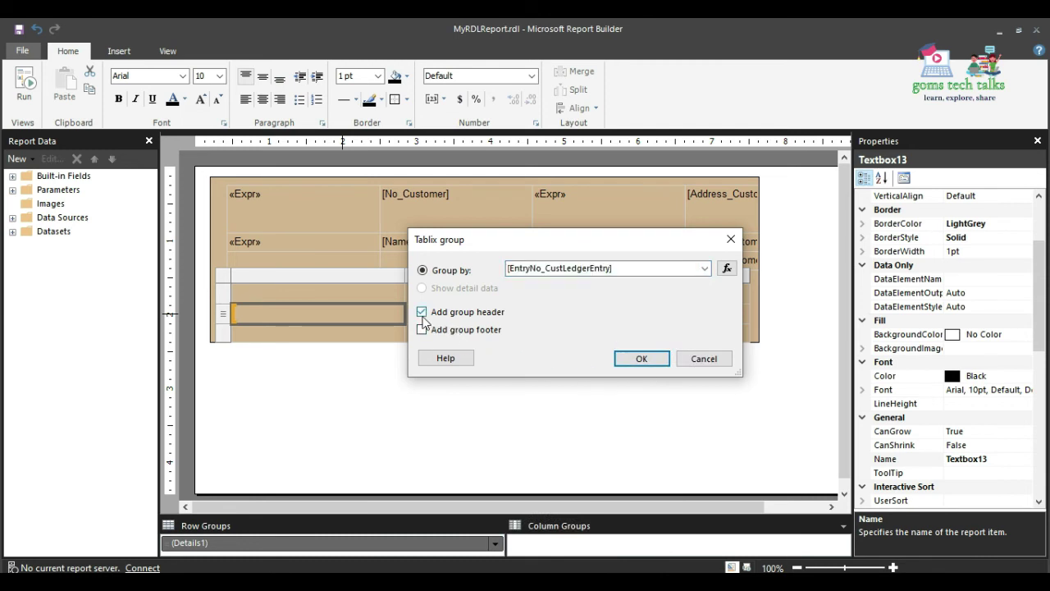
pyautogui.click(641, 359)
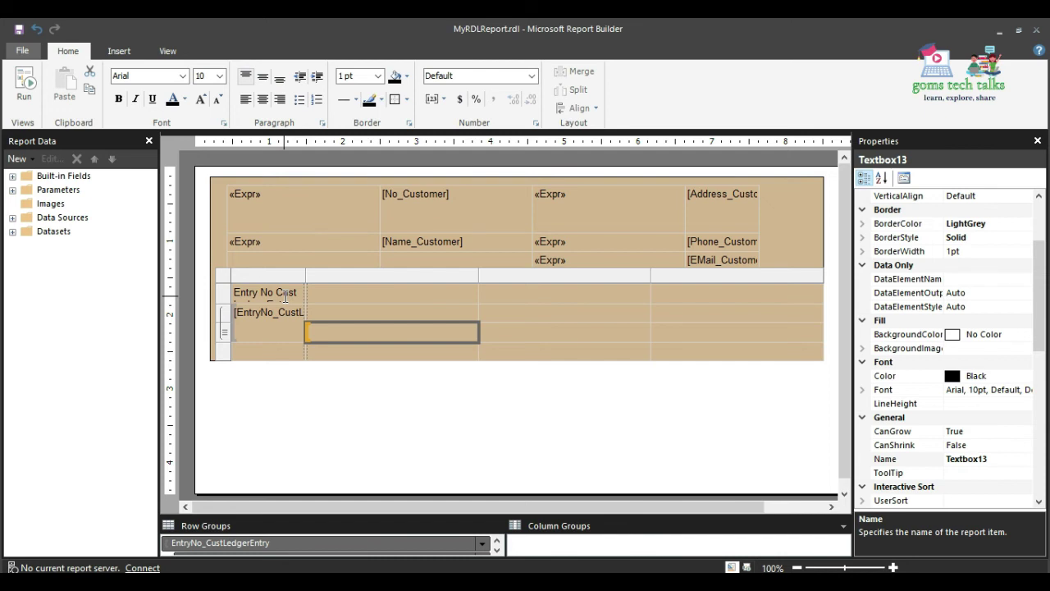
pyautogui.rightClick(274, 296)
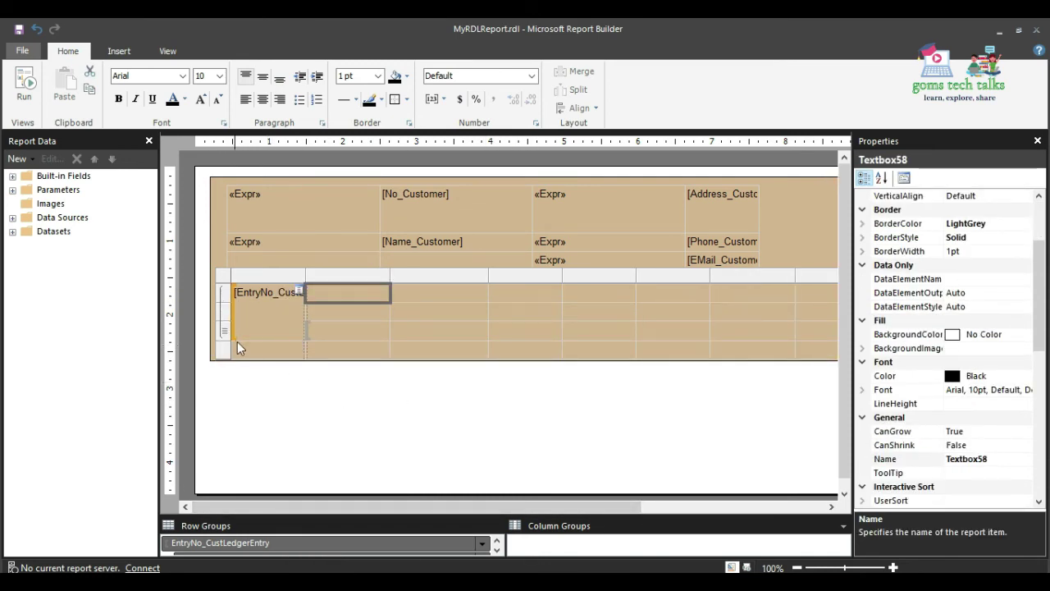
pyautogui.click(264, 326)
pyautogui.rightClick(263, 325)
pyautogui.moveTo(353, 420)
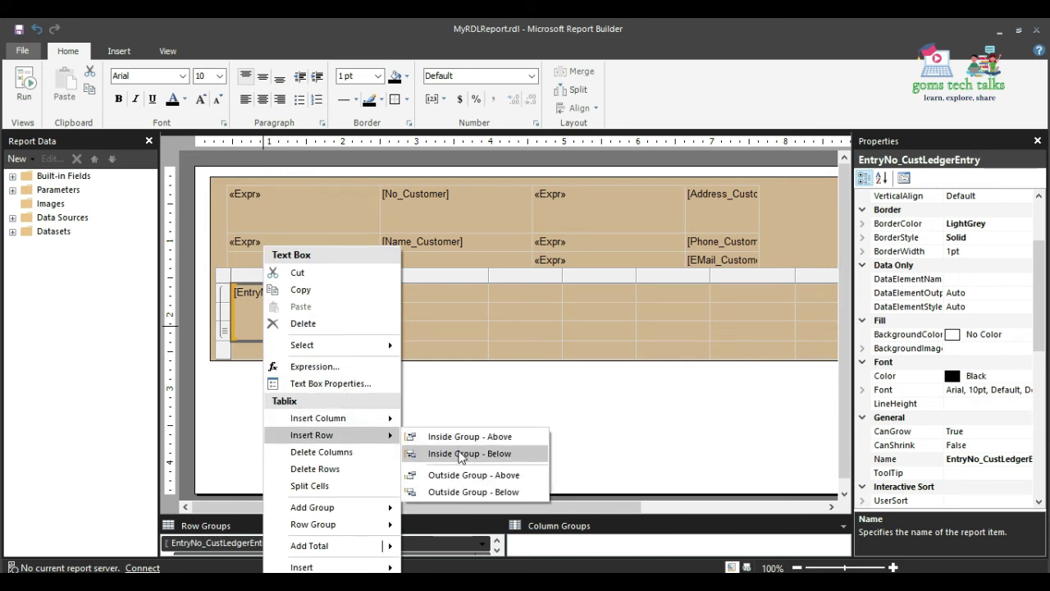
pyautogui.doubleClick(246, 320)
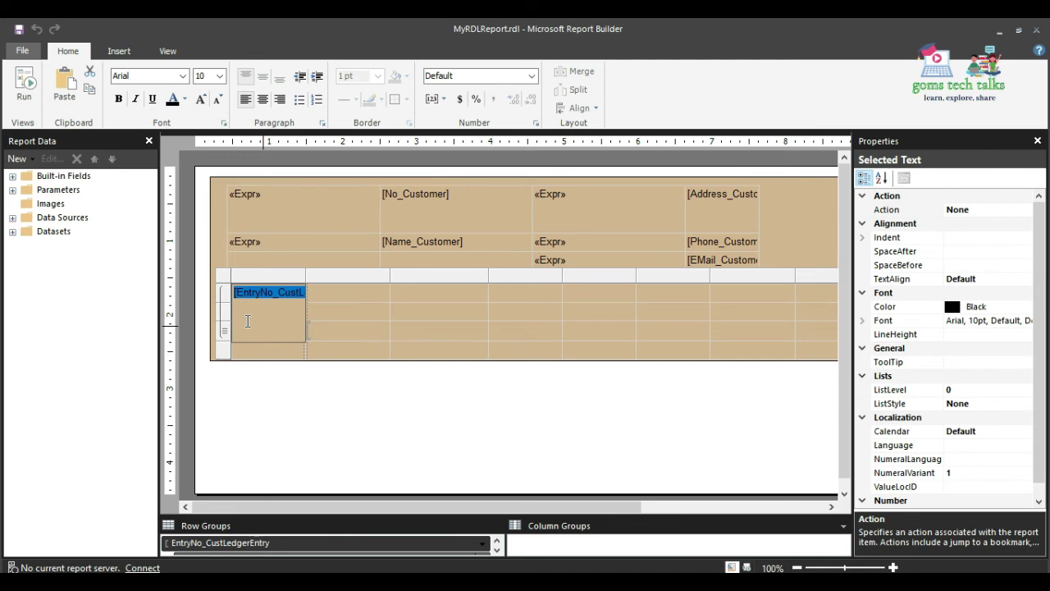
pyautogui.rightClick(248, 321)
pyautogui.click(260, 292)
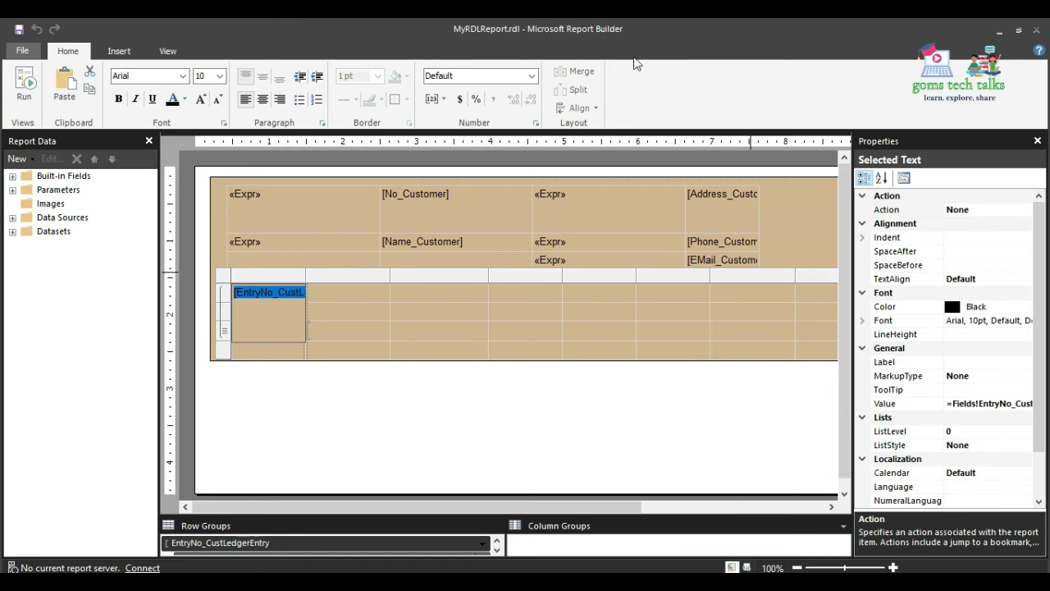
# Set the second cell of the new table's top row to =First(Parameters!EntryNo_CustLedgerEntryCaption.Value).
pyautogui.click(349, 299)
pyautogui.rightClick(349, 294)
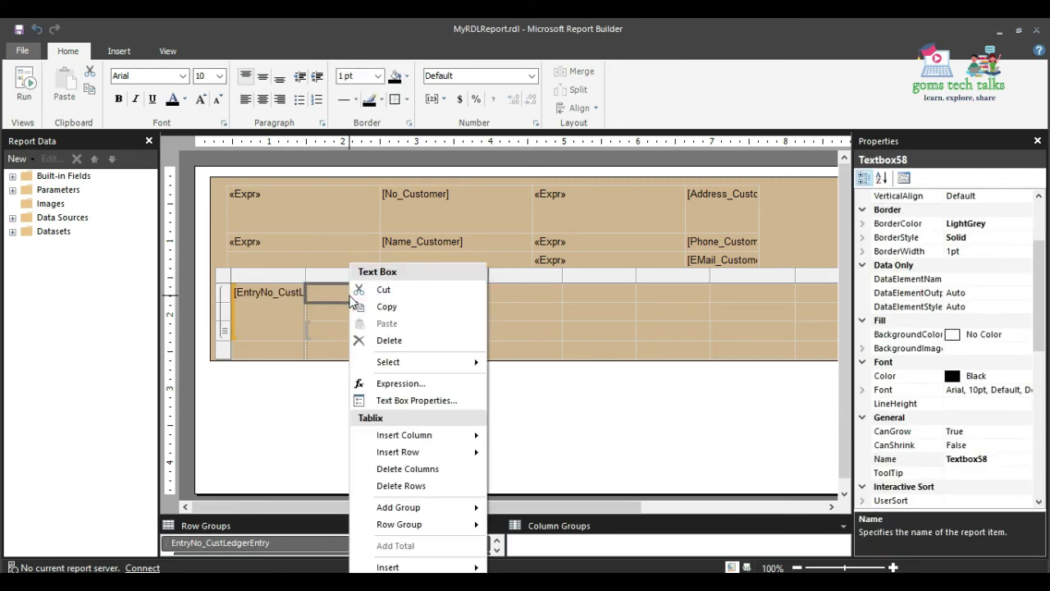
pyautogui.click(418, 387)
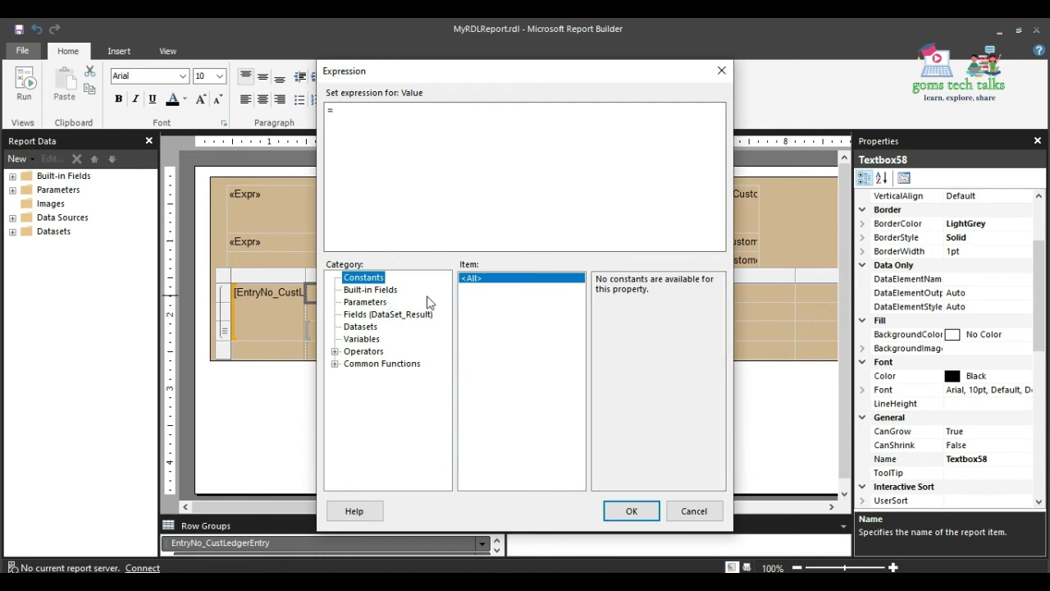
pyautogui.click(366, 302)
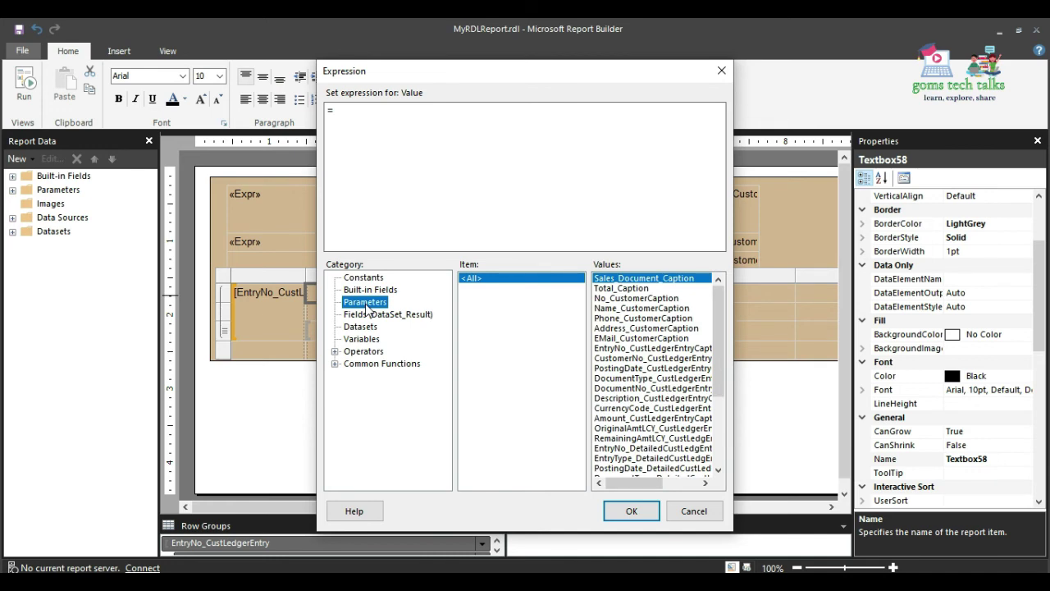
pyautogui.click(655, 348)
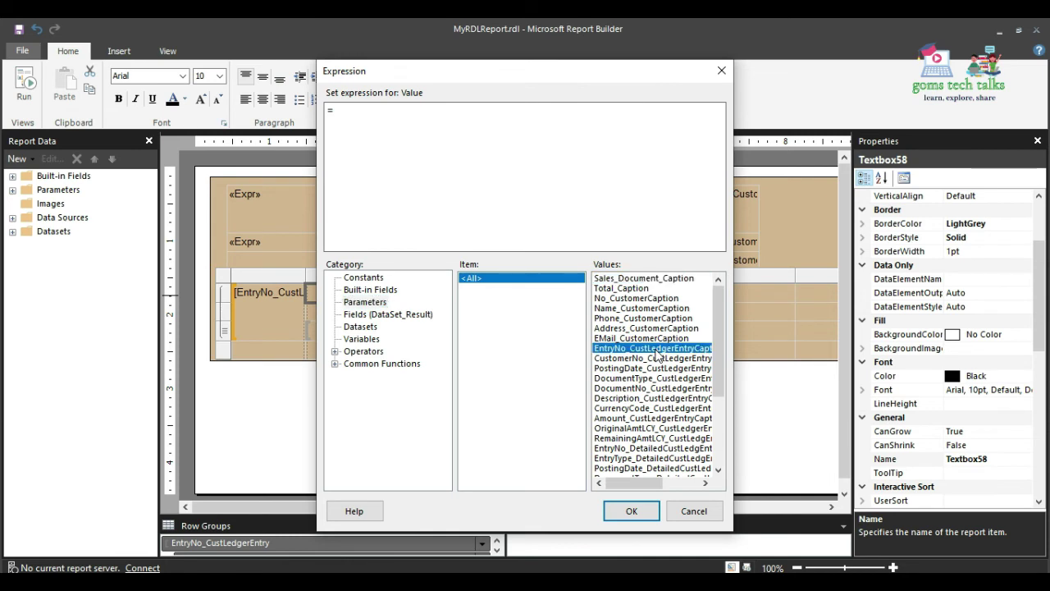
pyautogui.doubleClick(656, 349)
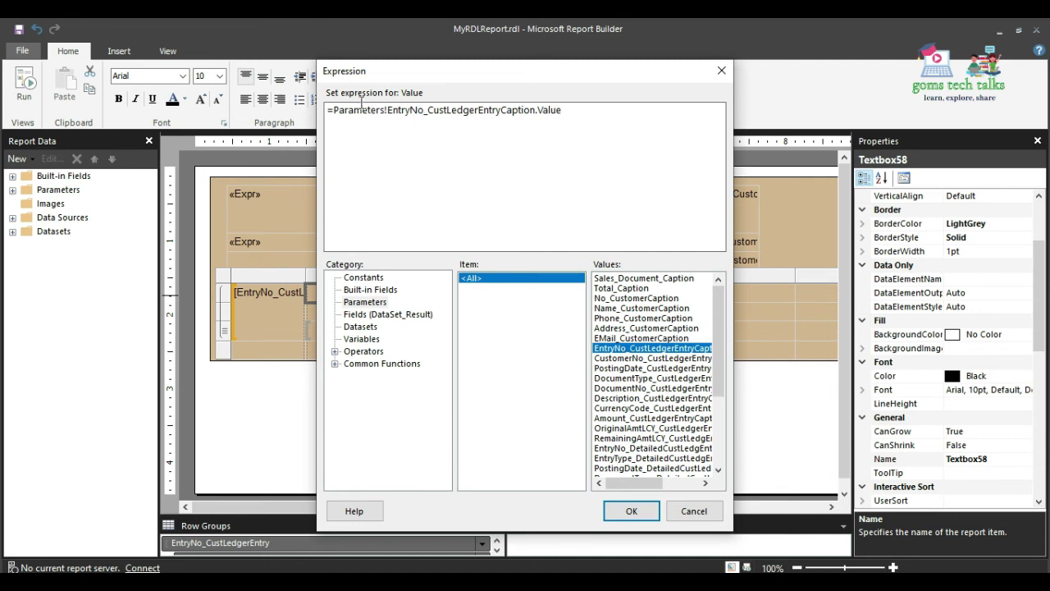
pyautogui.click(333, 109)
pyautogui.write('Fir')
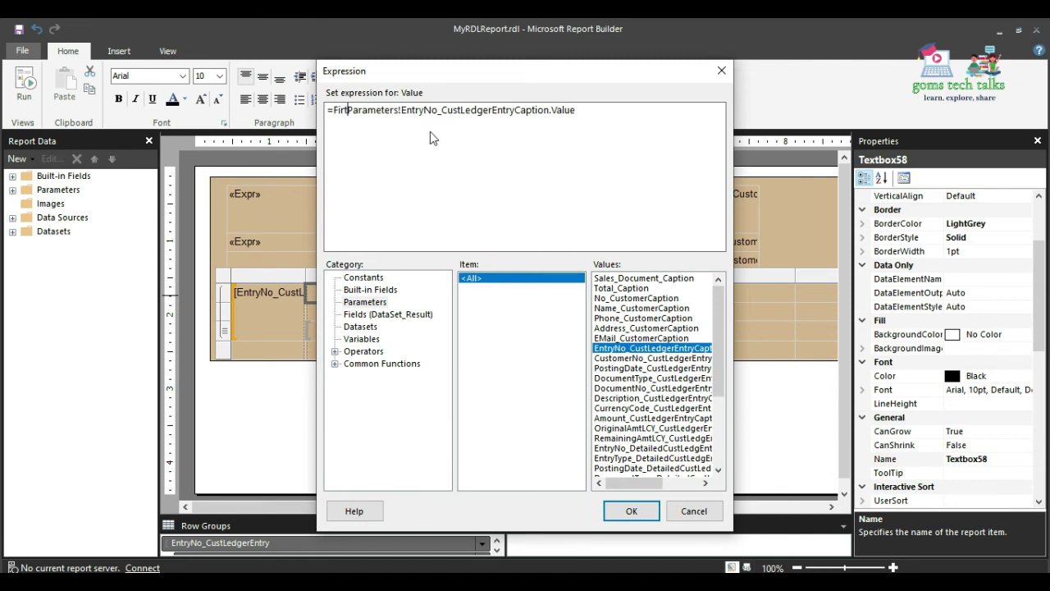
pyautogui.write('st(')
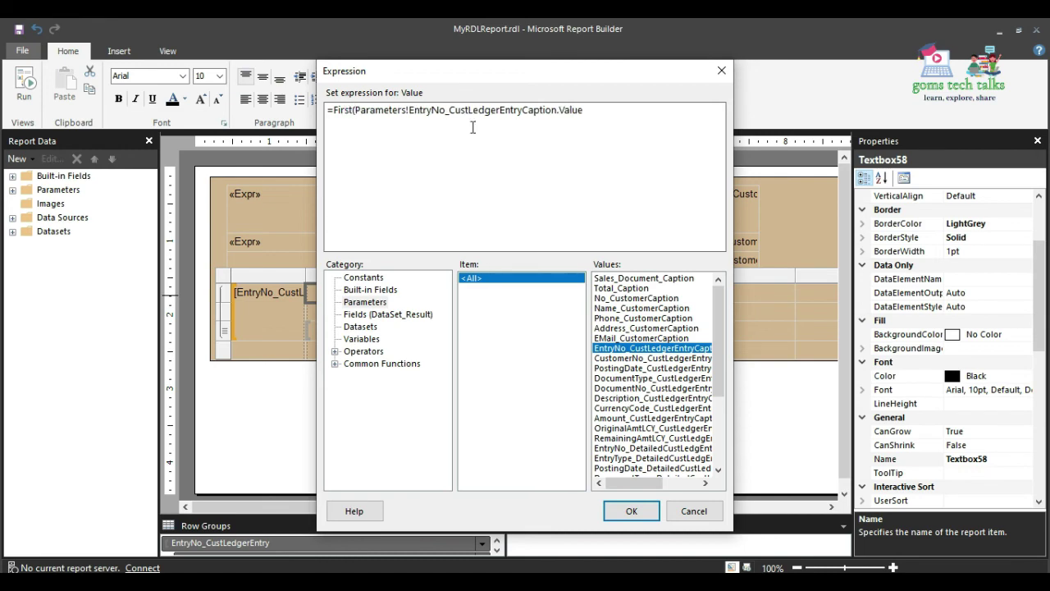
pyautogui.write(')')
pyautogui.click(637, 512)
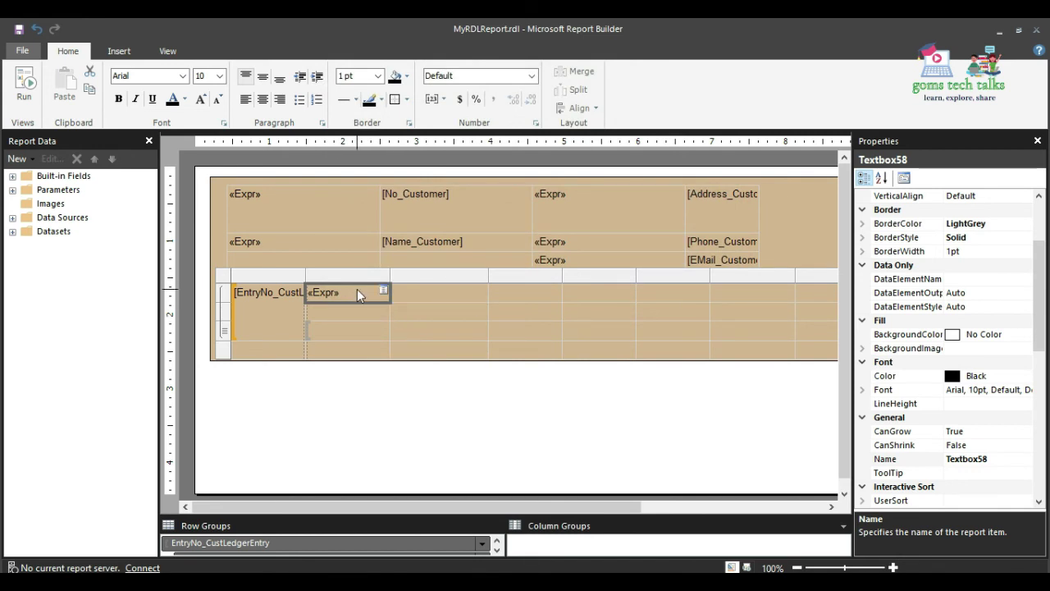
# Set the third cell of the ledger entry table's top row to =First(Parameters!CustomerNo_CustLedgerEntryCaption.Value).
pyautogui.click(418, 296)
pyautogui.click(541, 296)
pyautogui.click(606, 292)
pyautogui.click(439, 293)
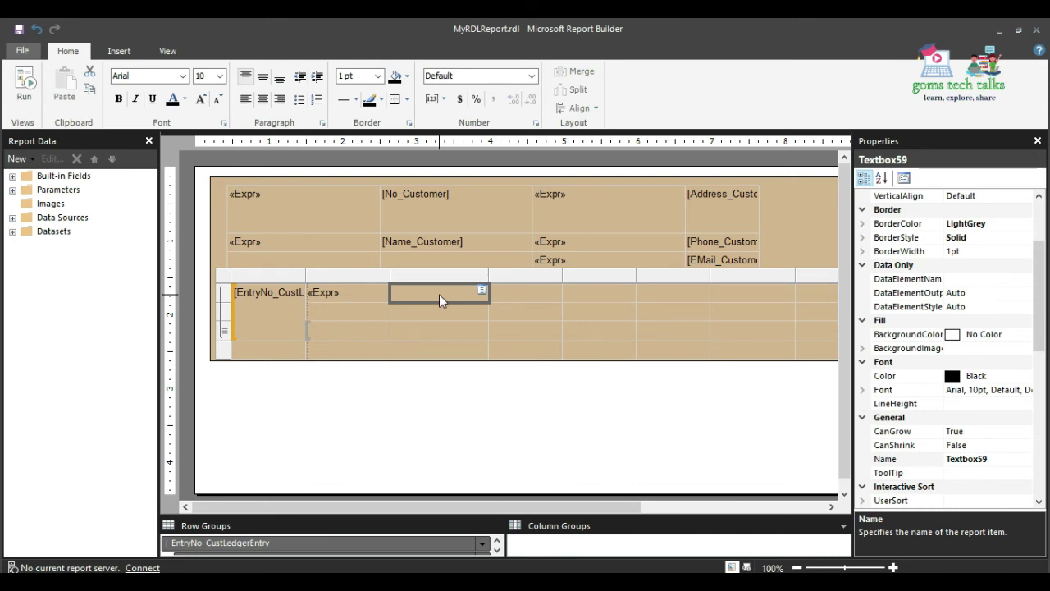
pyautogui.rightClick(439, 293)
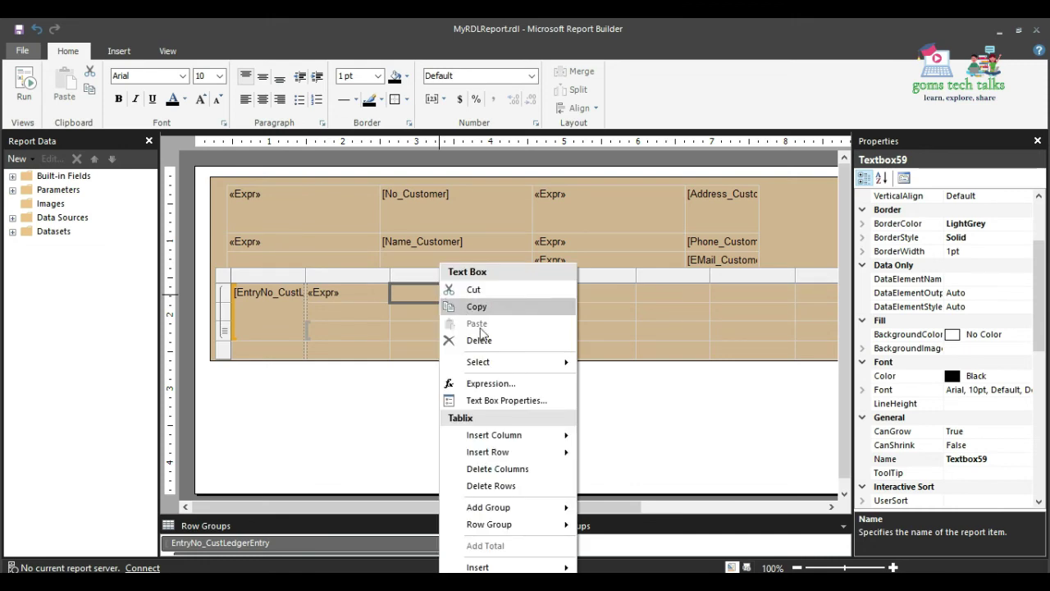
pyautogui.click(488, 383)
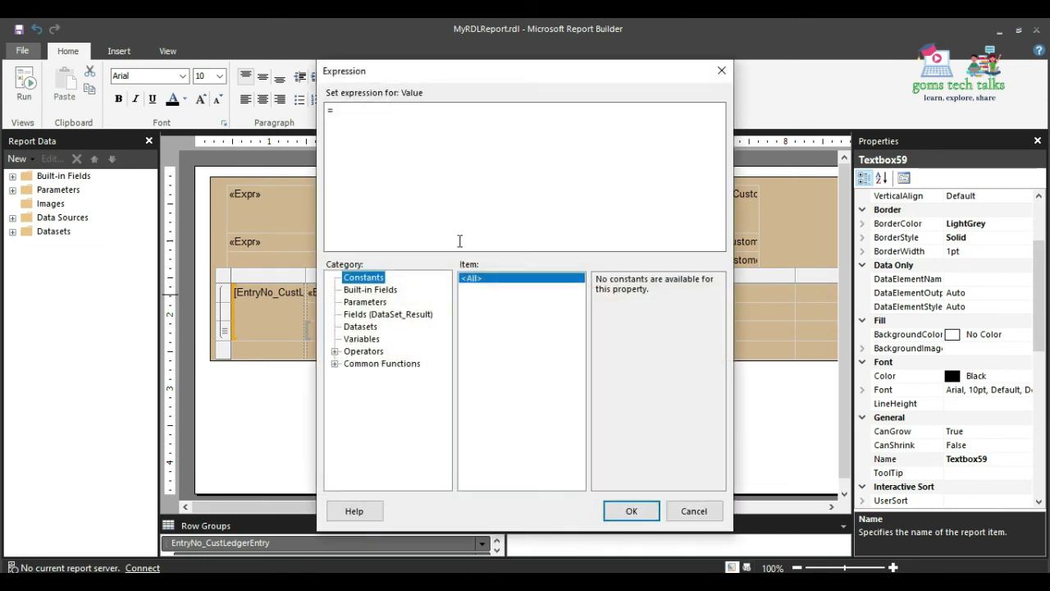
pyautogui.click(378, 301)
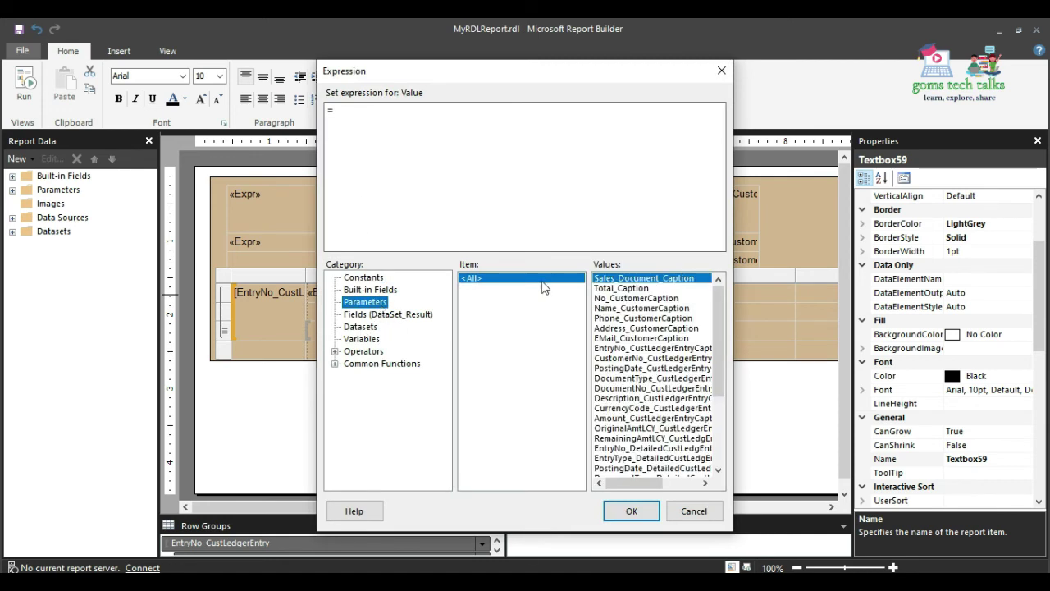
pyautogui.click(629, 361)
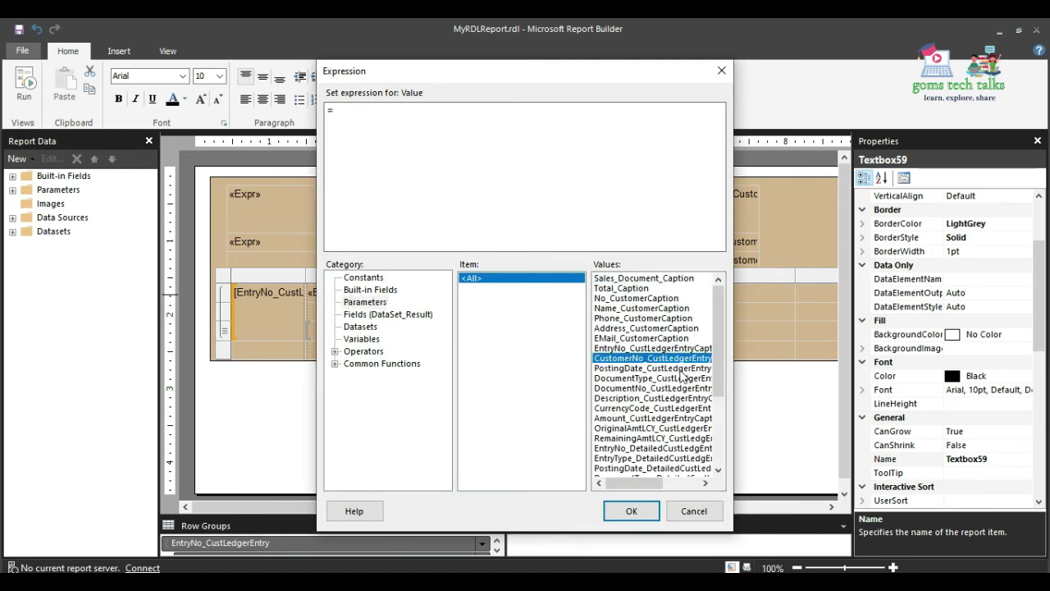
pyautogui.doubleClick(661, 366)
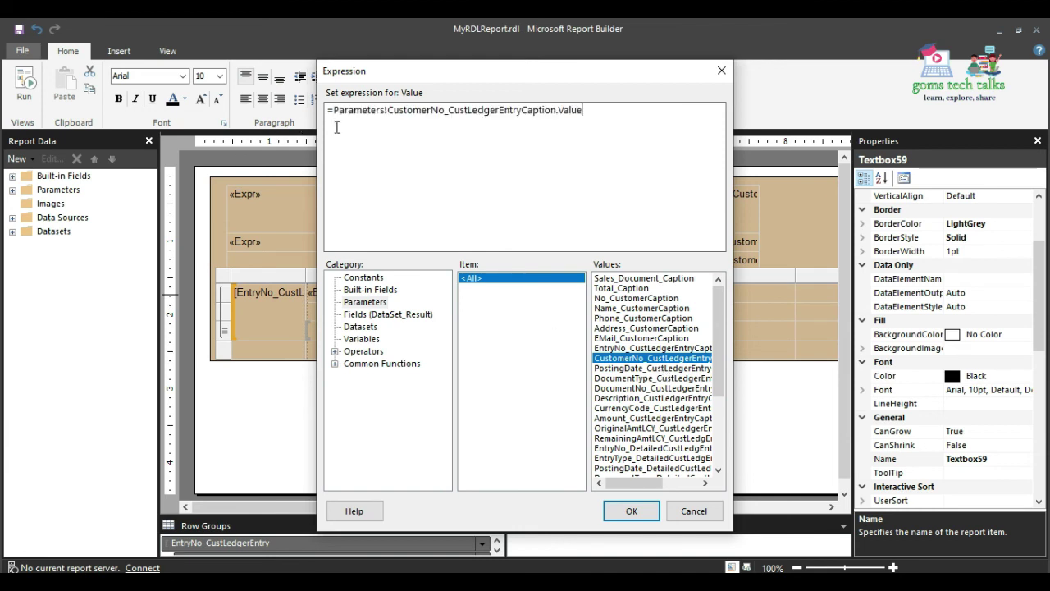
pyautogui.write('Fi')
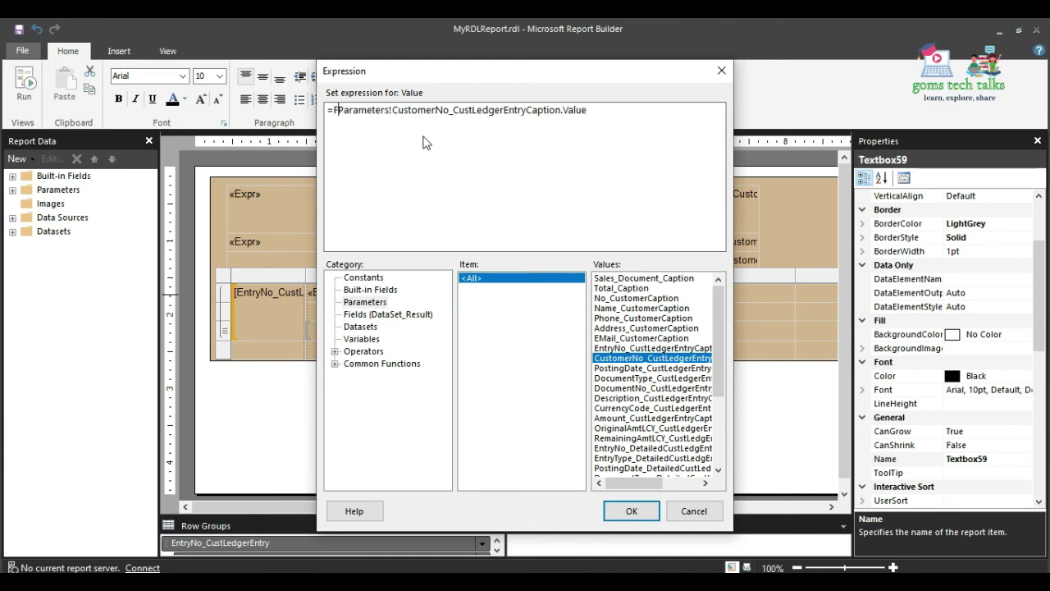
pyautogui.write('trst)')
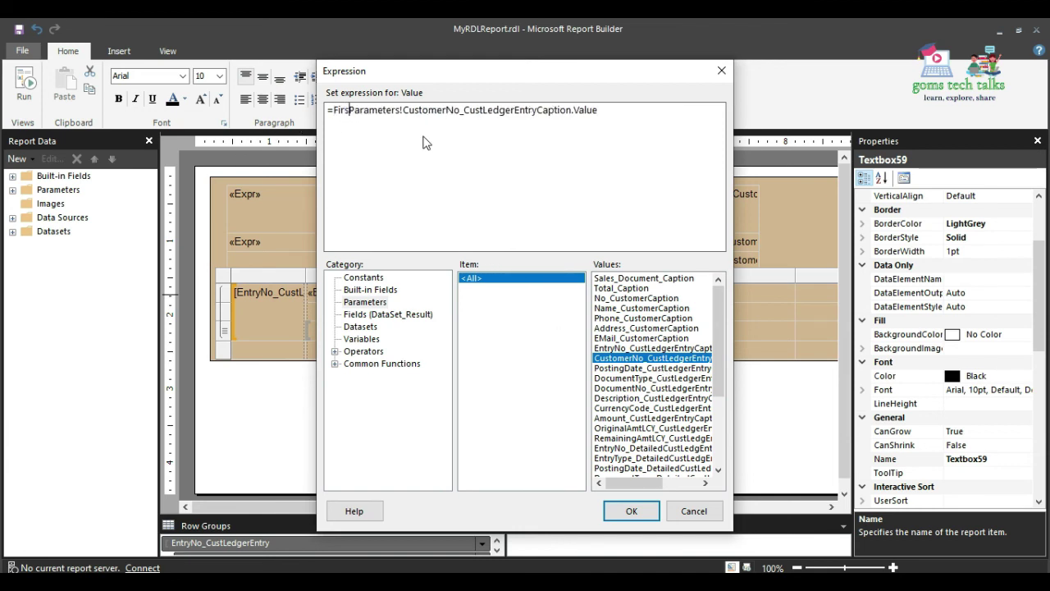
pyautogui.press('BackSpace')
pyautogui.write('(')
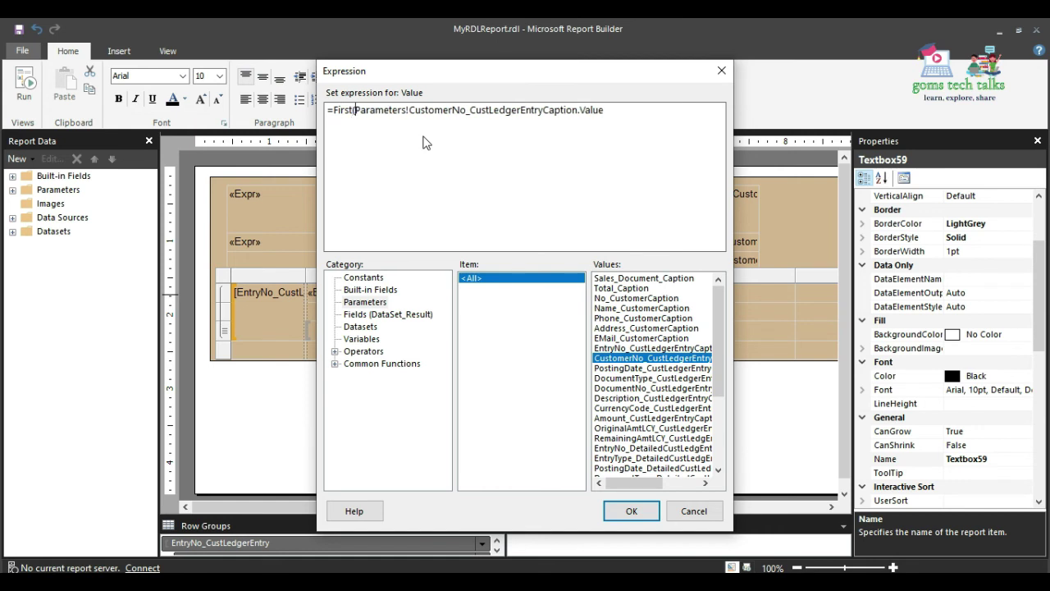
pyautogui.hotkey('shift', 'Left')
pyautogui.hotkey('shift', 'Left')
pyautogui.hotkey('shift', 'Left')
pyautogui.hotkey('shift', 'Left')
pyautogui.hotkey('shift', 'Left')
pyautogui.hotkey('shift', 'Left')
pyautogui.click(643, 105)
pyautogui.write(')')
pyautogui.click(630, 510)
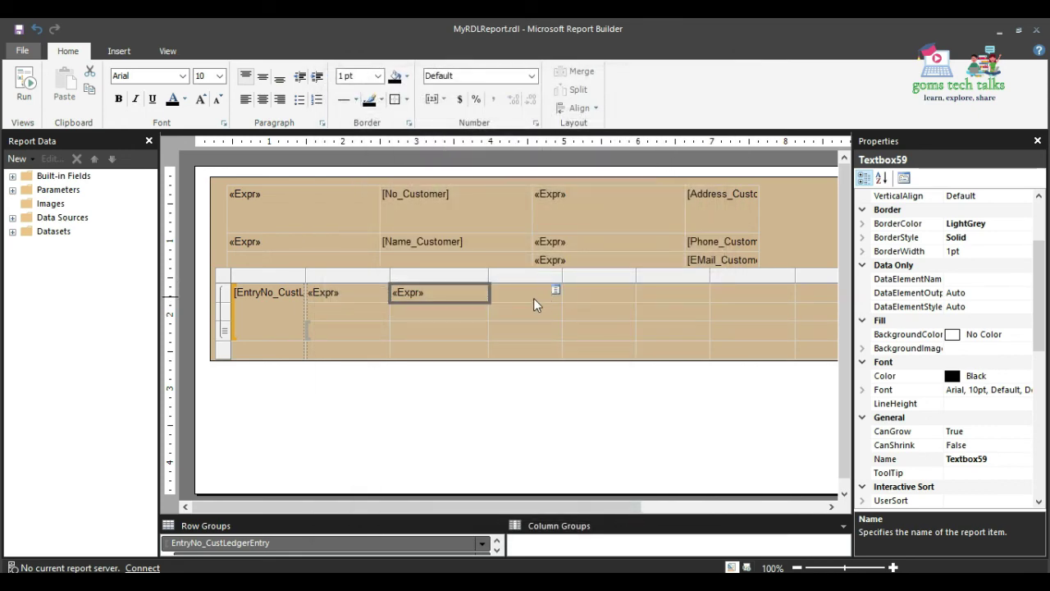
# Set the fourth cell of the ledger entry table's top row to =First(Parameters!PostingDate_CustLedgerEntryCaption.Value).
pyautogui.rightClick(530, 291)
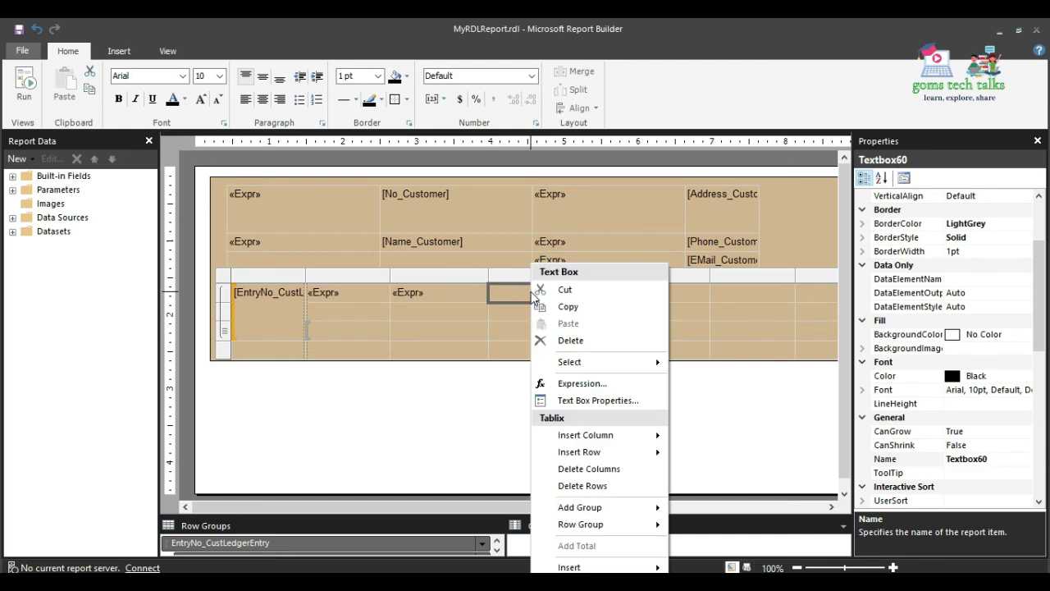
pyautogui.click(576, 382)
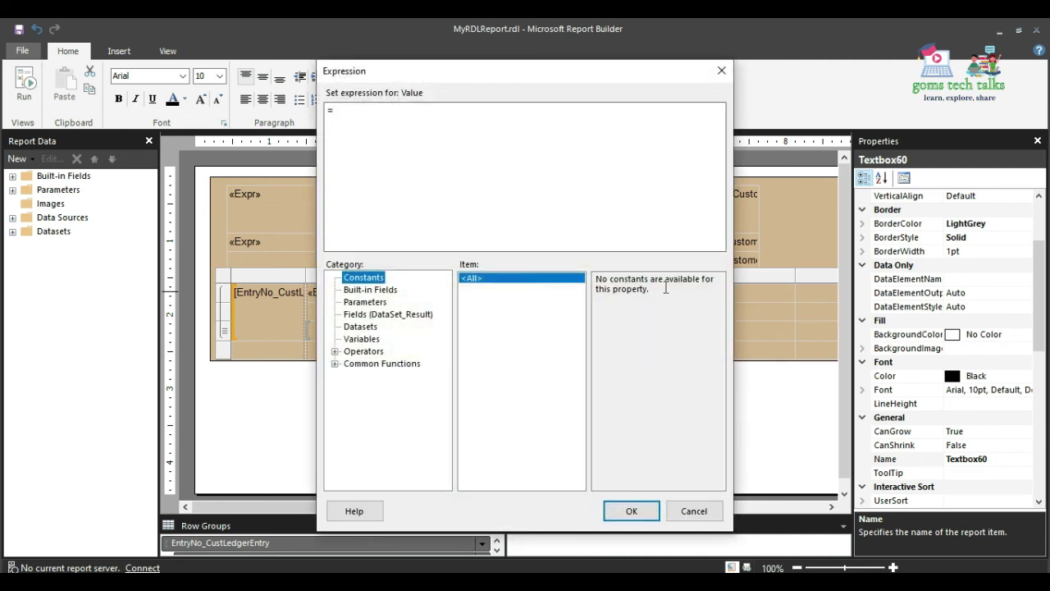
pyautogui.click(370, 302)
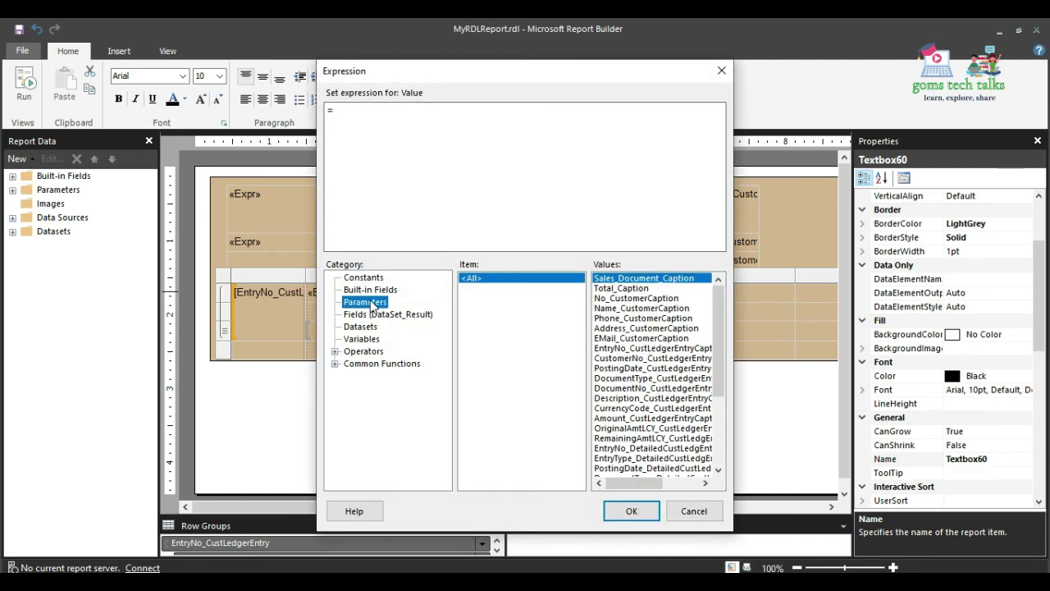
pyautogui.click(624, 368)
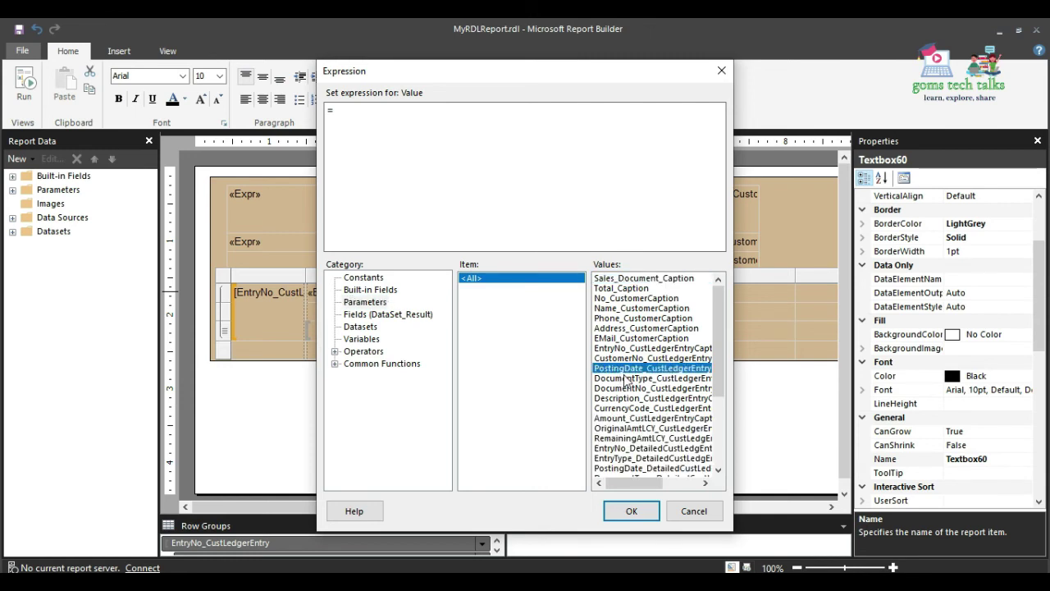
pyautogui.doubleClick(623, 374)
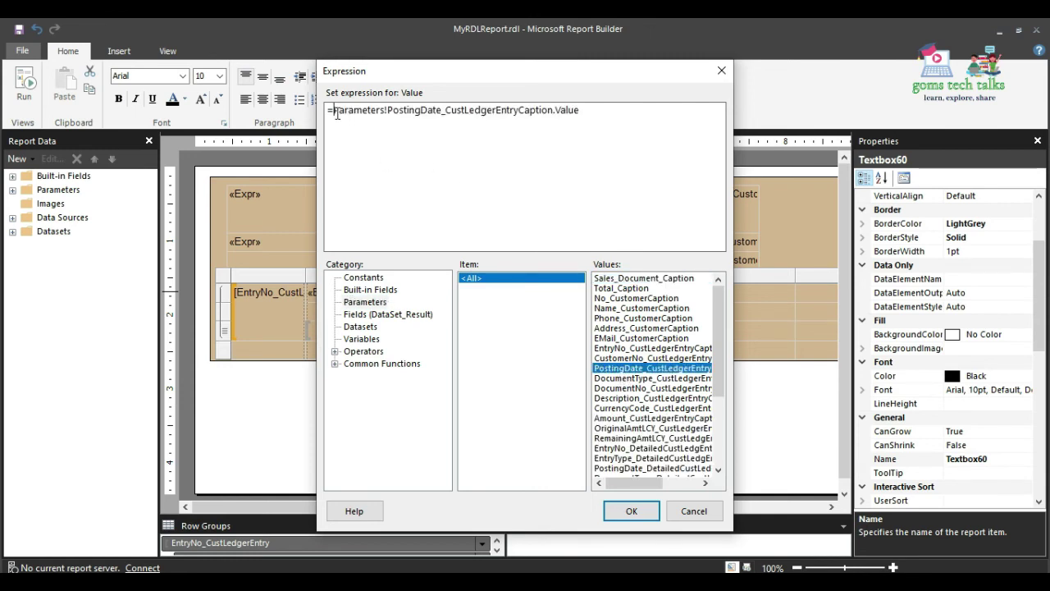
pyautogui.write('First(')
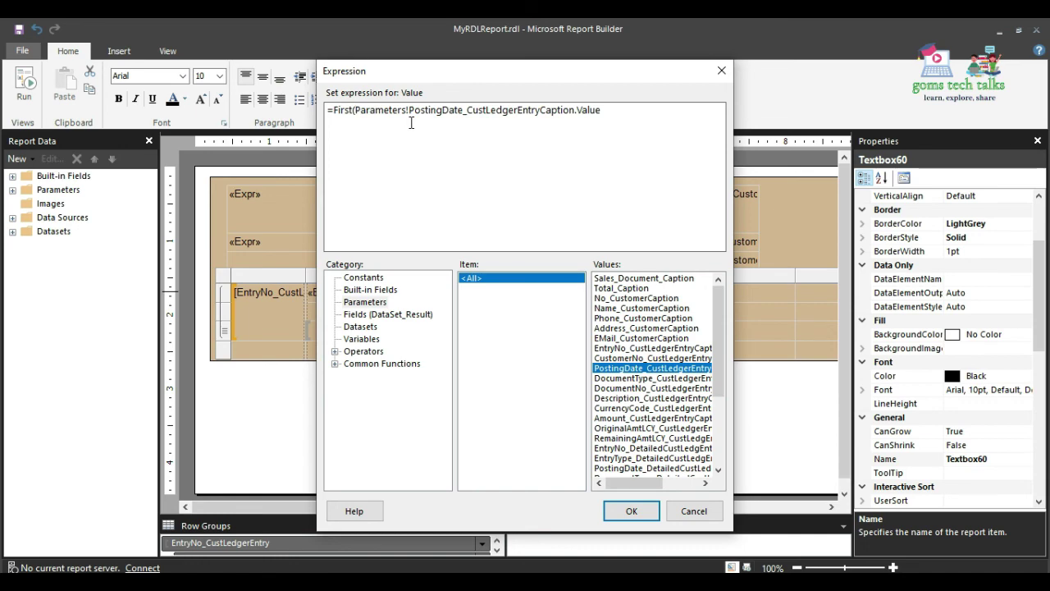
pyautogui.click(624, 123)
pyautogui.write(')')
pyautogui.click(633, 510)
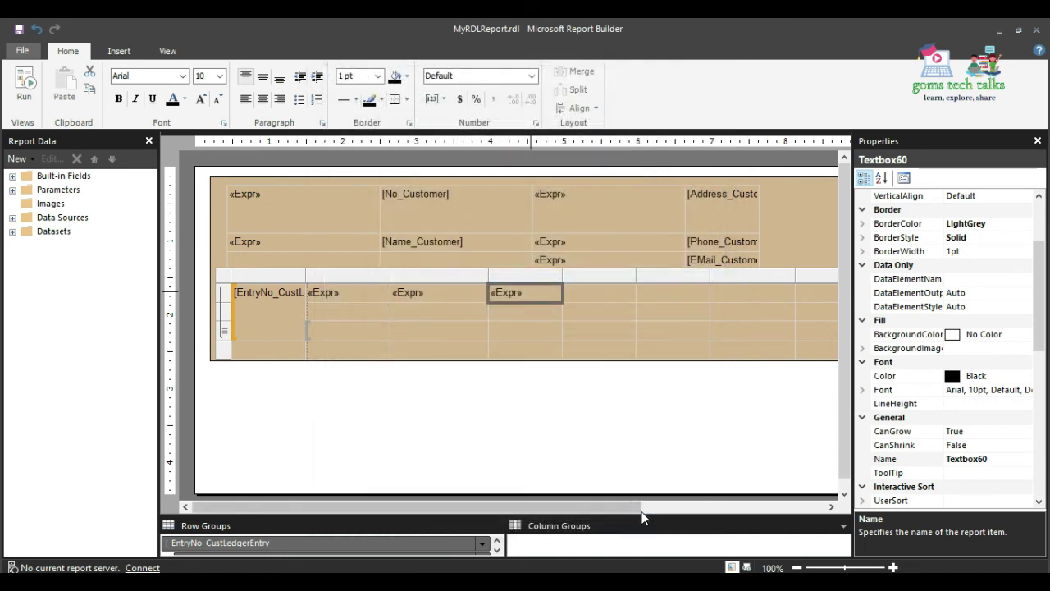
# Set the fifth cell of the ledger entry table's top row to =First(Parameters!DocumentType_CustLedgerEntryCaption.Value).
pyautogui.rightClick(586, 290)
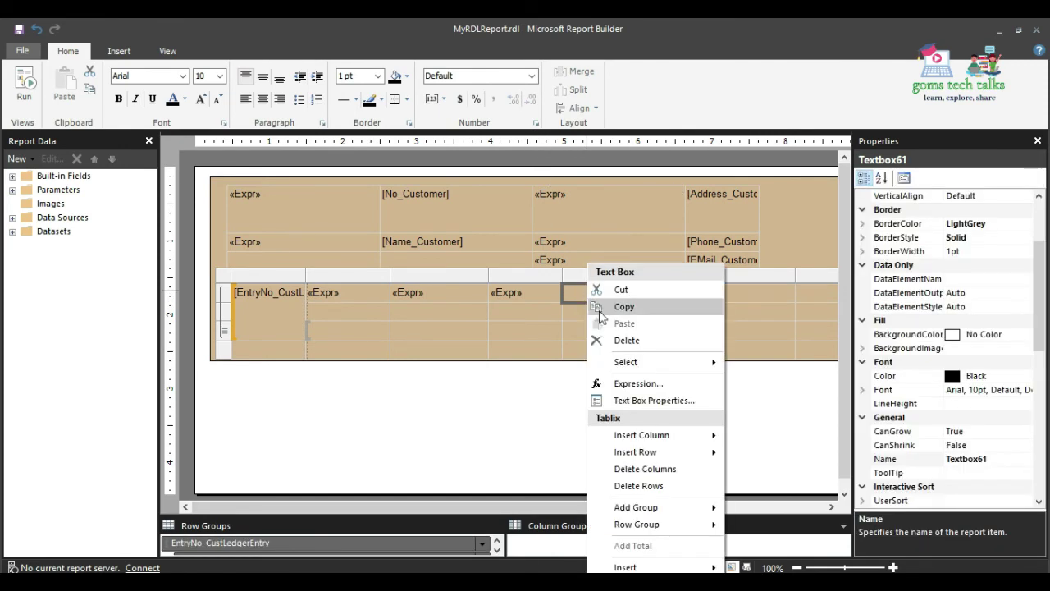
pyautogui.click(632, 383)
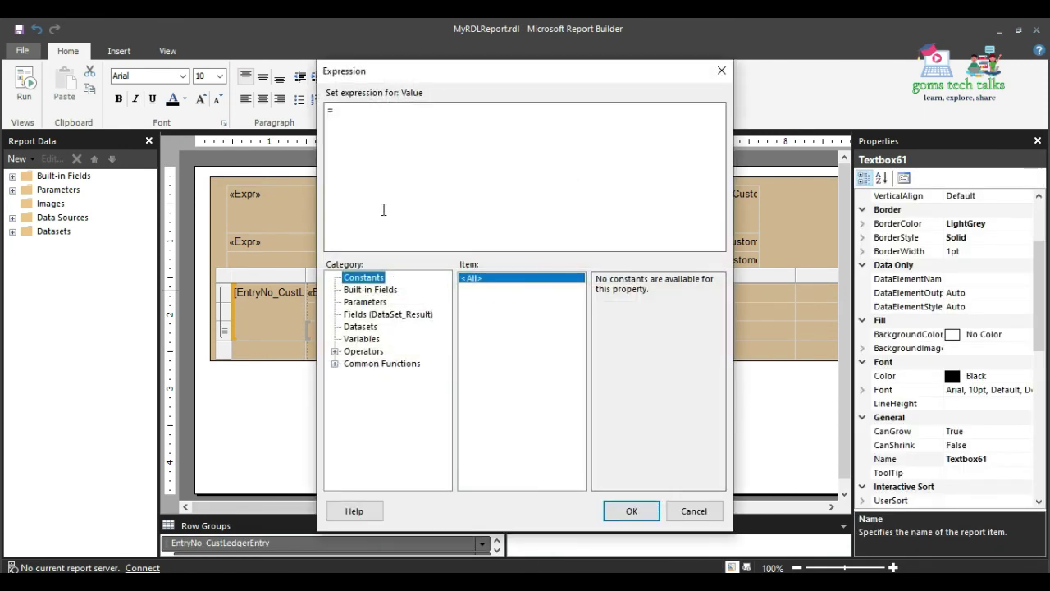
pyautogui.click(369, 303)
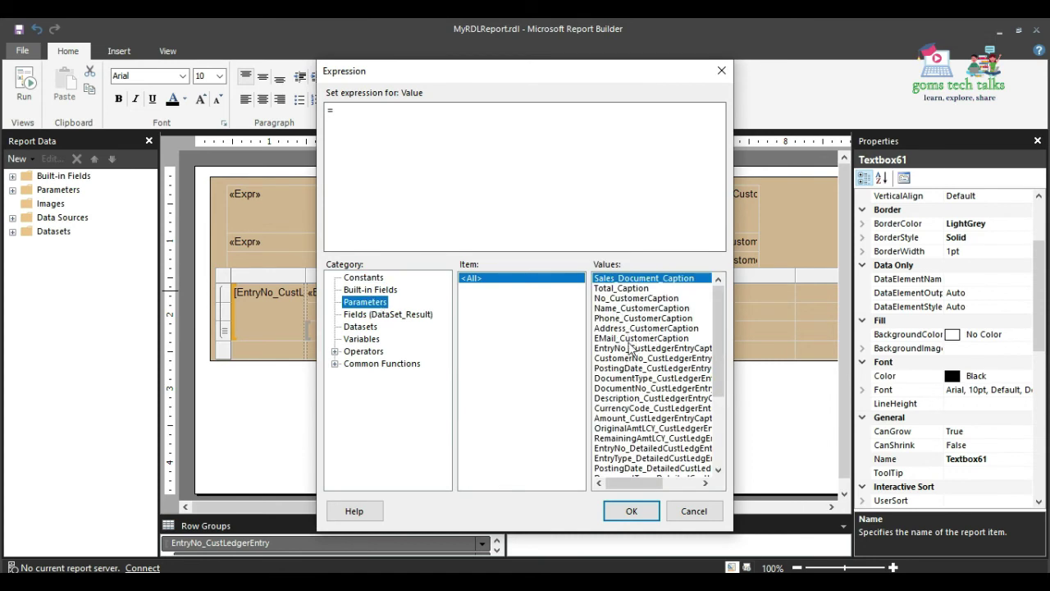
pyautogui.doubleClick(629, 378)
pyautogui.click(336, 115)
pyautogui.write('First(Parameters!DocumentType_CustLedgerEntryCaption.Value')
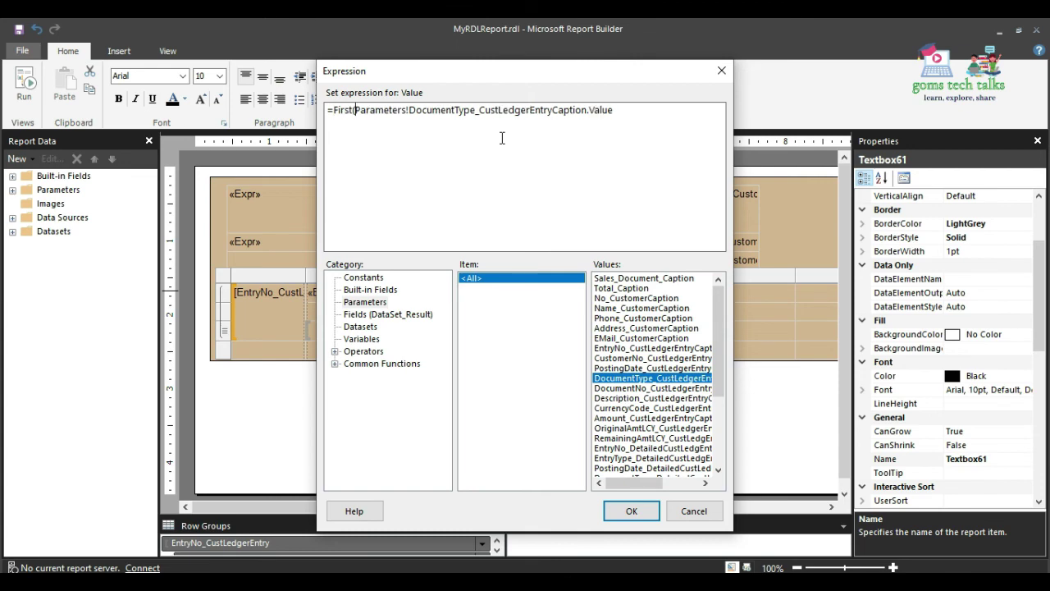
pyautogui.click(640, 121)
pyautogui.write(')')
pyautogui.click(631, 515)
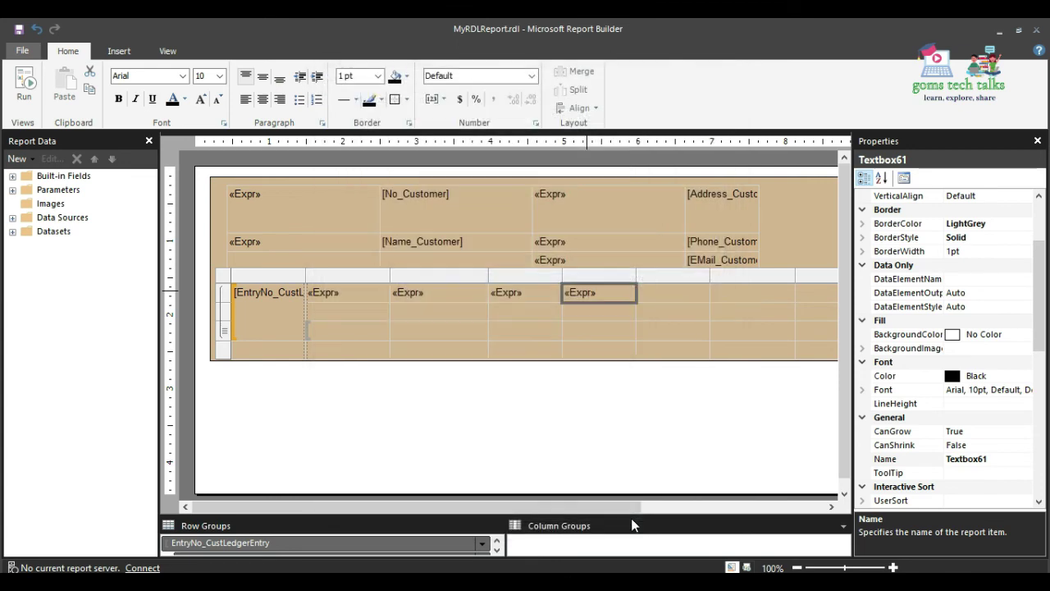
# Build the expression =First(Parameters!DocumentType_CustLedgerEntryCaption.Value) for the sixth cell of the ledger entry table's top row.
pyautogui.rightClick(649, 296)
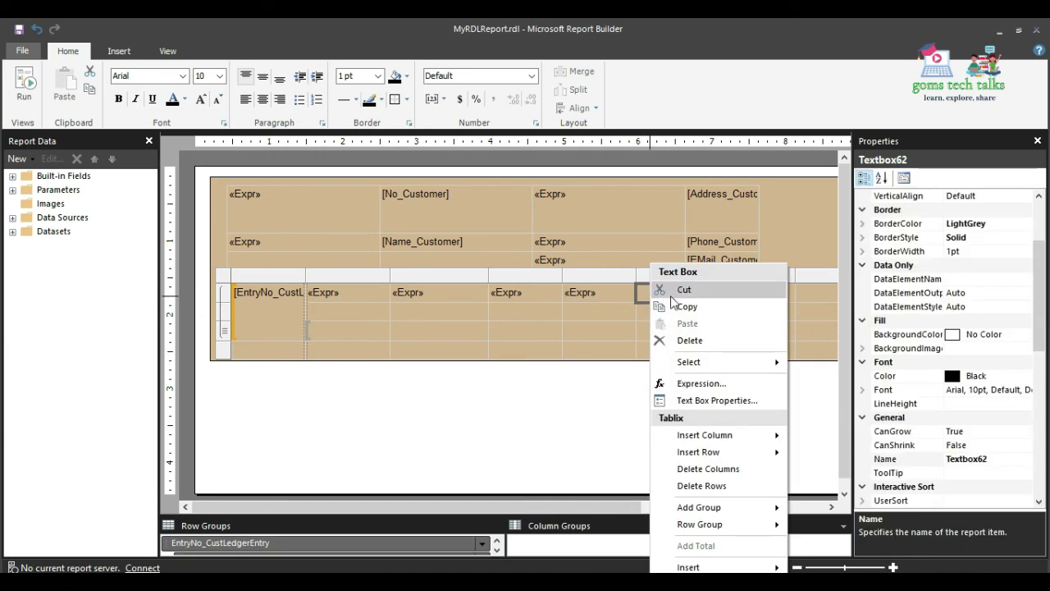
pyautogui.click(706, 383)
pyautogui.click(387, 303)
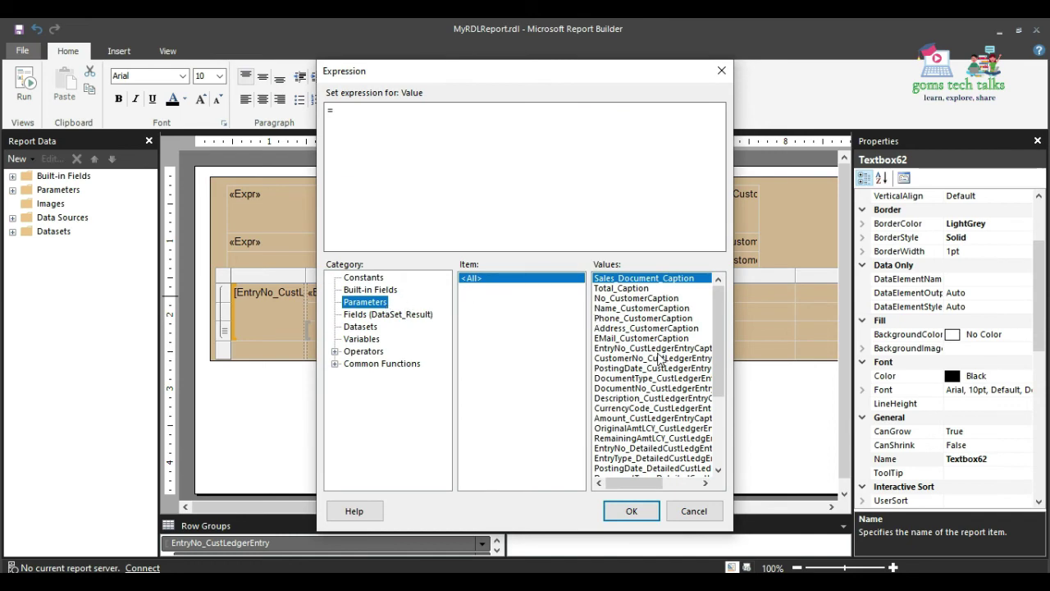
pyautogui.moveTo(597, 76); pyautogui.dragTo(440, 28)
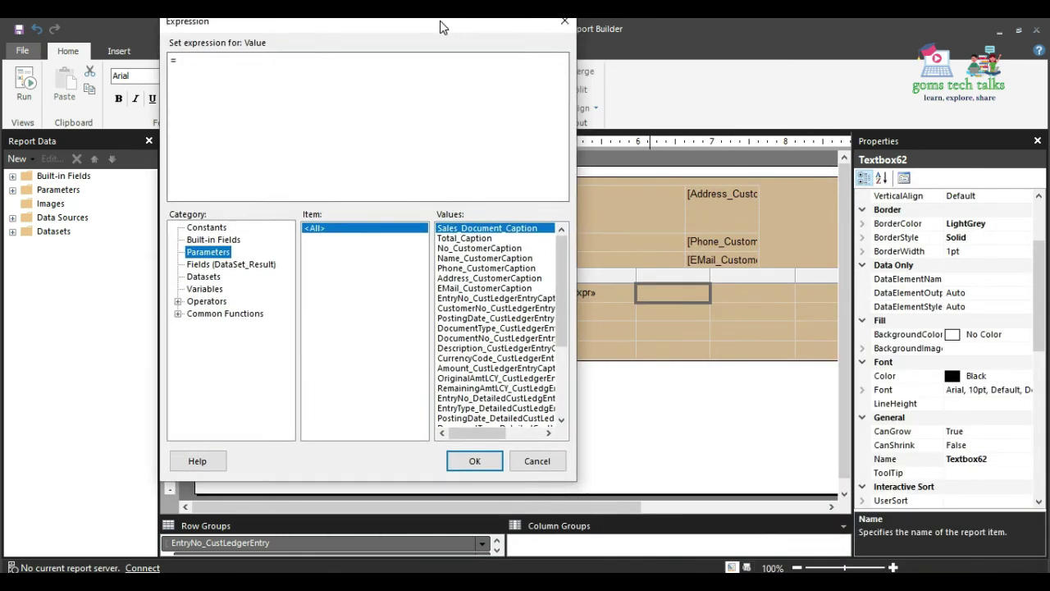
pyautogui.doubleClick(469, 336)
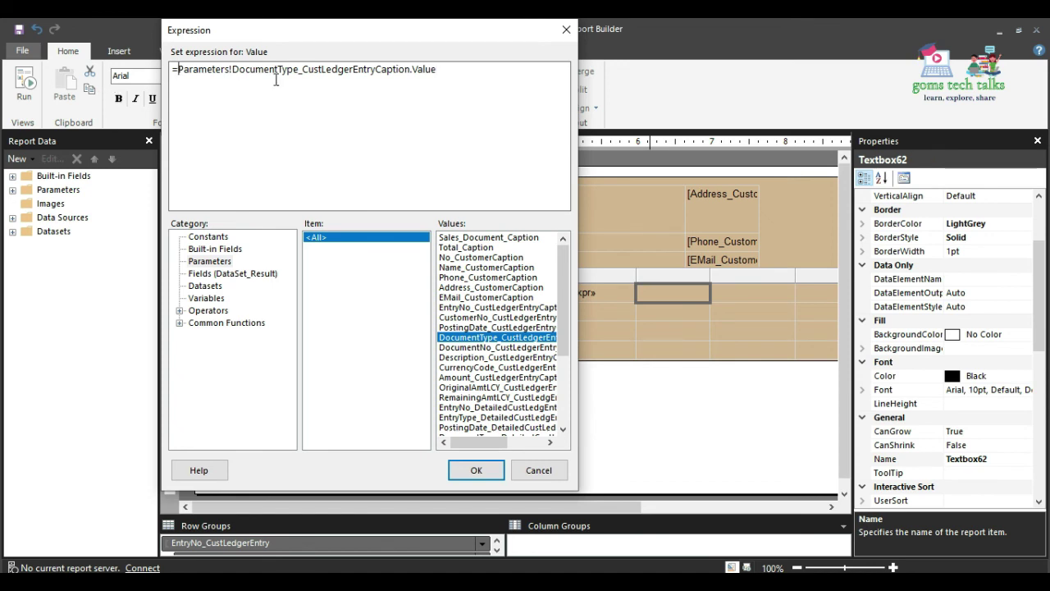
pyautogui.write('First(')
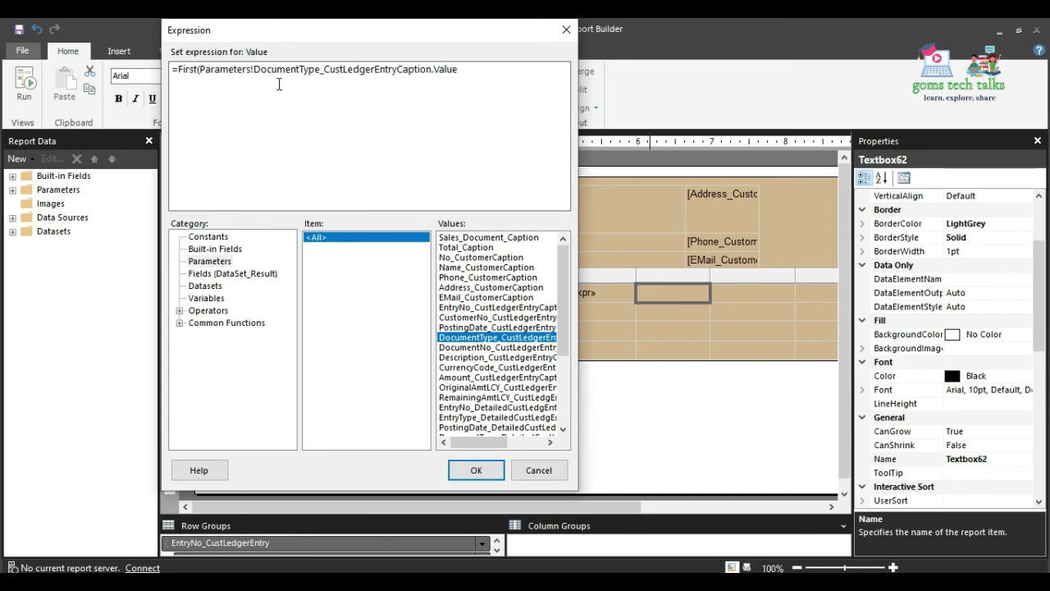
pyautogui.click(476, 70)
pyautogui.write(')')
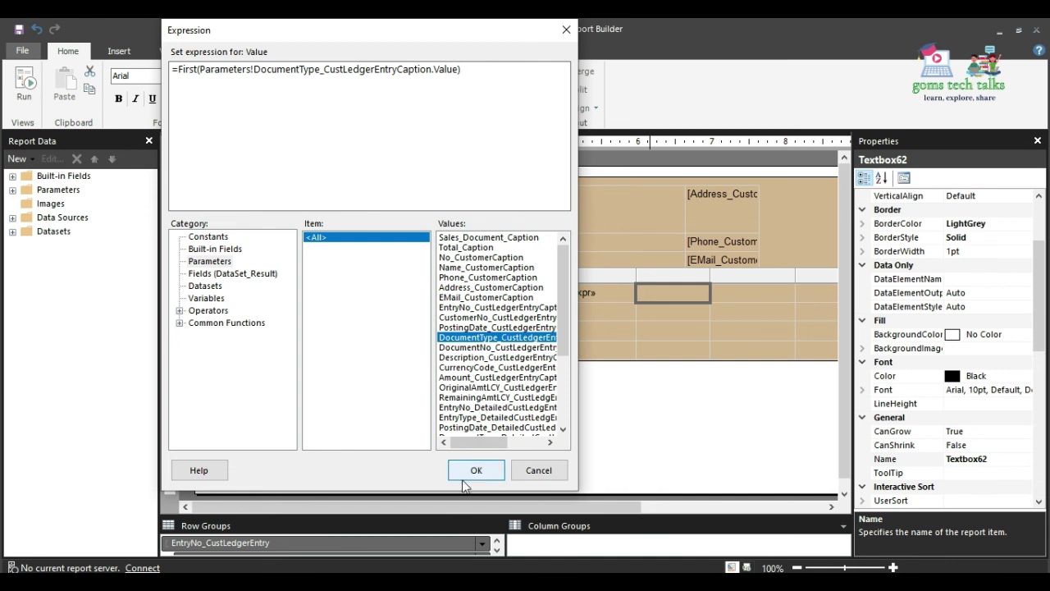
# Replace the document type parameter in the sixth cell's expression with Parameters!DocumentNo_CustLedgerEntryCaption.Value and apply the expression.
pyautogui.moveTo(380, 30); pyautogui.dragTo(483, 75)
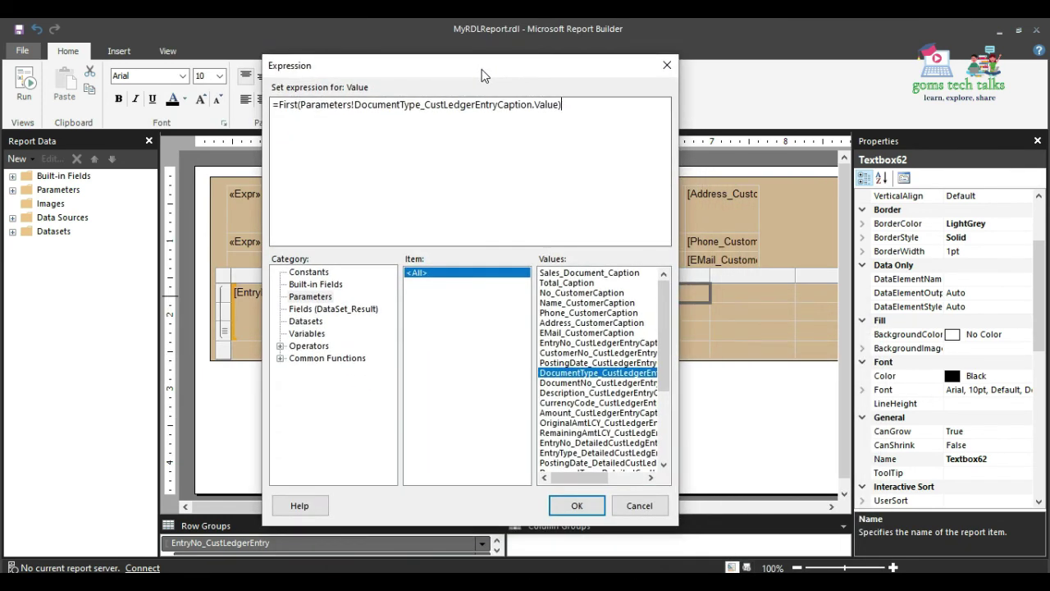
pyautogui.doubleClick(574, 382)
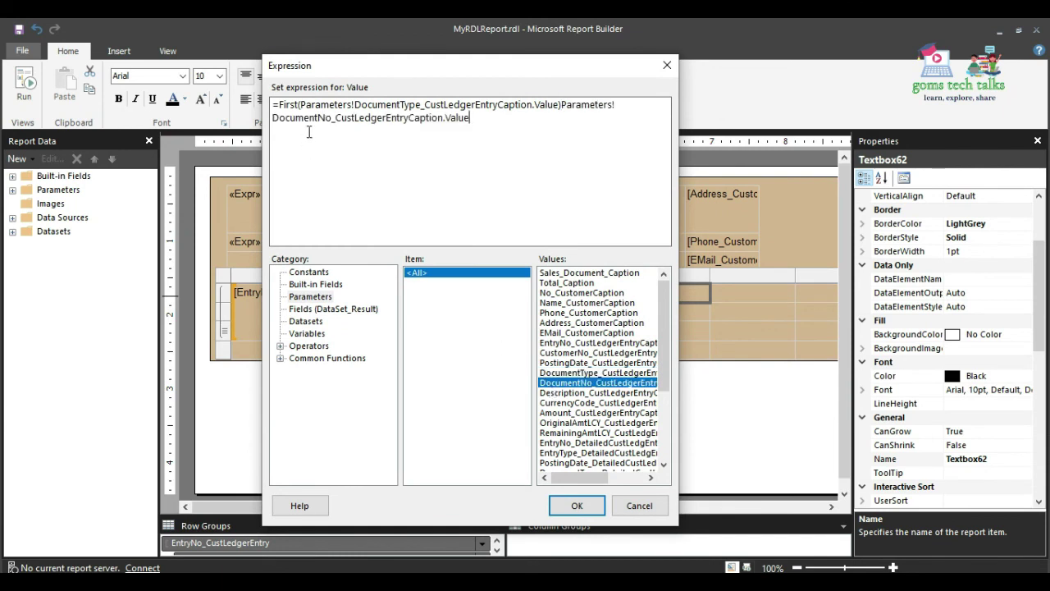
pyautogui.moveTo(300, 106); pyautogui.dragTo(558, 109)
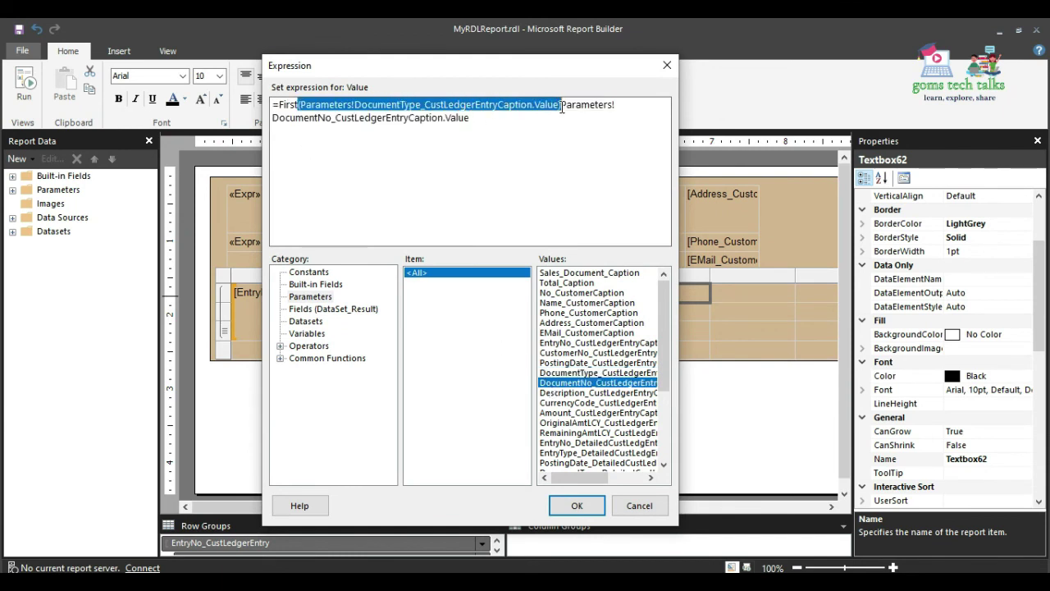
pyautogui.press('Delete')
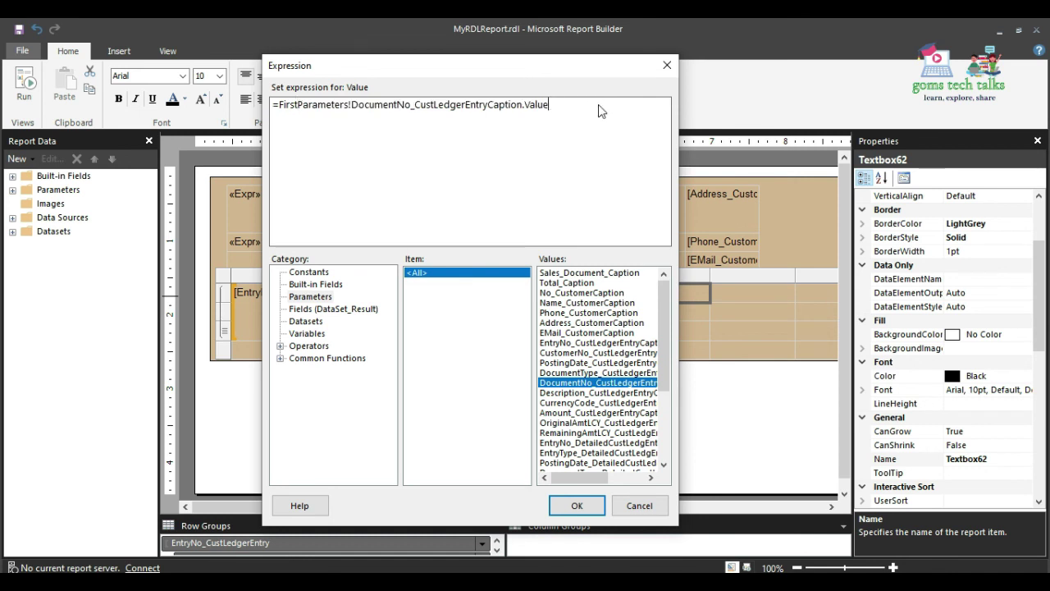
pyautogui.click(575, 505)
# Set the seventh cell of the ledger entry table's top row to the First of Parameters!Description_CustLedgerEntryCaption.Value.
pyautogui.moveTo(418, 508); pyautogui.dragTo(635, 507)
pyautogui.rightClick(456, 297)
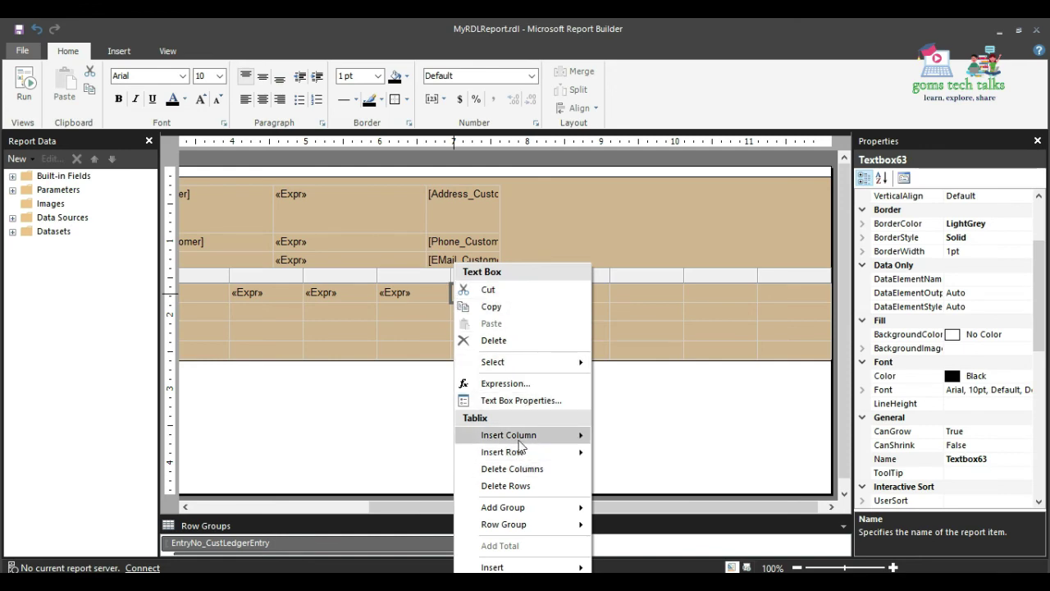
pyautogui.click(505, 383)
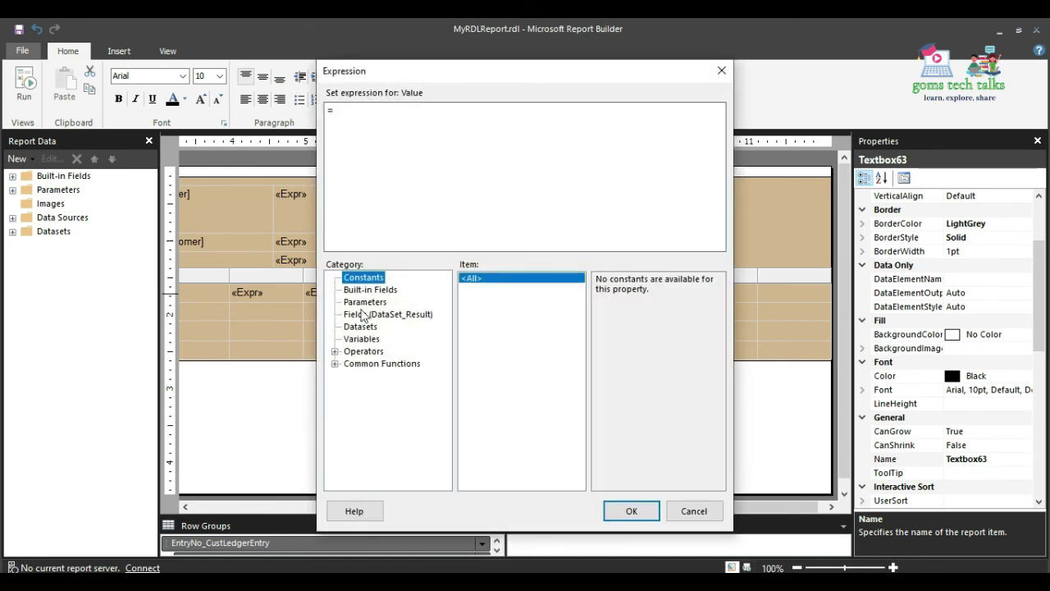
pyautogui.click(363, 301)
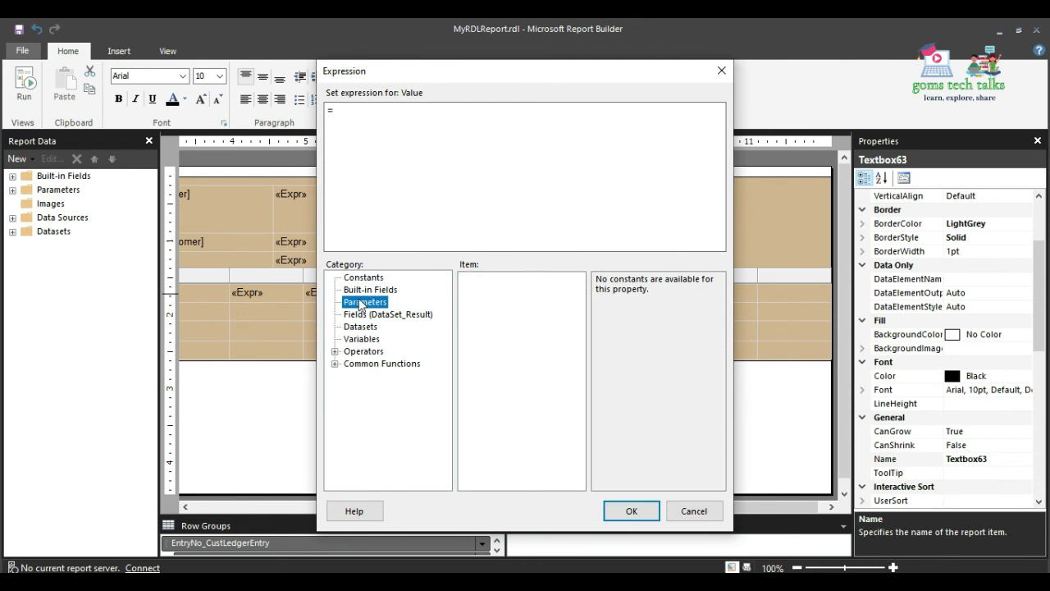
pyautogui.doubleClick(627, 399)
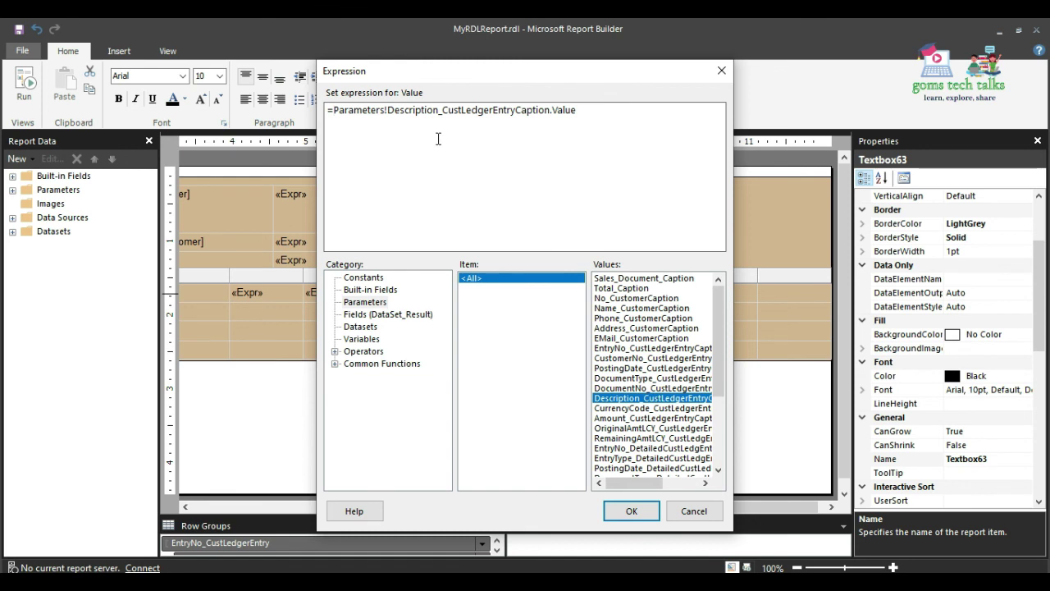
pyautogui.write('First')
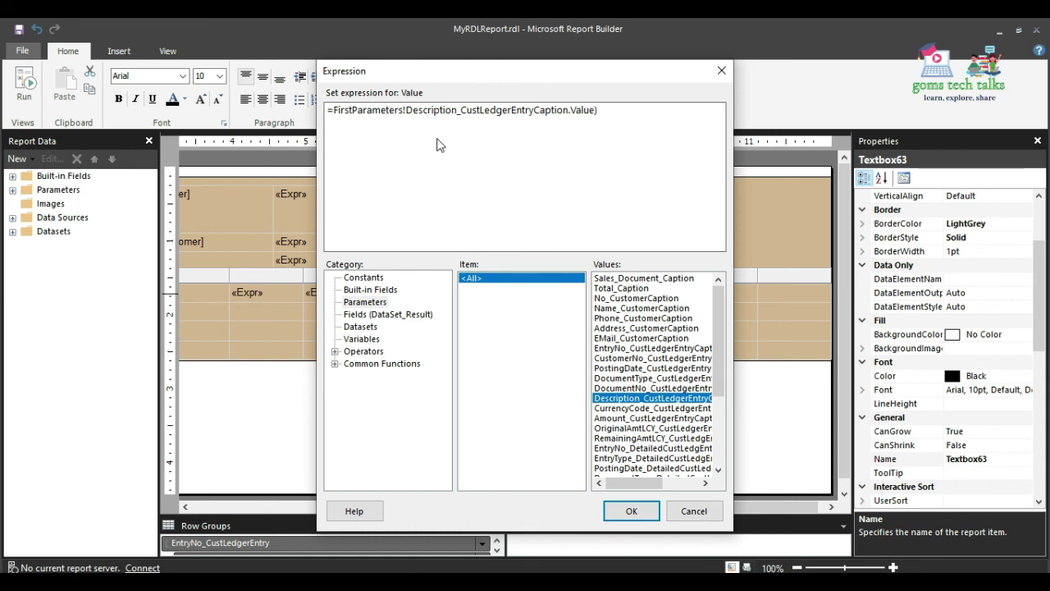
pyautogui.click(631, 508)
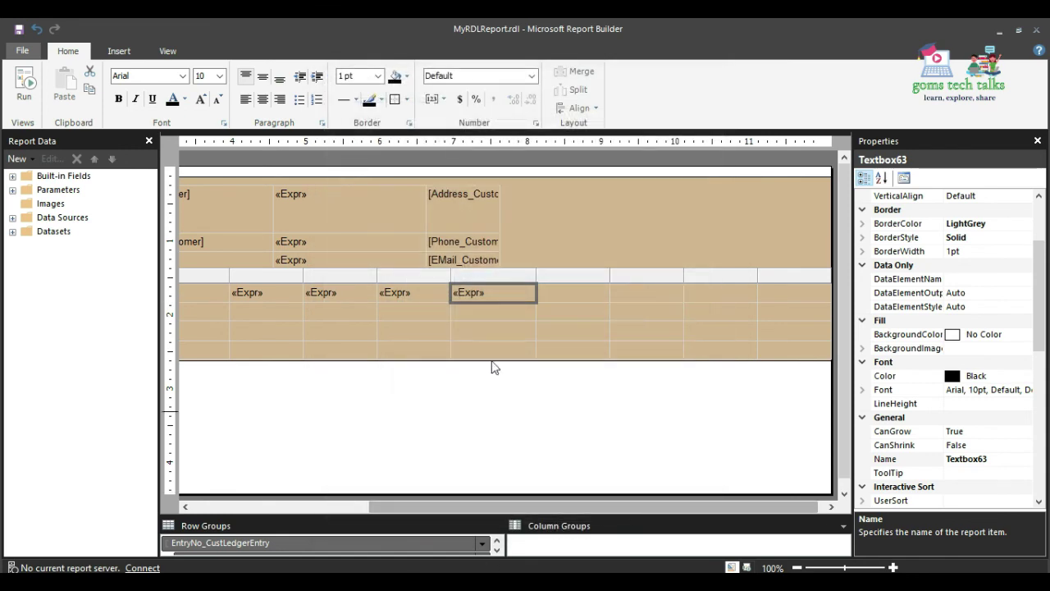
# Set the eighth cell of the ledger entry table's top row to =First(Parameters!Amount_CustLedgerEntryCaption.Value).
pyautogui.click(581, 302)
pyautogui.rightClick(582, 301)
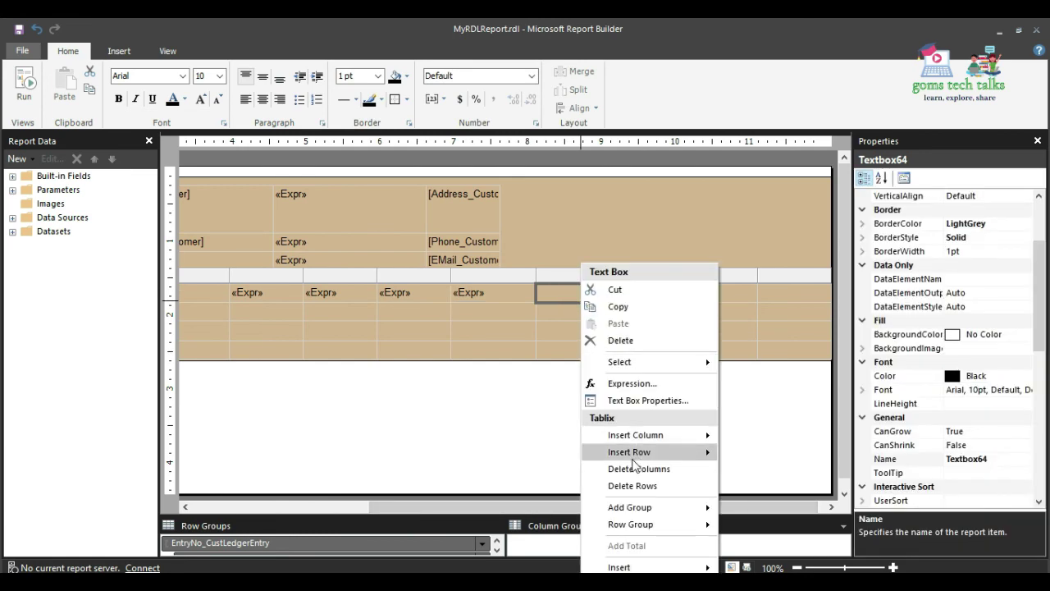
pyautogui.click(633, 383)
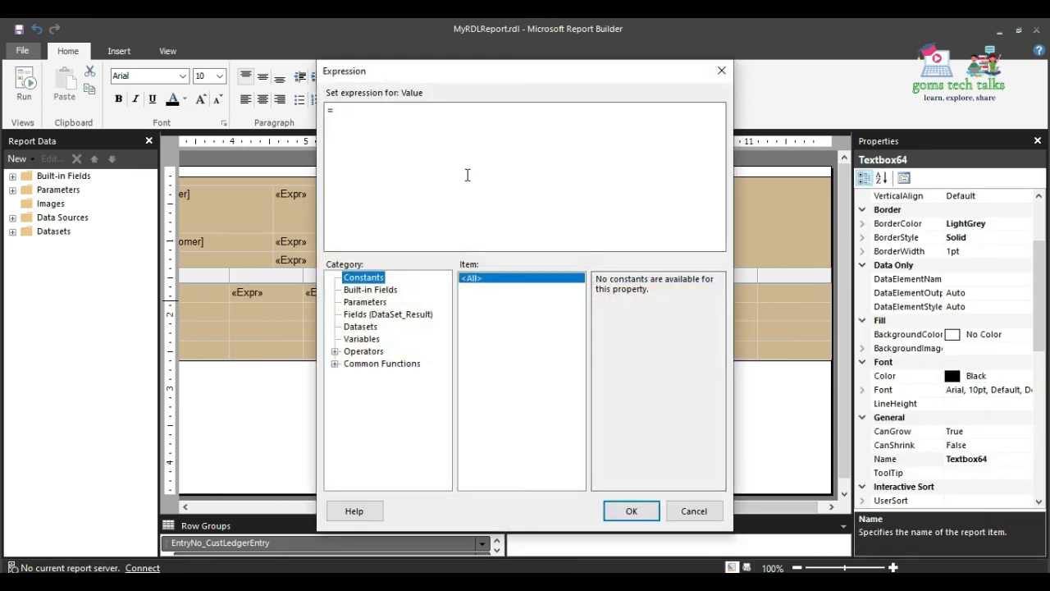
pyautogui.click(365, 301)
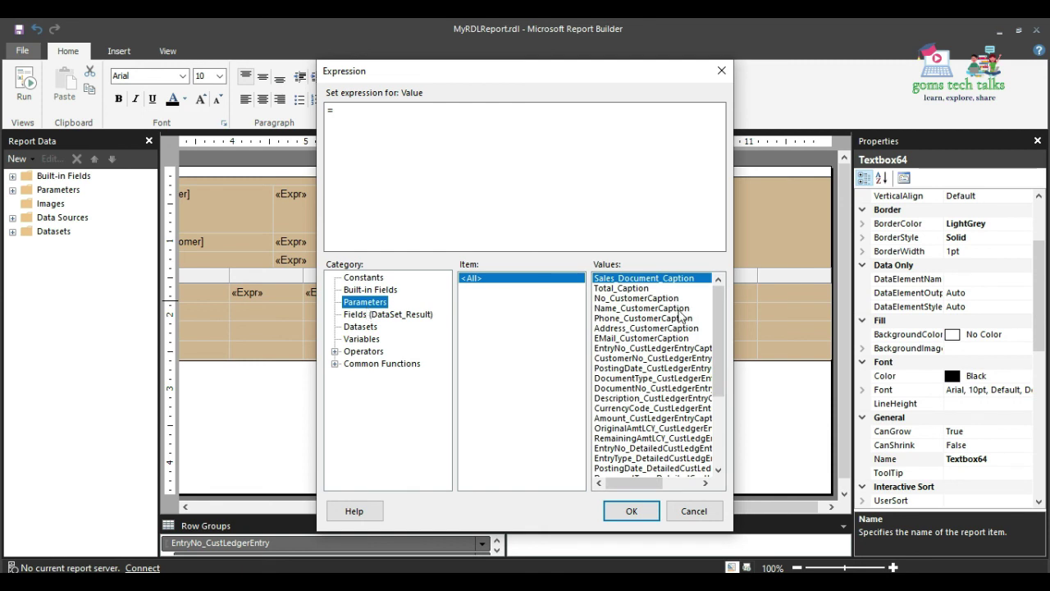
pyautogui.click(631, 418)
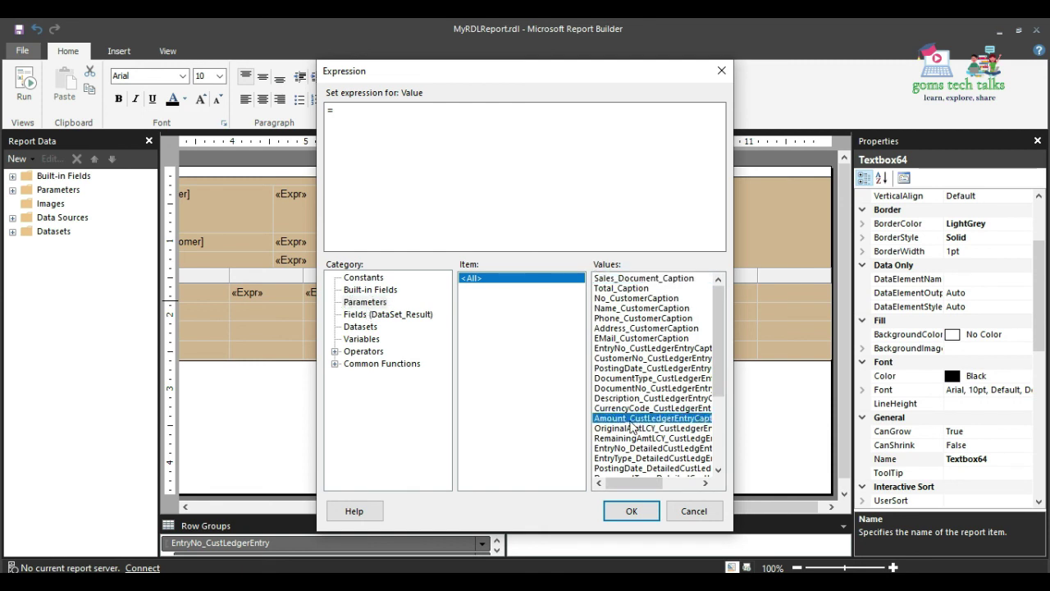
pyautogui.scroll(-1, 632, 427)
pyautogui.doubleClick(631, 390)
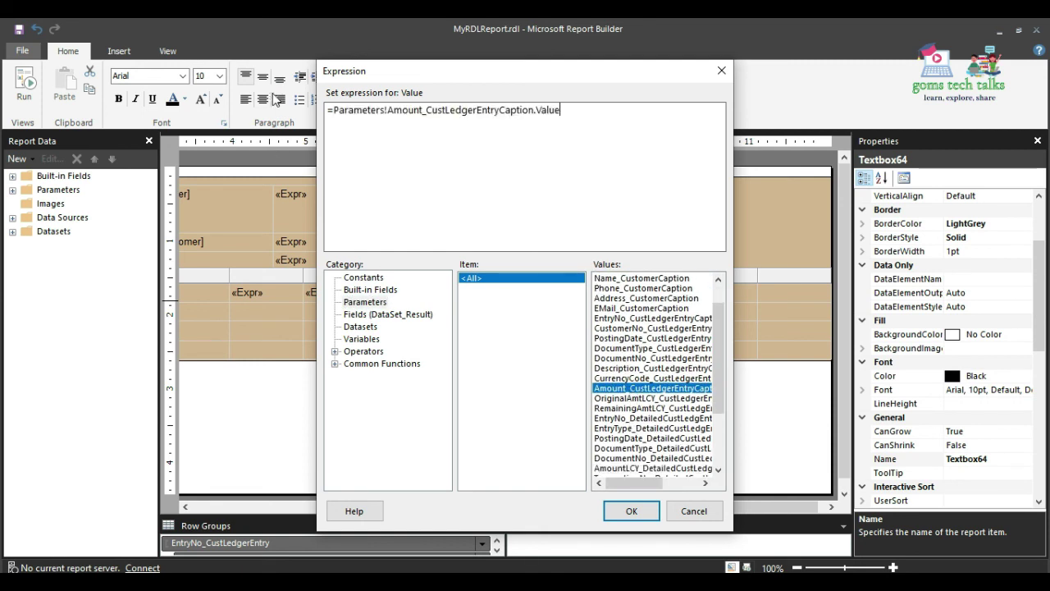
pyautogui.click(337, 110)
pyautogui.write('First(')
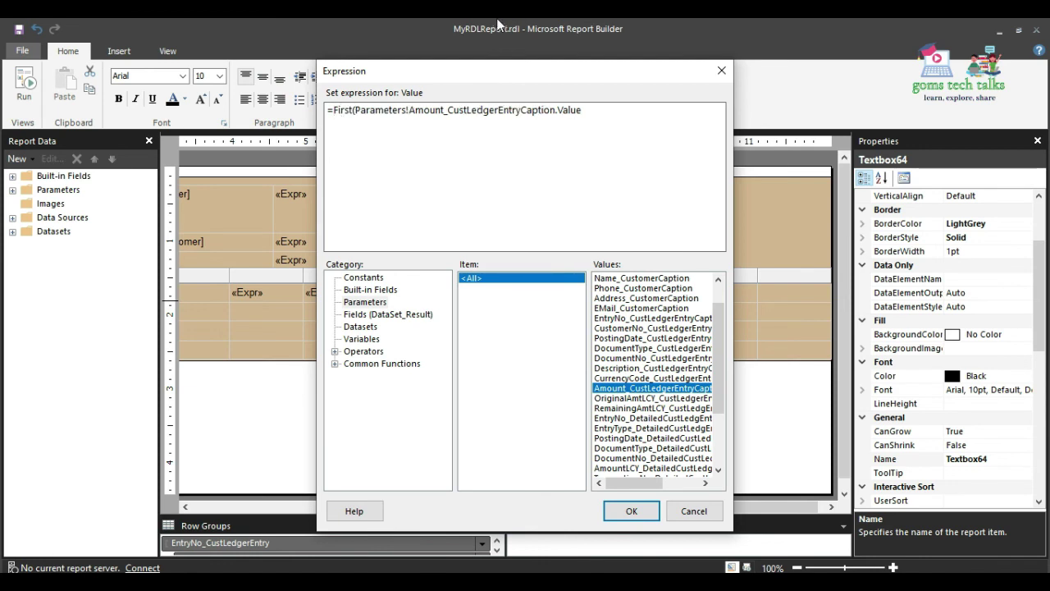
pyautogui.click(591, 111)
pyautogui.write(')')
pyautogui.click(633, 514)
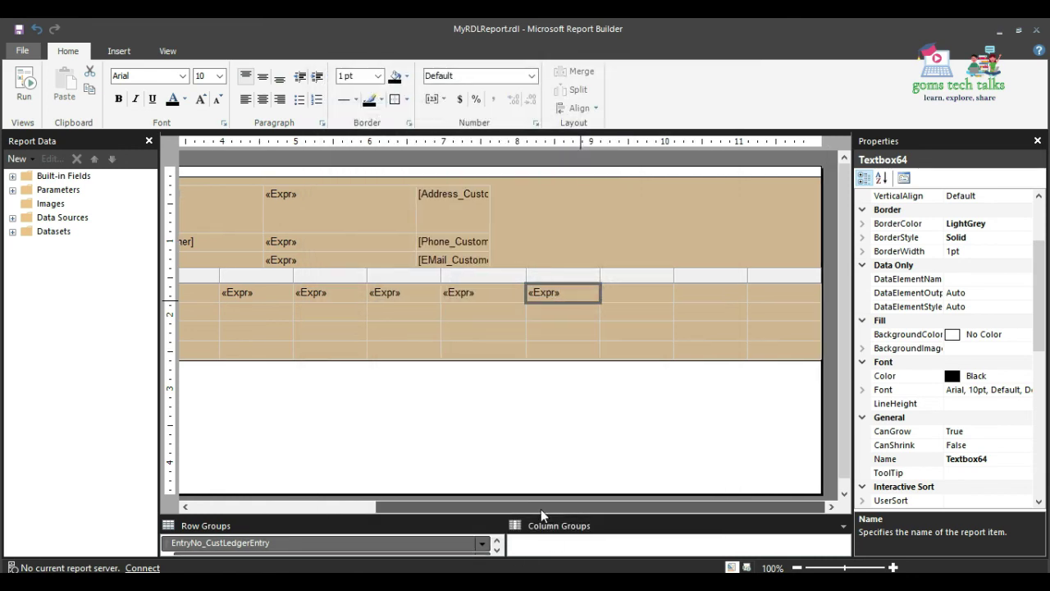
# Delete the three empty columns after the amount caption column in the ledger entry table.
pyautogui.rightClick(632, 279)
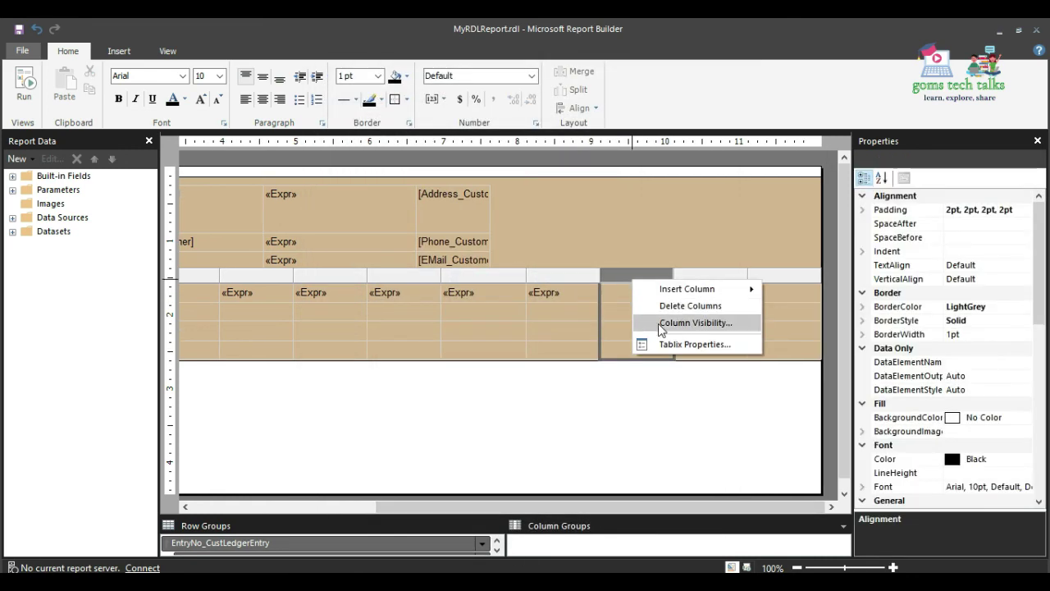
pyautogui.click(666, 309)
pyautogui.rightClick(667, 275)
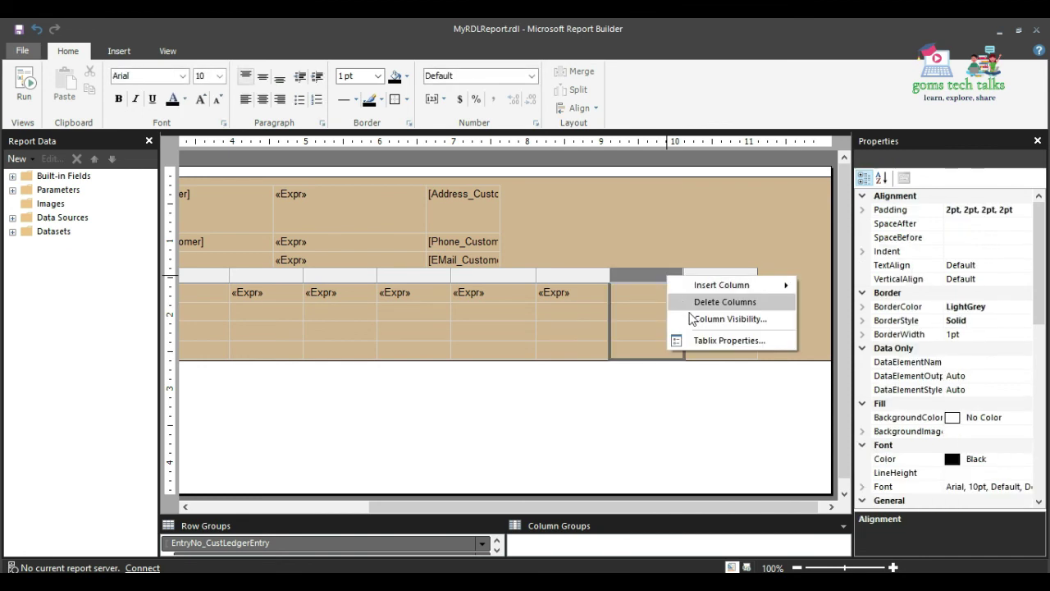
pyautogui.click(693, 309)
pyautogui.rightClick(669, 276)
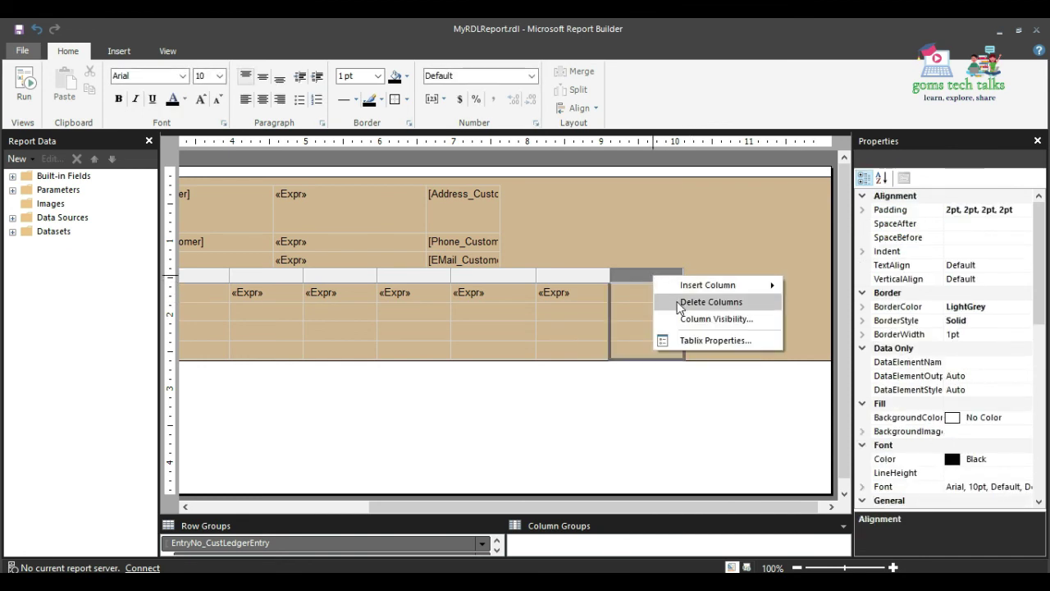
pyautogui.click(689, 303)
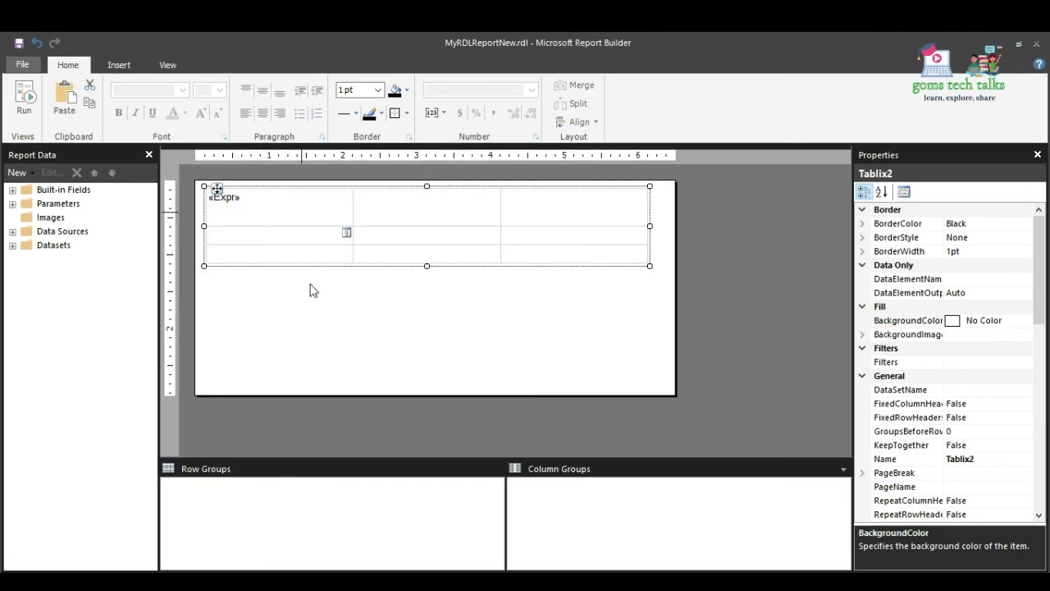
# Switch to the finished MyRDLReport.rdl layout and open the expression of the third cell in the ledger entry table's top row.
pyautogui.click(511, 581)
pyautogui.click(424, 533)
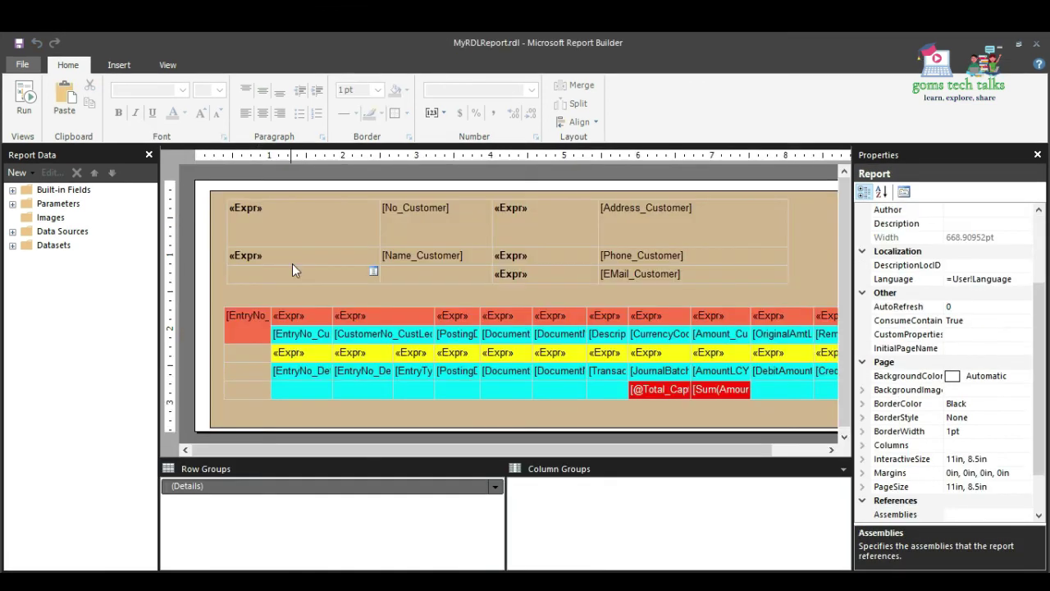
pyautogui.click(238, 327)
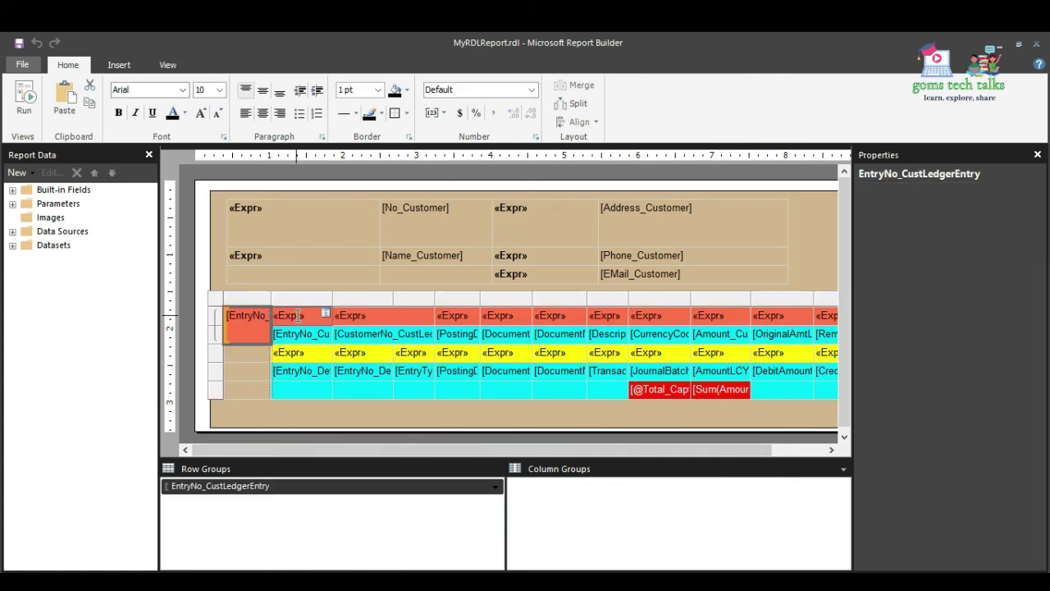
pyautogui.doubleClick(351, 315)
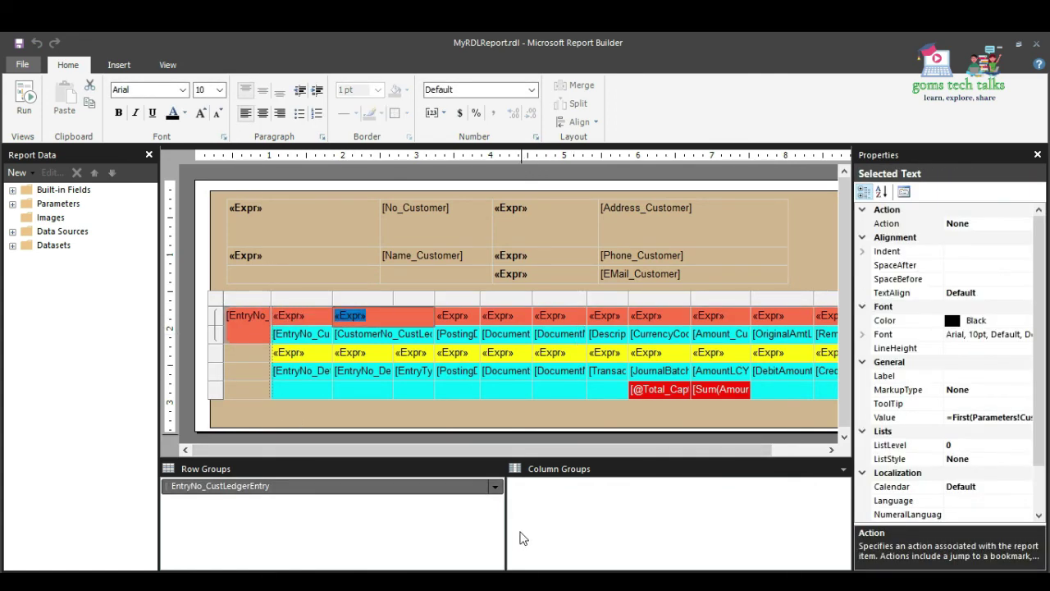
pyautogui.rightClick(358, 321)
pyautogui.click(408, 422)
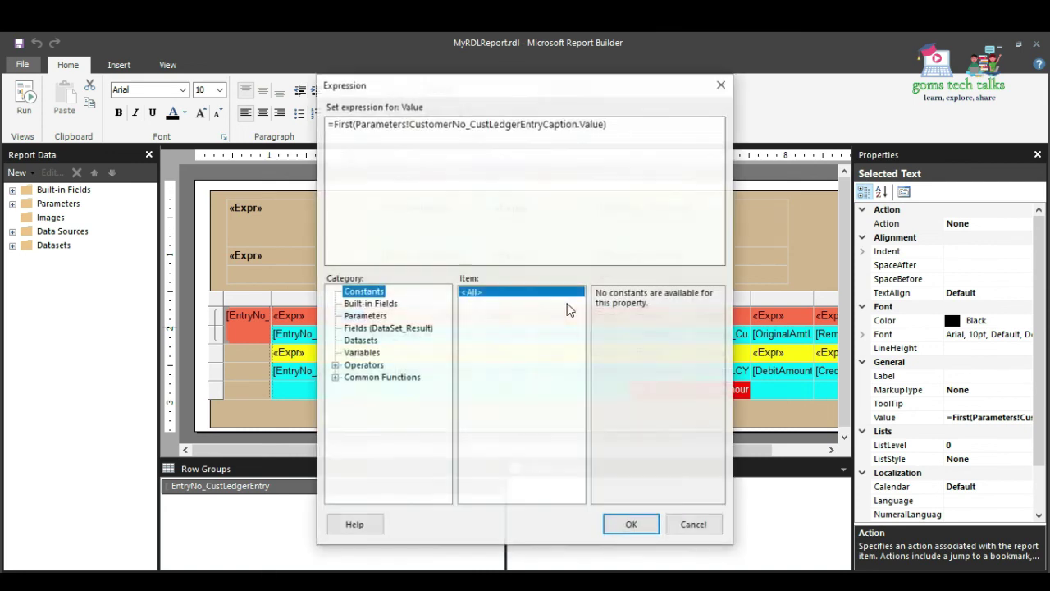
# Look through the DataSet_Result fields from No_Customer to Amount_SalesHeaderFormat in the caption cell's expression editor and close it without changes.
pyautogui.click(358, 328)
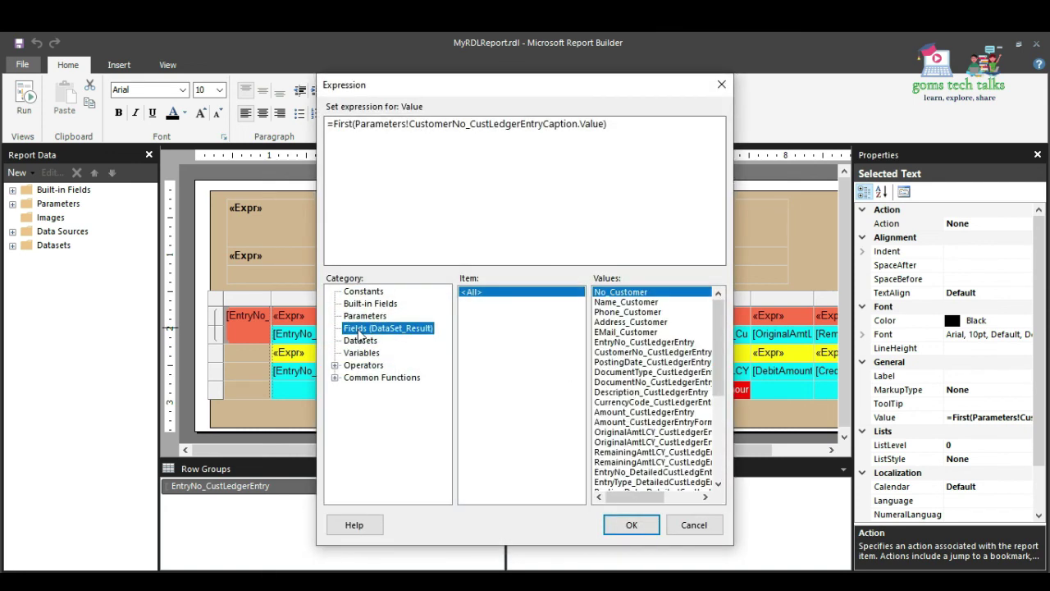
pyautogui.scroll(-2, 669, 361)
pyautogui.scroll(2, 669, 344)
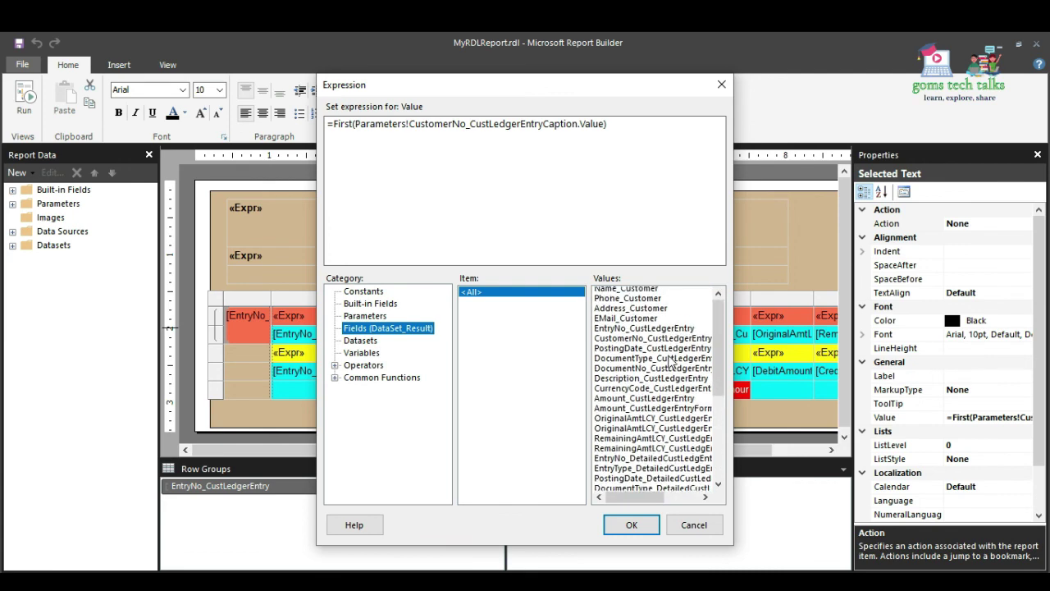
pyautogui.click(664, 293)
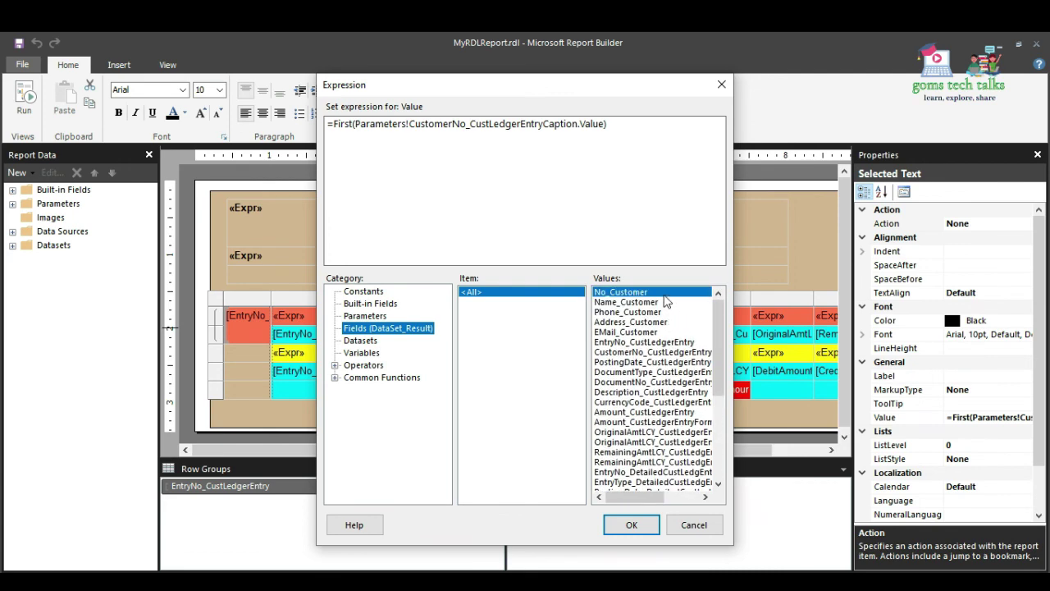
pyautogui.click(602, 294)
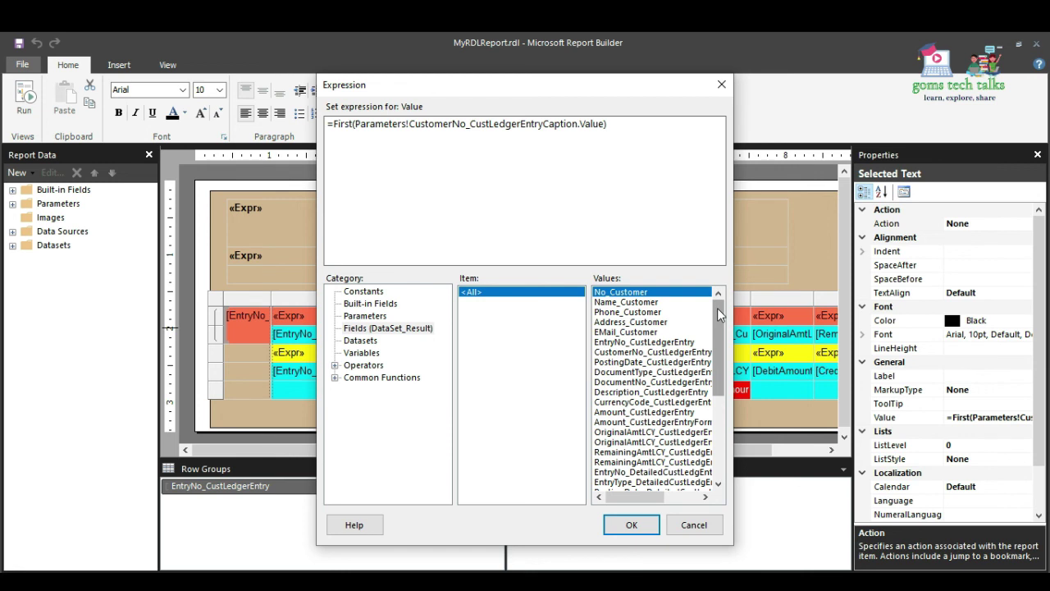
pyautogui.scroll(-1, 718, 314)
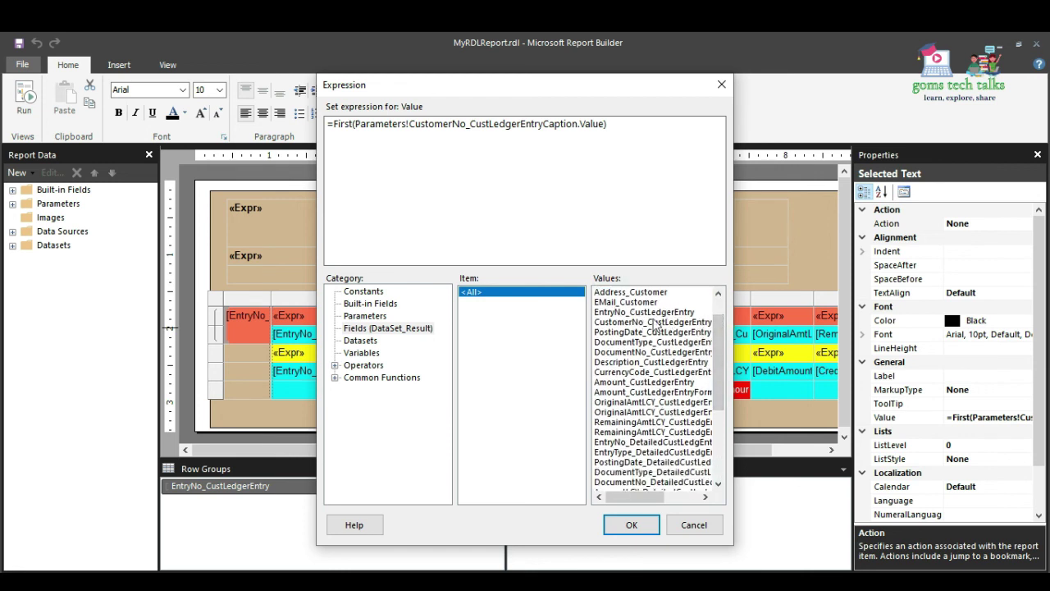
pyautogui.moveTo(713, 339); pyautogui.dragTo(719, 412)
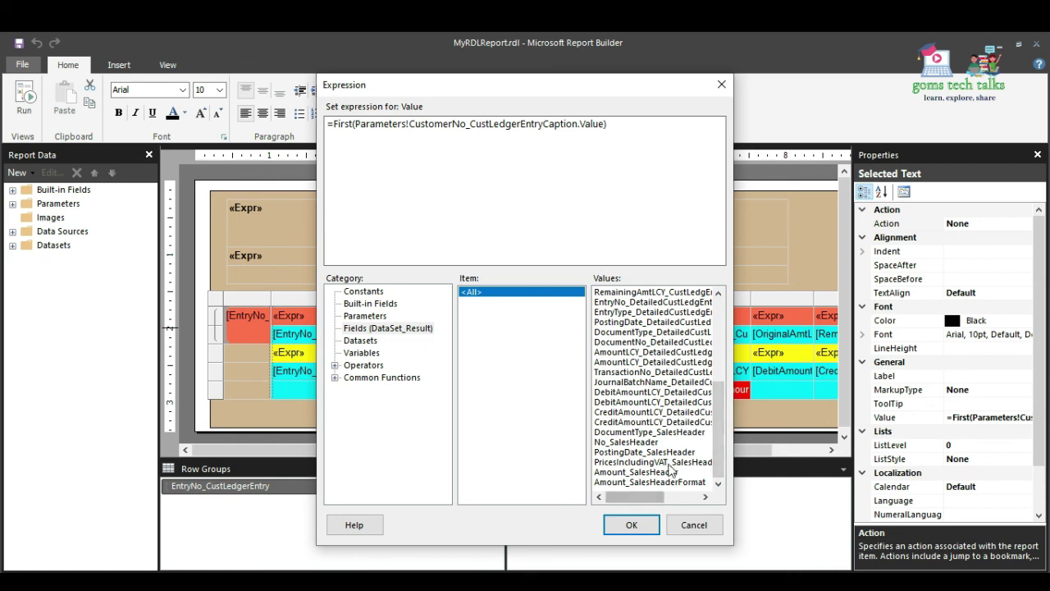
pyautogui.moveTo(720, 411); pyautogui.dragTo(728, 328)
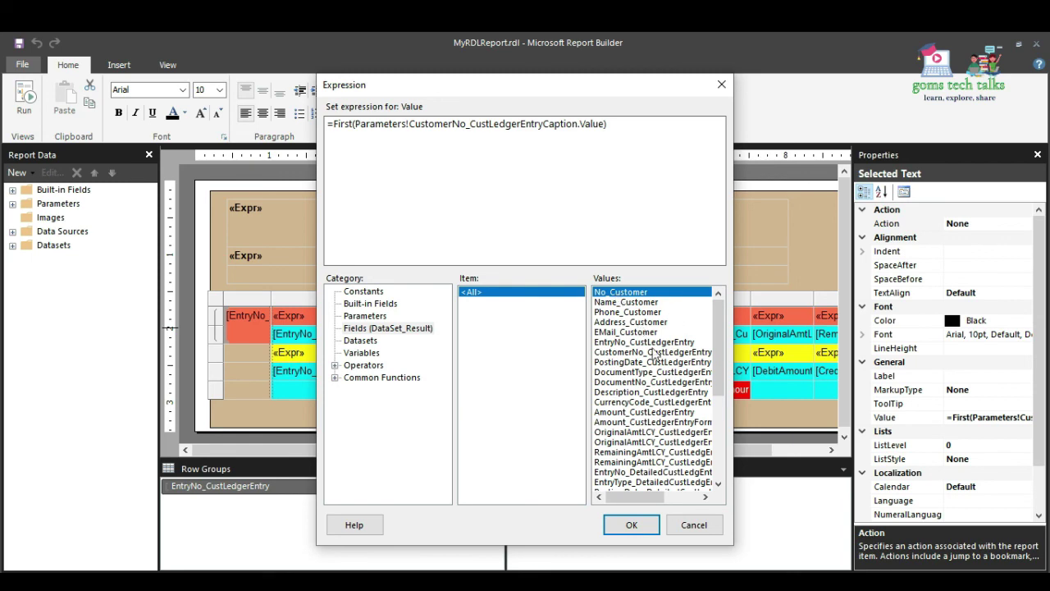
pyautogui.click(719, 85)
# Inspect the expression of the last cell in the ledger entry table's top row and locate the RemainingAmtLCY customer ledger field in DataSet_Result.
pyautogui.moveTo(549, 448); pyautogui.dragTo(602, 448)
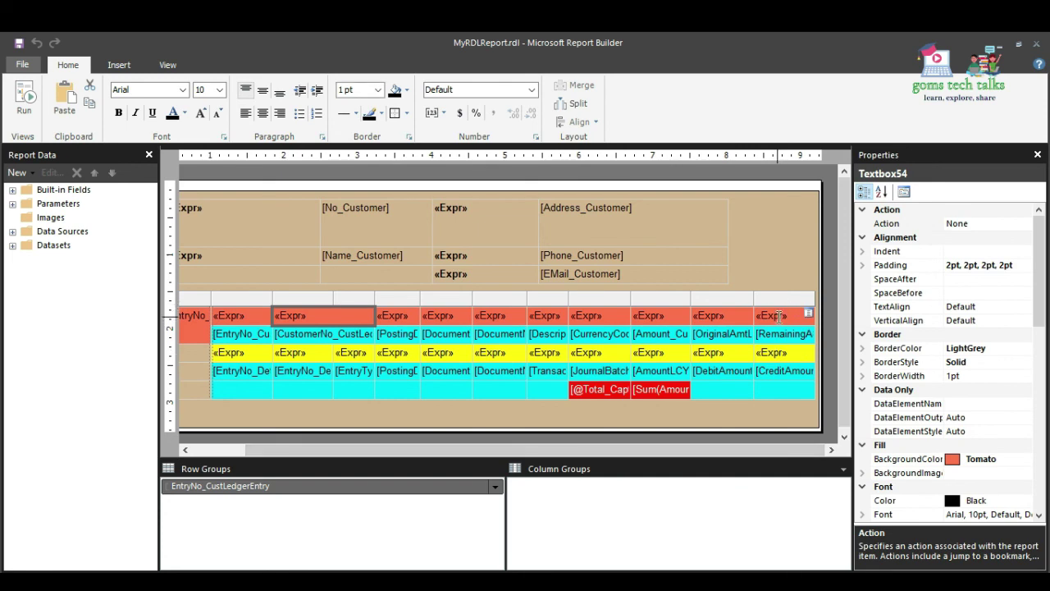
pyautogui.rightClick(779, 316)
pyautogui.click(829, 398)
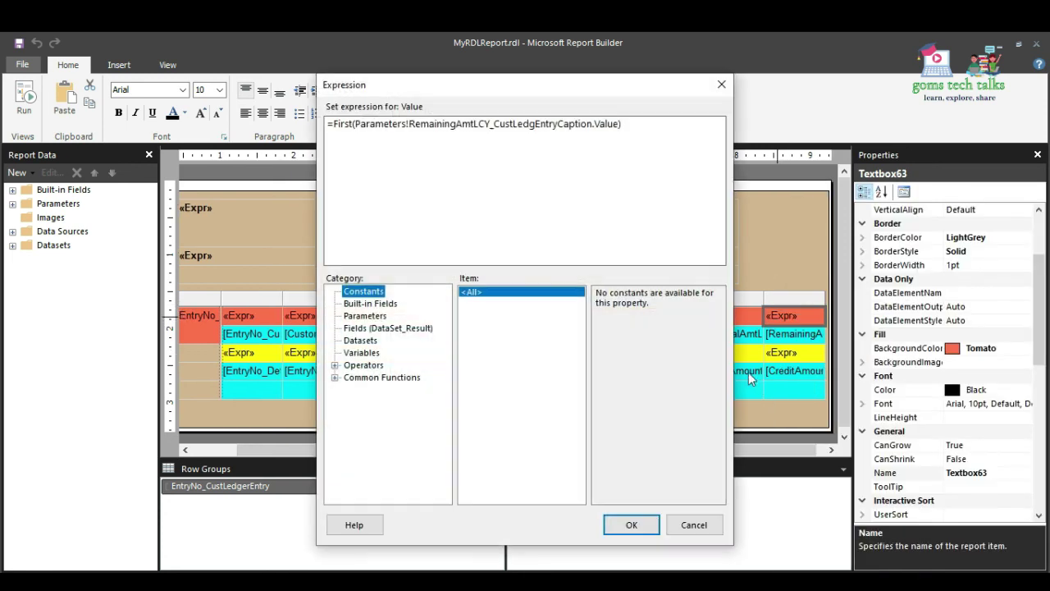
pyautogui.click(363, 328)
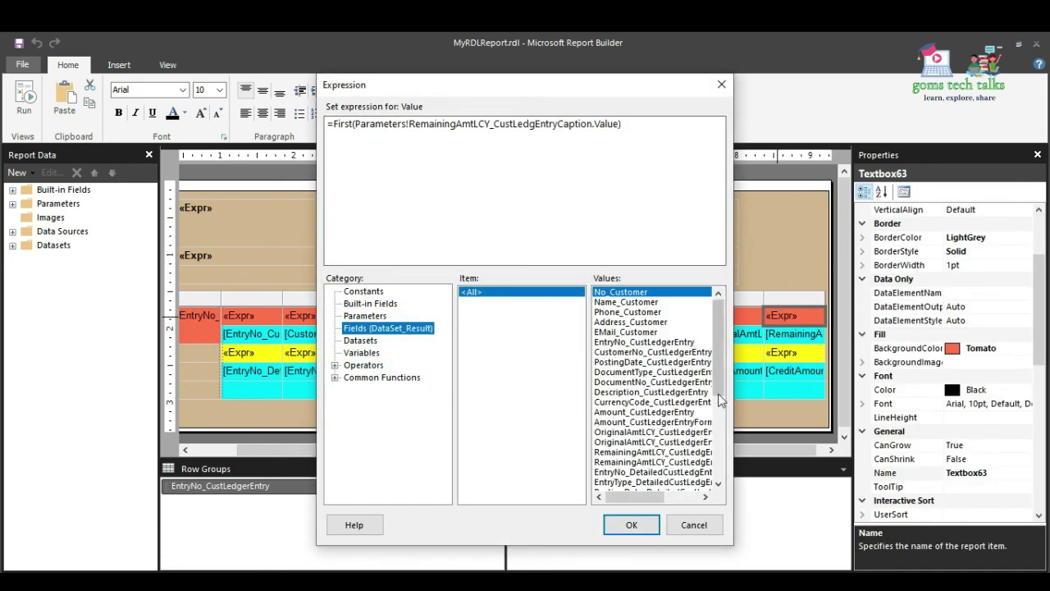
pyautogui.click(642, 452)
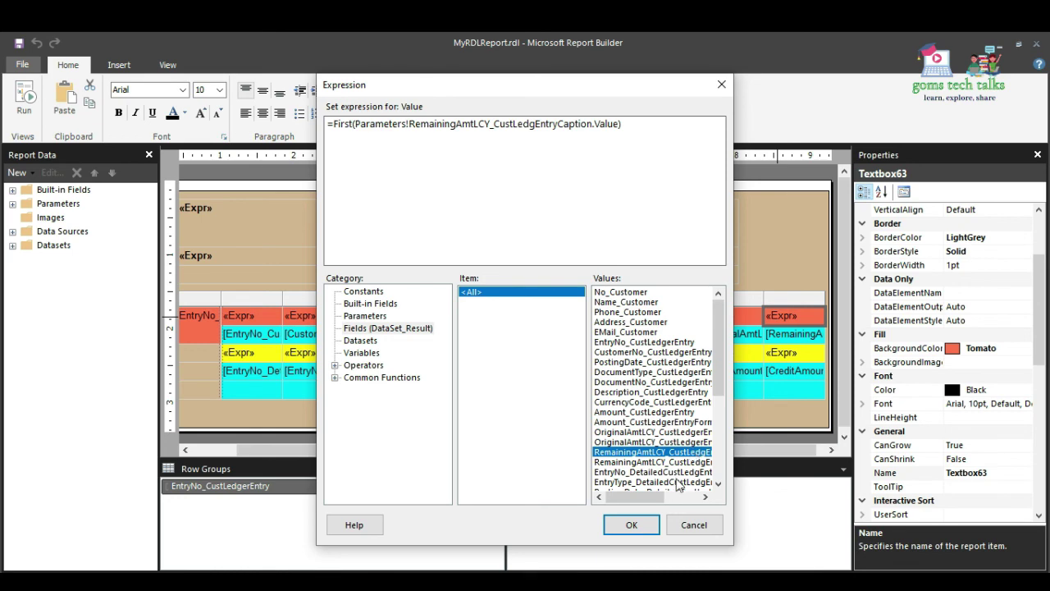
pyautogui.click(677, 526)
# Inspect the expression of the EntryNo cell in the detailed ledger entry row and look through the DataSet_Result fields down to the sales header ones.
pyautogui.click(226, 376)
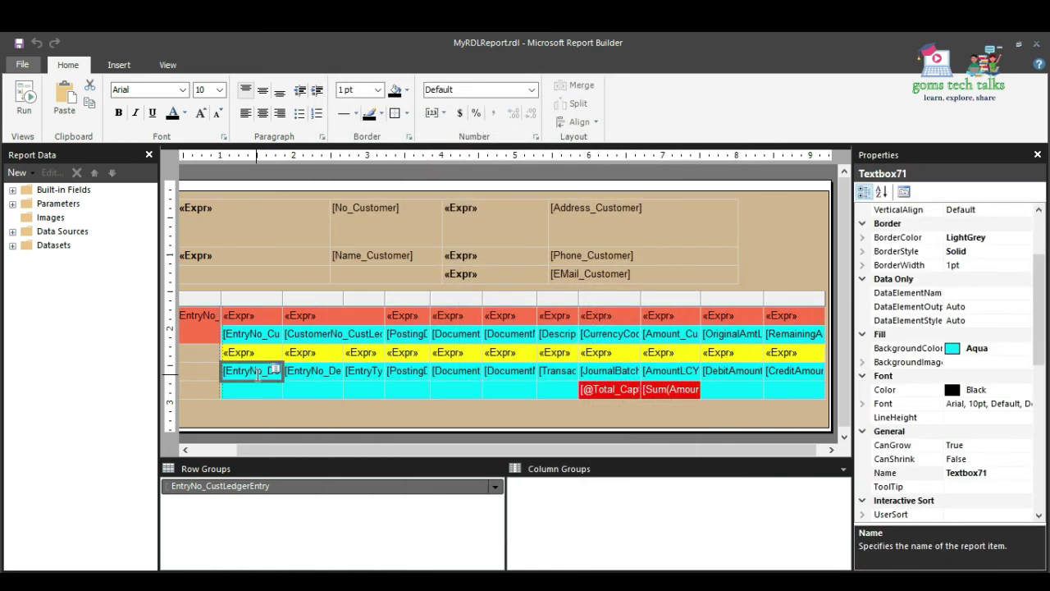
pyautogui.rightClick(249, 375)
pyautogui.click(345, 415)
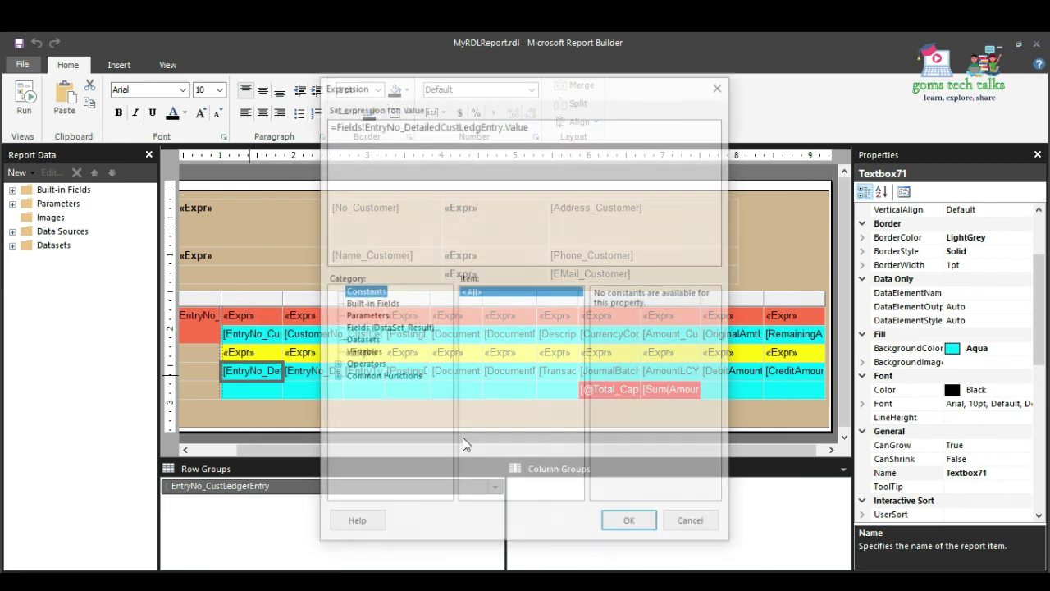
pyautogui.click(361, 328)
pyautogui.scroll(-6, 697, 371)
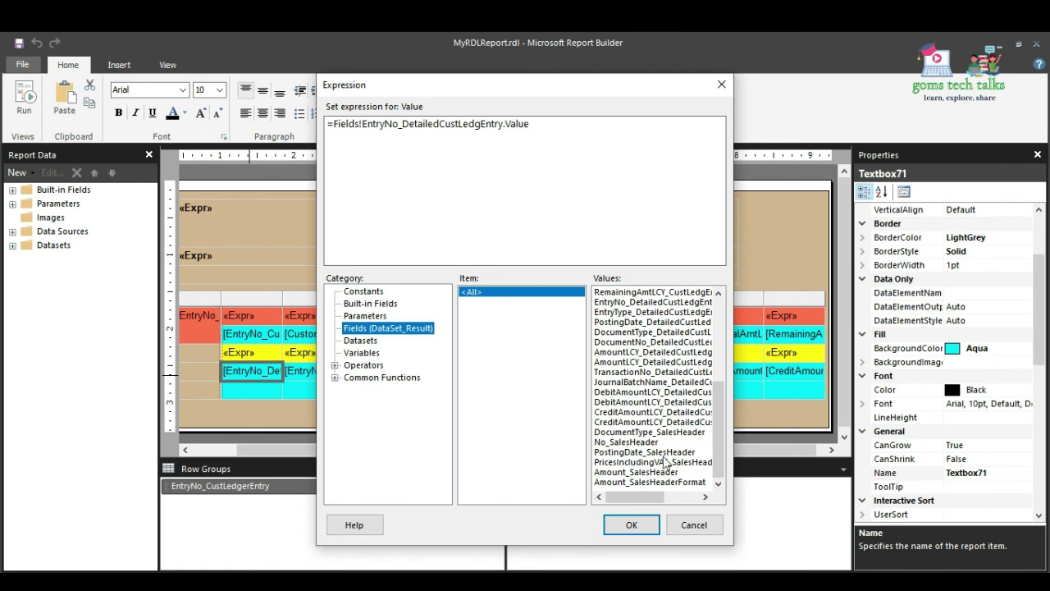
pyautogui.click(693, 526)
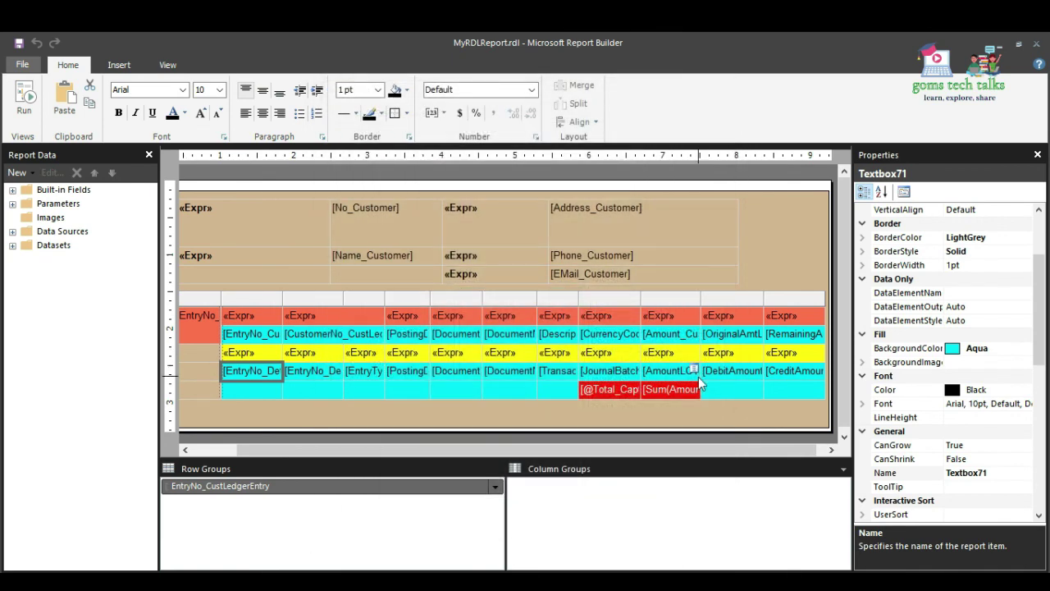
# Review the Sum expression of the red total cell in the ledger entry table's last row and switch to Multiple reports.al in Visual Studio Code.
pyautogui.click(665, 394)
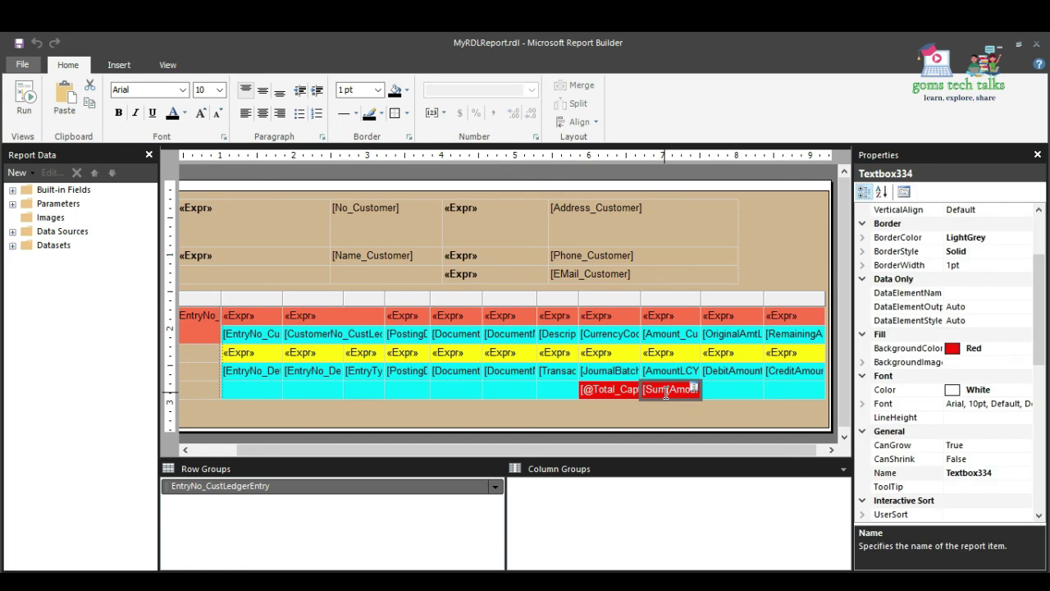
pyautogui.rightClick(664, 394)
pyautogui.click(706, 414)
pyautogui.click(355, 124)
pyautogui.moveTo(349, 128); pyautogui.dragTo(516, 128)
pyautogui.click(386, 124)
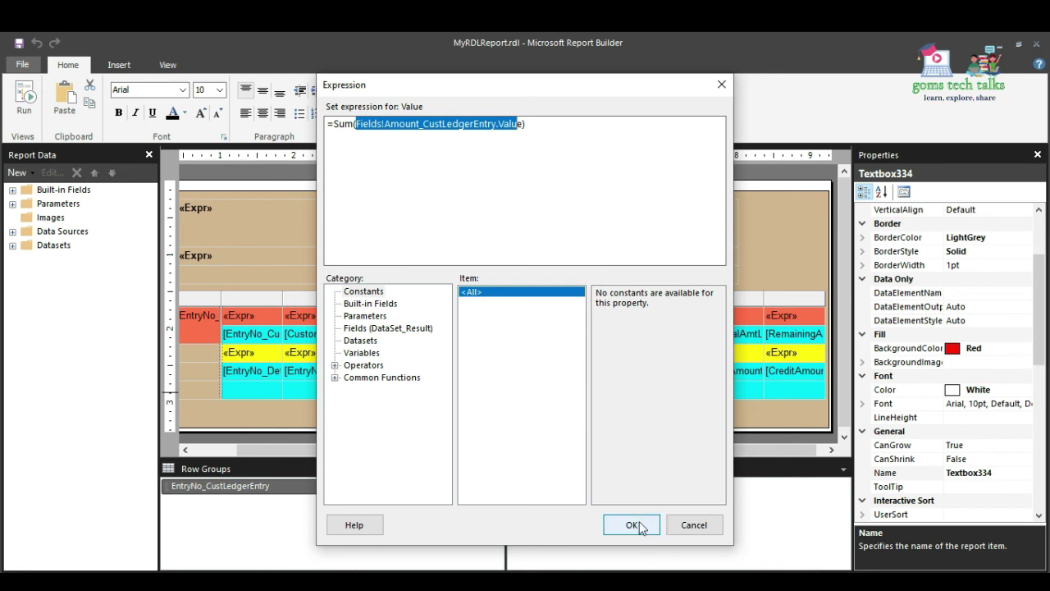
pyautogui.moveTo(356, 127); pyautogui.dragTo(342, 129)
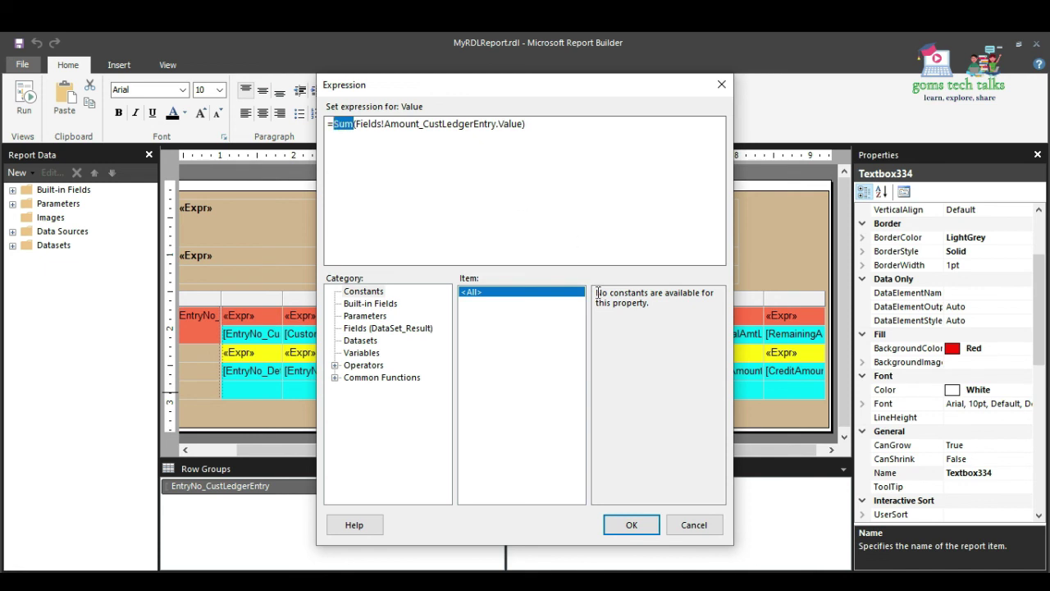
pyautogui.click(639, 518)
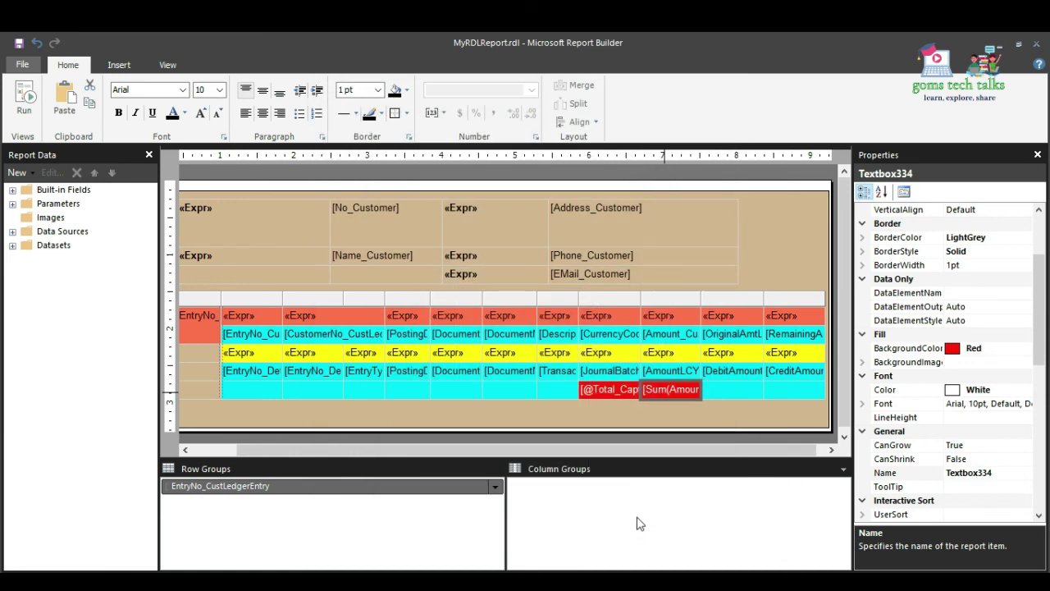
pyautogui.moveTo(537, 449); pyautogui.dragTo(492, 449)
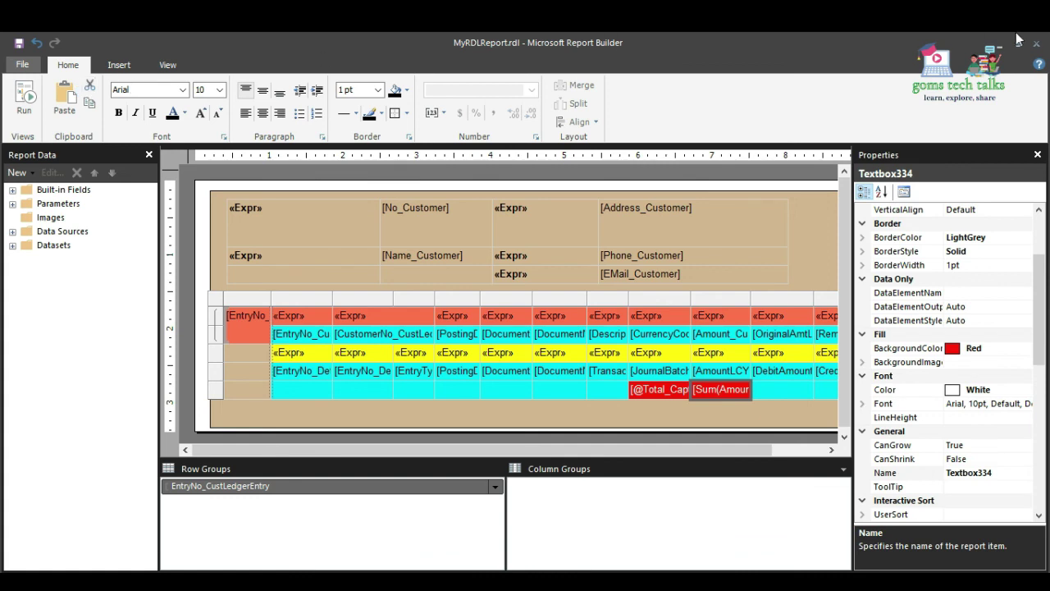
pyautogui.hotkey('alt', 'Tab')
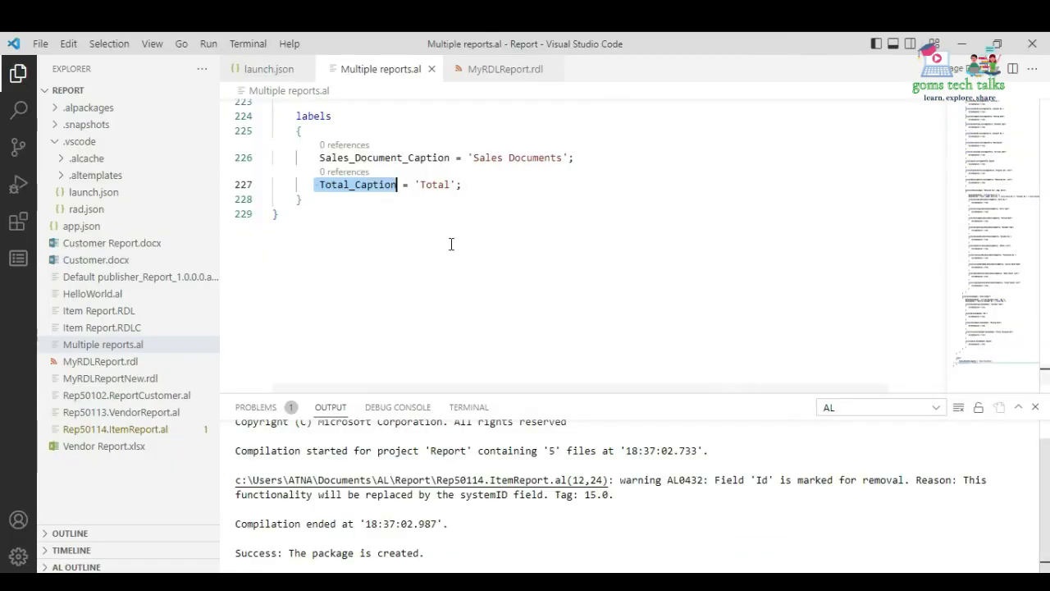